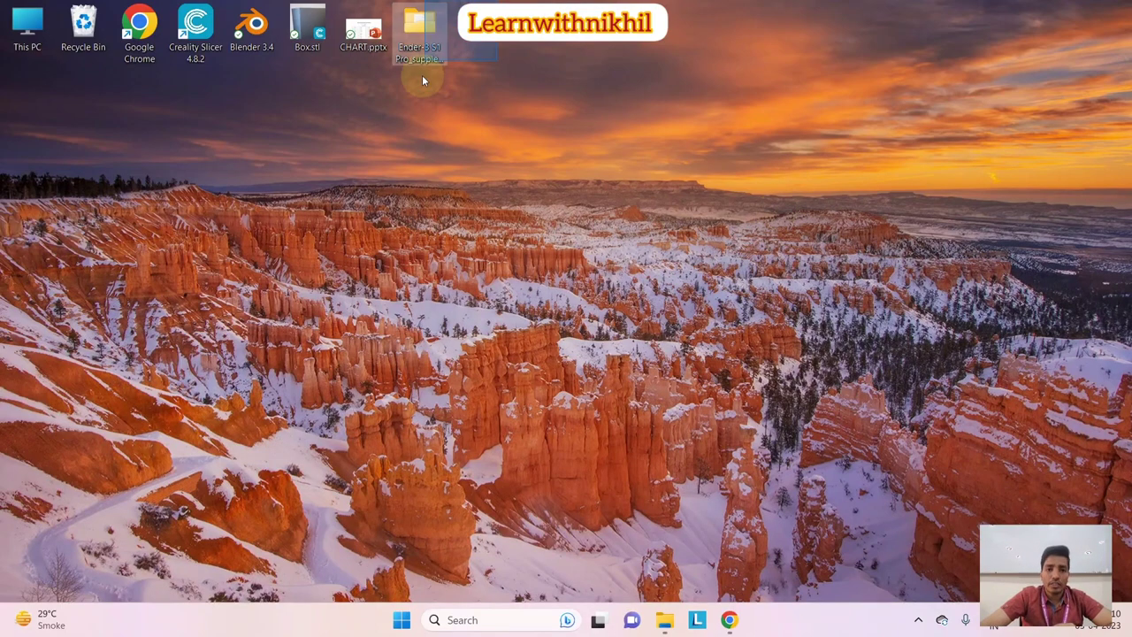
# Open the English Ender-3 S1 Pro user manual PDF from the supplementary files folder on the desktop
pyautogui.rightClick(546, 39)
pyautogui.click(583, 99)
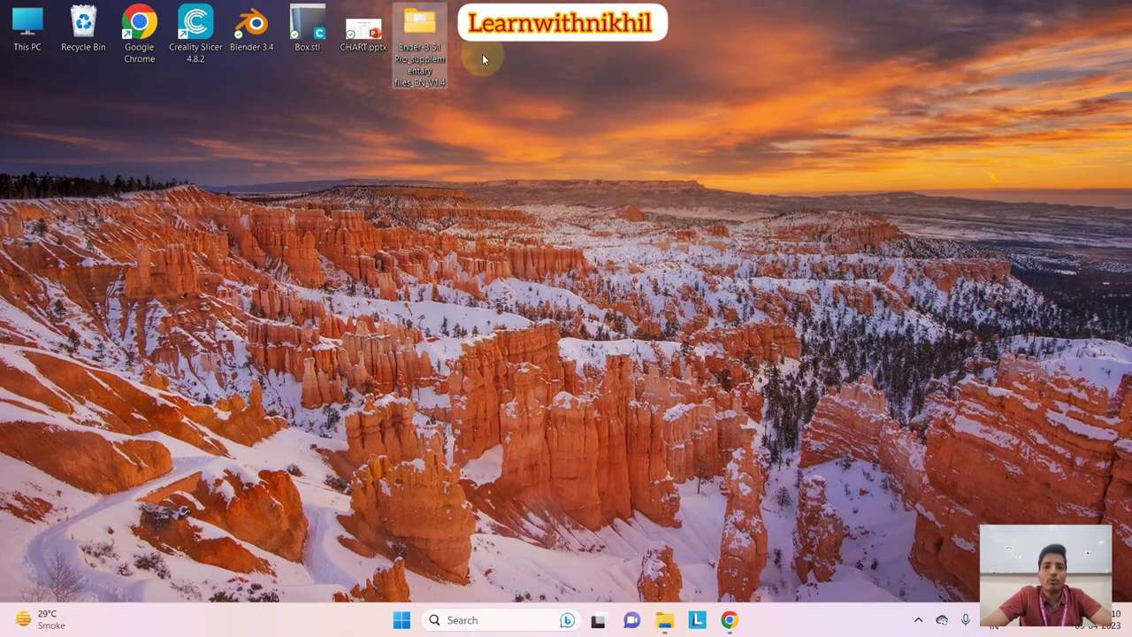
pyautogui.doubleClick(421, 27)
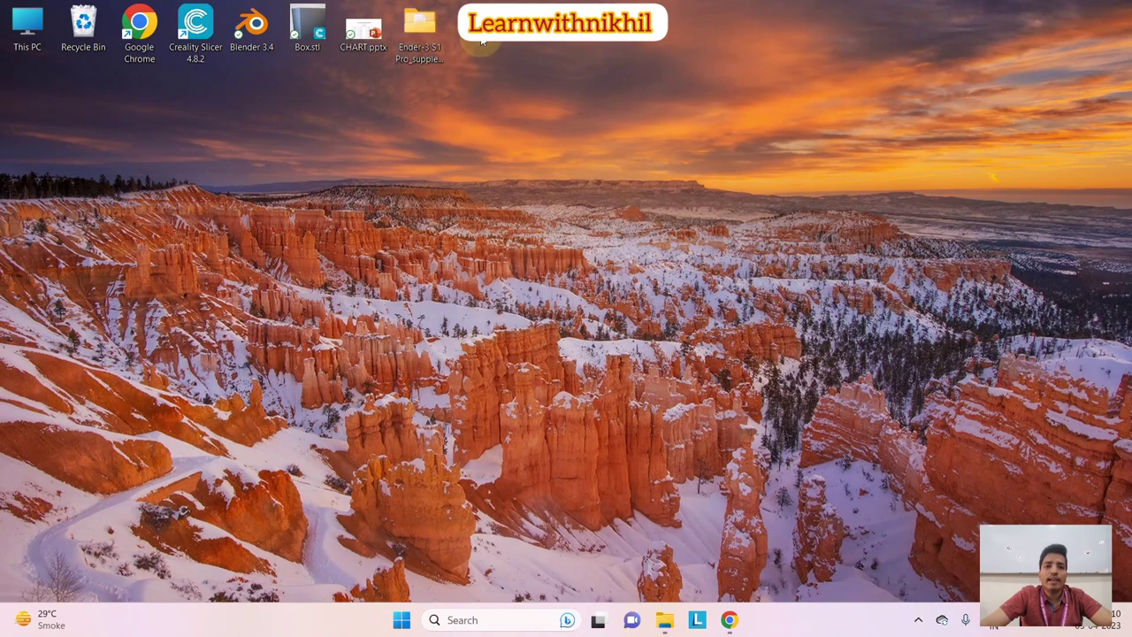
pyautogui.click(309, 137)
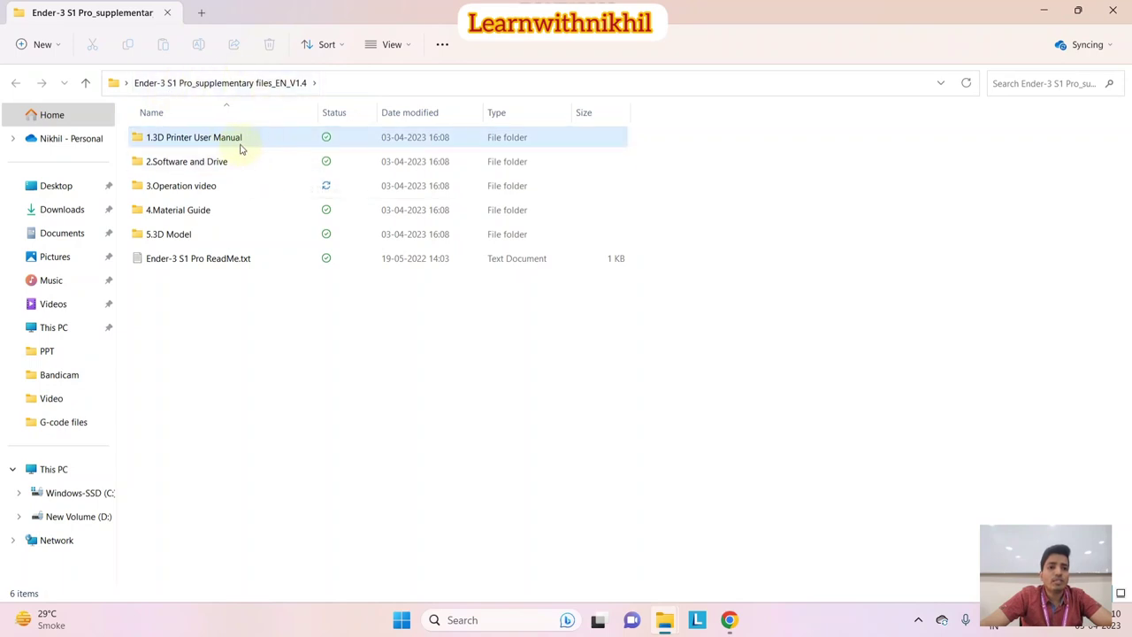
pyautogui.click(240, 142)
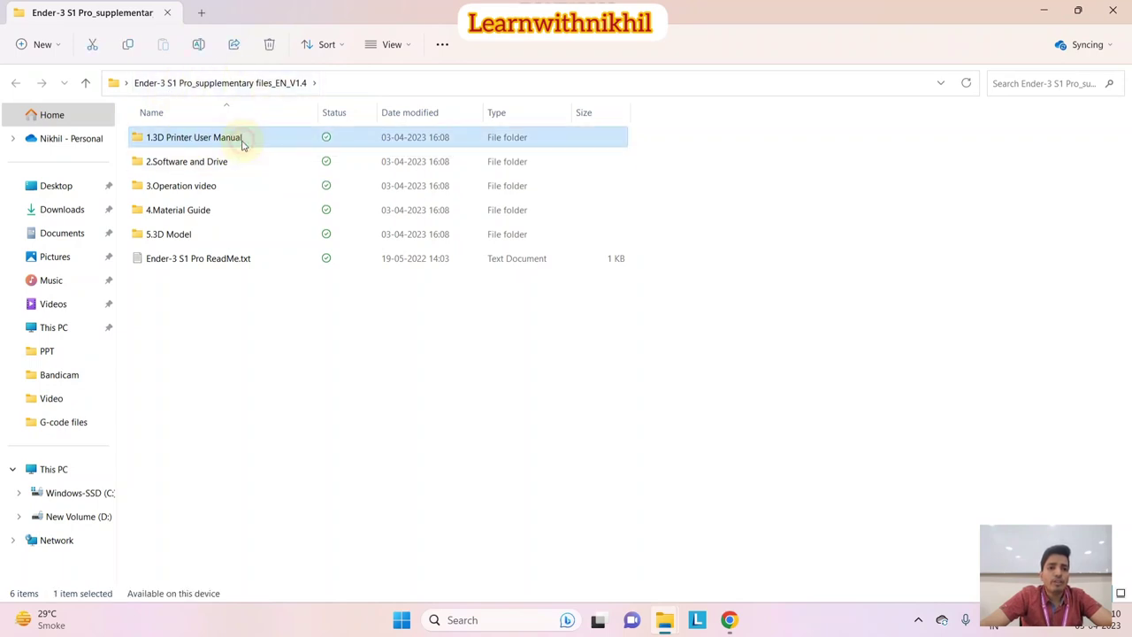
pyautogui.doubleClick(267, 141)
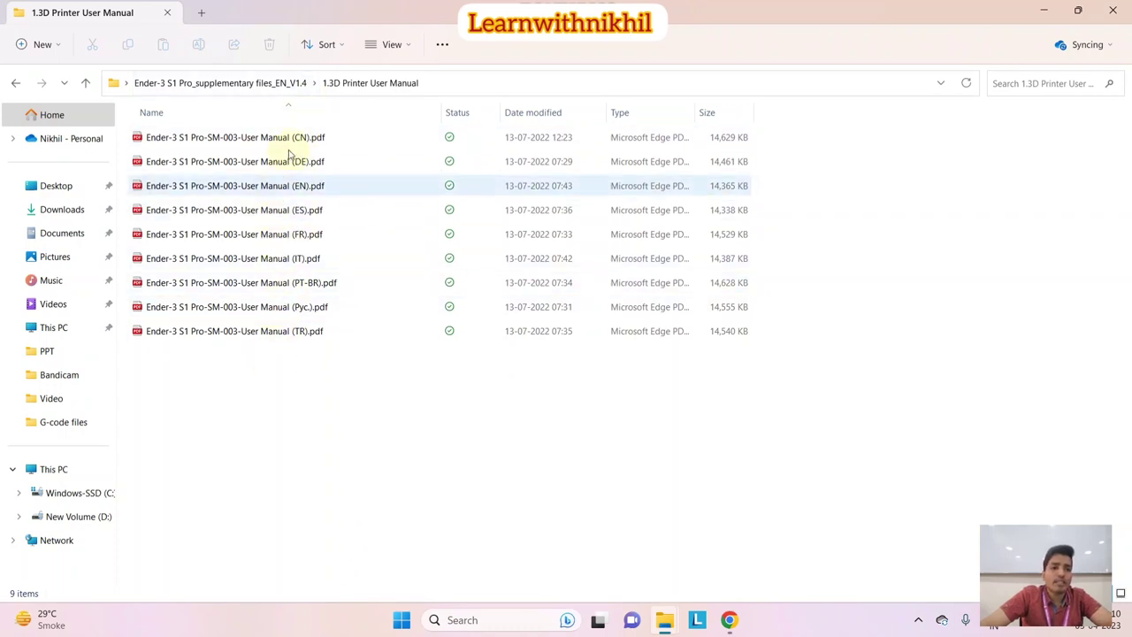
pyautogui.doubleClick(297, 191)
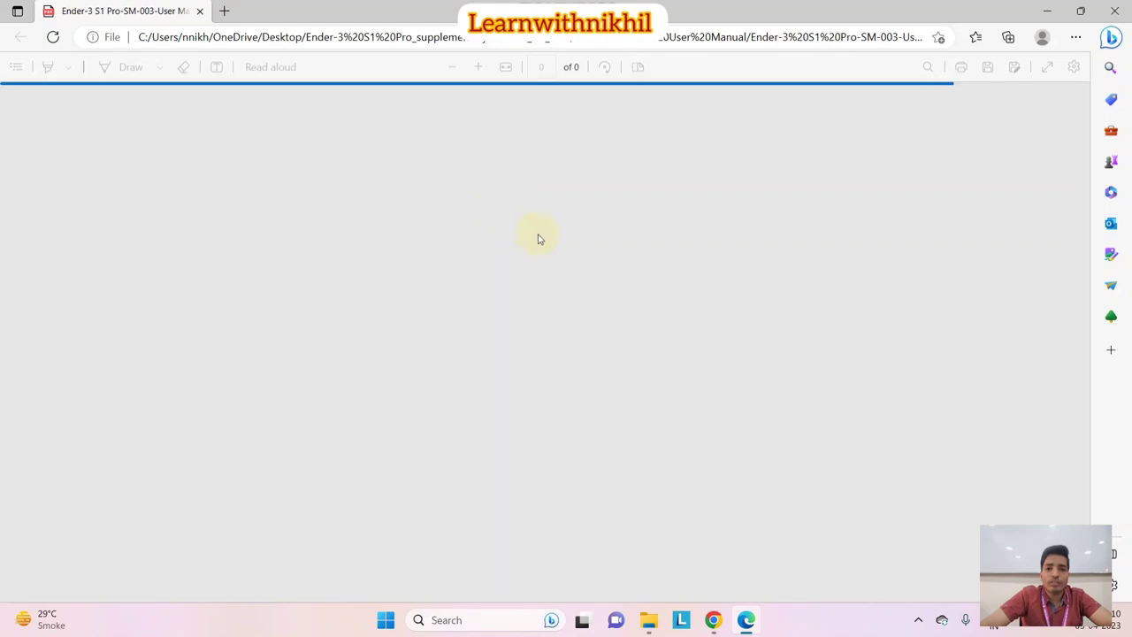
# Skim the user manual from the cover through the parts lists, port instructions and gantry assembly to page 6, and close it
pyautogui.scroll(3, 558, 237)
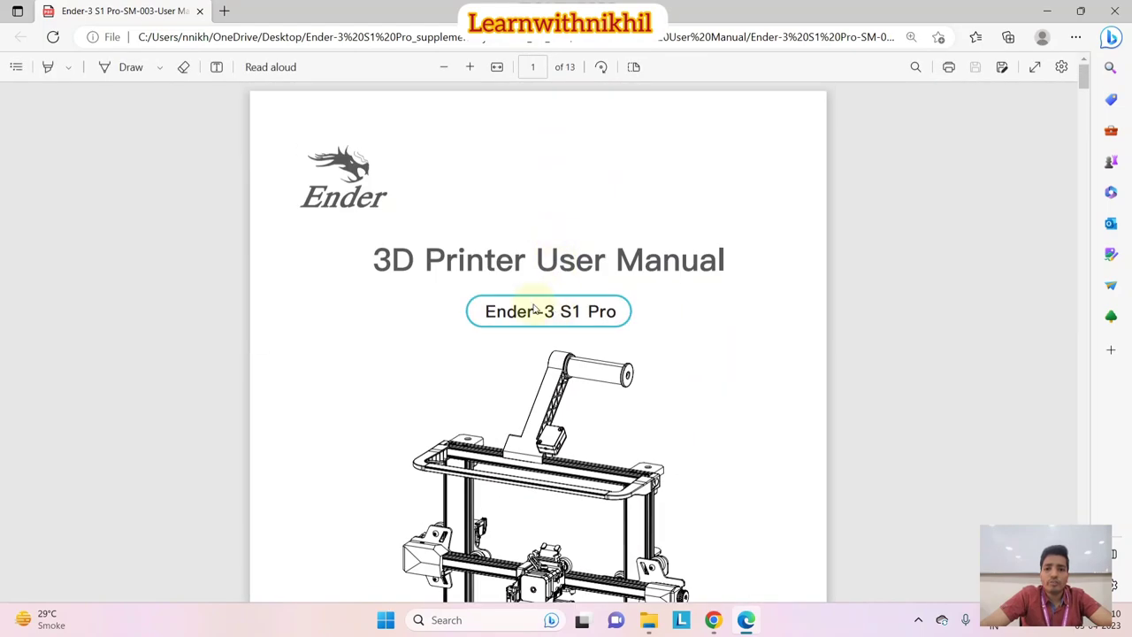
pyautogui.scroll(-1, 546, 310)
pyautogui.scroll(-10, 658, 256)
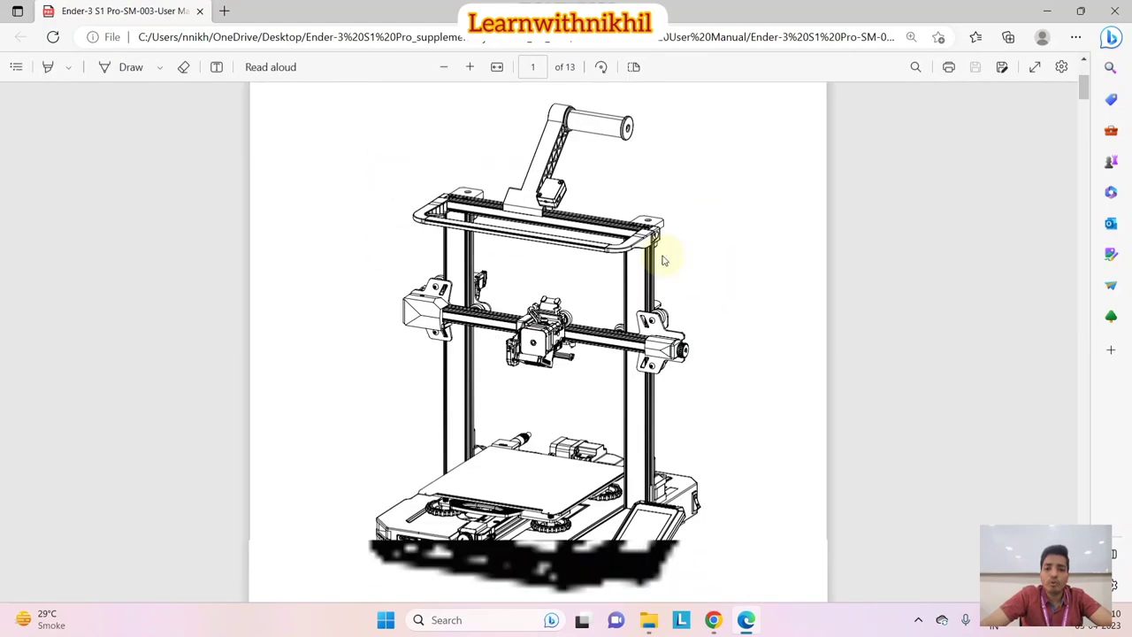
pyautogui.scroll(-4, 666, 257)
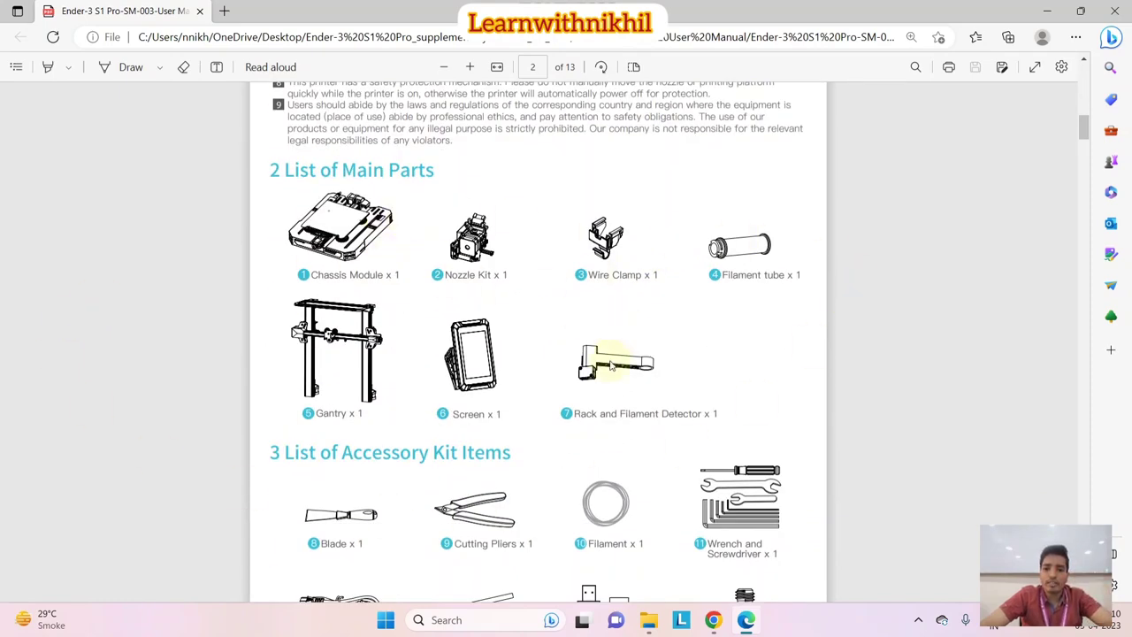
pyautogui.scroll(-4, 610, 353)
pyautogui.scroll(-8, 654, 362)
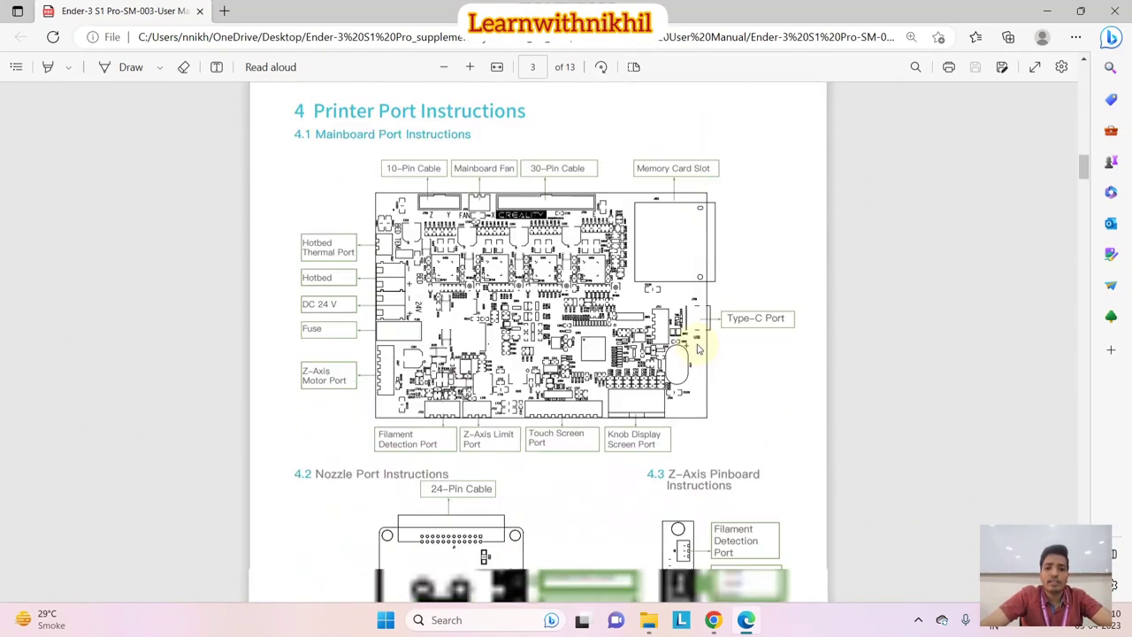
pyautogui.scroll(-15, 887, 325)
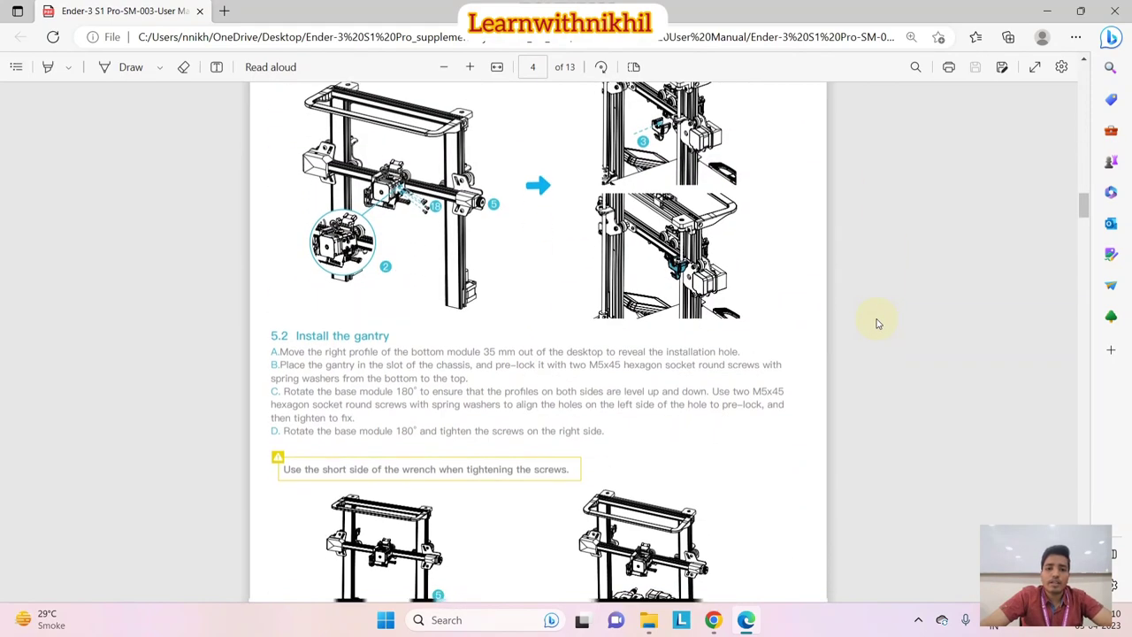
pyautogui.scroll(-12, 721, 305)
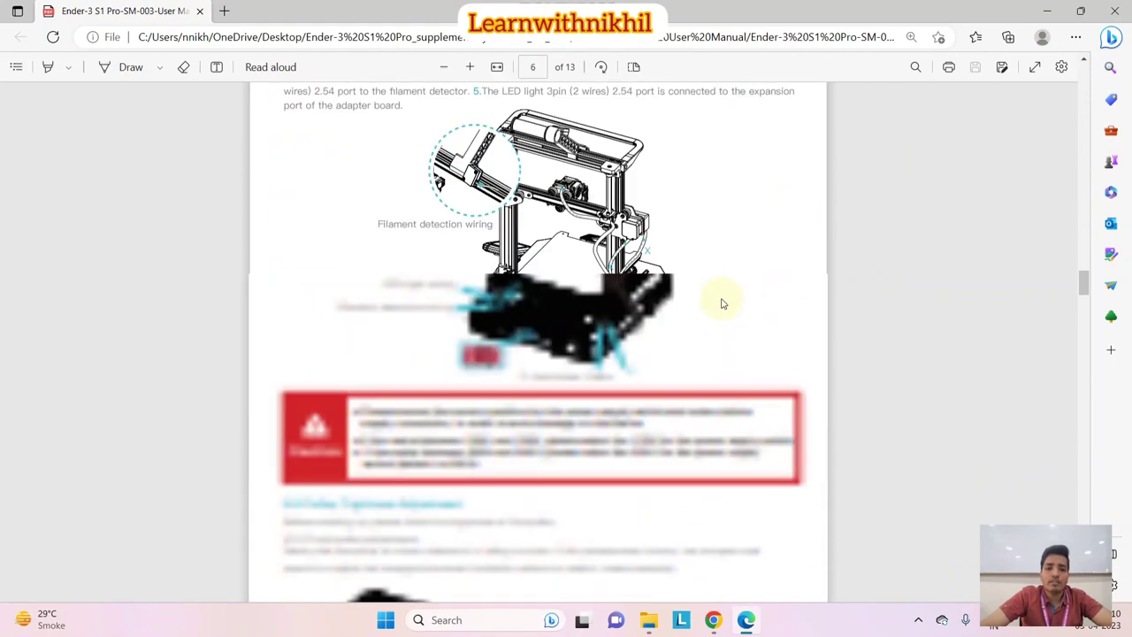
pyautogui.click(1114, 11)
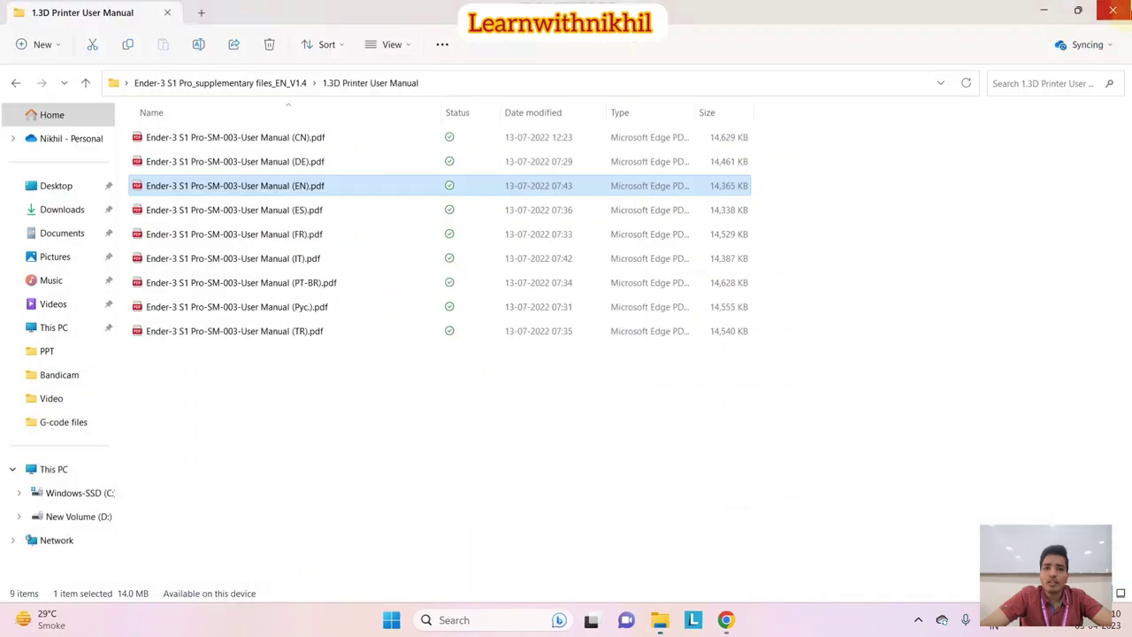
# Look through the 2.Software and Drive folder, including its CH340 Drive subfolder, and return to the supplementary files folder
pyautogui.click(15, 84)
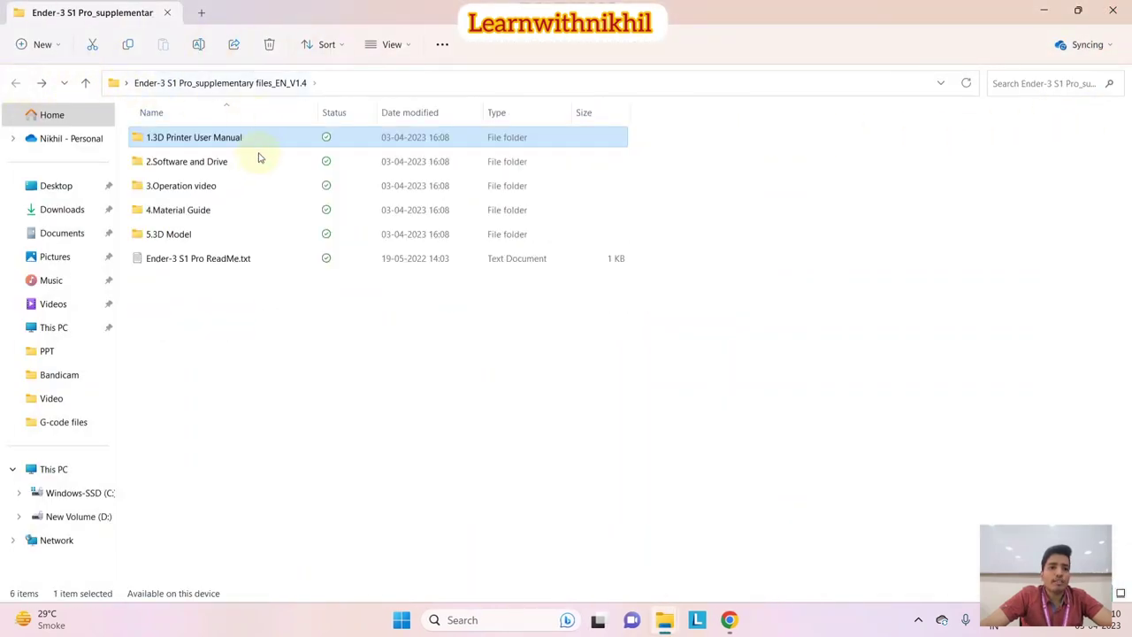
pyautogui.doubleClick(237, 169)
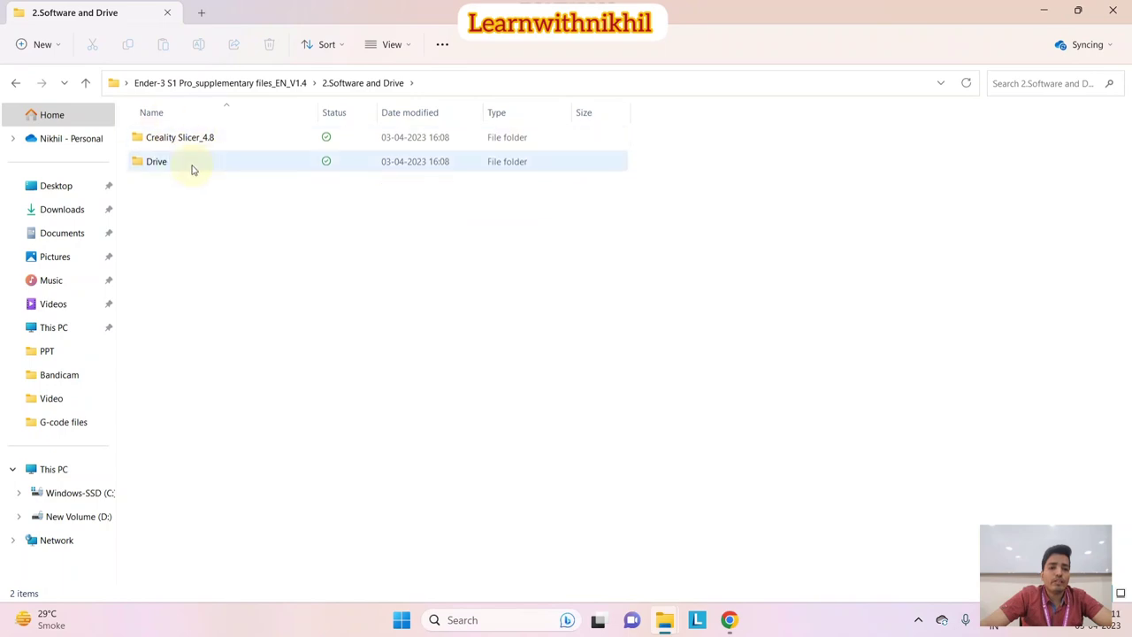
pyautogui.moveTo(210, 168)
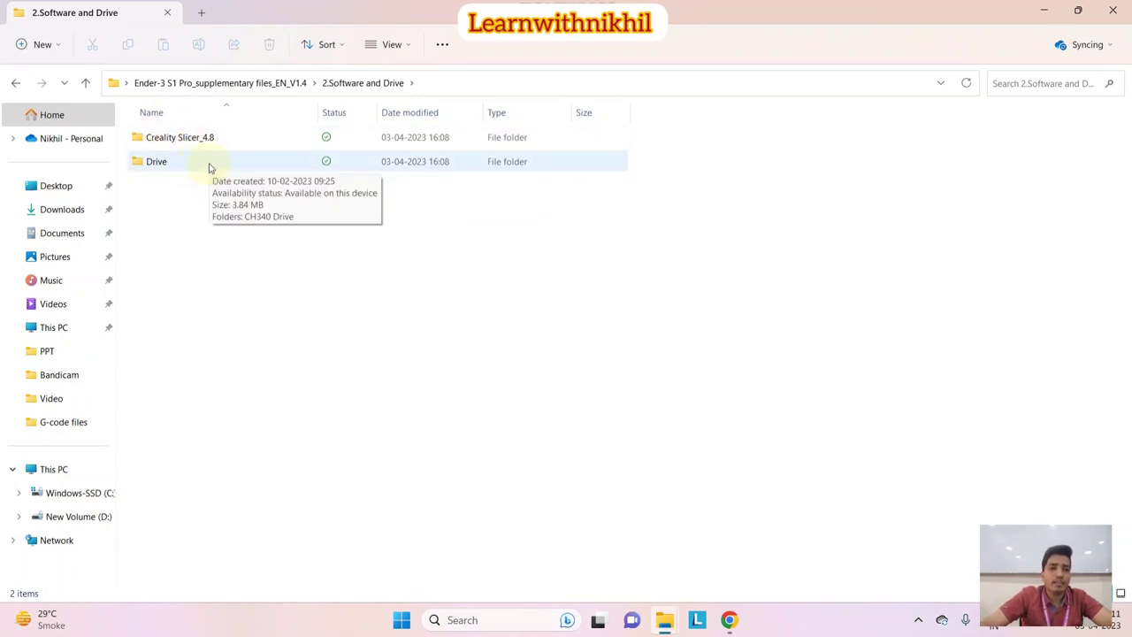
pyautogui.doubleClick(209, 165)
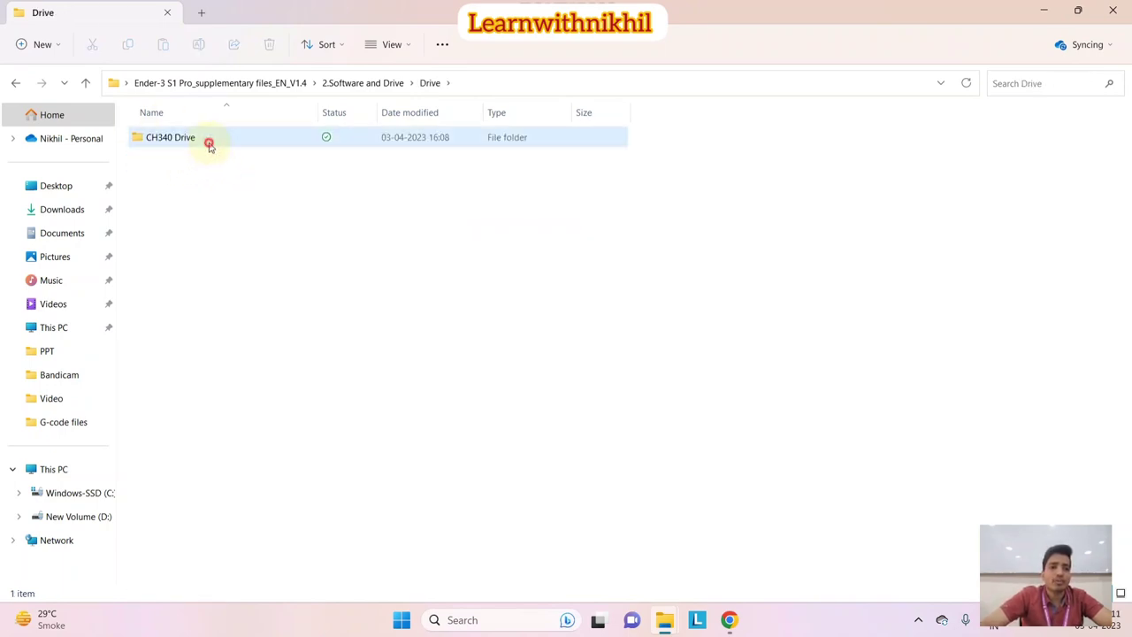
pyautogui.doubleClick(209, 141)
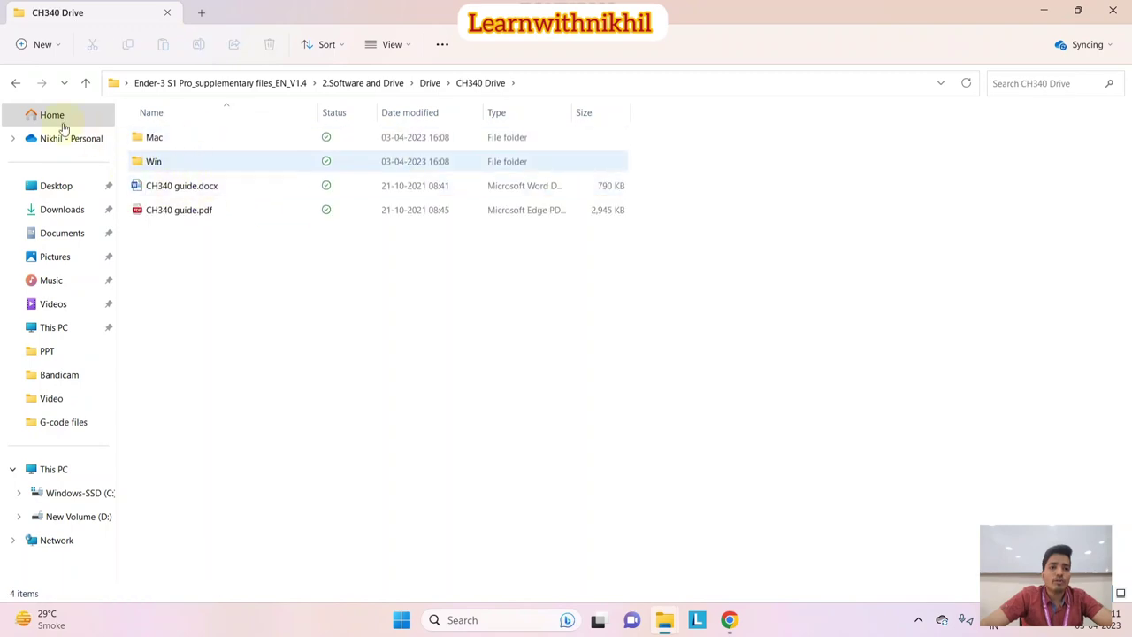
pyautogui.click(13, 84)
pyautogui.click(12, 84)
pyautogui.click(13, 84)
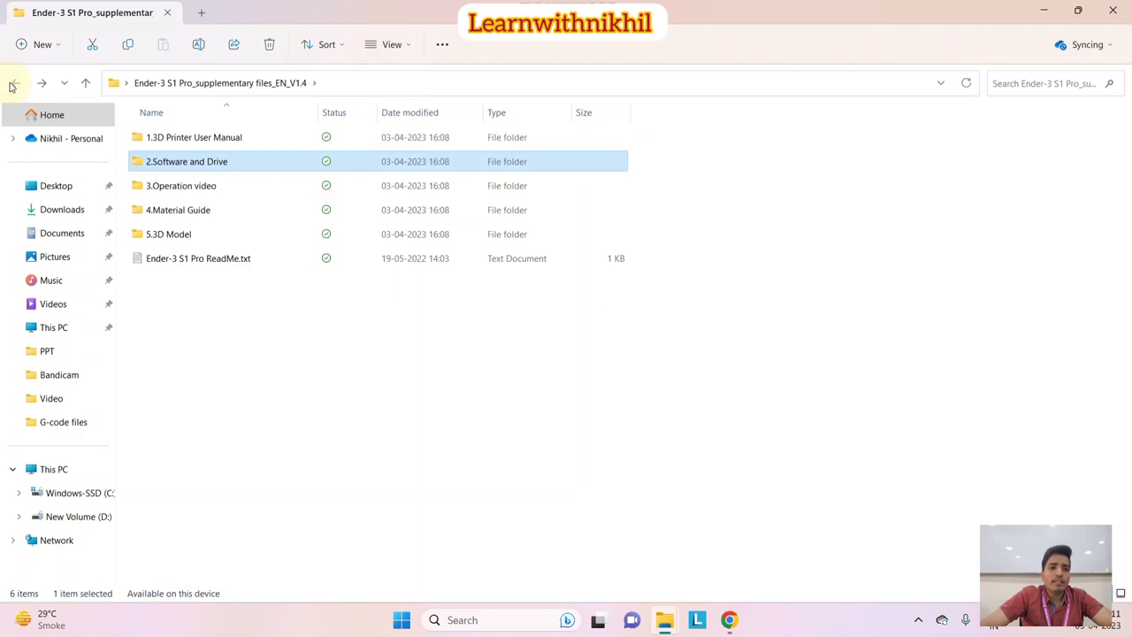
pyautogui.doubleClick(209, 161)
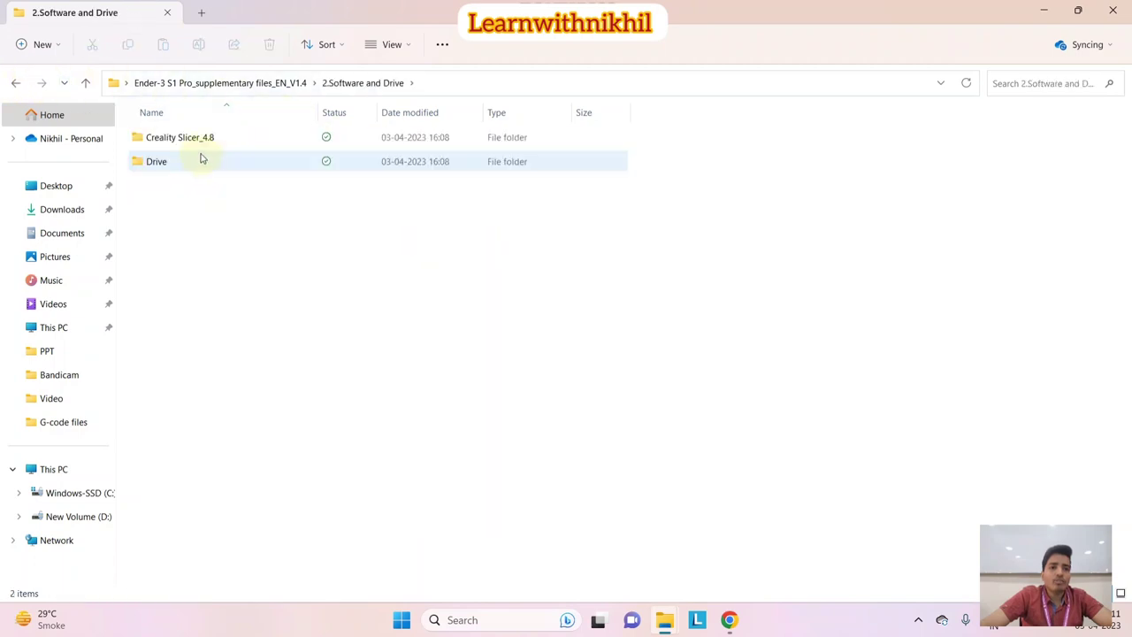
pyautogui.click(12, 84)
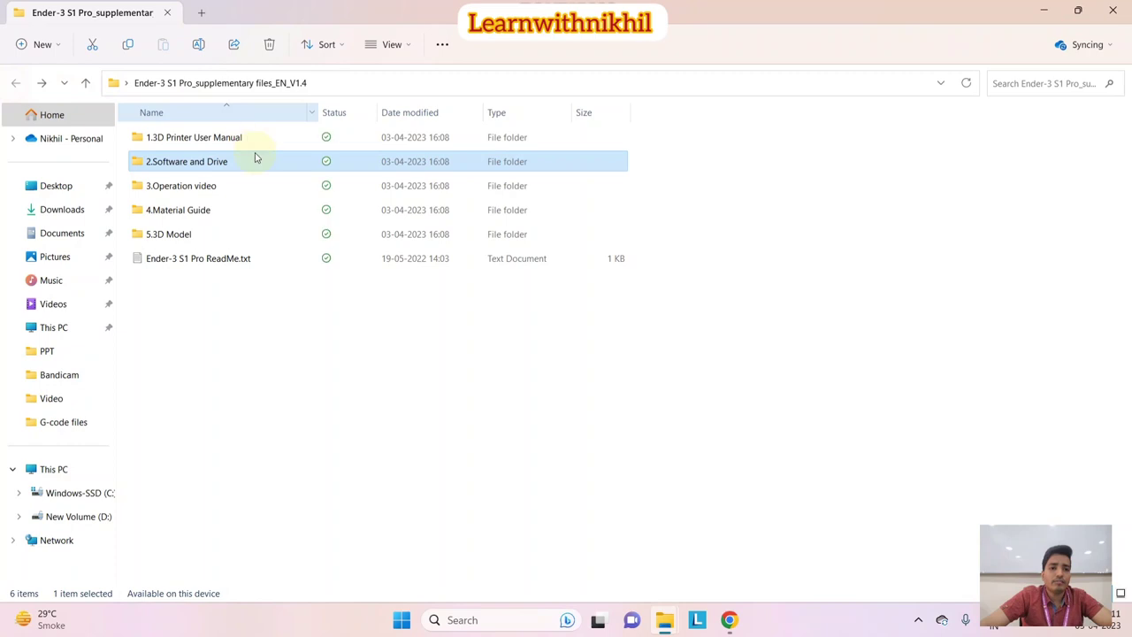
# Check the 3.Operation video folder, and read the Ender-3 S1 Pro Material Guide PDF in the 4.Material Guide folder
pyautogui.doubleClick(217, 185)
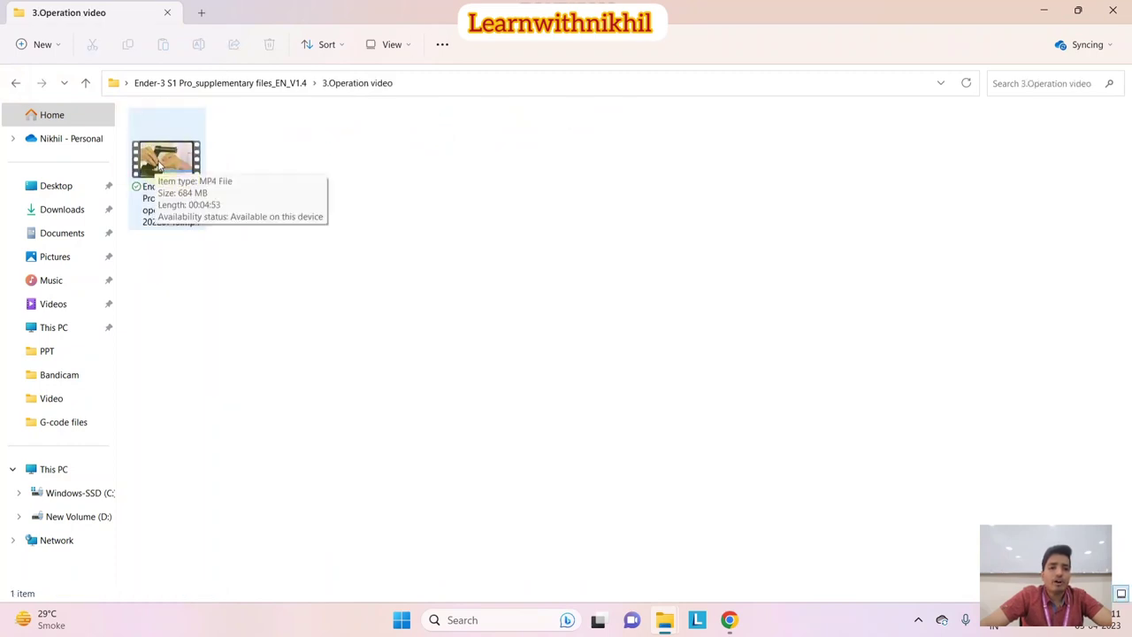
pyautogui.click(17, 83)
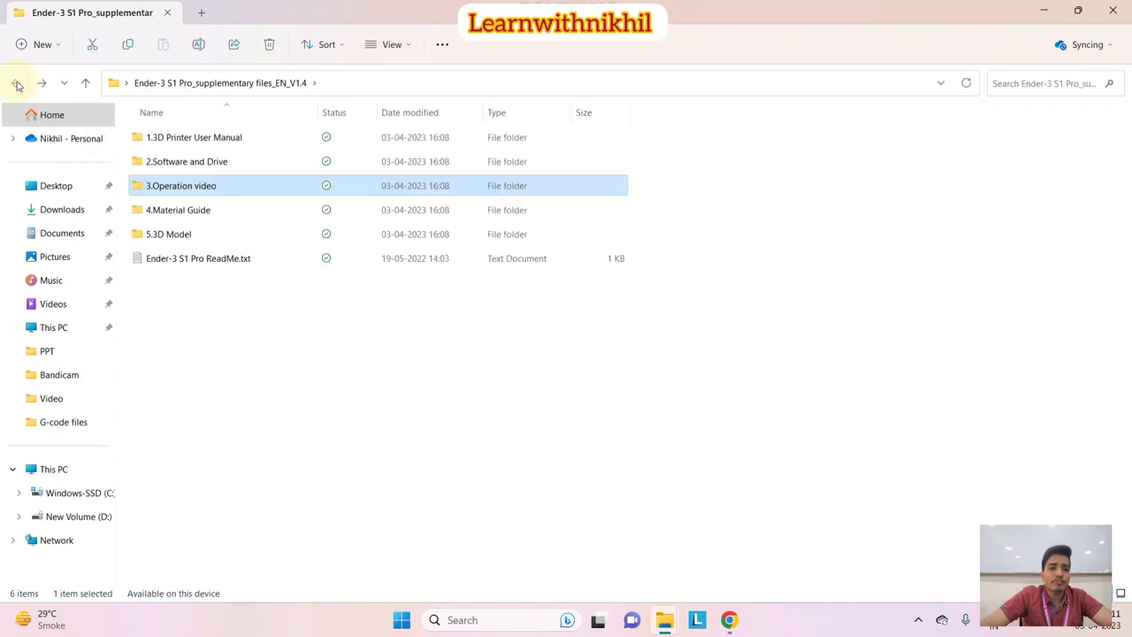
pyautogui.doubleClick(218, 210)
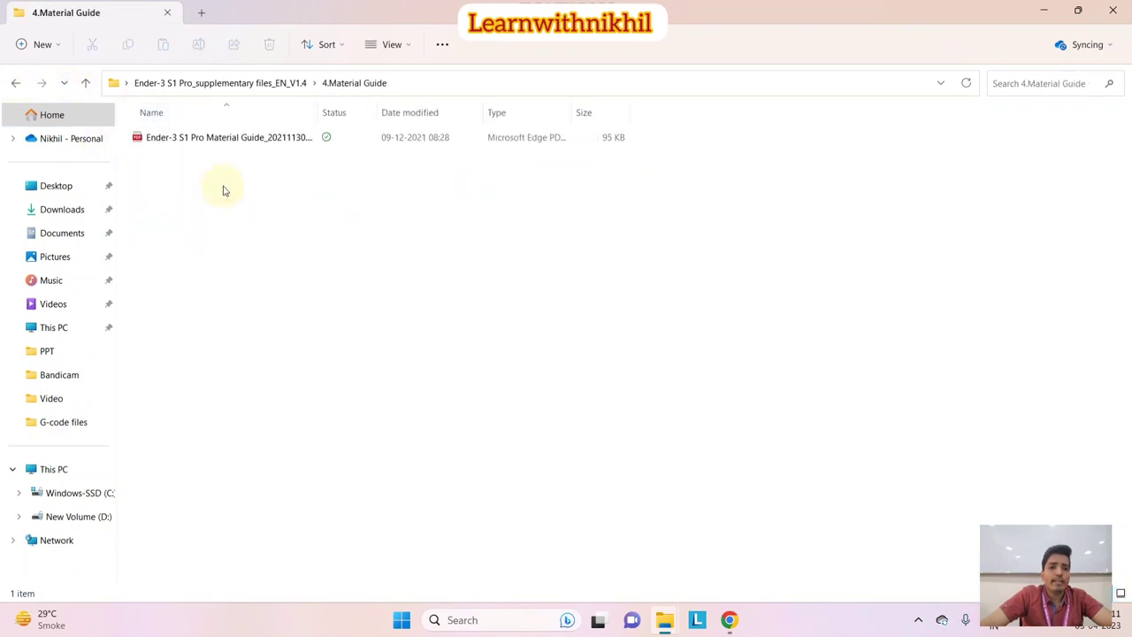
pyautogui.doubleClick(253, 144)
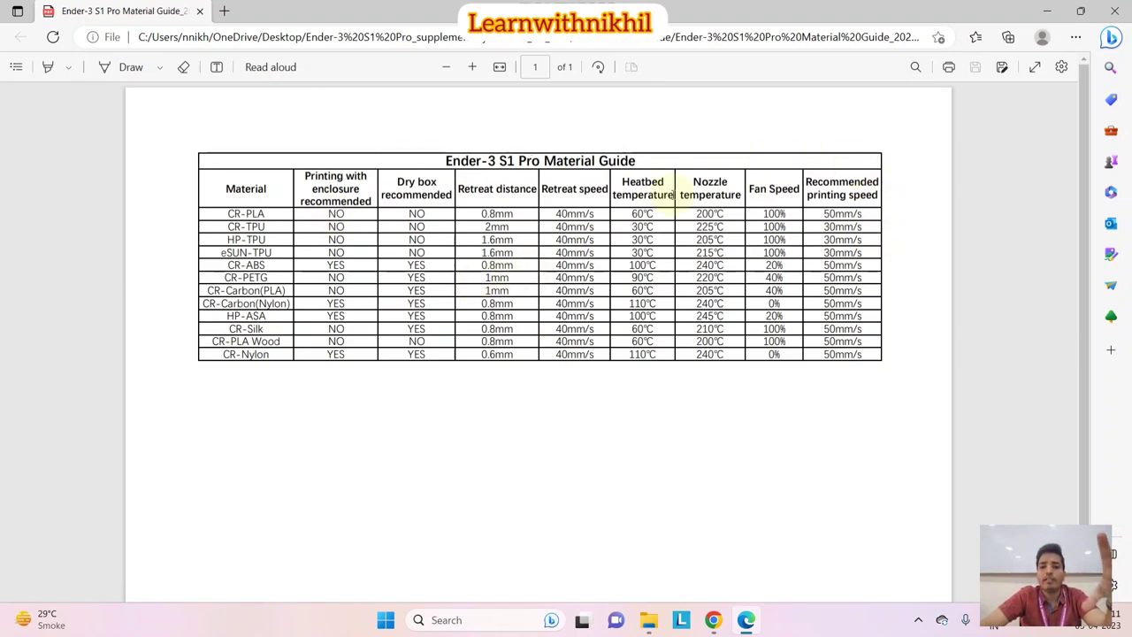
pyautogui.click(1114, 11)
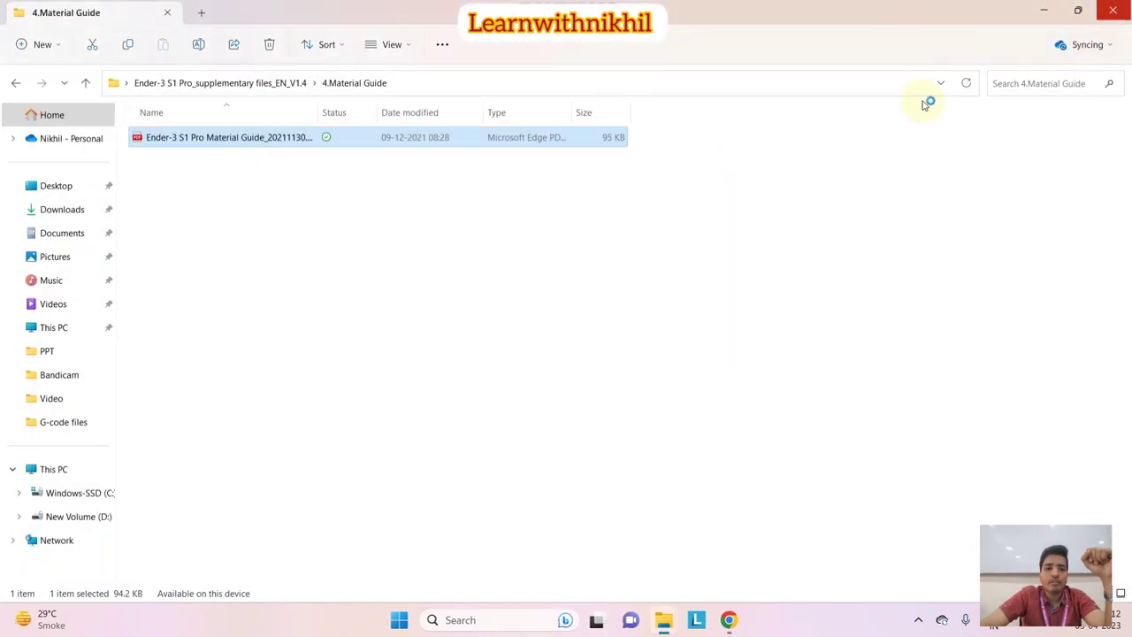
# View the sample STL files in the 5.3D Model folder
pyautogui.click(9, 84)
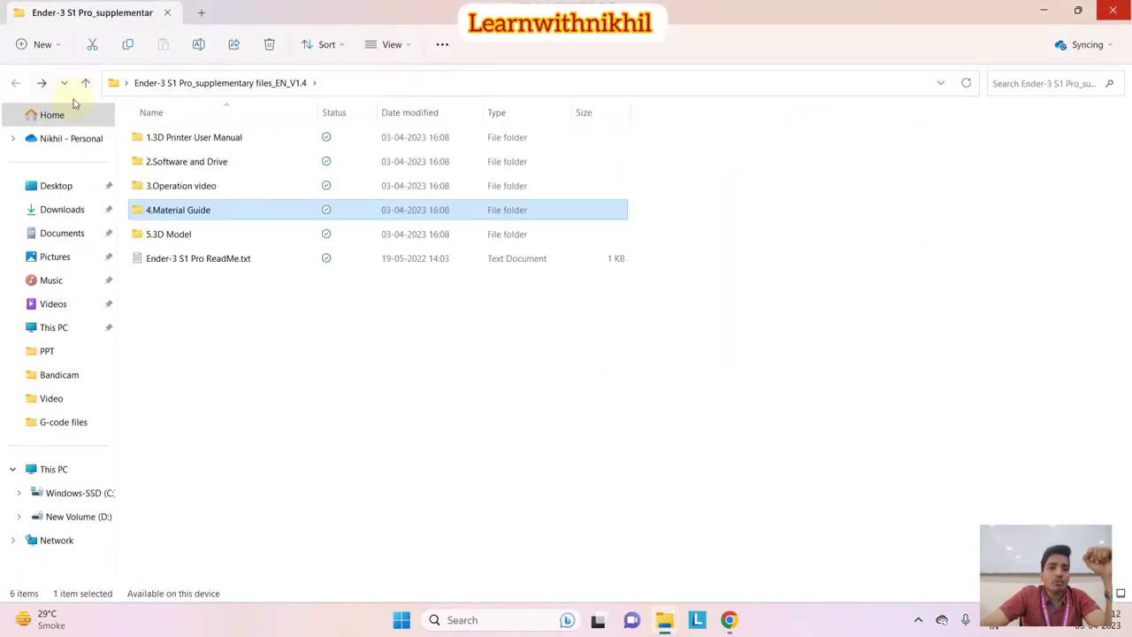
pyautogui.click(189, 233)
pyautogui.doubleClick(188, 233)
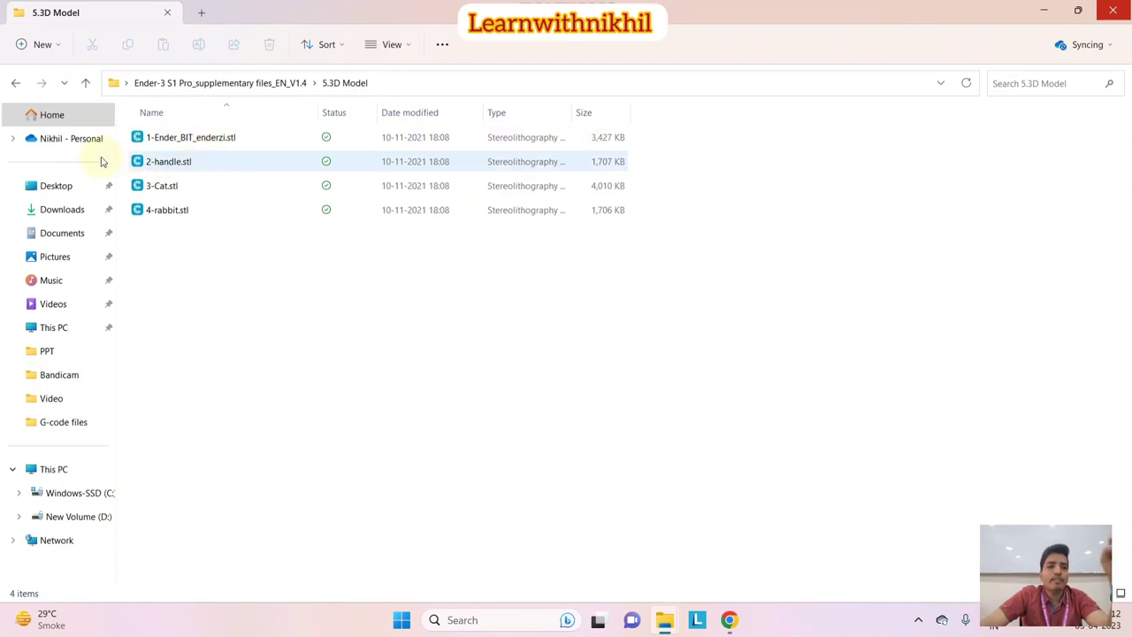
# Locate the Creality_Slicer-4.8.2-build-191-win64.exe installer in the Creality Slicer_4.8 folder and minimize the folder window
pyautogui.click(15, 83)
pyautogui.doubleClick(222, 163)
pyautogui.doubleClick(211, 142)
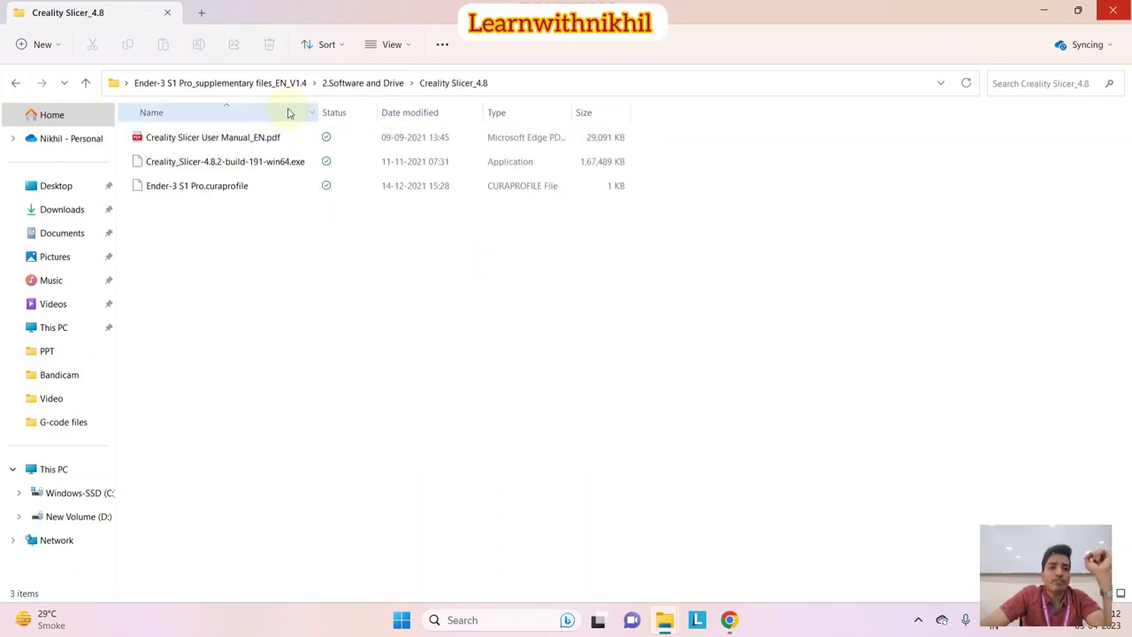
pyautogui.click(217, 166)
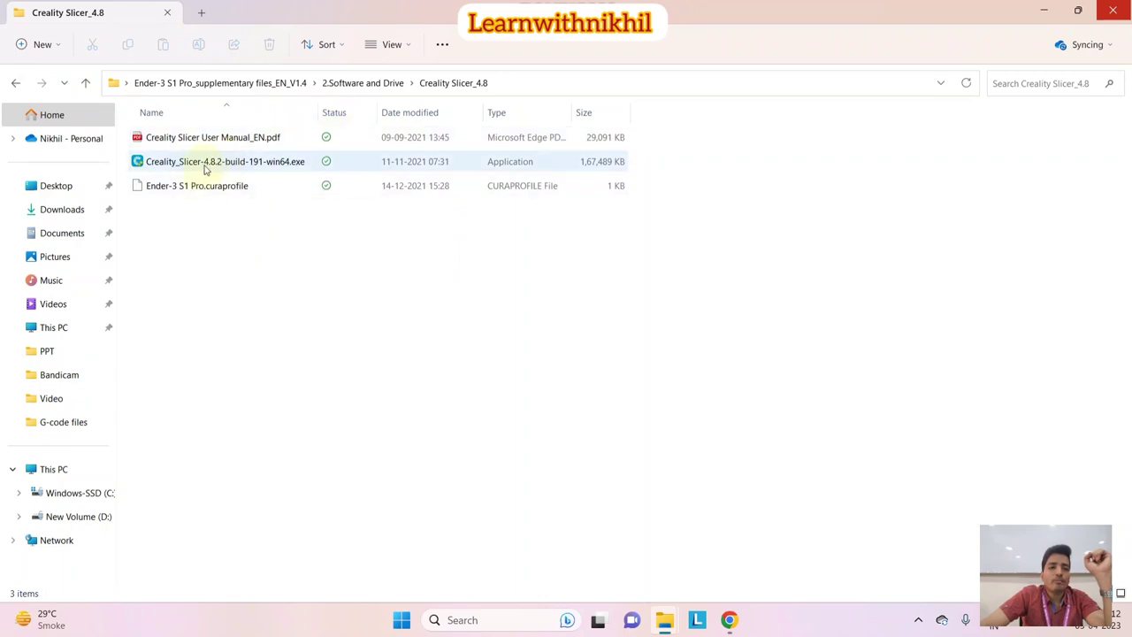
pyautogui.click(205, 168)
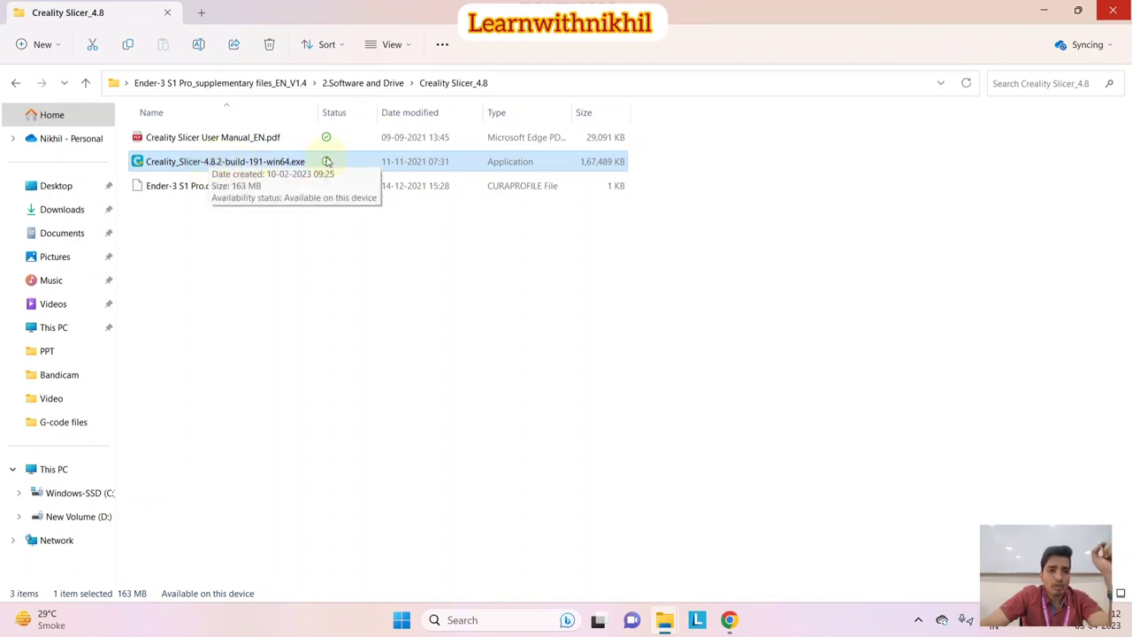
pyautogui.click(1044, 11)
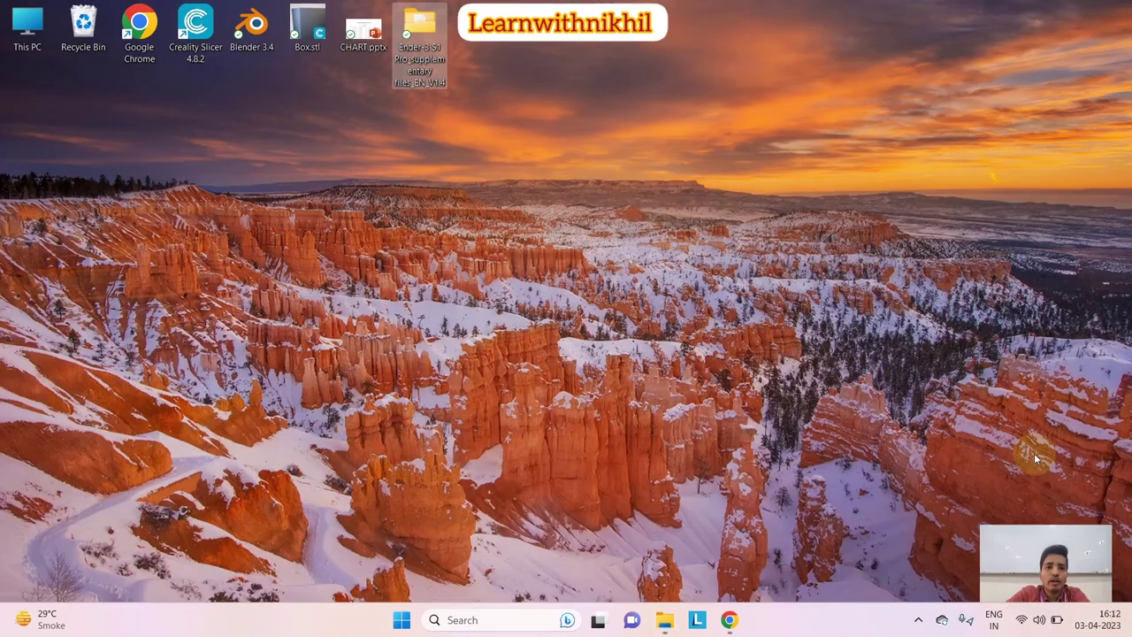
# Open Box.stl from the desktop in Creality Slicer and delete the box from the build plate
pyautogui.moveTo(195, 27)
pyautogui.mouseDown()
pyautogui.moveTo(424, 40)
pyautogui.moveTo(611, 94)
pyautogui.moveTo(295, 71)
pyautogui.moveTo(195, 32)
pyautogui.mouseUp()
pyautogui.click(271, 105)
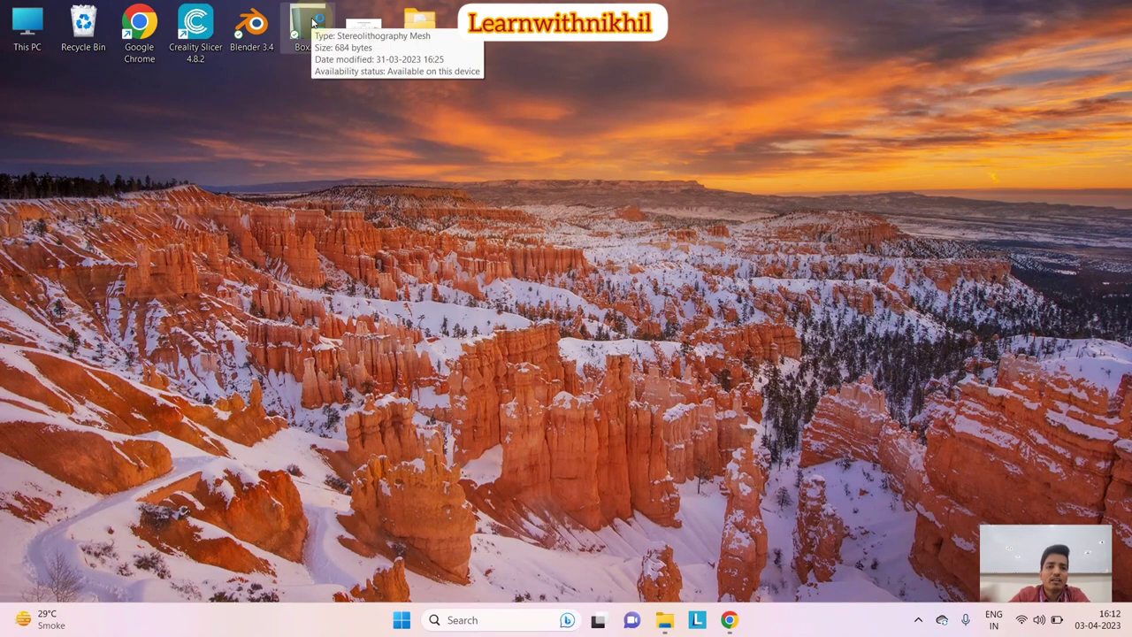
pyautogui.doubleClick(312, 23)
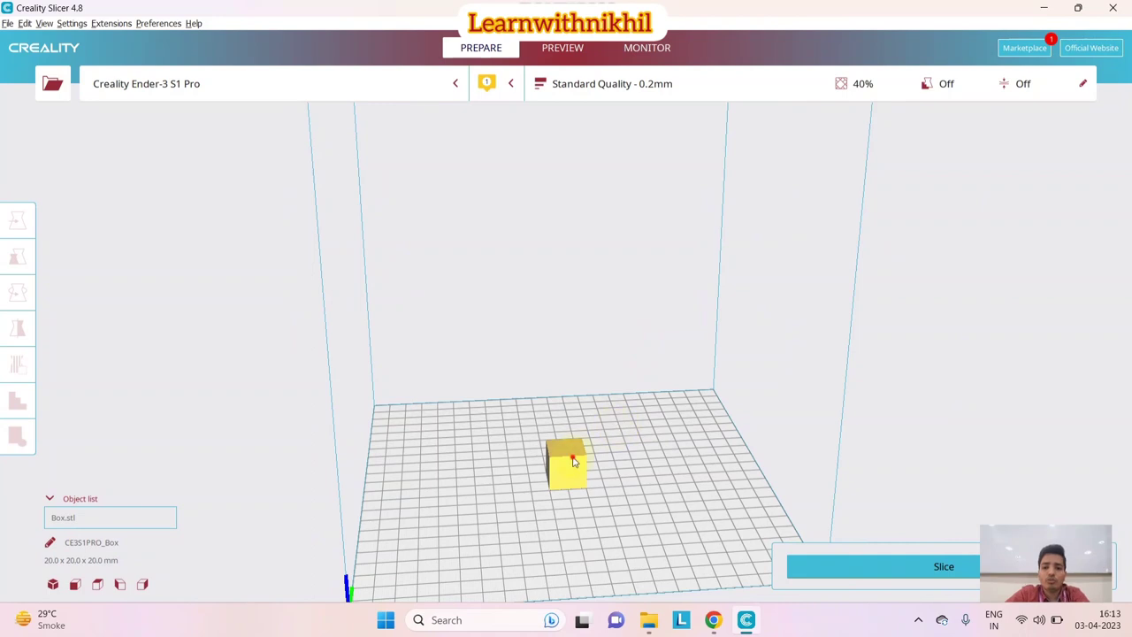
pyautogui.click(575, 462)
pyautogui.press('Delete')
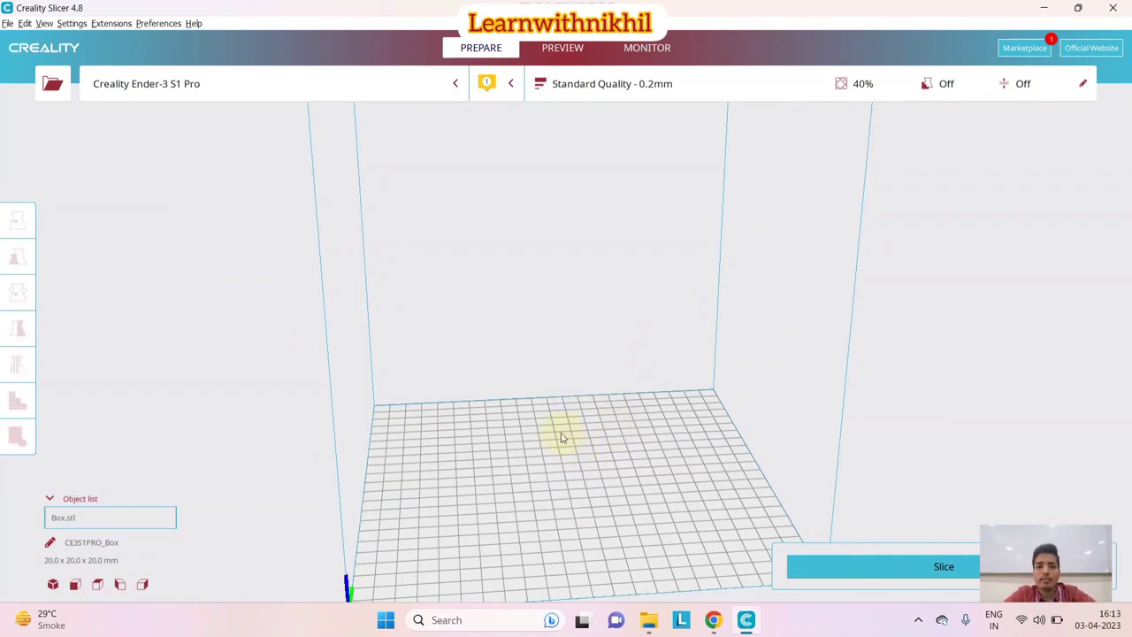
pyautogui.moveTo(663, 392); pyautogui.dragTo(661, 201, button='right')
pyautogui.moveTo(593, 400); pyautogui.dragTo(471, 378, button='right')
pyautogui.moveTo(580, 364); pyautogui.dragTo(485, 329, button='right')
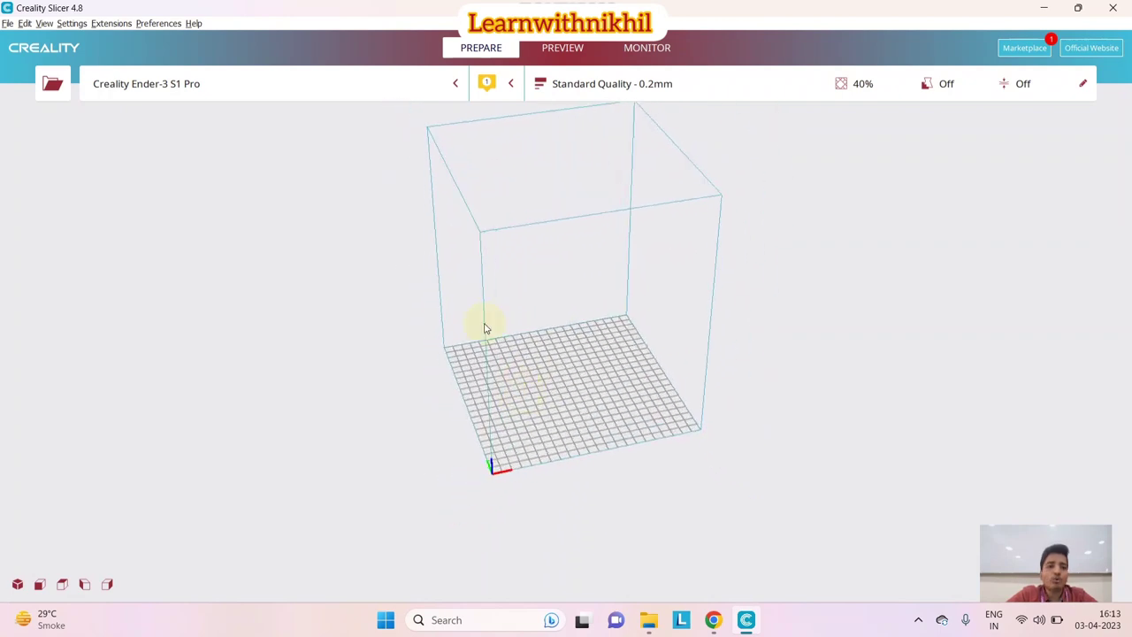
# Browse the list of supported Creality printers and add another Creality Ender-3 S1 Pro
pyautogui.click(266, 89)
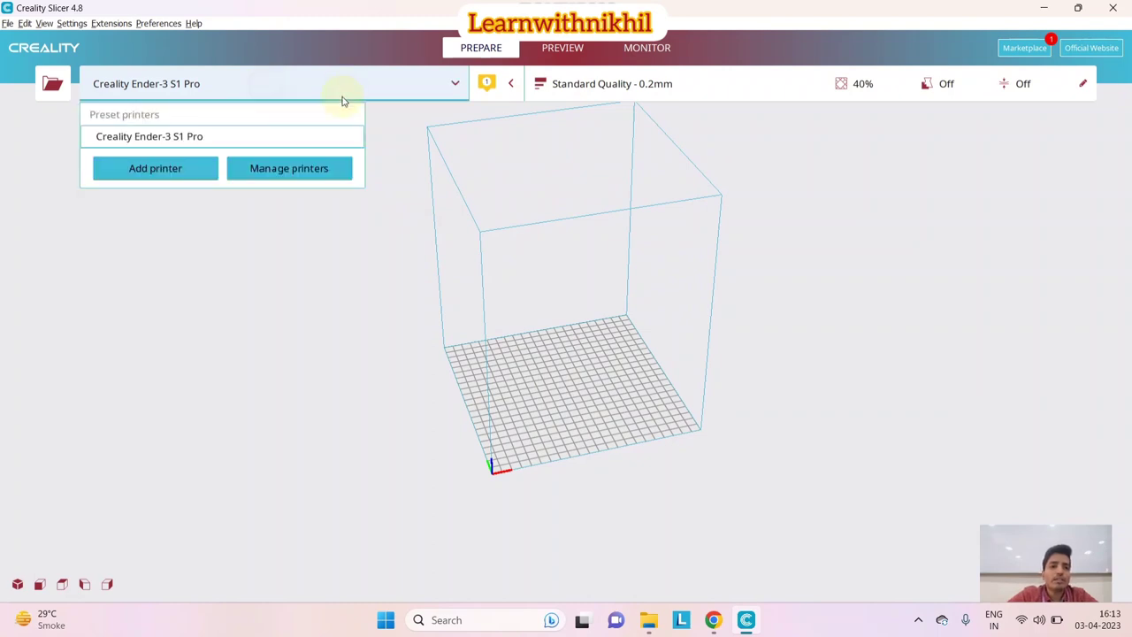
pyautogui.click(164, 170)
pyautogui.scroll(-8, 353, 283)
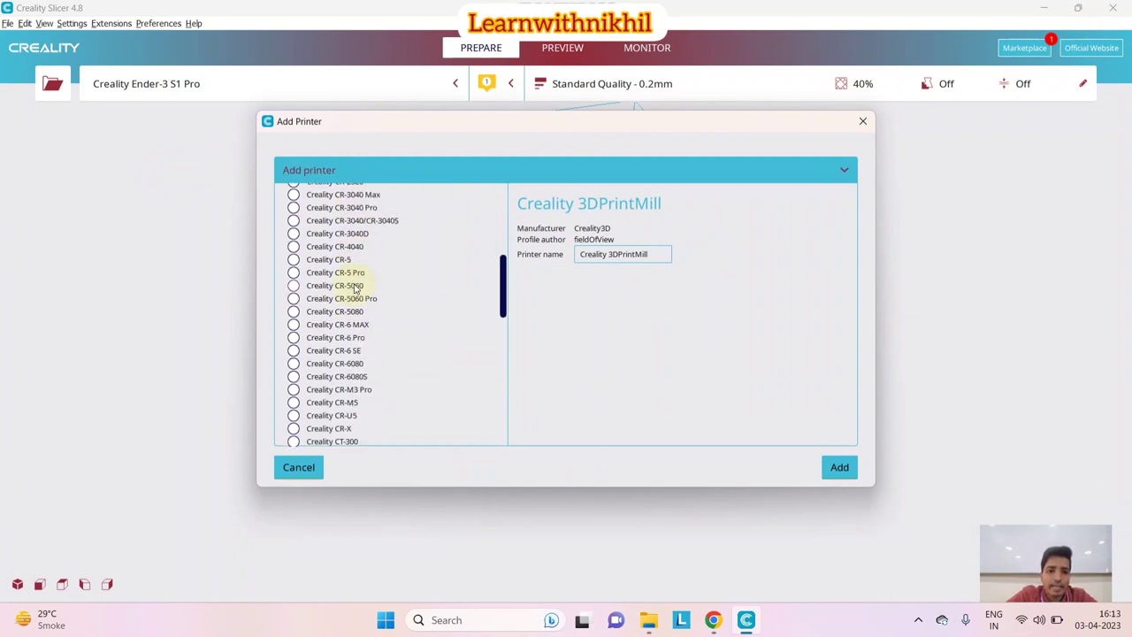
pyautogui.scroll(-5, 353, 287)
pyautogui.scroll(-5, 354, 289)
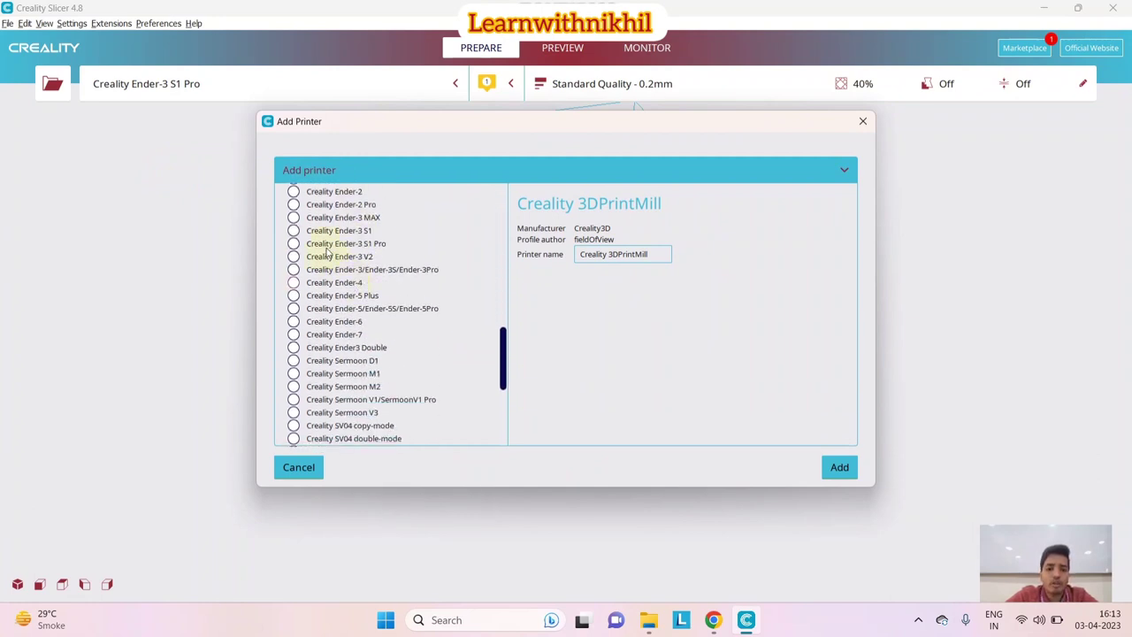
pyautogui.scroll(-3, 365, 358)
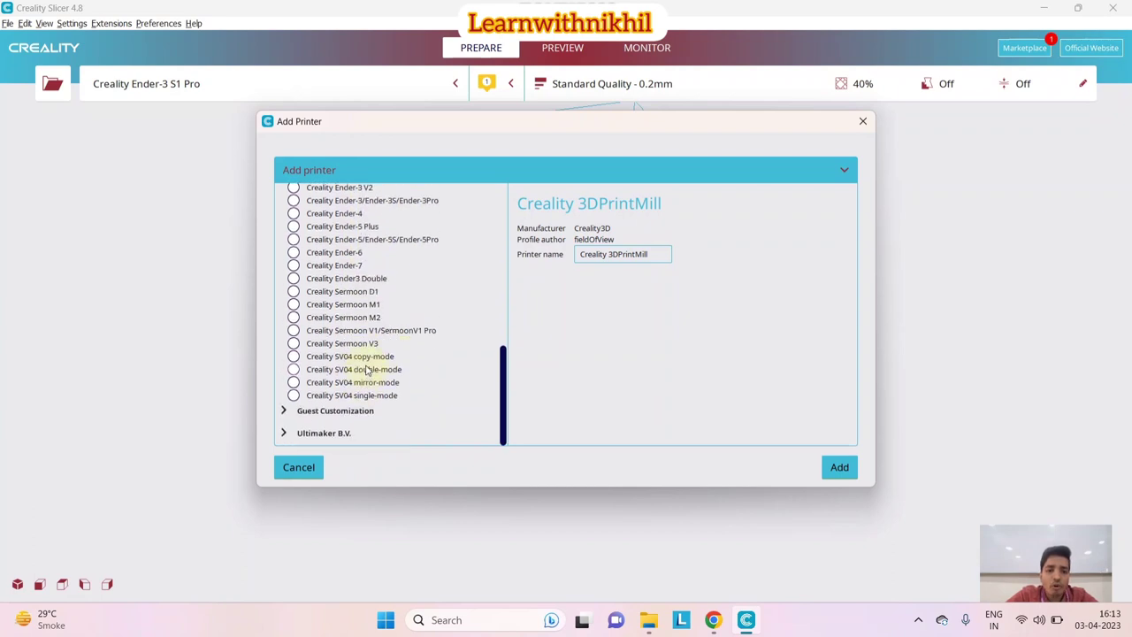
pyautogui.scroll(15, 365, 405)
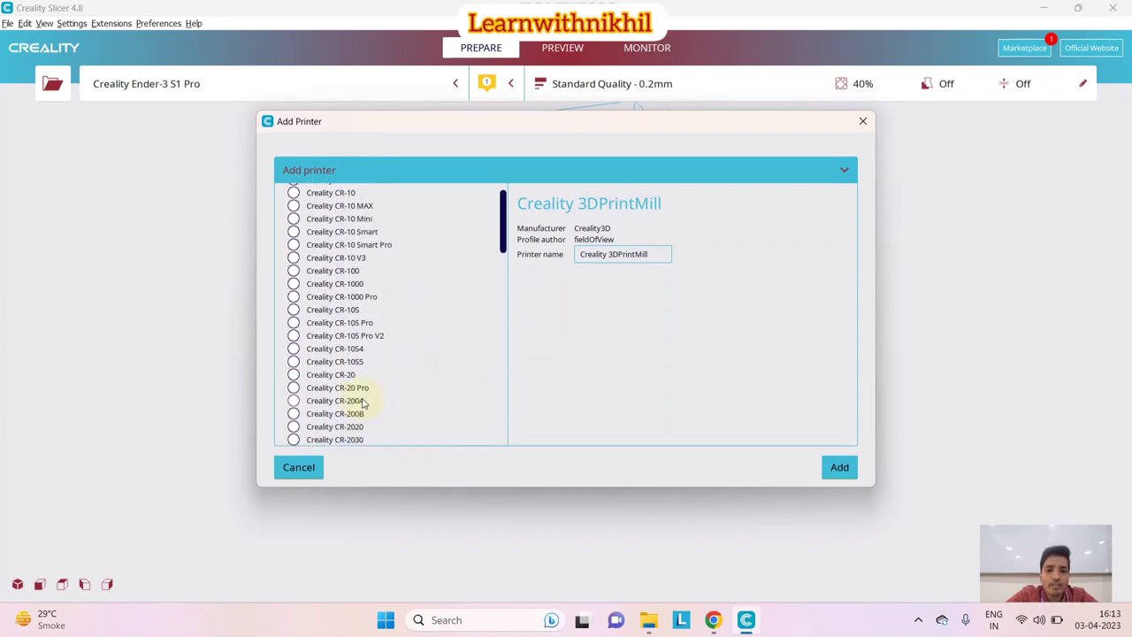
pyautogui.scroll(-8, 347, 336)
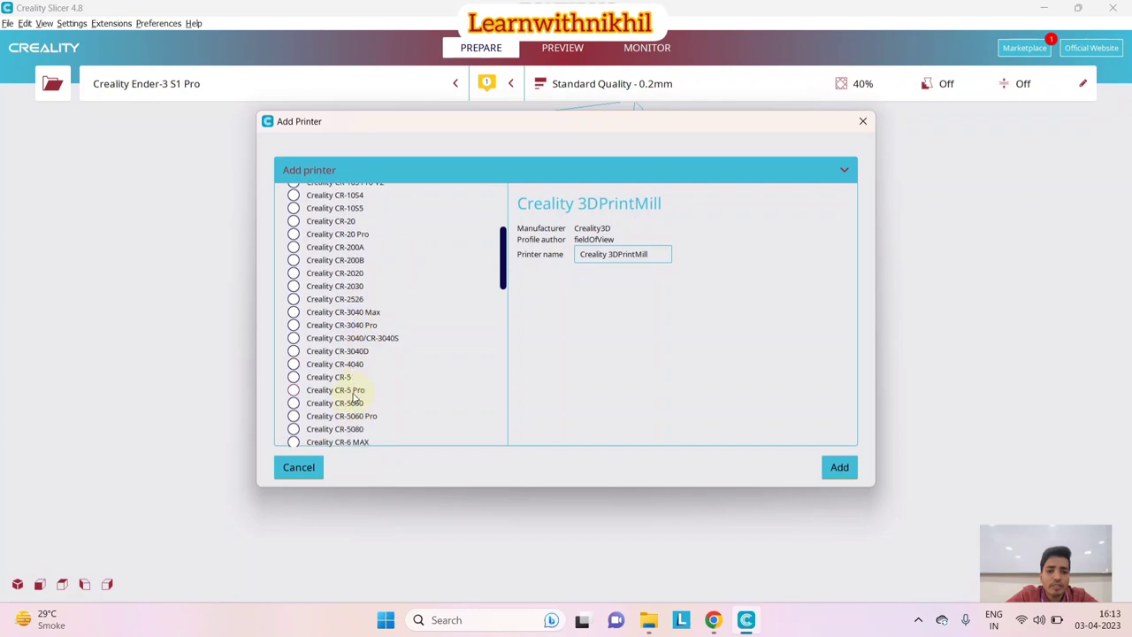
pyautogui.scroll(-3, 354, 399)
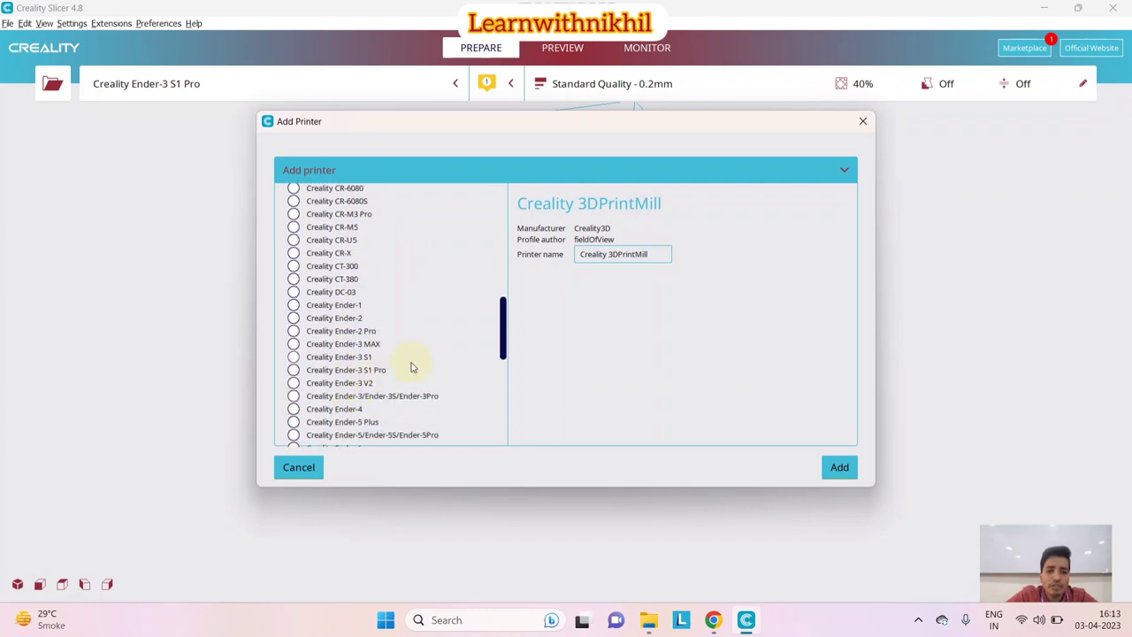
pyautogui.click(346, 372)
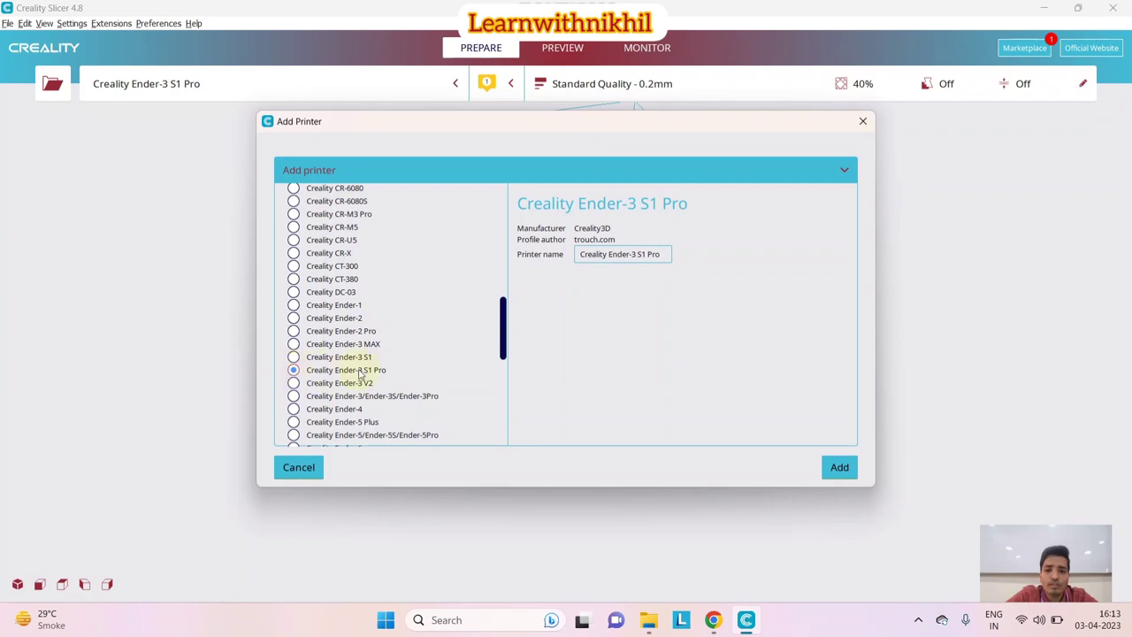
pyautogui.click(840, 468)
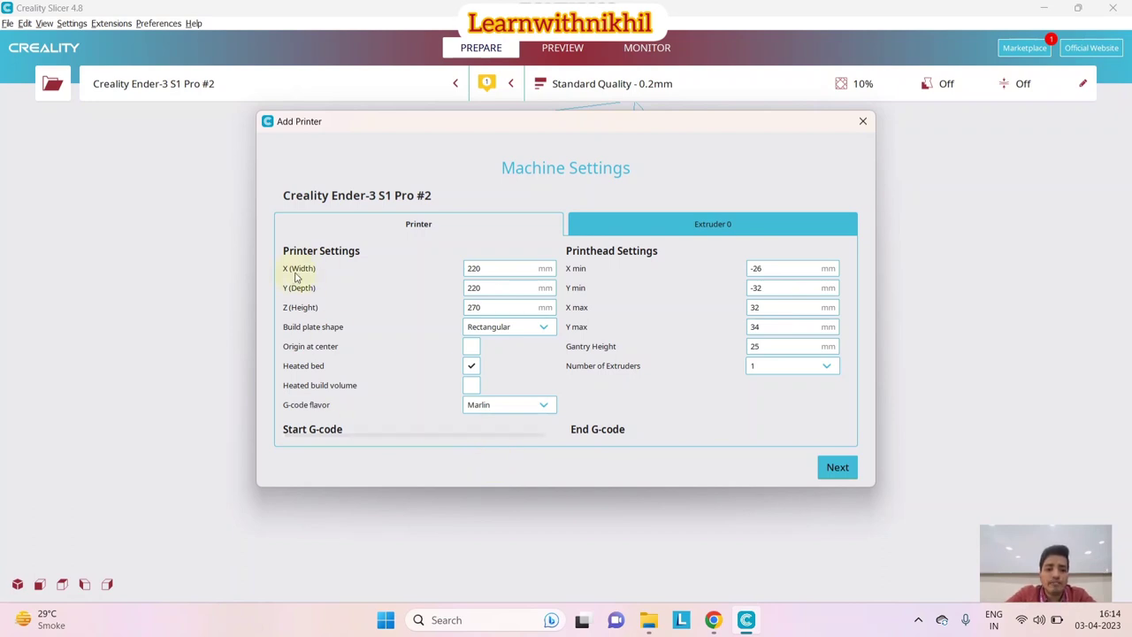
# Review the new printer's machine settings and Extruder 0 nozzle settings, and finish adding it
pyautogui.moveTo(350, 294)
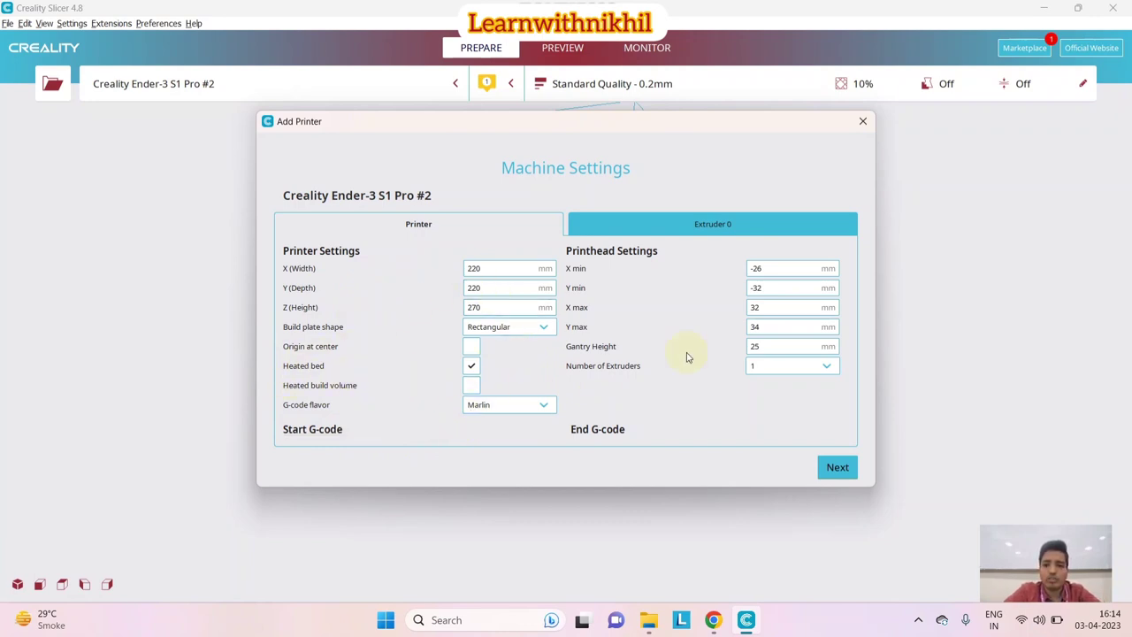
pyautogui.click(713, 225)
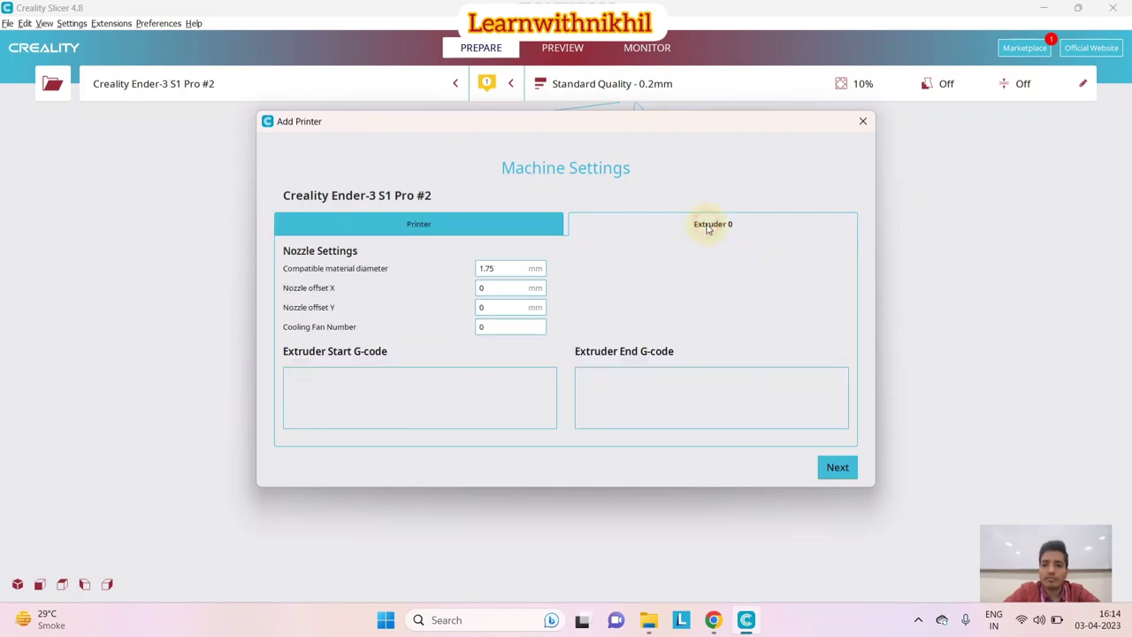
pyautogui.click(444, 226)
pyautogui.click(840, 470)
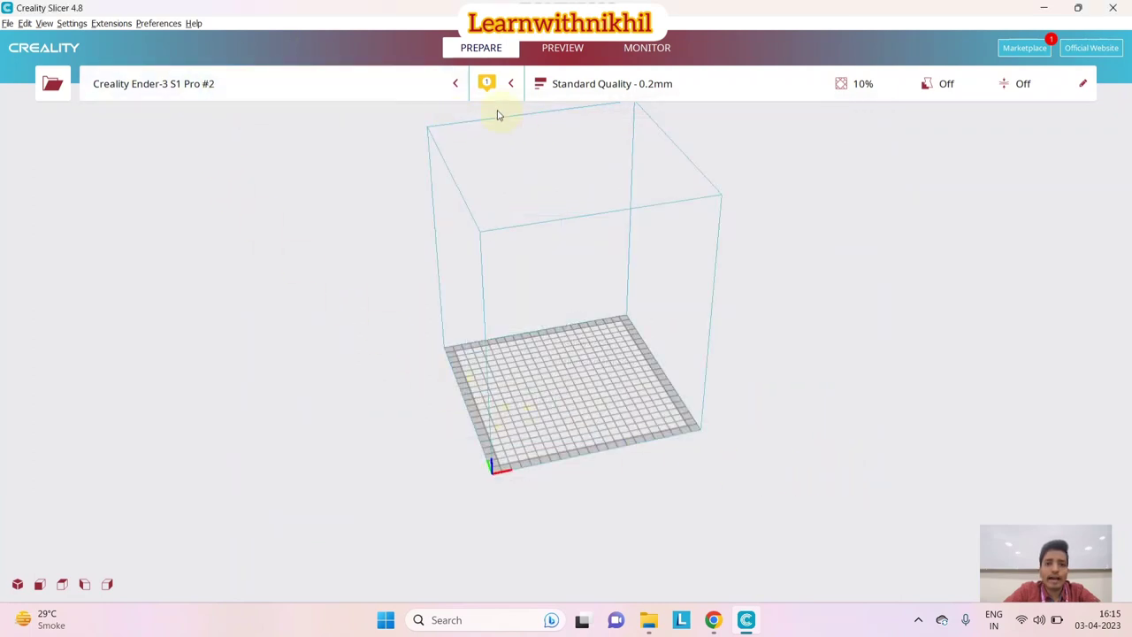
# Remove the duplicate printer Creality Ender-3 S1 Pro #2 from the preset printers and close the preferences
pyautogui.click(456, 84)
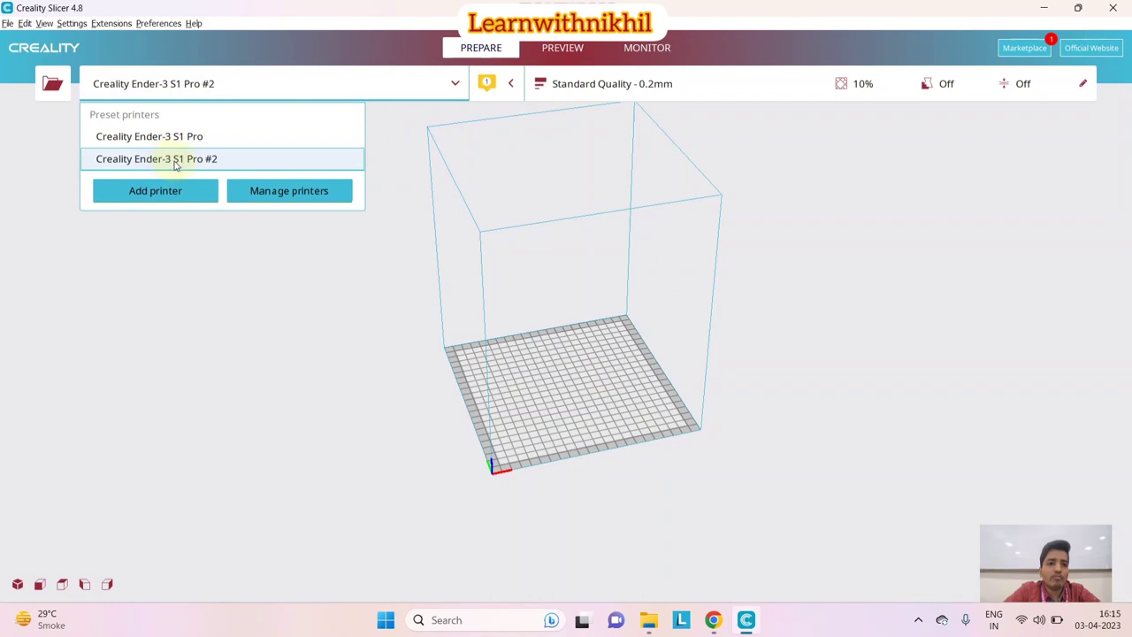
pyautogui.click(334, 198)
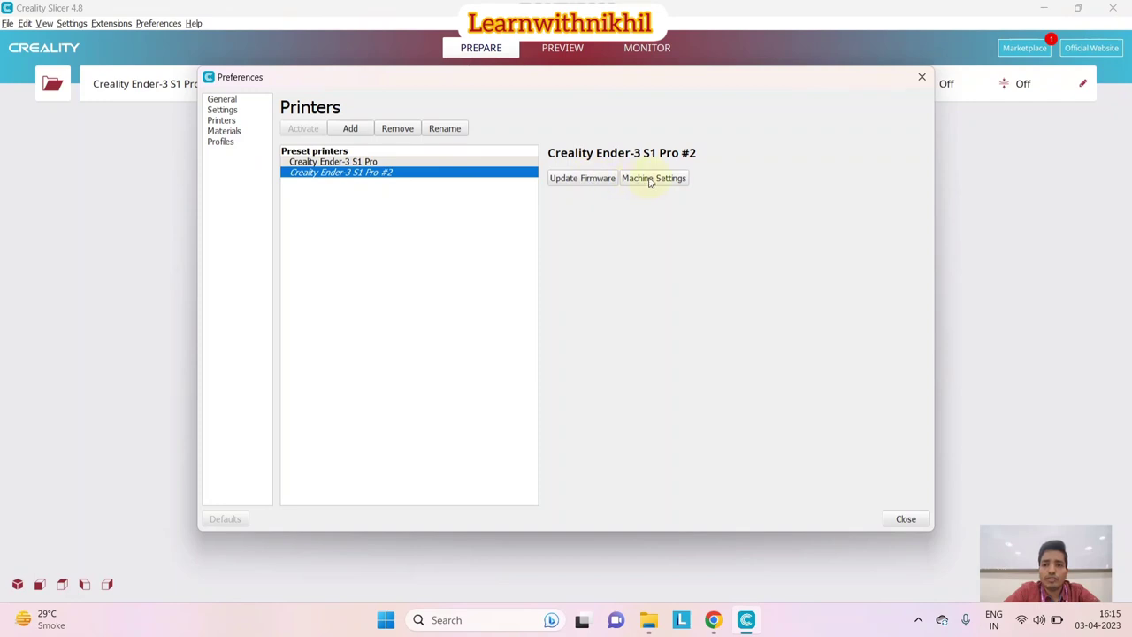
pyautogui.click(397, 128)
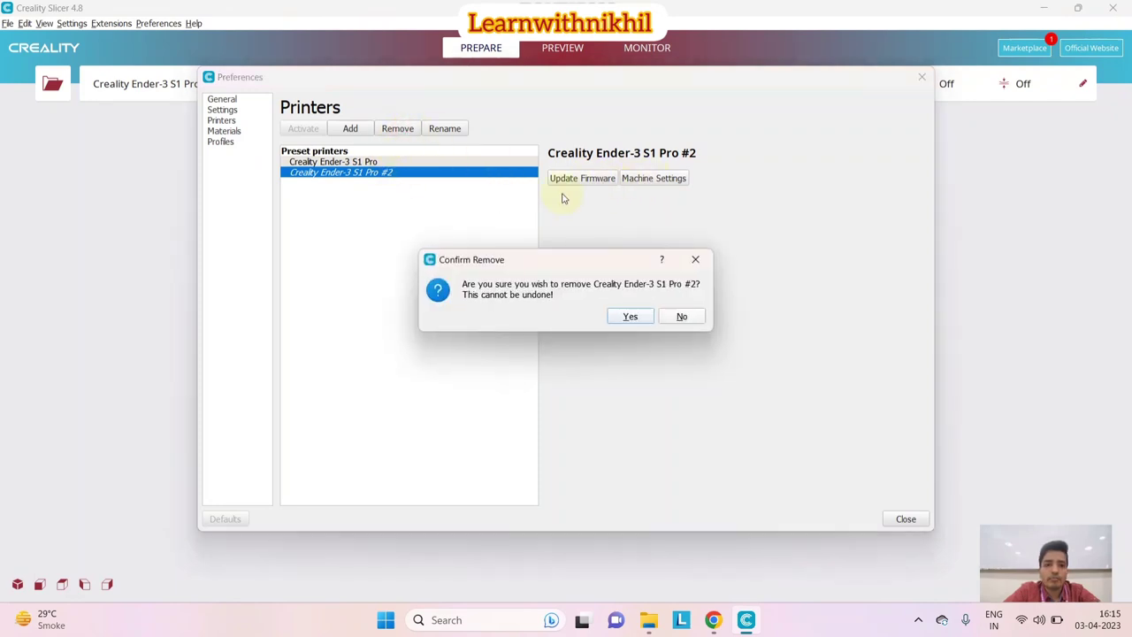
pyautogui.click(629, 316)
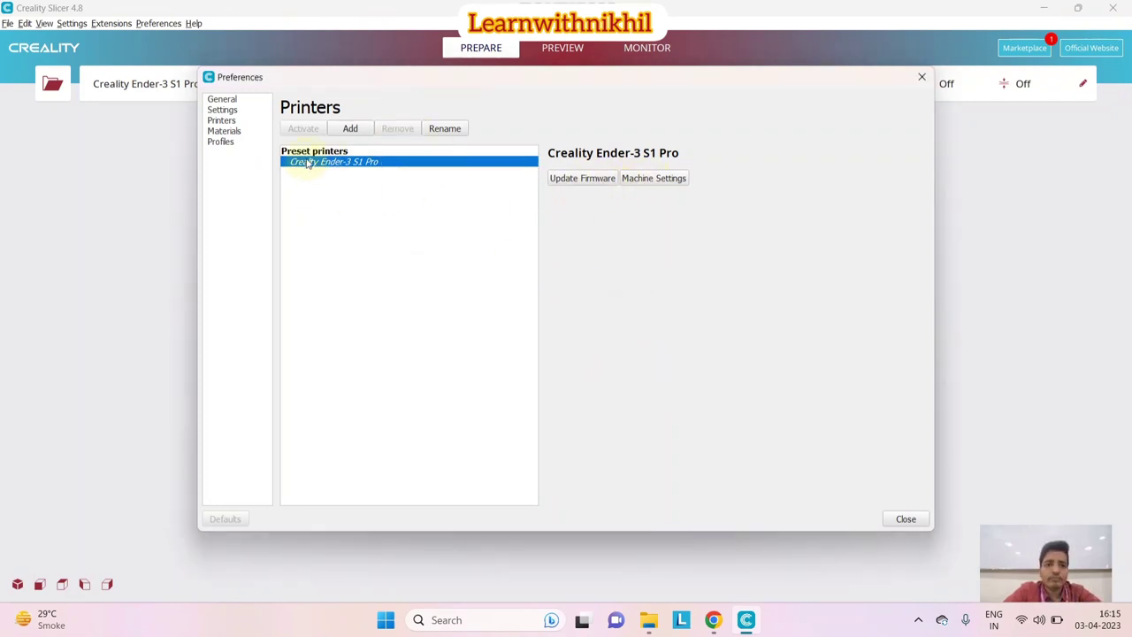
pyautogui.click(921, 77)
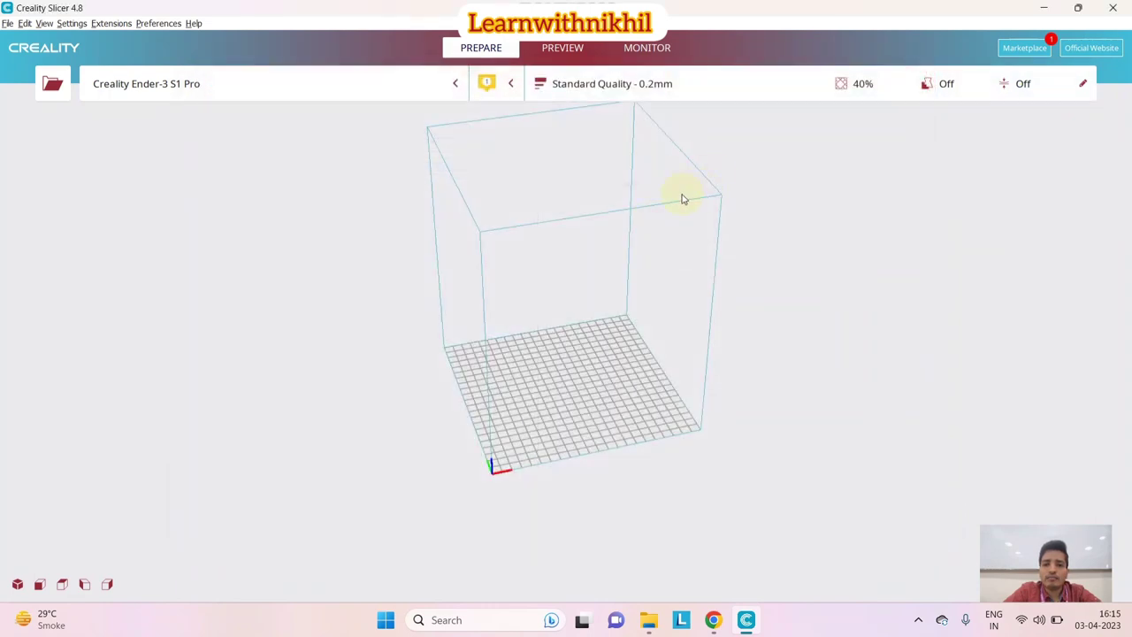
# Examine the empty build volume and the axis origin at the corner of the build plate from several angles
pyautogui.click(501, 87)
pyautogui.click(335, 269)
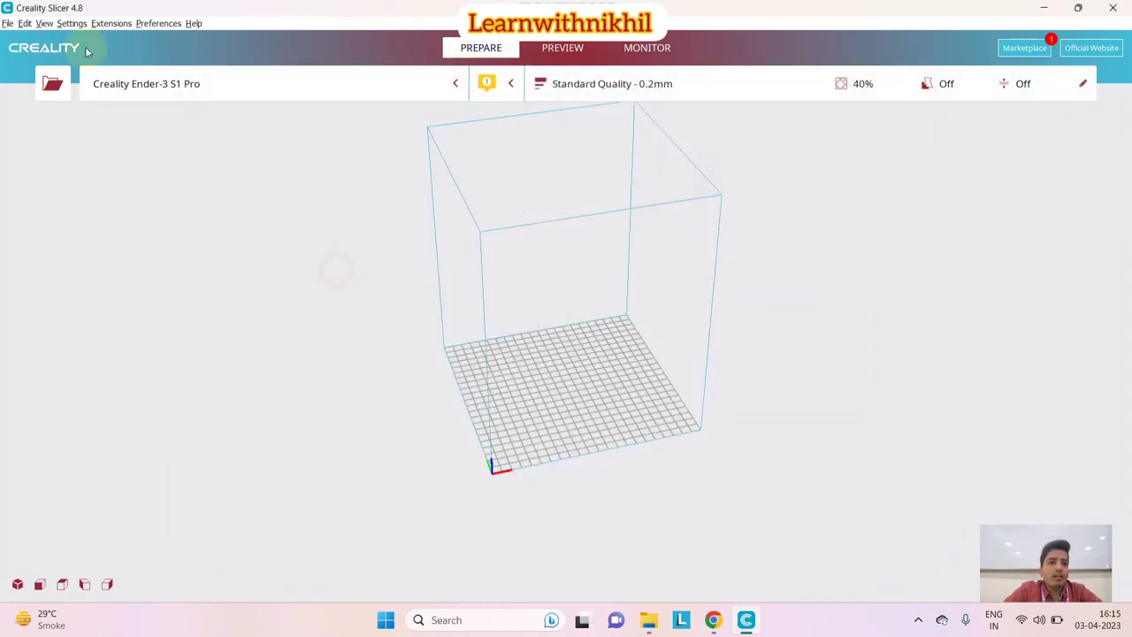
pyautogui.moveTo(682, 357); pyautogui.dragTo(523, 468, button='right')
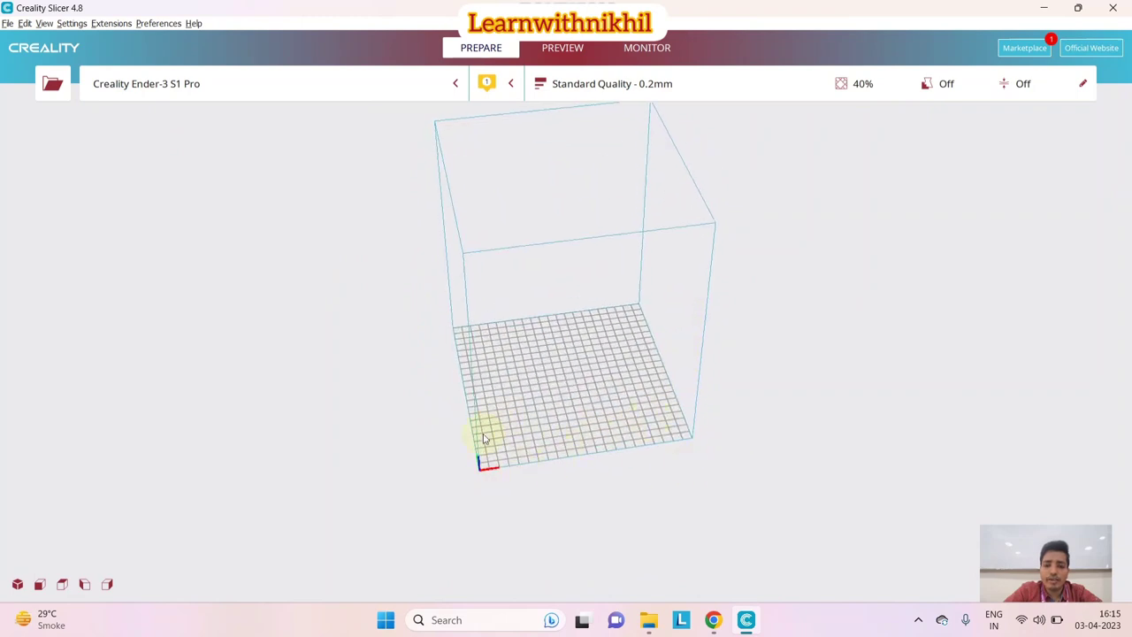
pyautogui.moveTo(627, 445); pyautogui.dragTo(533, 412, button='right')
pyautogui.scroll(3, 606, 398)
pyautogui.scroll(-4, 606, 399)
pyautogui.moveTo(575, 374); pyautogui.dragTo(587, 444, button='right')
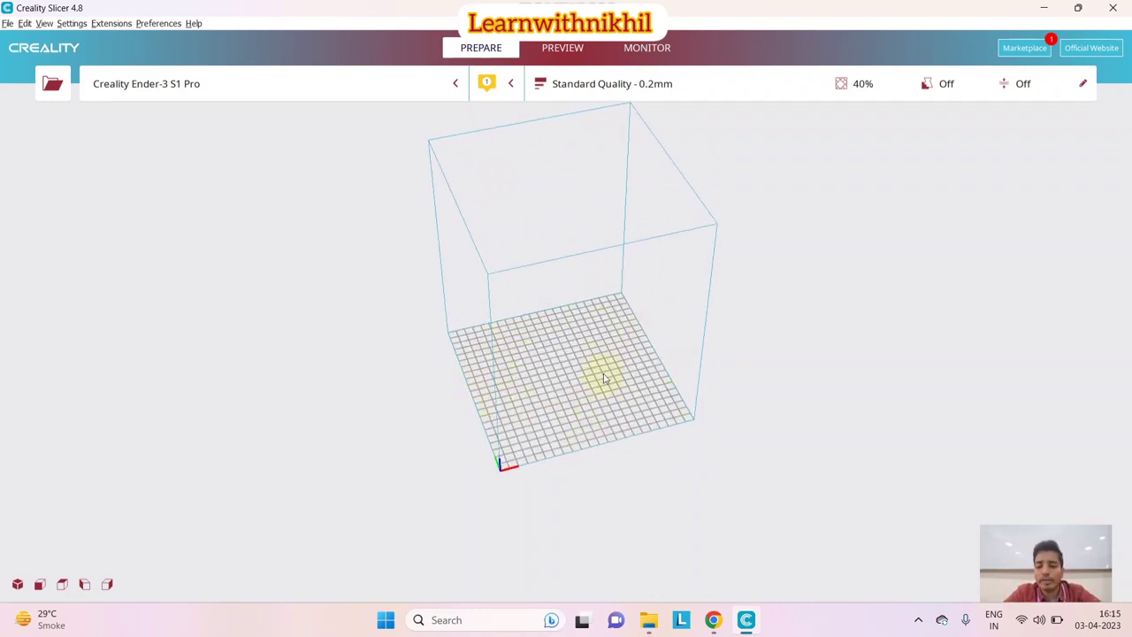
pyautogui.scroll(2, 595, 382)
pyautogui.moveTo(594, 383); pyautogui.dragTo(518, 442, button='right')
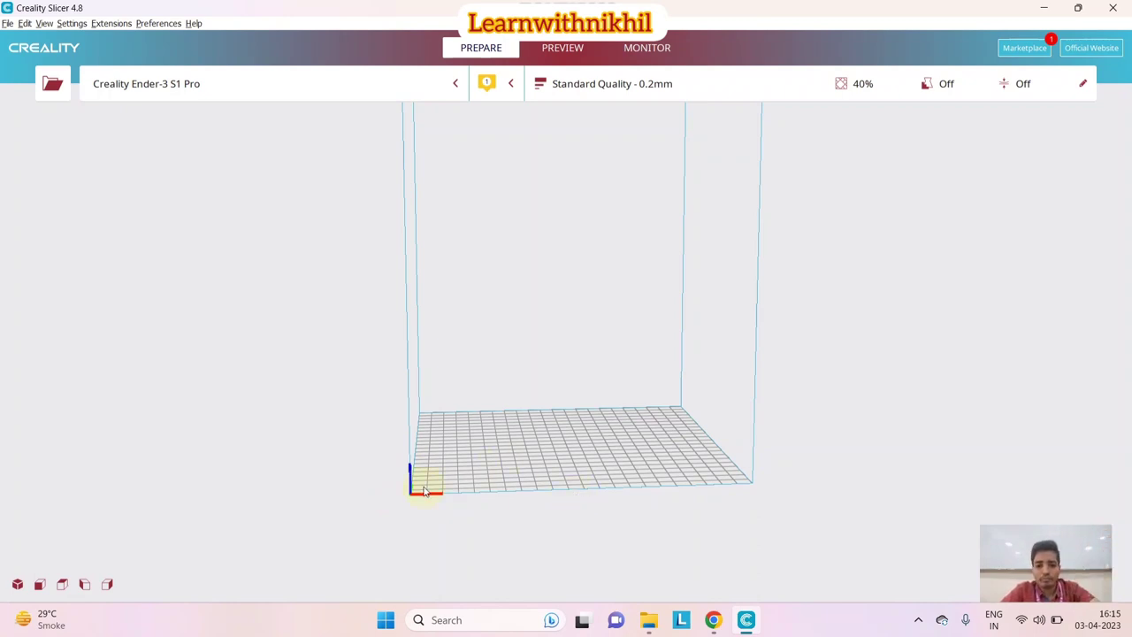
pyautogui.moveTo(412, 488)
pyautogui.mouseDown(button='right')
pyautogui.moveTo(455, 475)
pyautogui.moveTo(407, 495)
pyautogui.mouseUp(button='right')
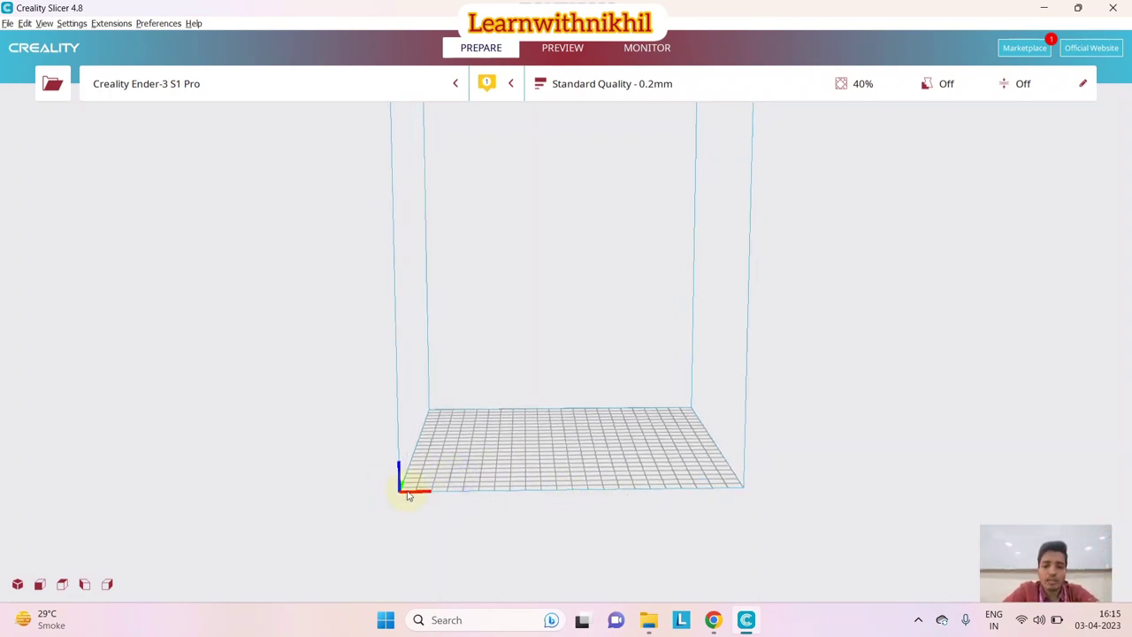
pyautogui.moveTo(653, 476); pyautogui.dragTo(584, 430, button='right')
pyautogui.scroll(2, 585, 429)
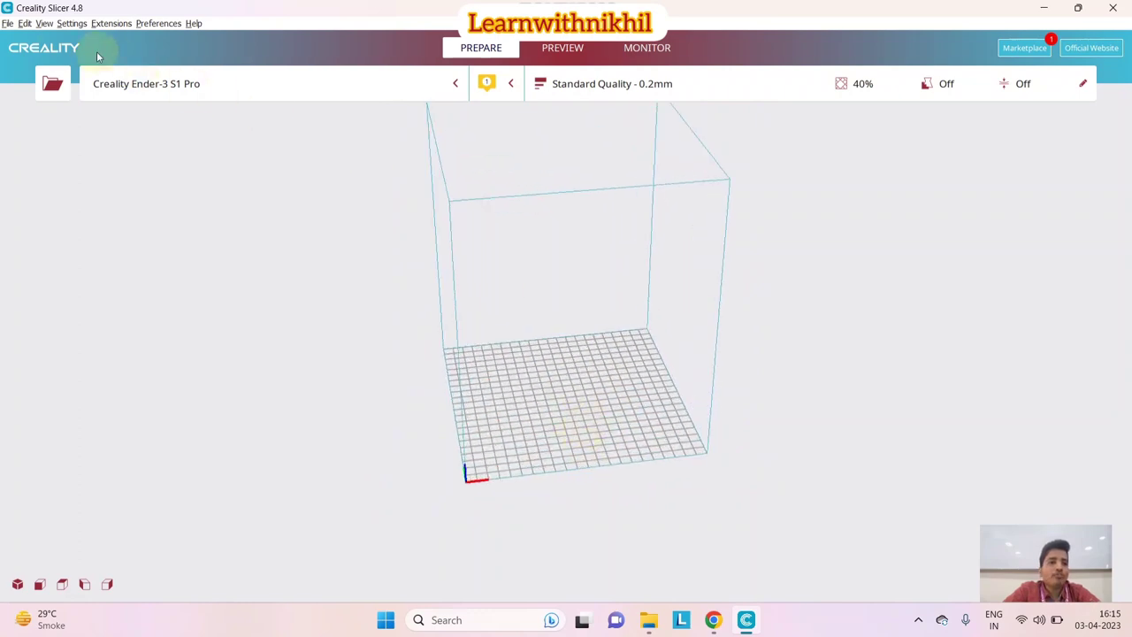
# Check which file types are available for export, and leave the export without saving
pyautogui.click(7, 24)
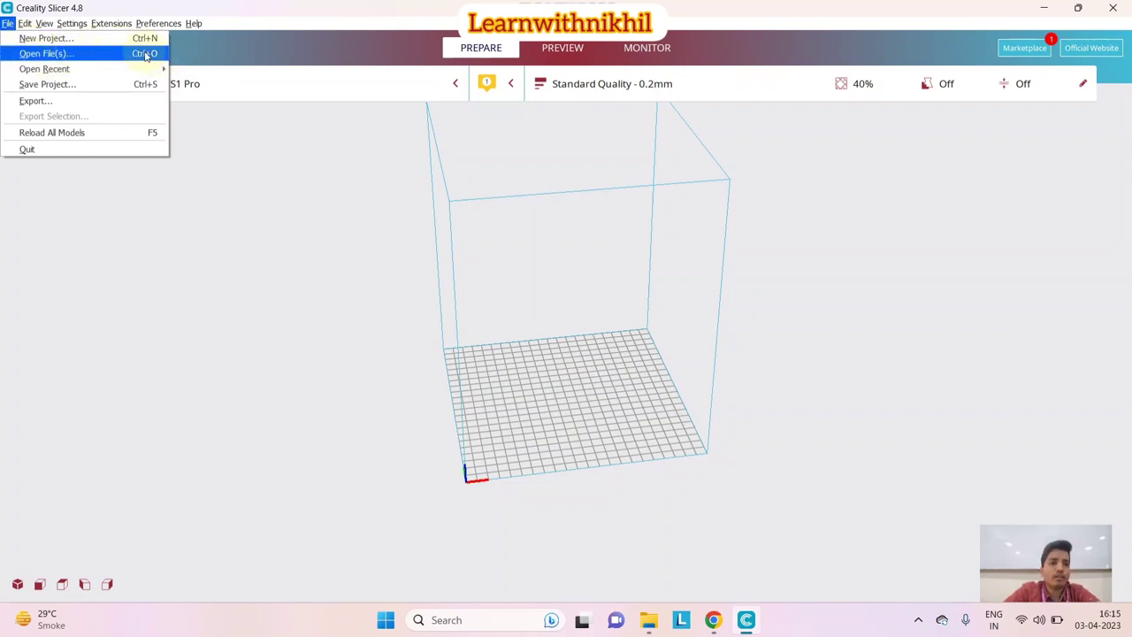
pyautogui.moveTo(93, 69)
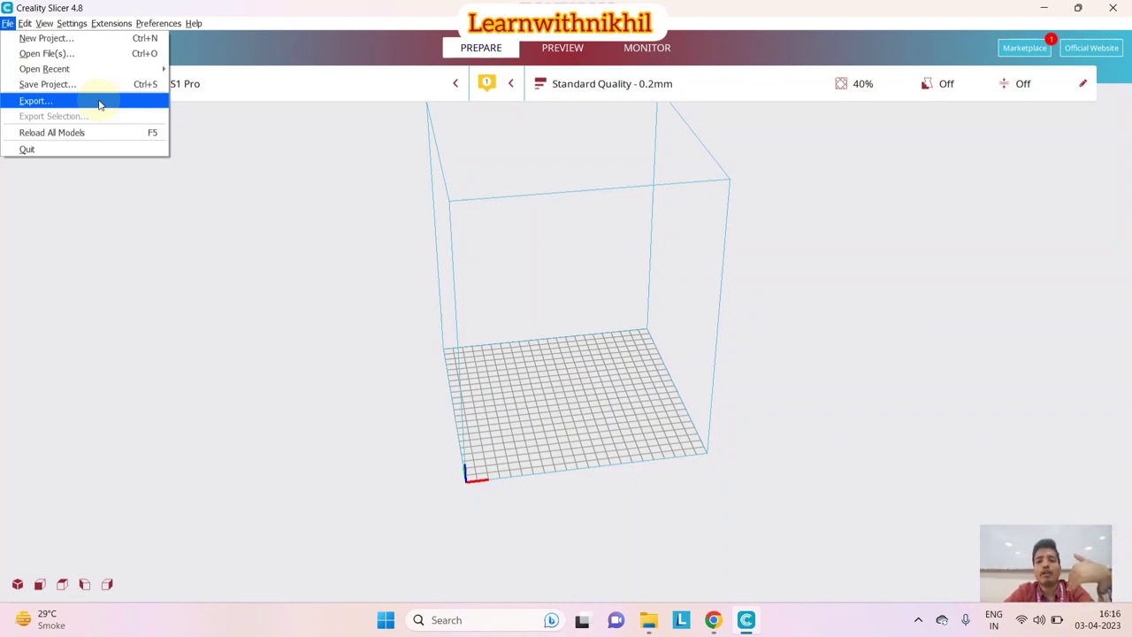
pyautogui.click(97, 103)
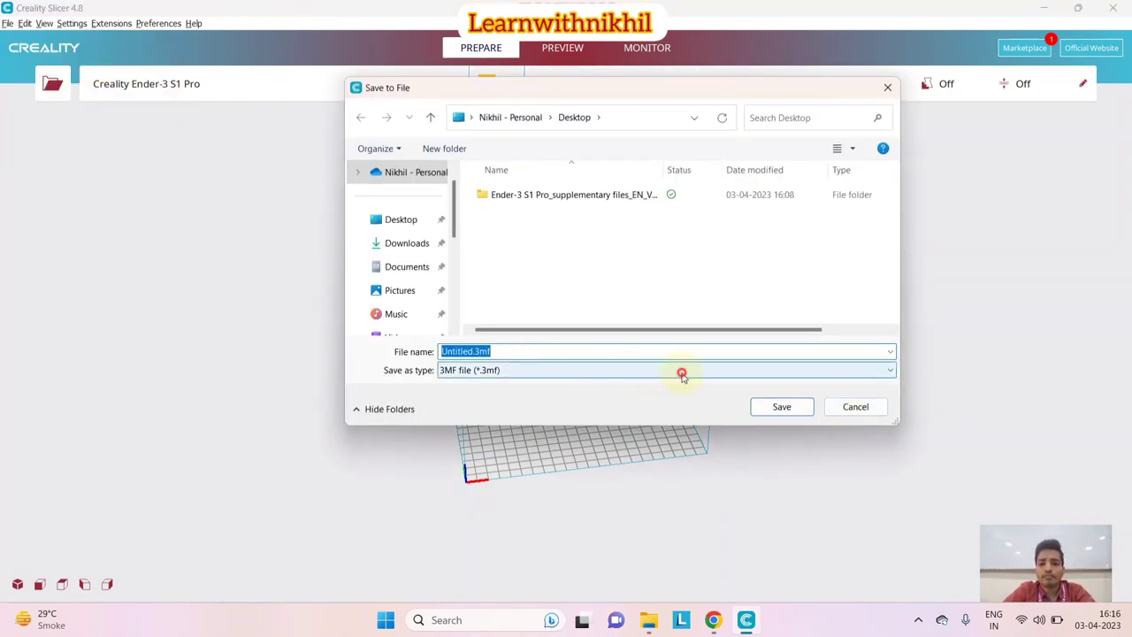
pyautogui.click(681, 375)
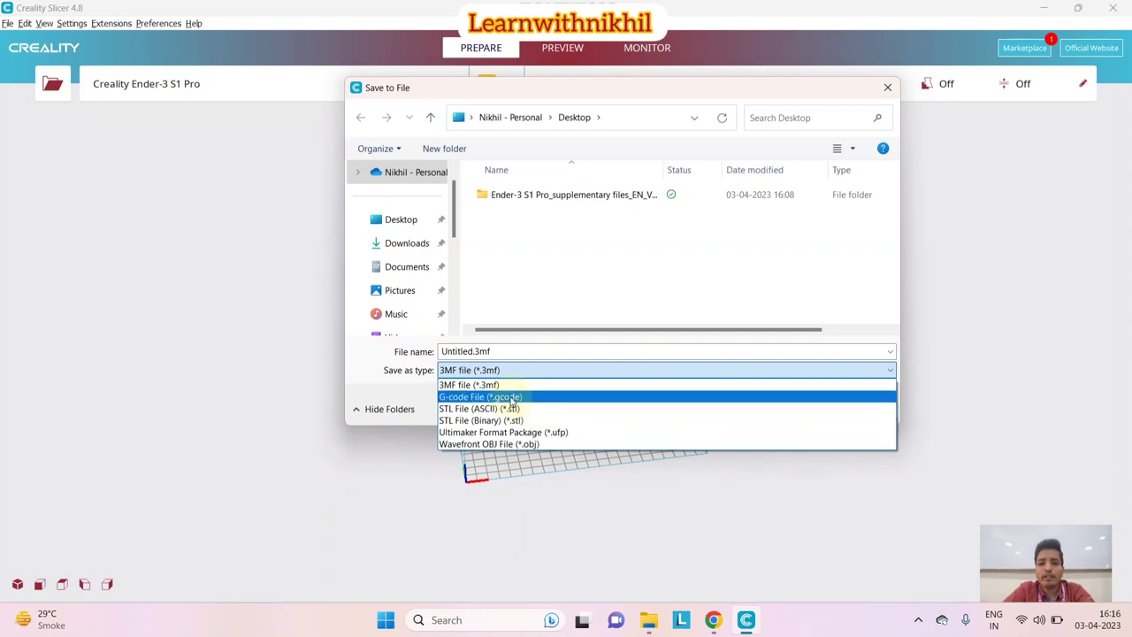
pyautogui.click(888, 91)
pyautogui.click(889, 91)
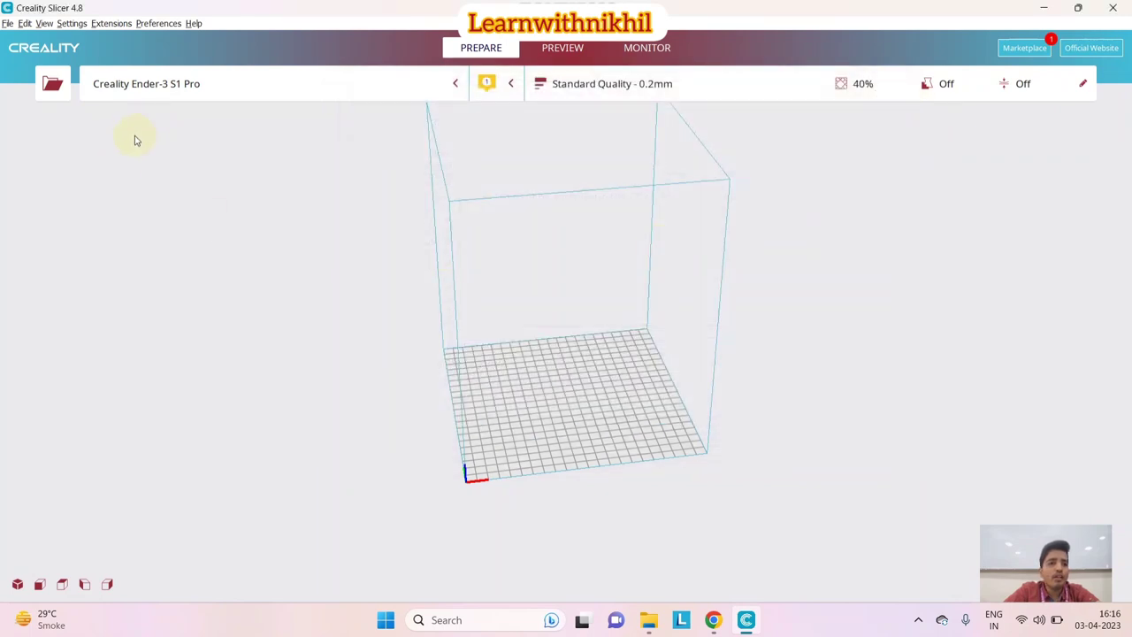
# Open Box.stl from the Desktop folder onto the build plate
pyautogui.click(7, 24)
pyautogui.moveTo(24, 25)
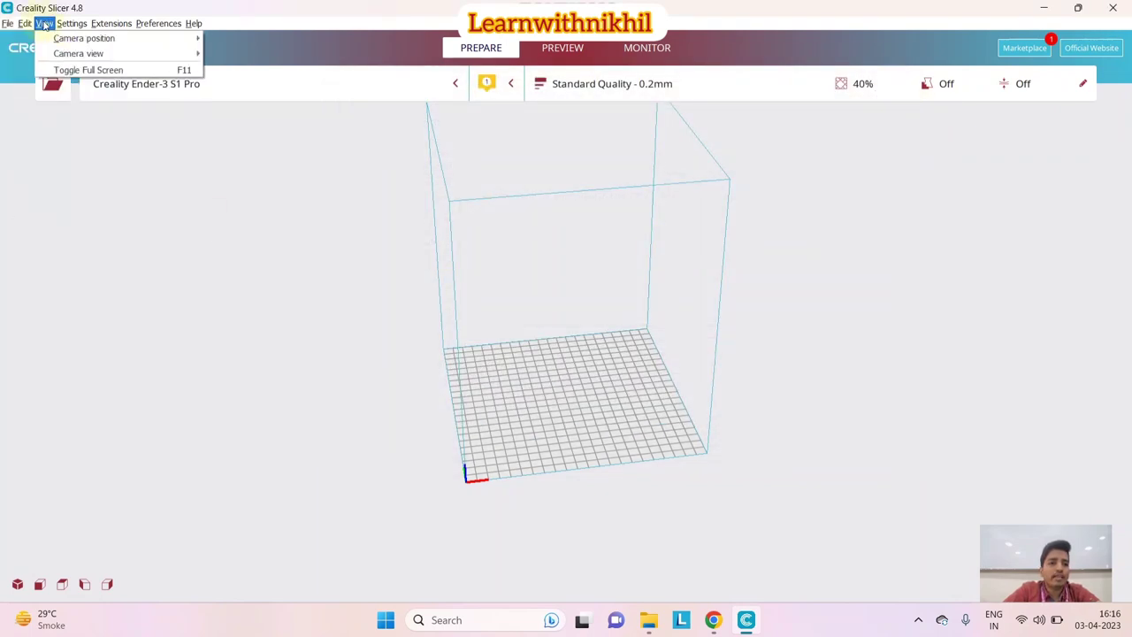
pyautogui.moveTo(191, 26)
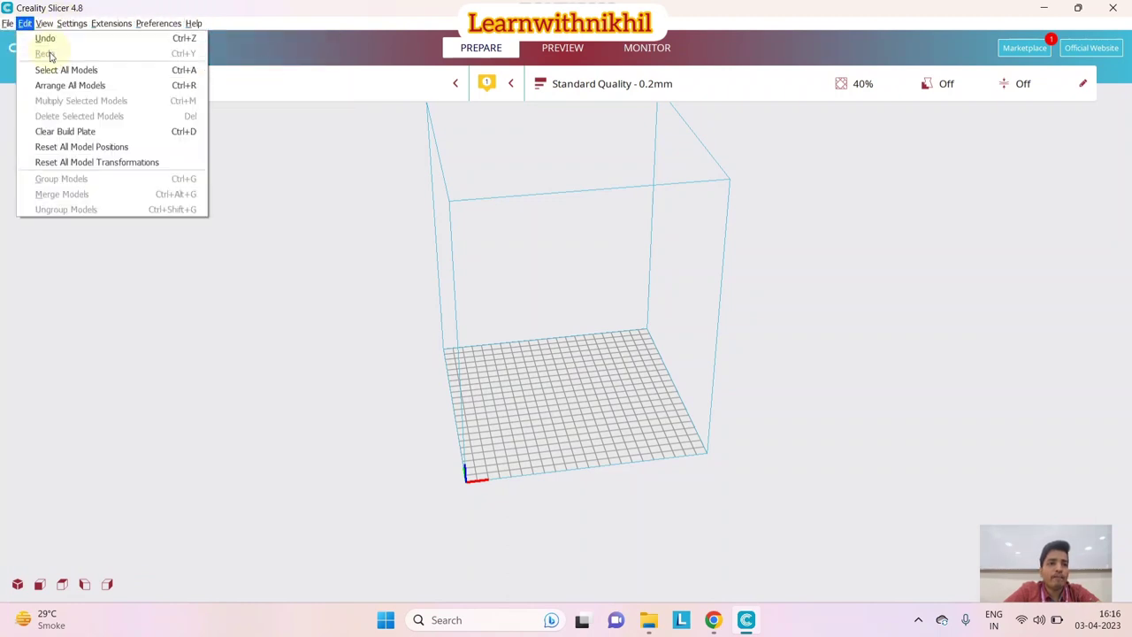
pyautogui.click(36, 54)
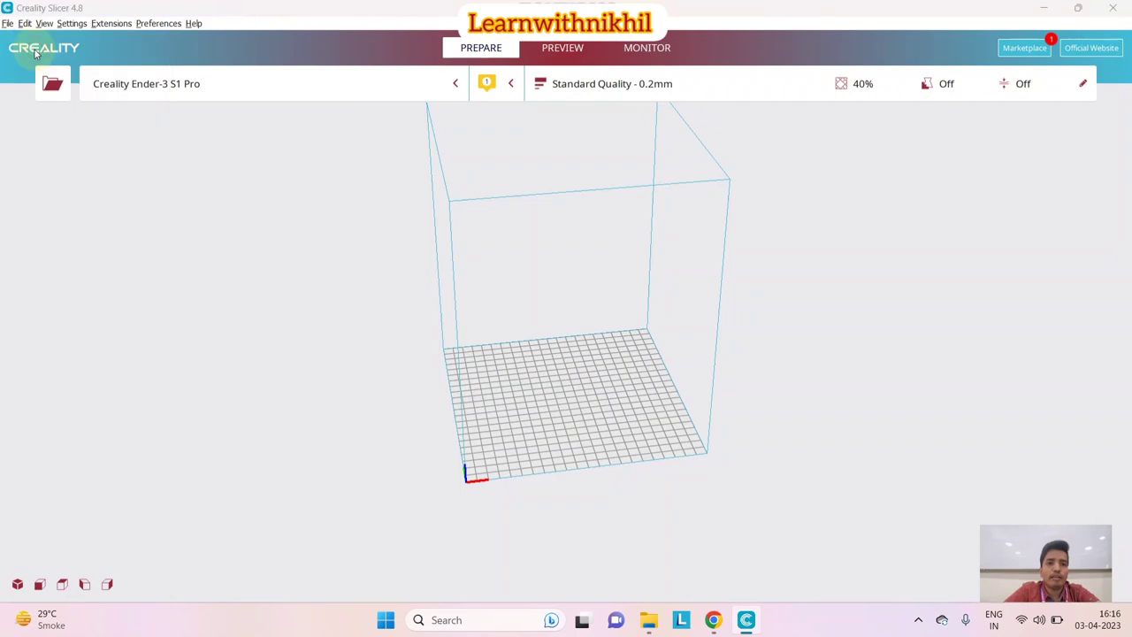
pyautogui.click(524, 221)
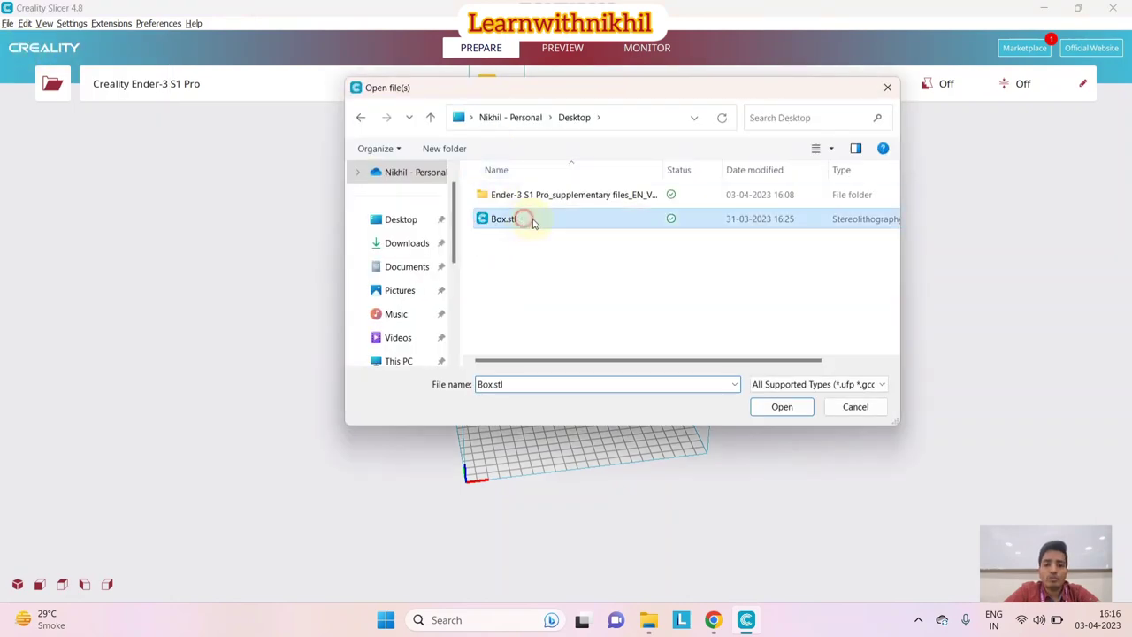
pyautogui.click(780, 408)
# Select the box on the build plate and open its Scale settings
pyautogui.scroll(5, 657, 392)
pyautogui.scroll(2, 636, 480)
pyautogui.scroll(-3, 538, 480)
pyautogui.click(537, 480)
pyautogui.scroll(3, 379, 347)
pyautogui.scroll(-1, 378, 348)
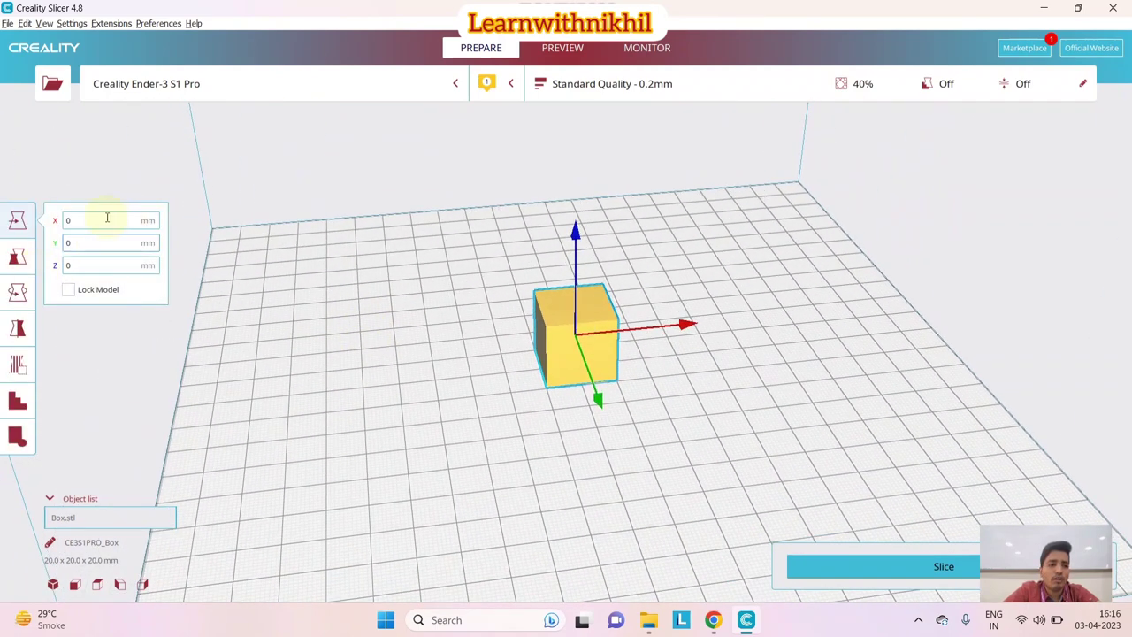
pyautogui.click(16, 259)
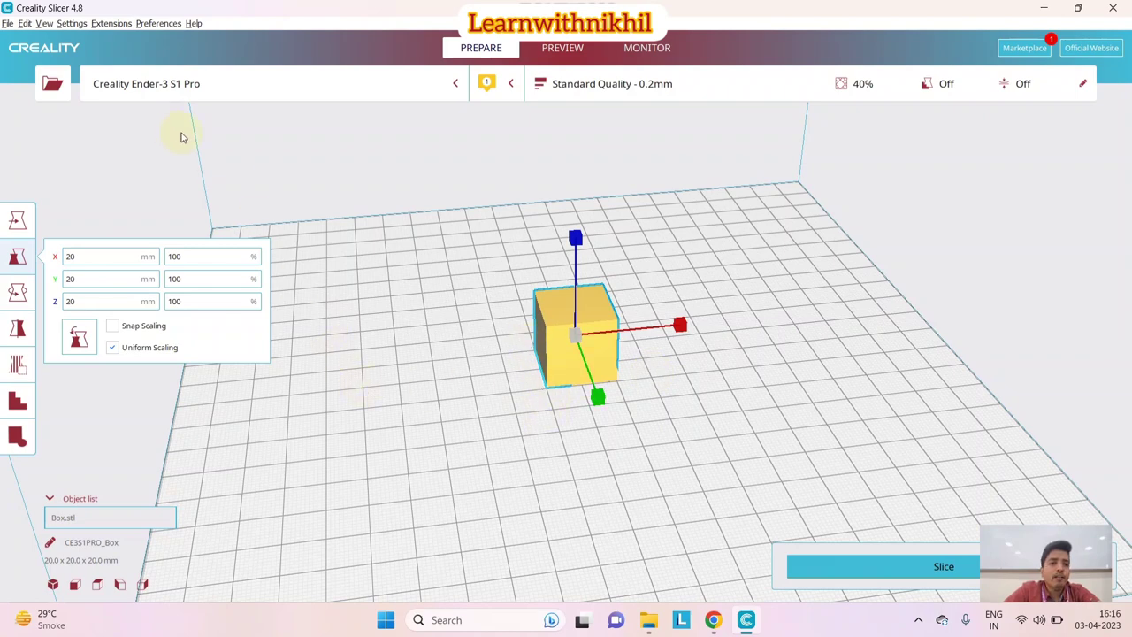
# Clear all models from the build plate and undo the clearing
pyautogui.click(224, 150)
pyautogui.click(7, 24)
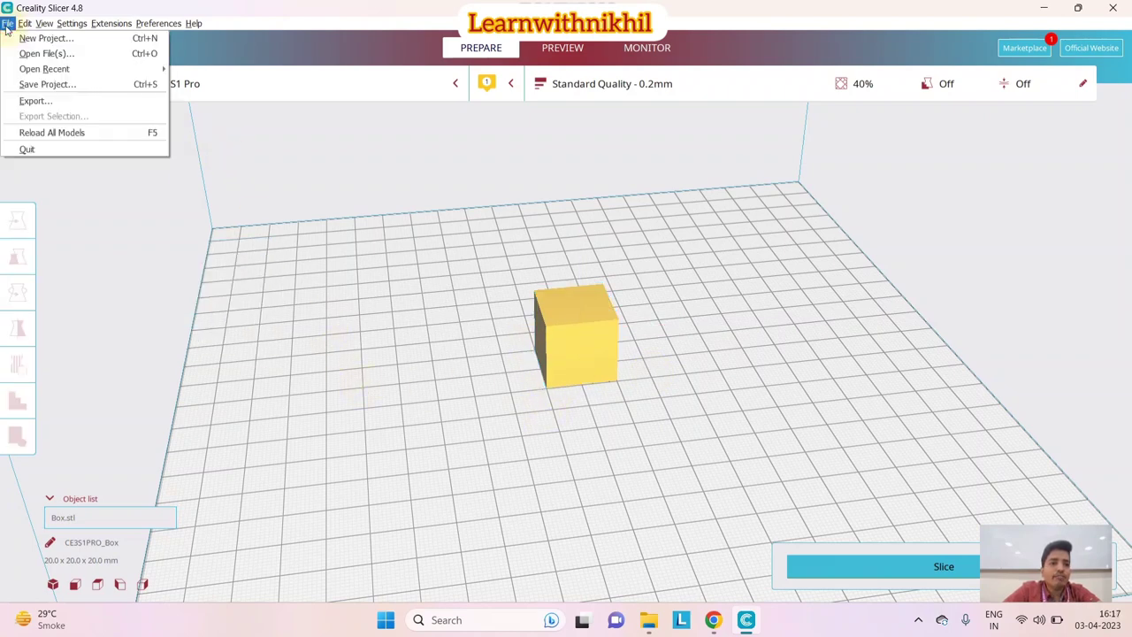
pyautogui.moveTo(26, 26)
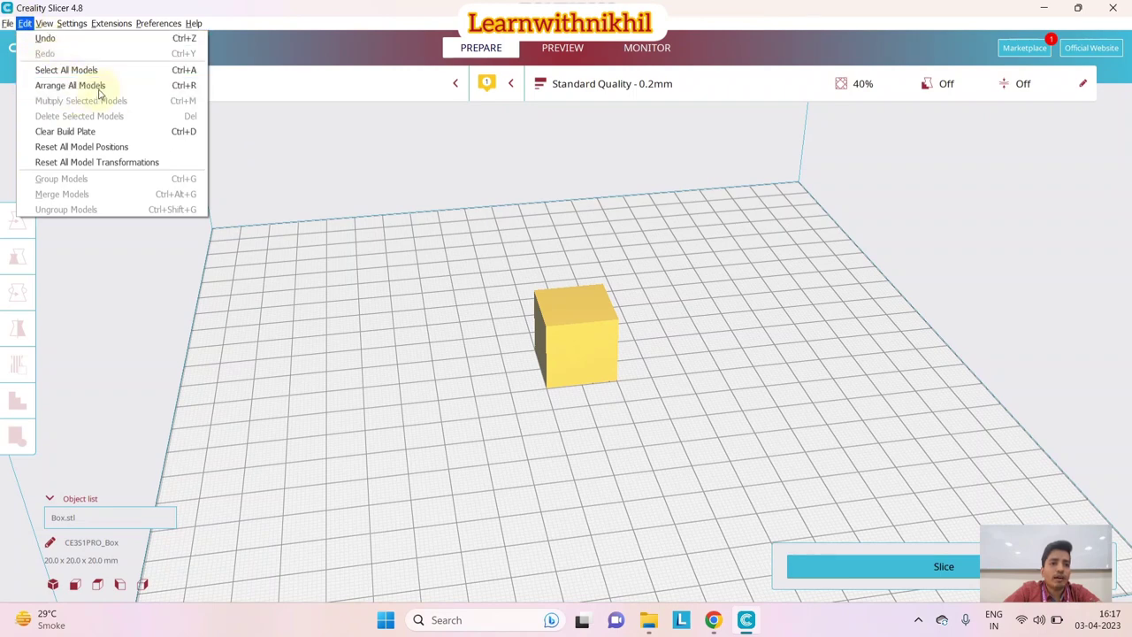
pyautogui.click(107, 135)
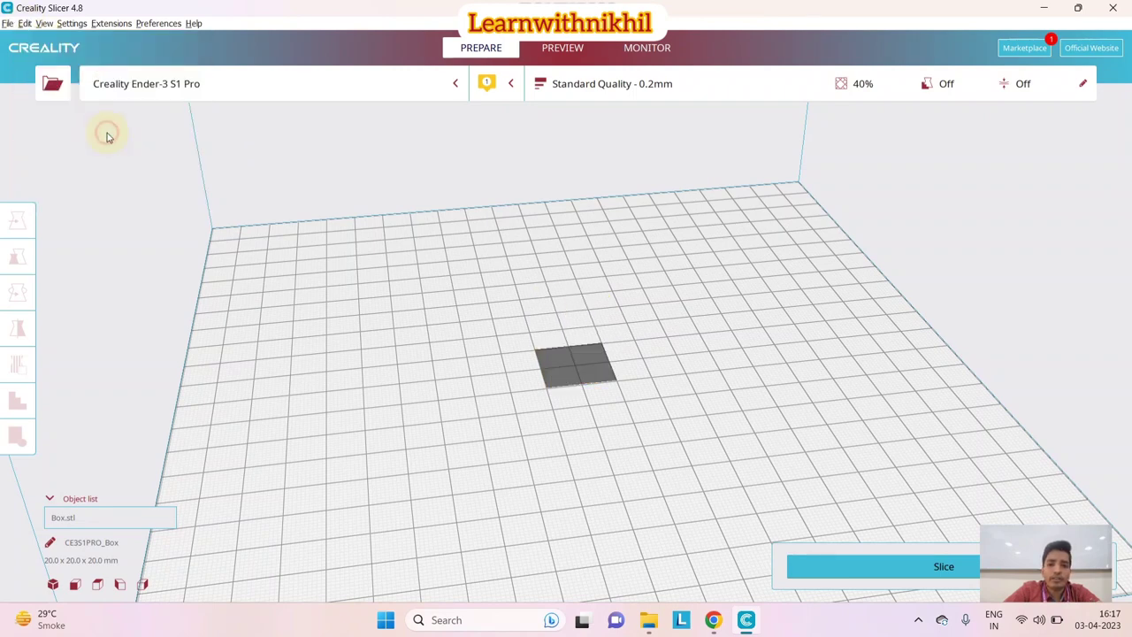
pyautogui.hotkey('ctrl', 'z')
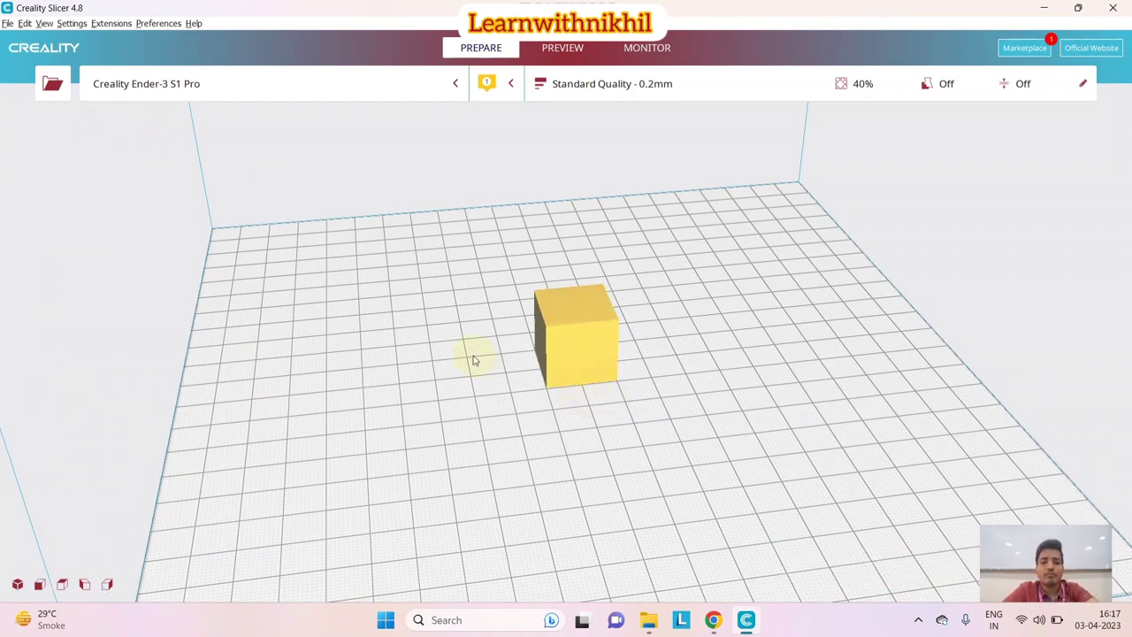
# Set the camera position to Front View and look at the box inside the build volume
pyautogui.click(26, 24)
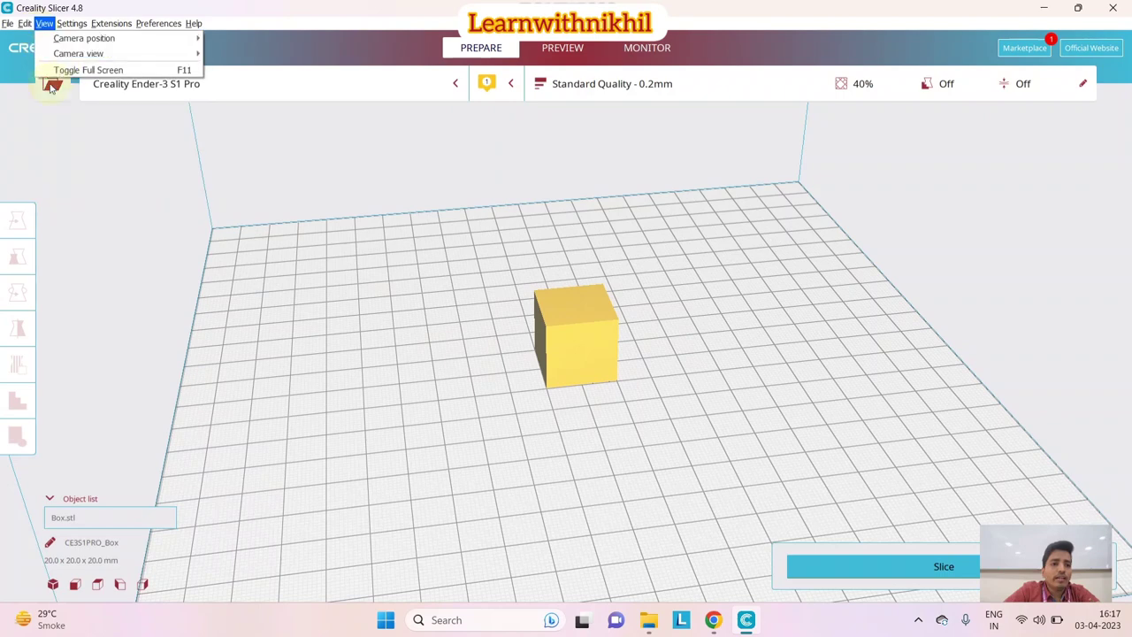
pyautogui.moveTo(46, 25)
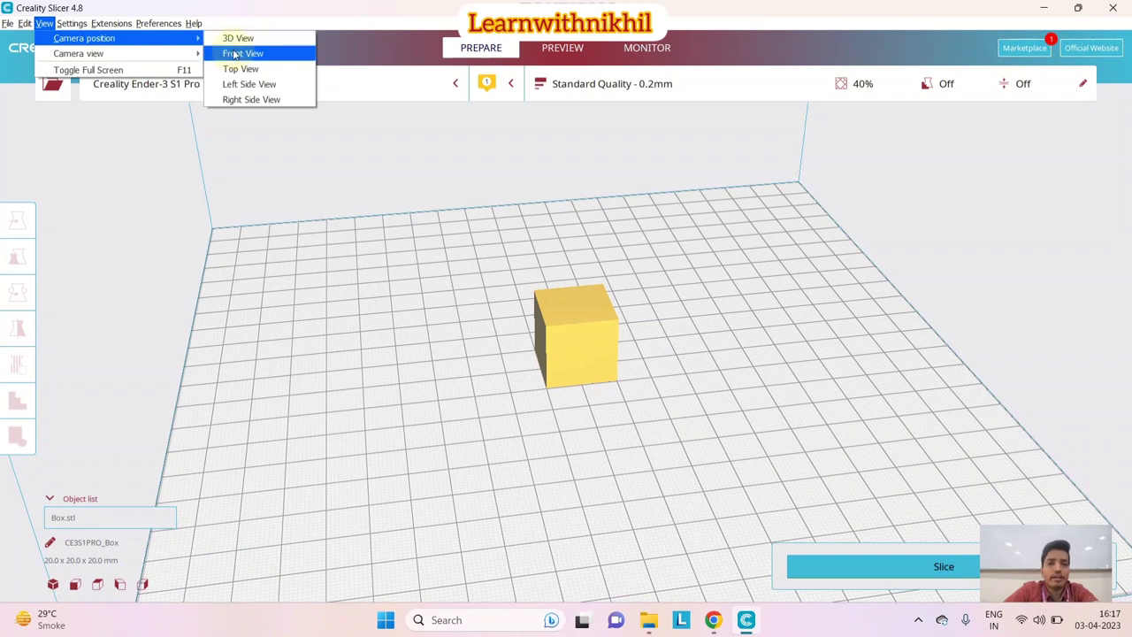
pyautogui.click(274, 54)
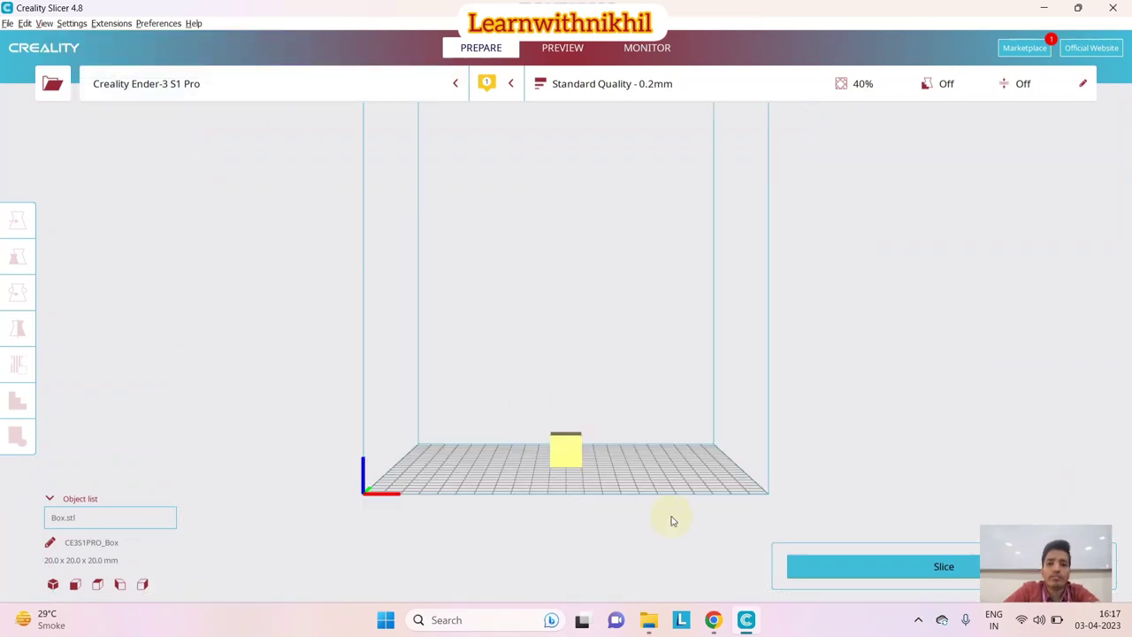
pyautogui.scroll(3, 563, 457)
pyautogui.scroll(-3, 567, 489)
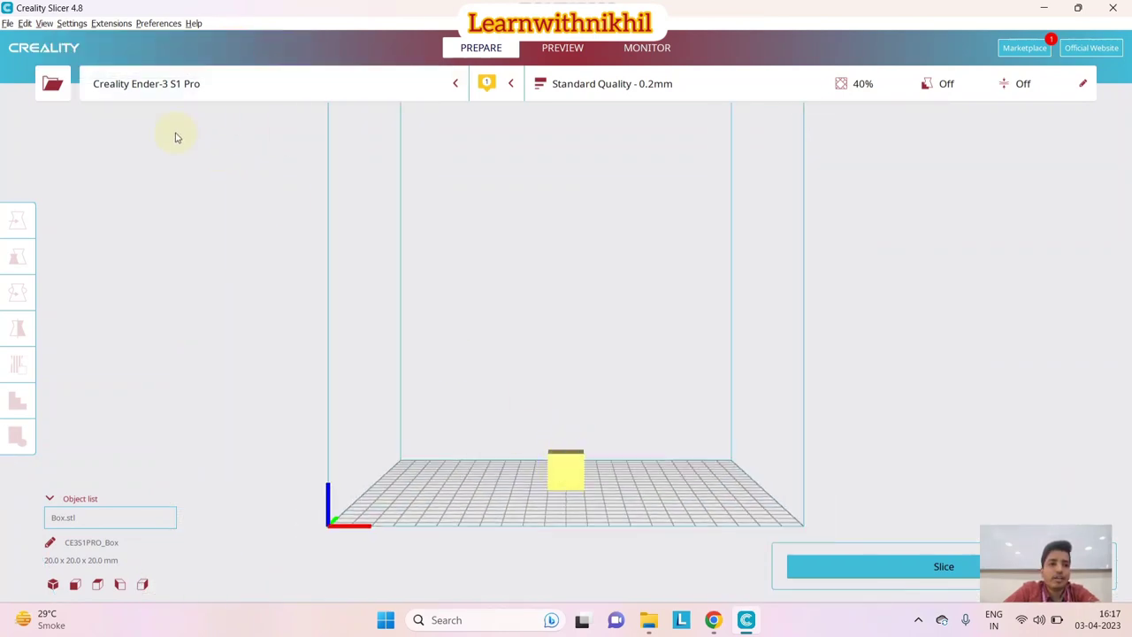
# Set the camera position to Top View and look at the box from above
pyautogui.click(44, 23)
pyautogui.moveTo(74, 40)
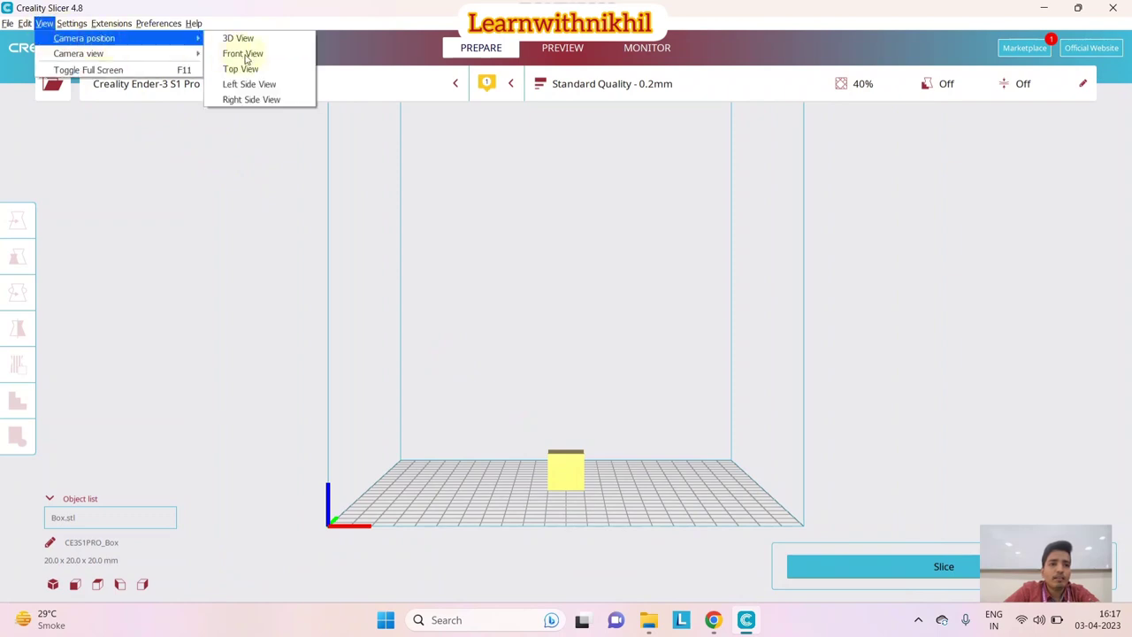
pyautogui.click(251, 77)
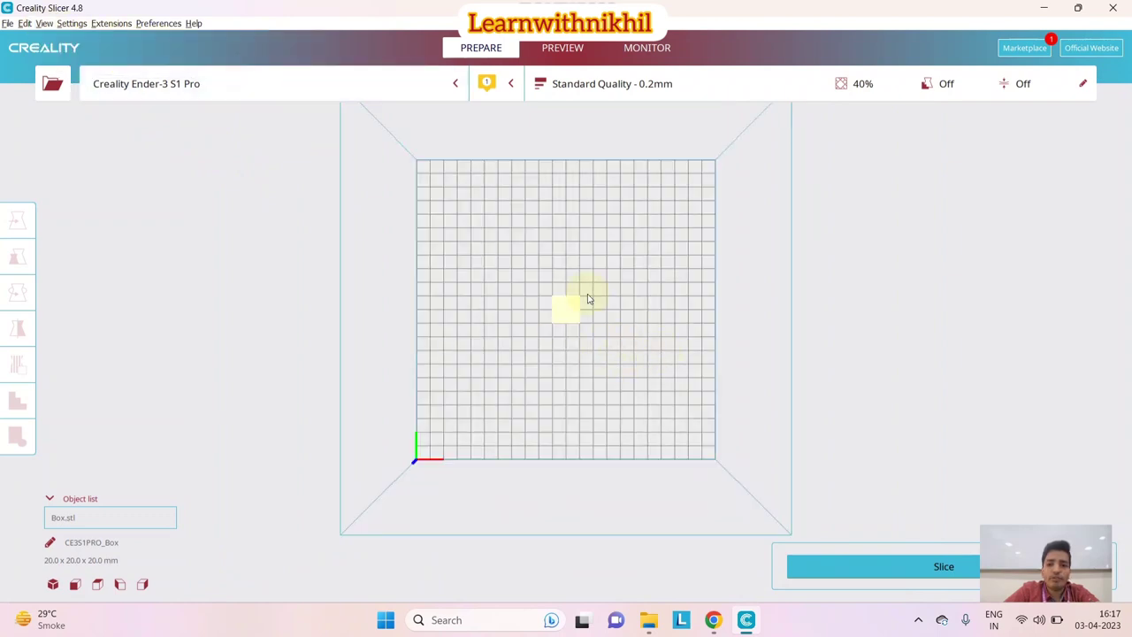
pyautogui.scroll(3, 580, 327)
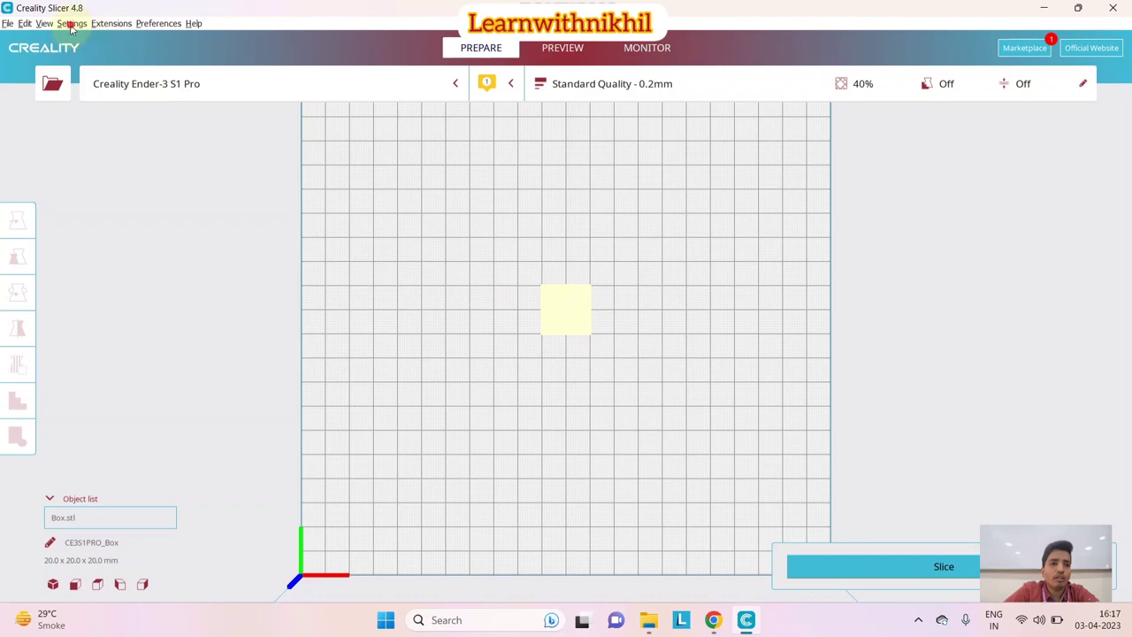
# Switch the camera view to Orthographic and examine the box and build plate at an angle
pyautogui.click(44, 23)
pyautogui.moveTo(93, 60)
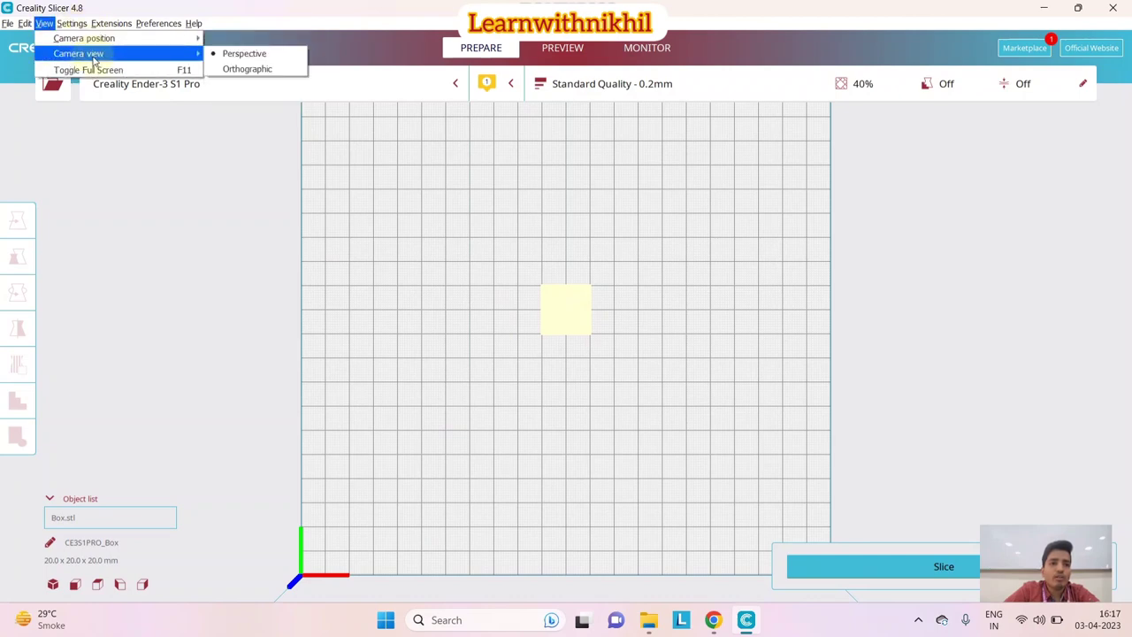
pyautogui.click(240, 71)
pyautogui.moveTo(351, 308); pyautogui.dragTo(610, 436, button='right')
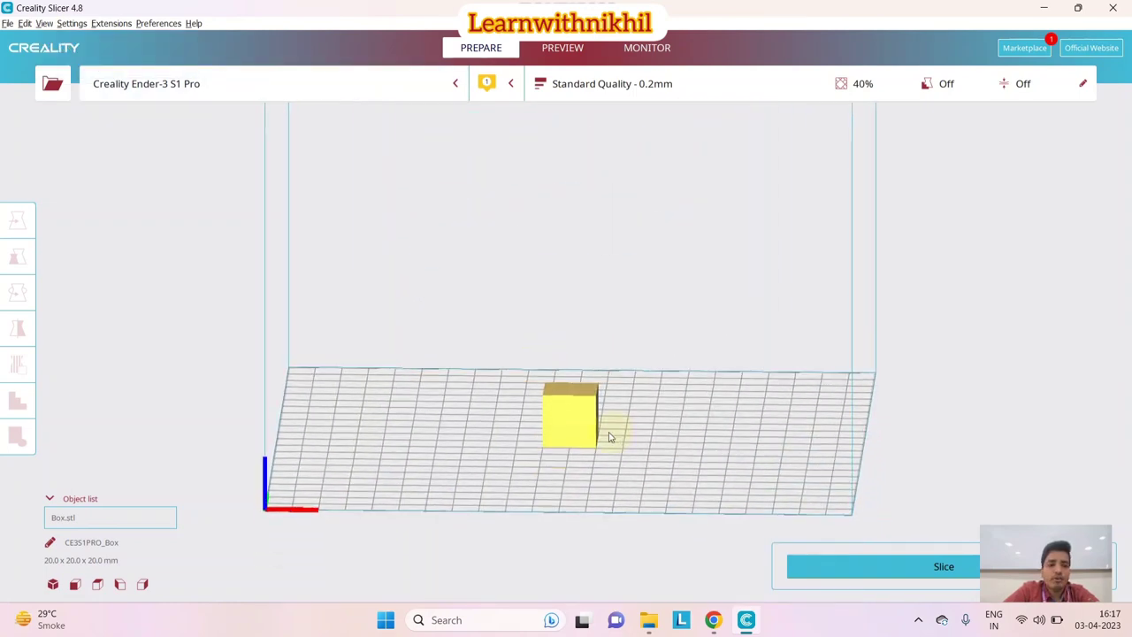
pyautogui.scroll(5, 556, 377)
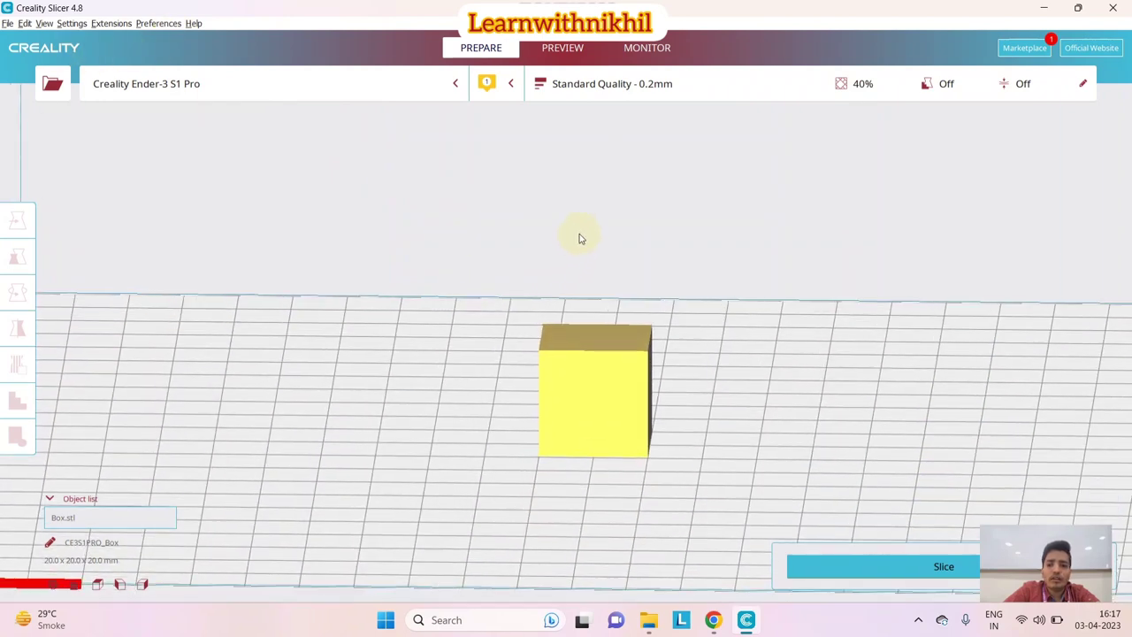
# Set the camera position to Front View while using the orthographic projection
pyautogui.click(72, 23)
pyautogui.moveTo(27, 23)
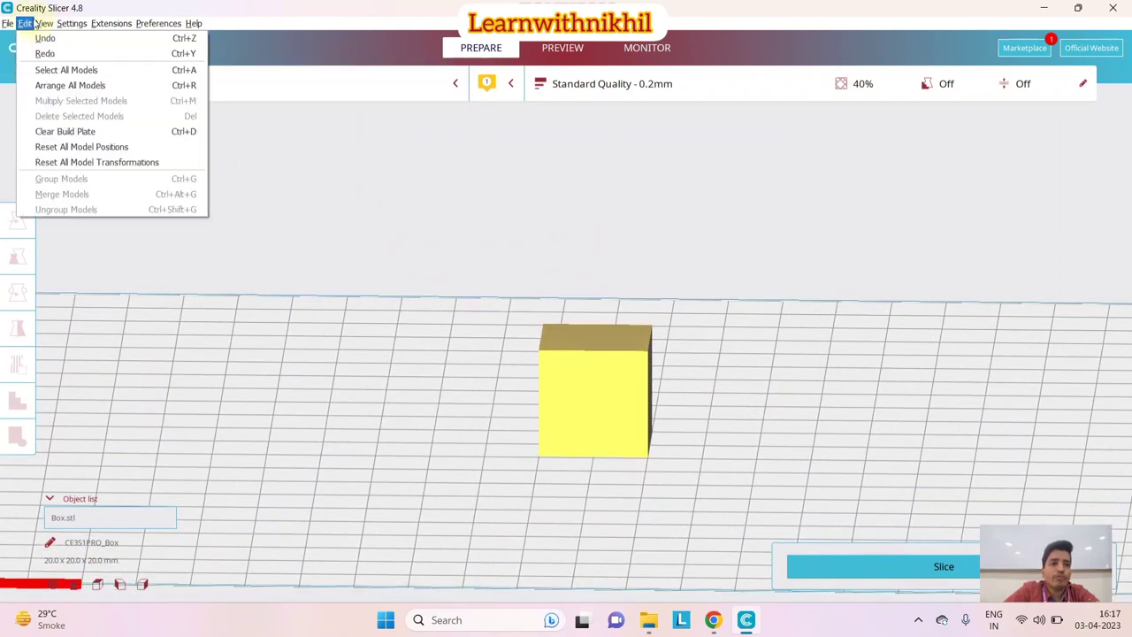
pyautogui.moveTo(125, 40)
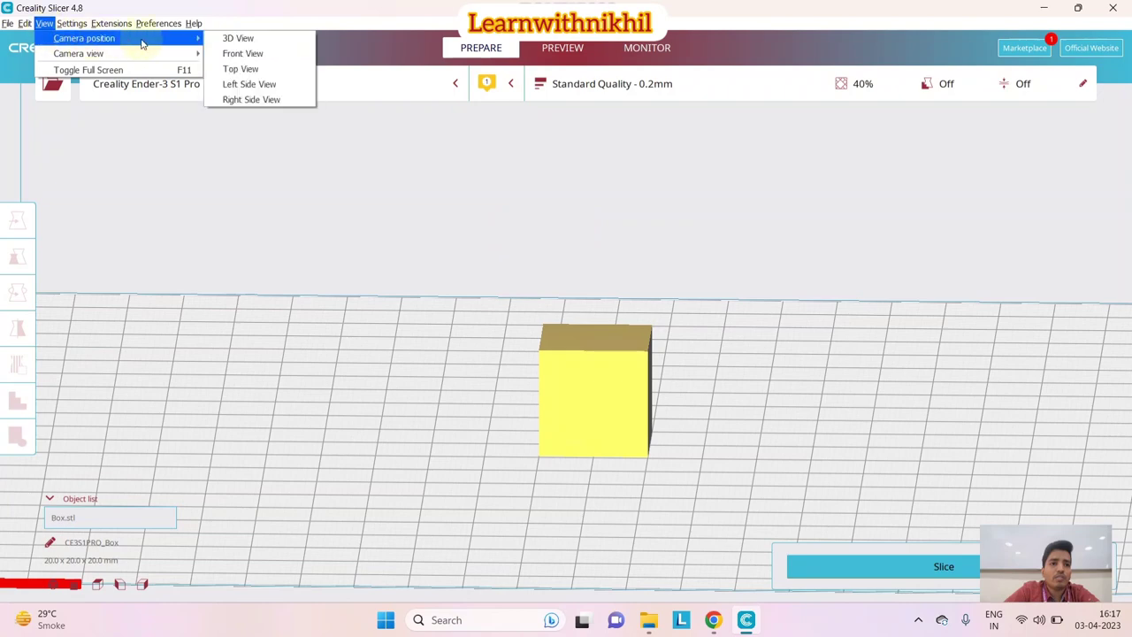
pyautogui.click(250, 53)
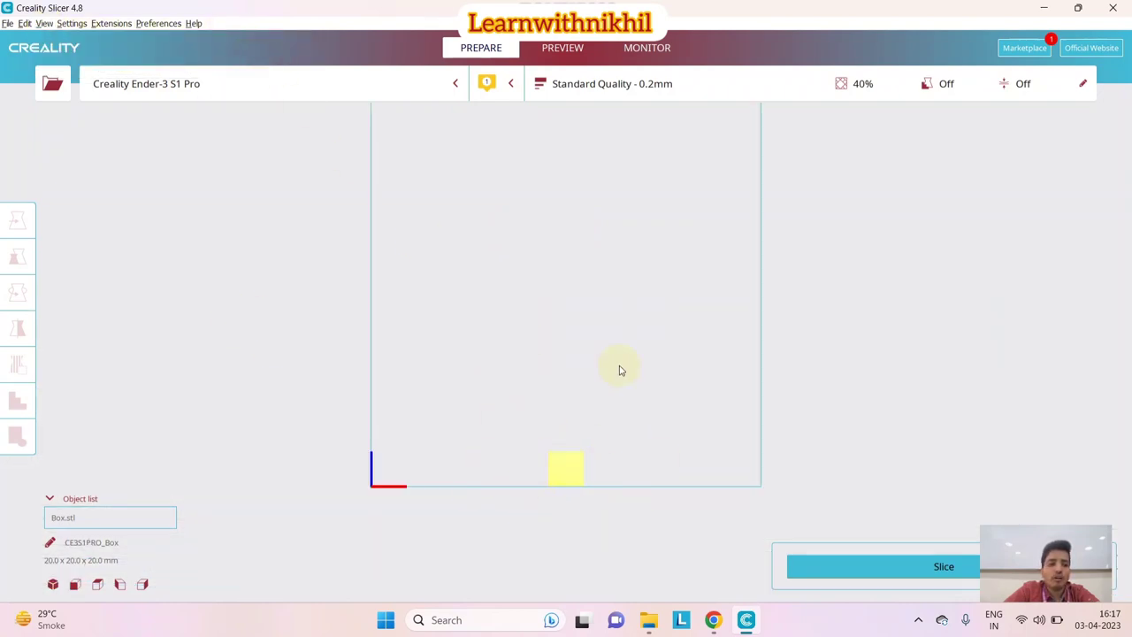
# Select the box and set the camera view to Perspective
pyautogui.click(569, 468)
pyautogui.click(71, 23)
pyautogui.moveTo(44, 23)
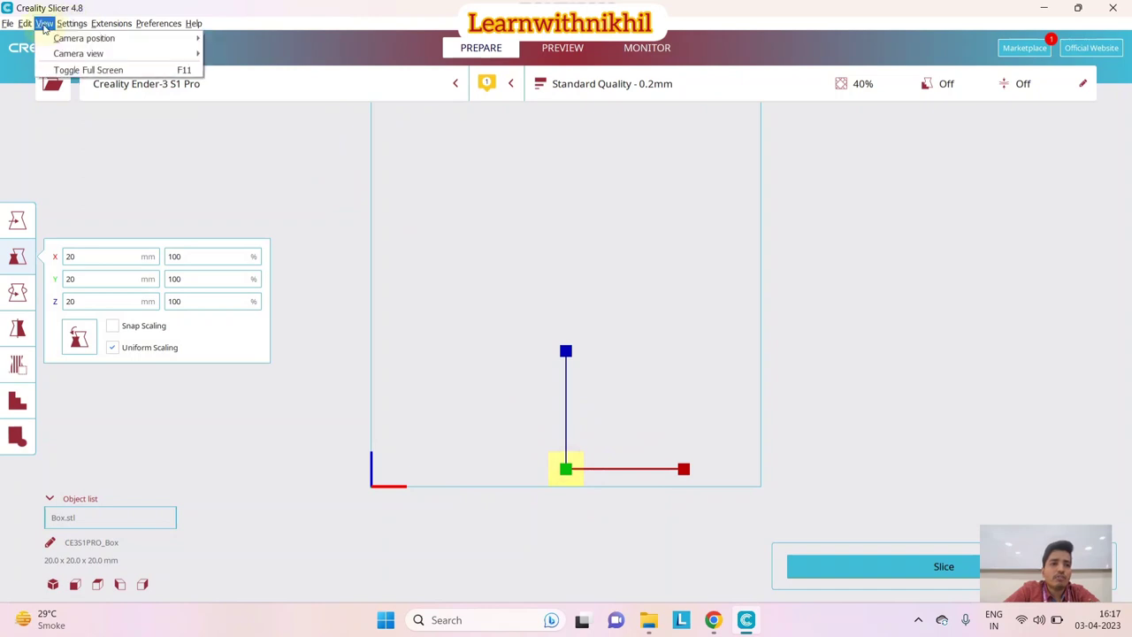
pyautogui.moveTo(133, 53)
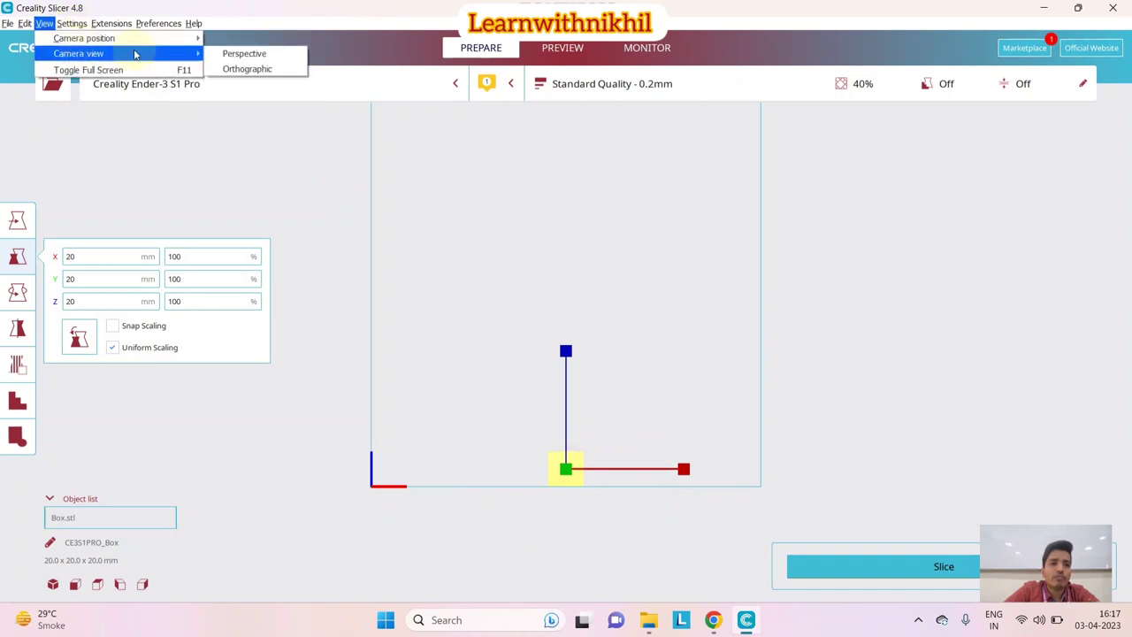
pyautogui.click(260, 55)
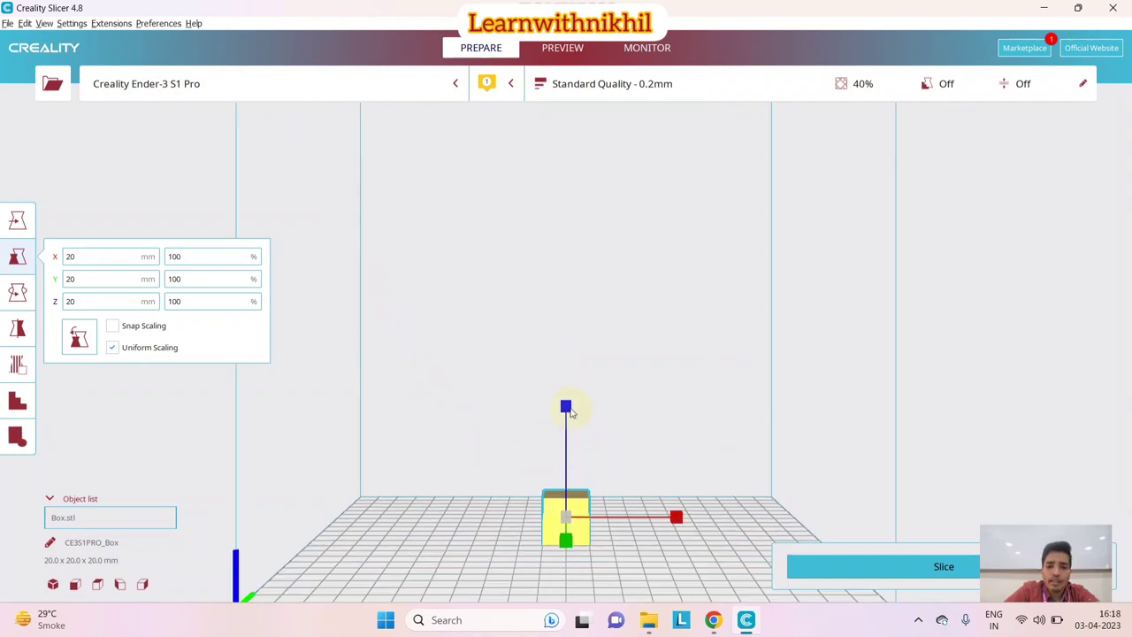
# Scale the box up uniformly with its Z handle to about 92.7 mm per side, and deselect it
pyautogui.moveTo(566, 407); pyautogui.dragTo(601, 379)
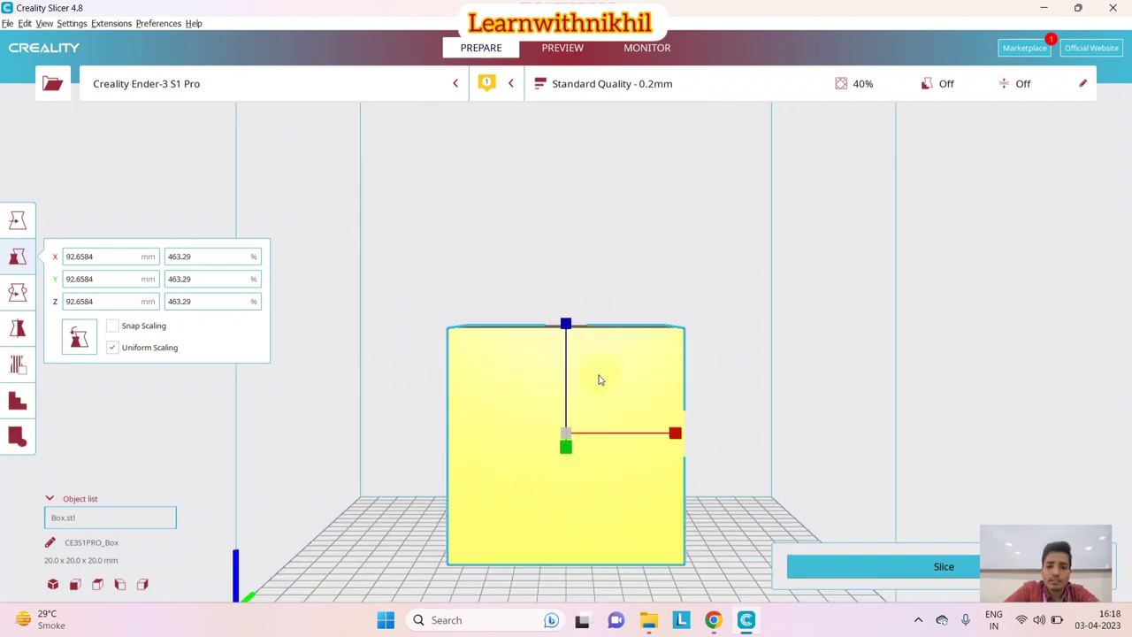
pyautogui.scroll(-3, 424, 353)
pyautogui.moveTo(424, 354); pyautogui.dragTo(455, 379, button='right')
pyautogui.click(469, 332)
pyautogui.moveTo(469, 331); pyautogui.dragTo(579, 305, button='right')
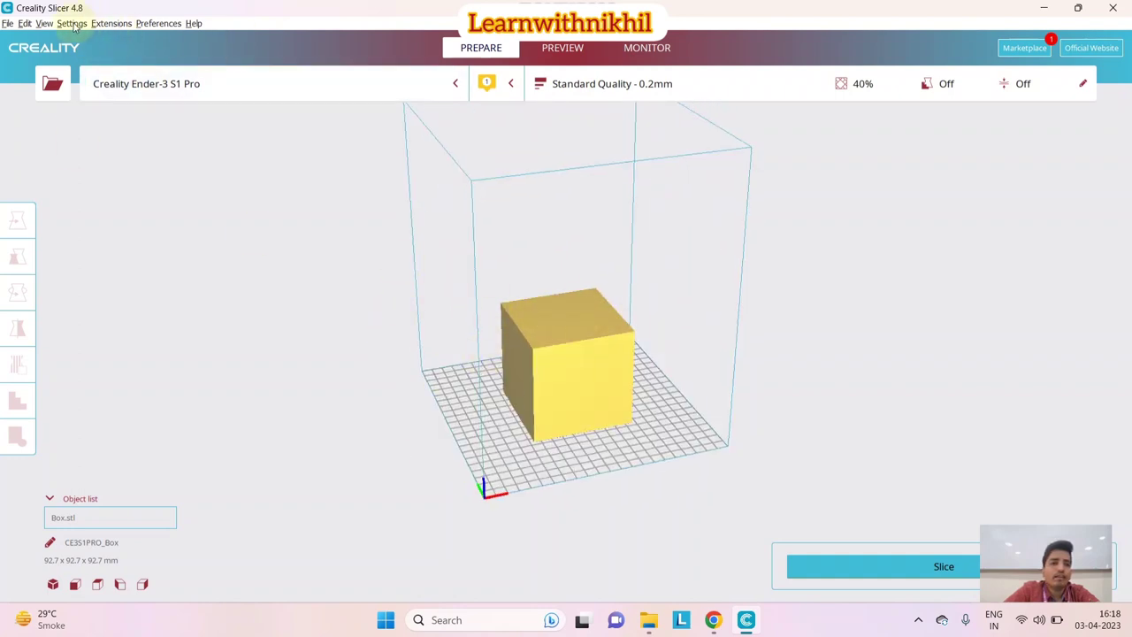
# Check the printer options in the settings and leave them without changing anything
pyautogui.click(43, 23)
pyautogui.click(72, 23)
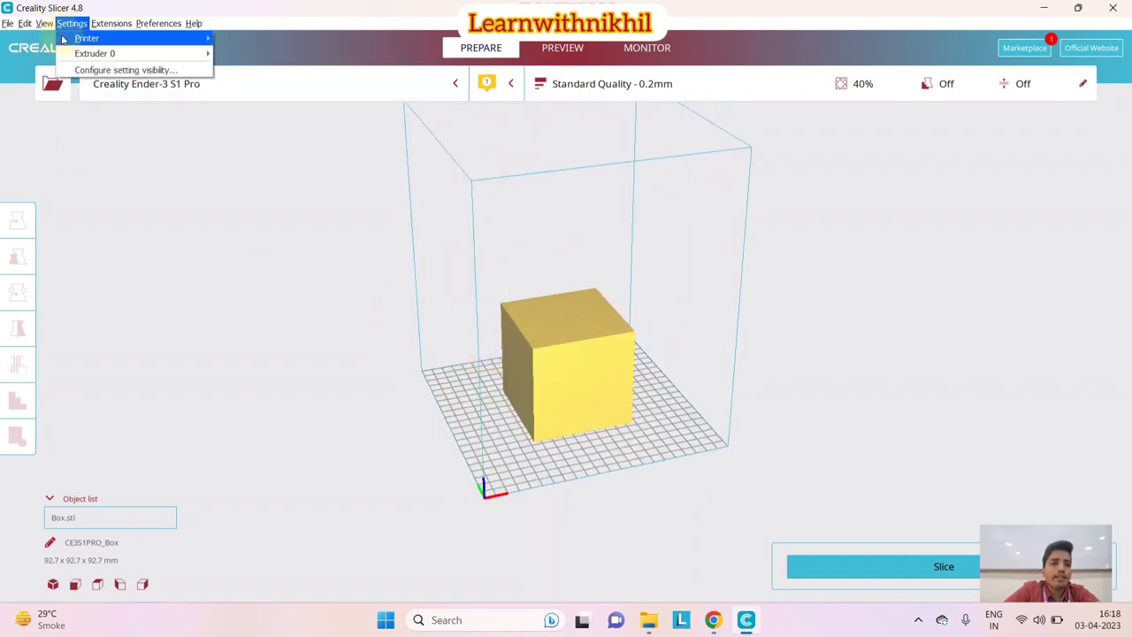
pyautogui.moveTo(66, 38)
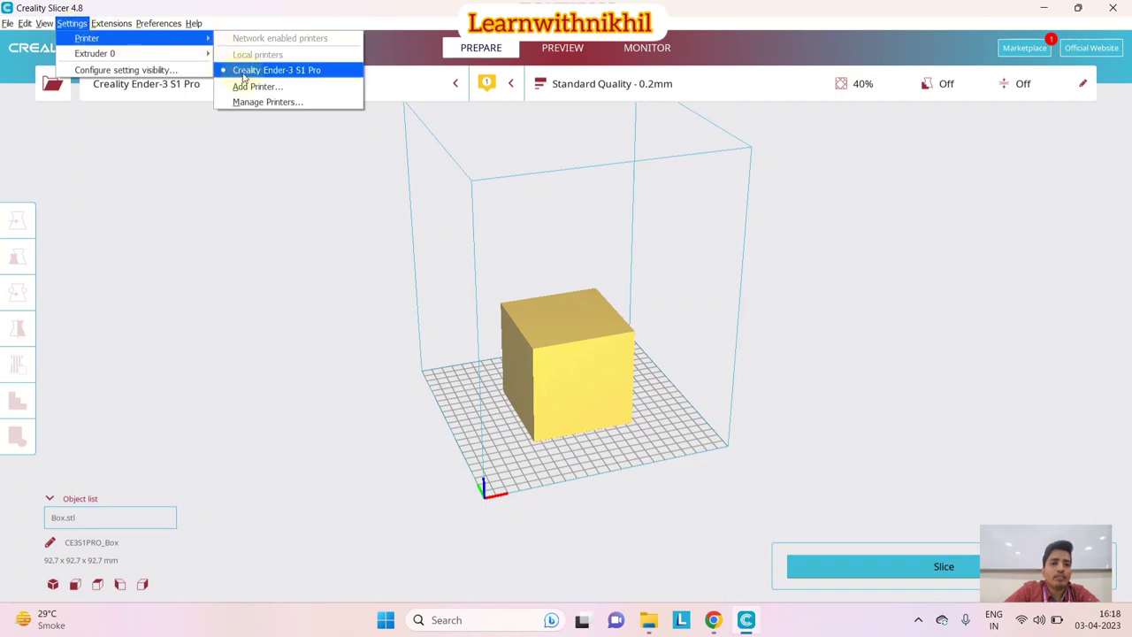
pyautogui.moveTo(115, 29)
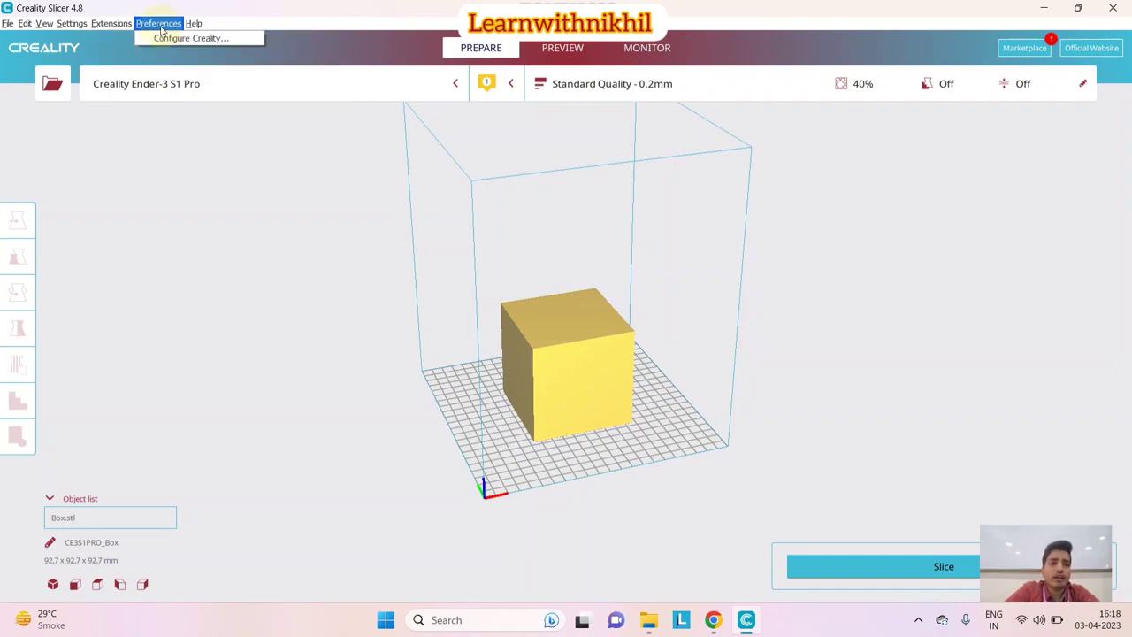
pyautogui.click(504, 168)
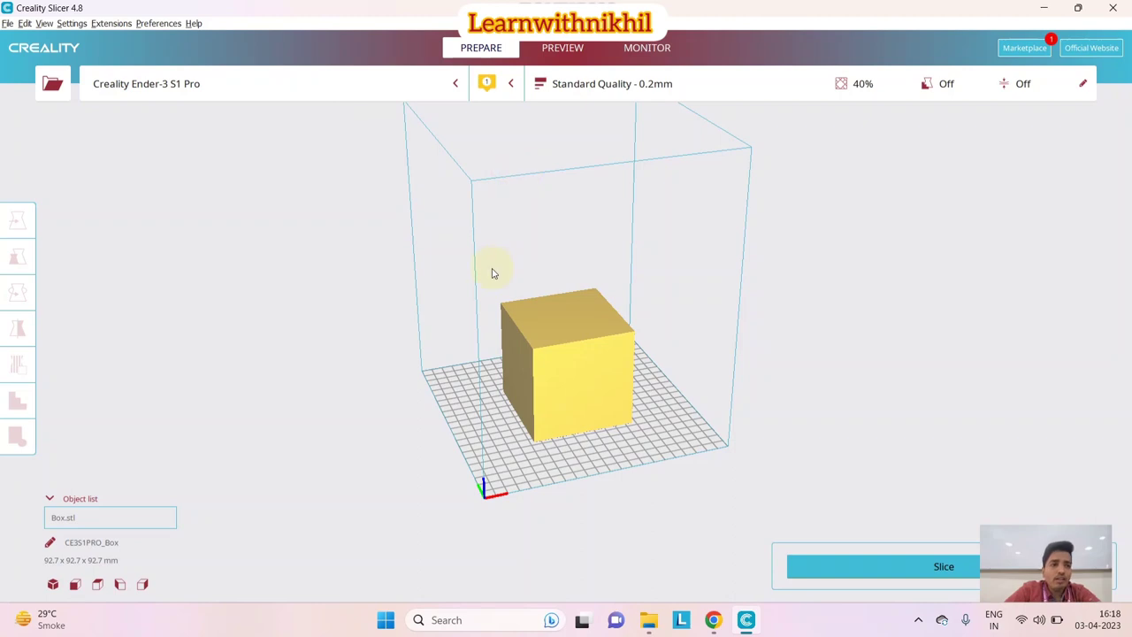
# Select the box and move it along its axes to about X -0.1 mm and Y 3.2 mm on the build plate
pyautogui.scroll(-3, 478, 273)
pyautogui.scroll(4, 645, 256)
pyautogui.scroll(-1, 640, 278)
pyautogui.scroll(2, 475, 382)
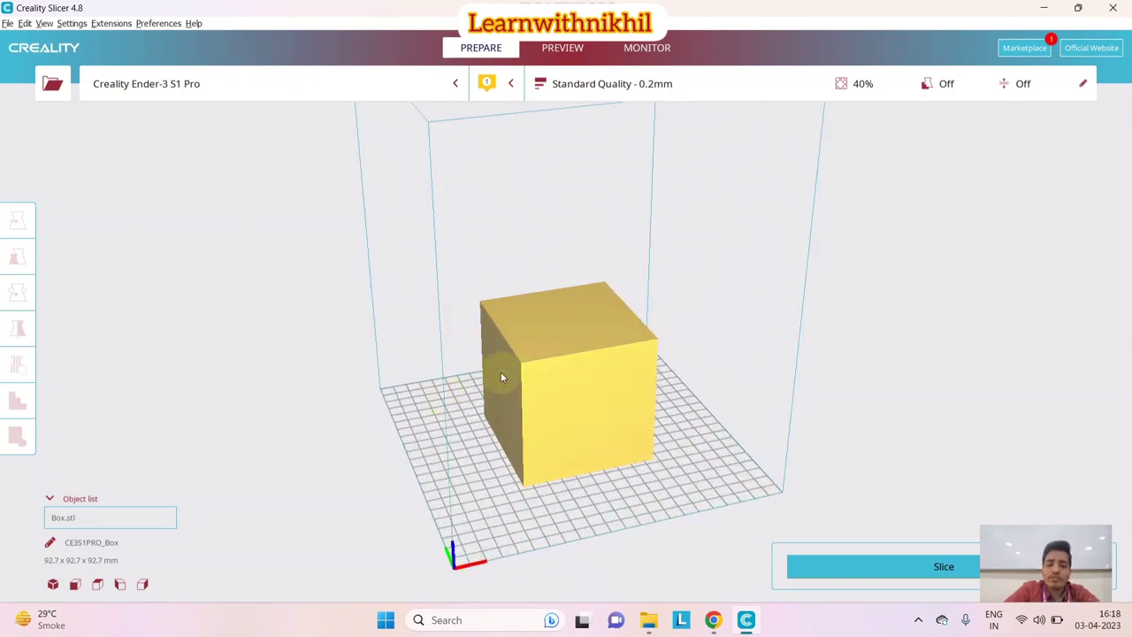
pyautogui.scroll(2, 474, 382)
pyautogui.click(566, 387)
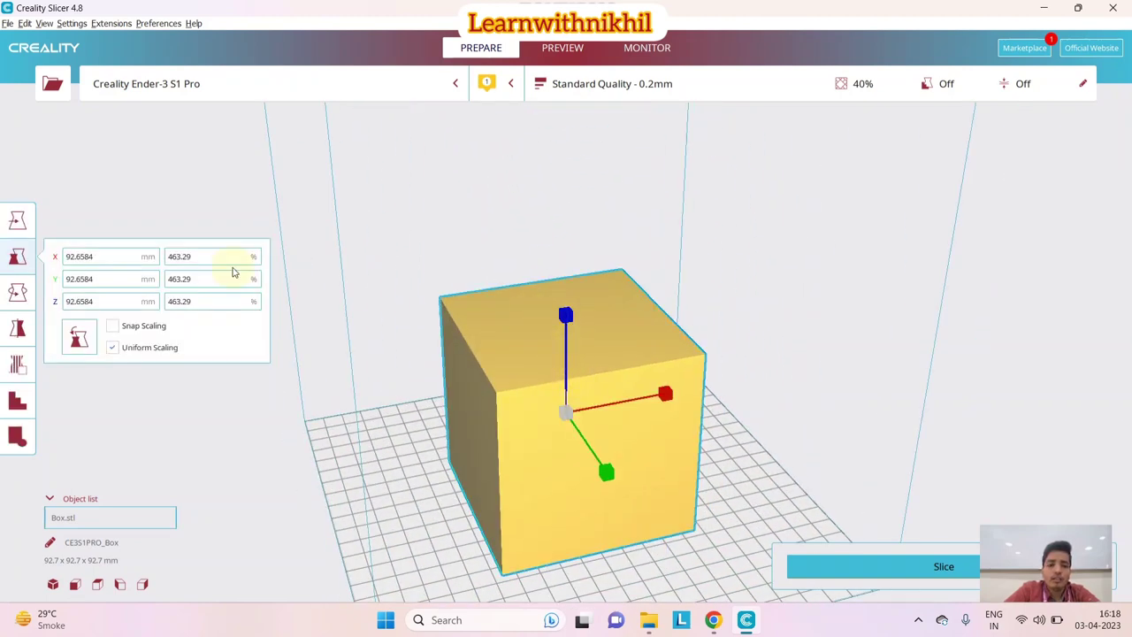
pyautogui.click(18, 222)
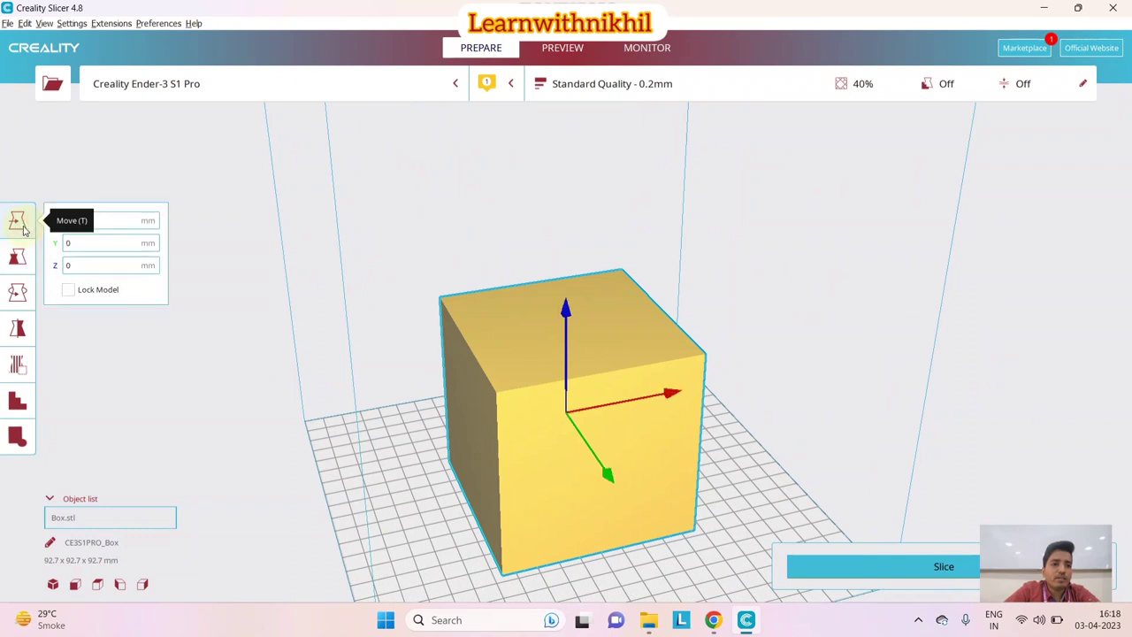
pyautogui.scroll(-3, 380, 353)
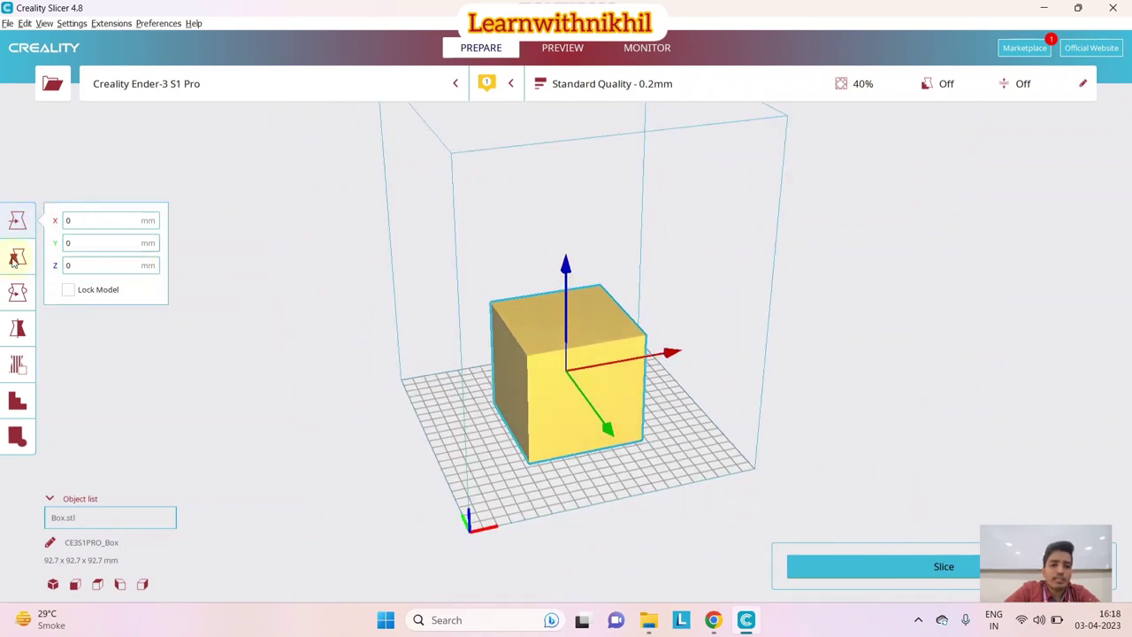
pyautogui.scroll(-1, 621, 424)
pyautogui.moveTo(612, 428); pyautogui.dragTo(602, 465)
pyautogui.moveTo(669, 338); pyautogui.dragTo(593, 309)
pyautogui.moveTo(546, 274); pyautogui.dragTo(604, 451)
pyautogui.moveTo(545, 268)
pyautogui.mouseDown()
pyautogui.moveTo(553, 147)
pyautogui.moveTo(545, 271)
pyautogui.mouseUp()
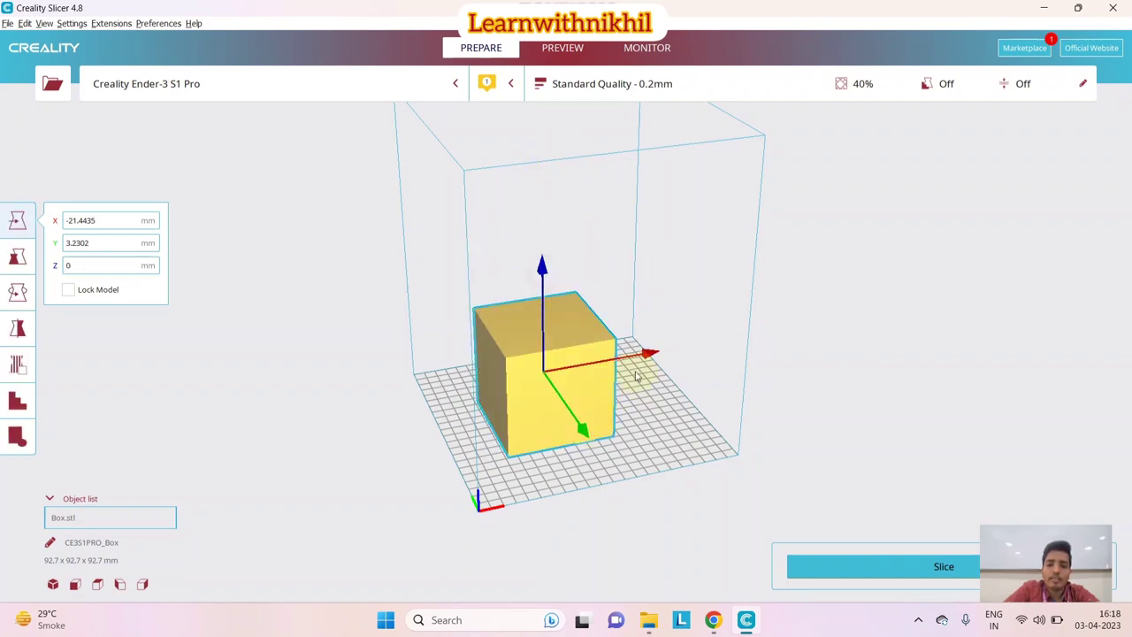
pyautogui.moveTo(648, 356); pyautogui.dragTo(672, 350)
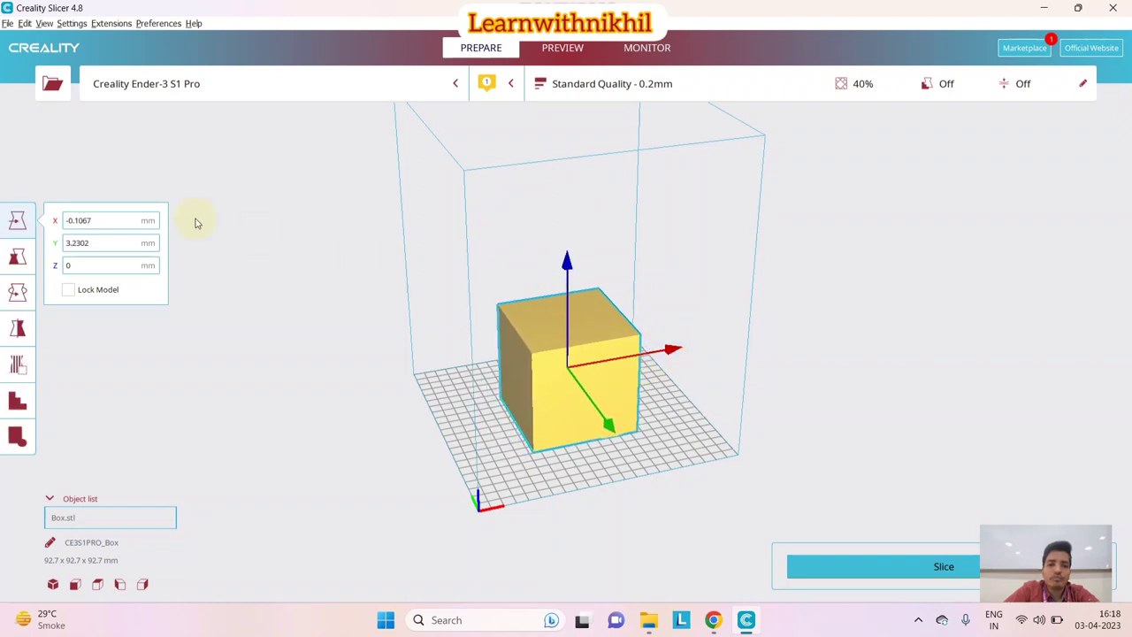
# Scale the box uniformly down to about 36.8 mm, and enlarge it with the X handle to about 112.8 mm per side
pyautogui.click(18, 256)
pyautogui.moveTo(570, 274); pyautogui.dragTo(725, 412)
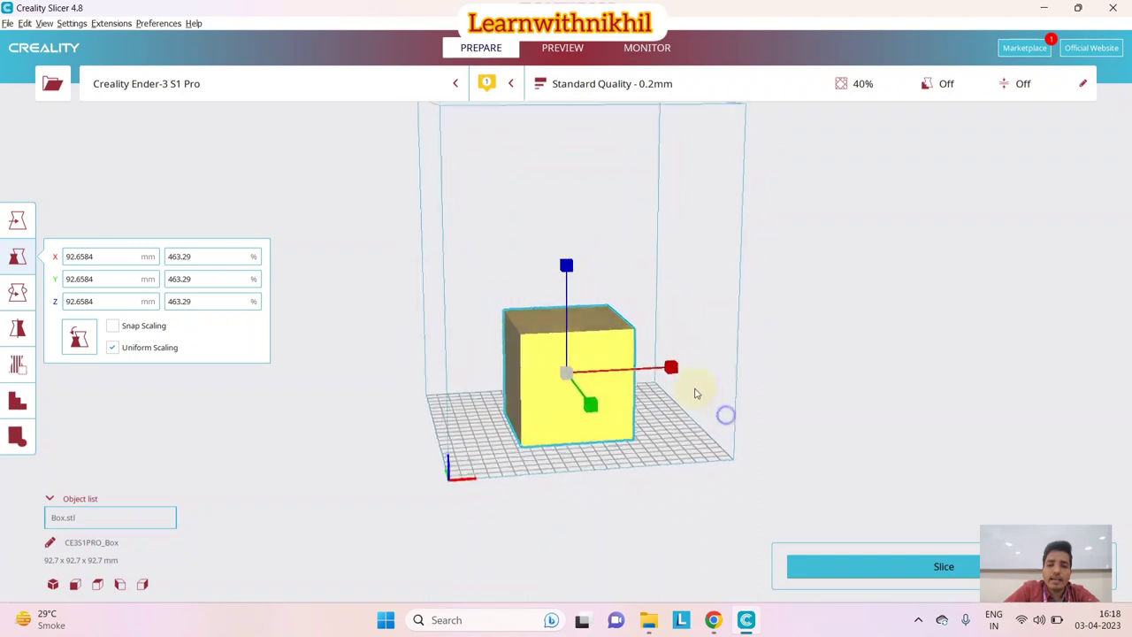
pyautogui.scroll(3, 570, 323)
pyautogui.moveTo(564, 378)
pyautogui.mouseDown()
pyautogui.moveTo(576, 374)
pyautogui.moveTo(585, 278)
pyautogui.moveTo(568, 379)
pyautogui.mouseUp()
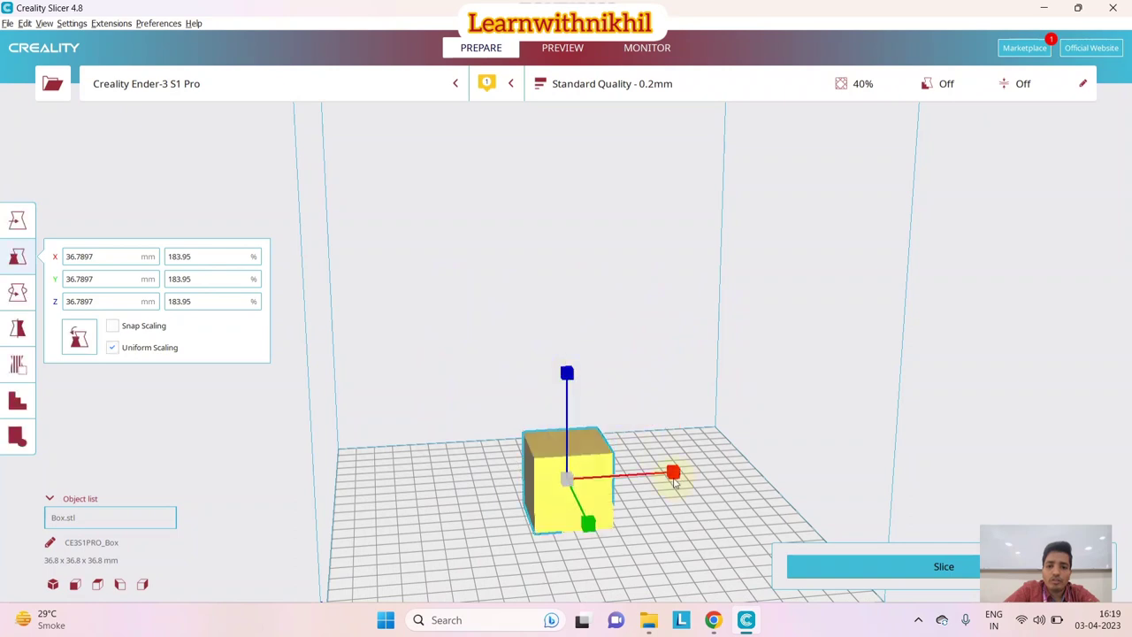
pyautogui.moveTo(674, 478); pyautogui.dragTo(742, 474)
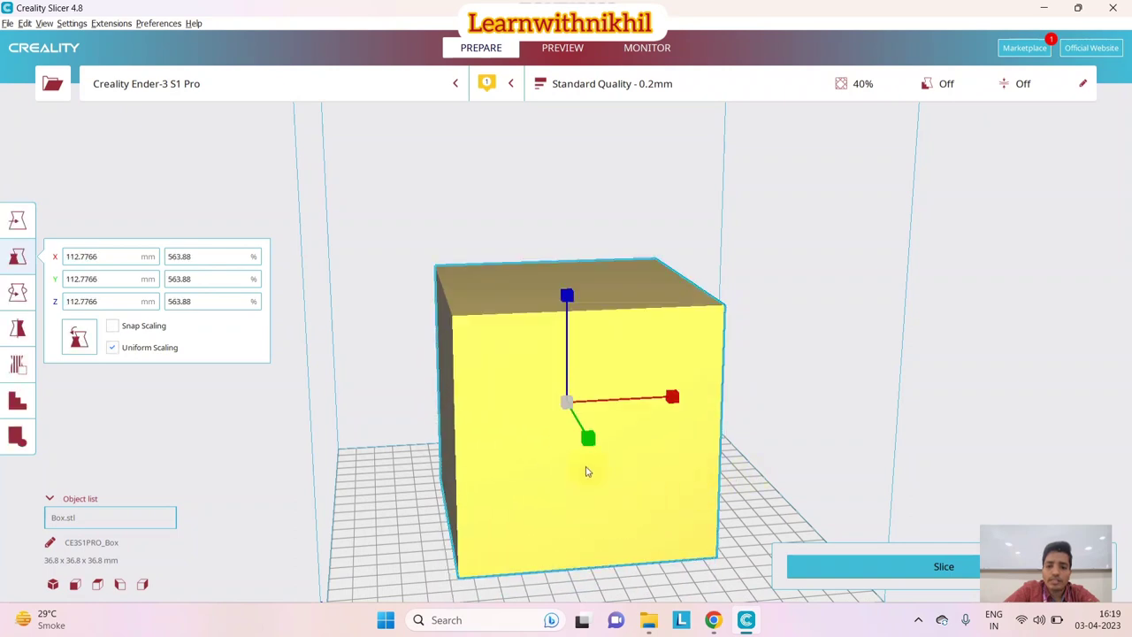
# Scale the box uniformly down with its X handle to about 77.7 mm per side
pyautogui.moveTo(675, 409); pyautogui.dragTo(395, 407)
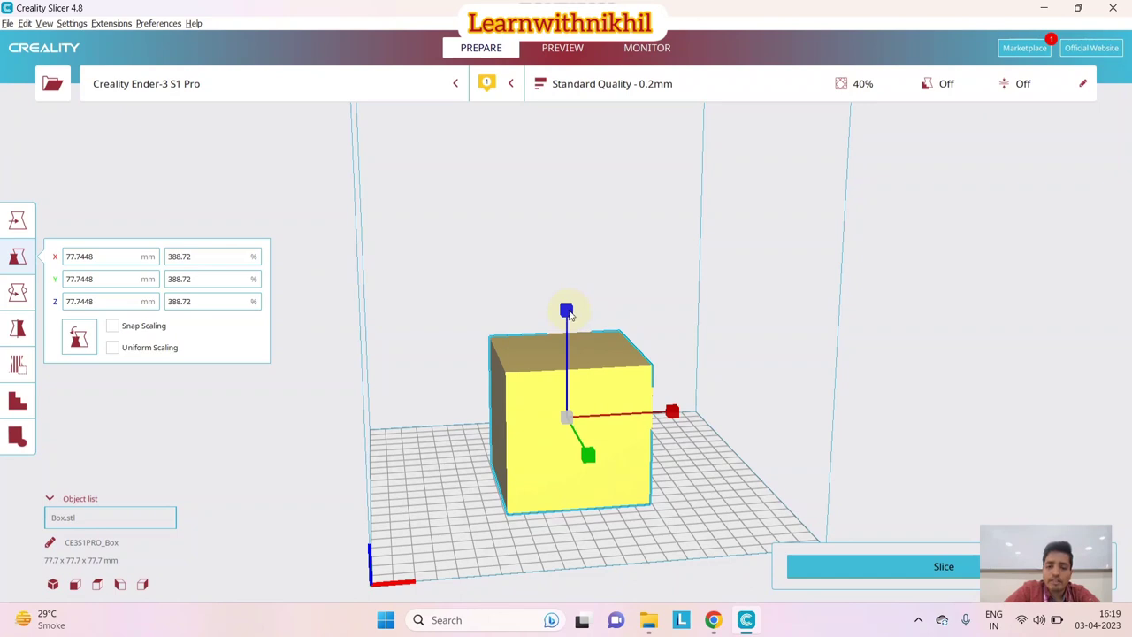
# Stretch the box separately along its axes to about 153.4 × 120.4 × 203.5 mm, and undo these scale changes
pyautogui.moveTo(570, 314); pyautogui.dragTo(579, 200)
pyautogui.moveTo(681, 311); pyautogui.dragTo(721, 325)
pyautogui.moveTo(720, 326); pyautogui.dragTo(681, 359, button='right')
pyautogui.moveTo(674, 326); pyautogui.dragTo(713, 351)
pyautogui.moveTo(713, 351); pyautogui.dragTo(734, 384, button='right')
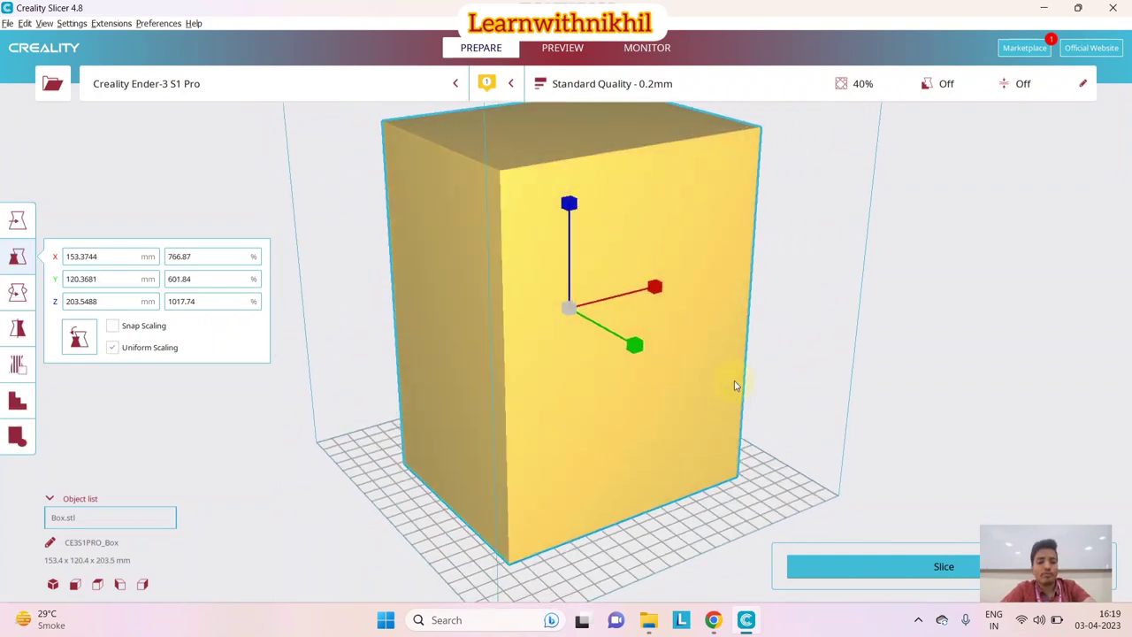
pyautogui.hotkey('ctrl', 'z')
pyautogui.hotkey('ctrl', 'z')
pyautogui.hotkey('ctrl', 'z')
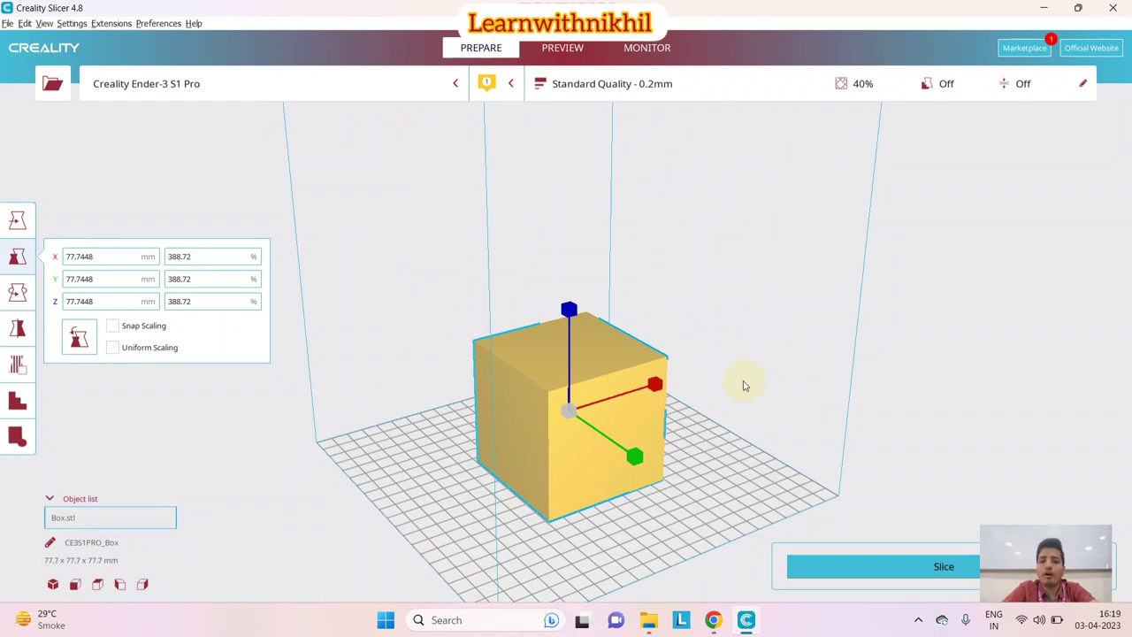
# Deselect the box and examine it on the build plate from near and far
pyautogui.click(743, 387)
pyautogui.scroll(-3, 672, 438)
pyautogui.scroll(8, 650, 438)
pyautogui.scroll(-5, 650, 441)
pyautogui.scroll(3, 649, 439)
pyautogui.scroll(-4, 649, 438)
pyautogui.scroll(3, 648, 442)
pyautogui.scroll(-3, 649, 445)
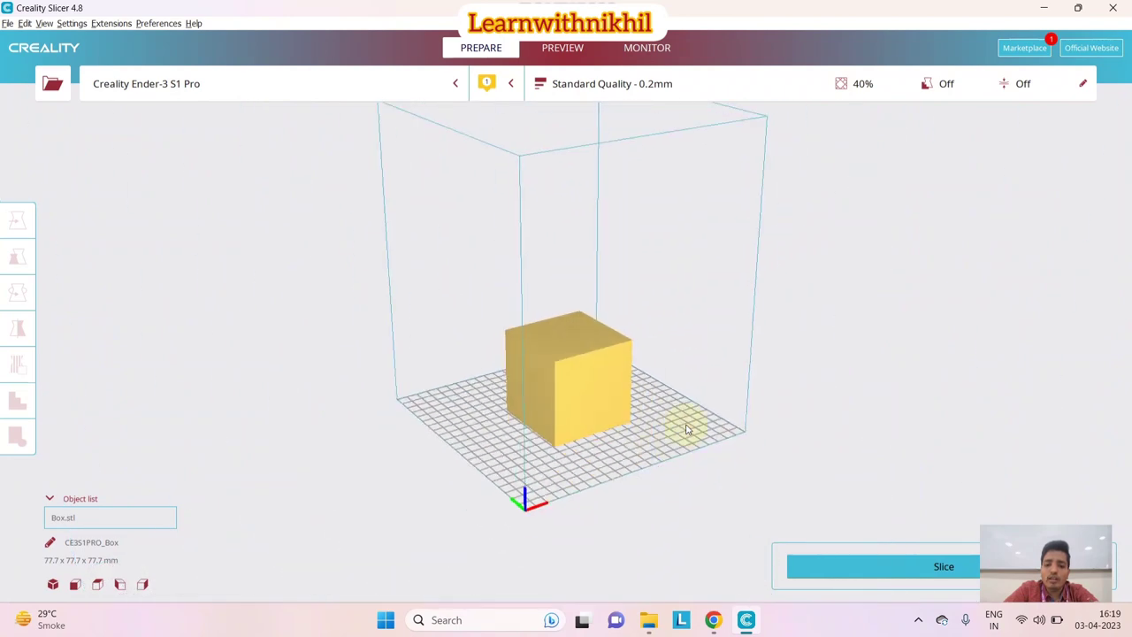
# Select the box, scale it to about 78.6 mm per side, and deselect it
pyautogui.click(572, 379)
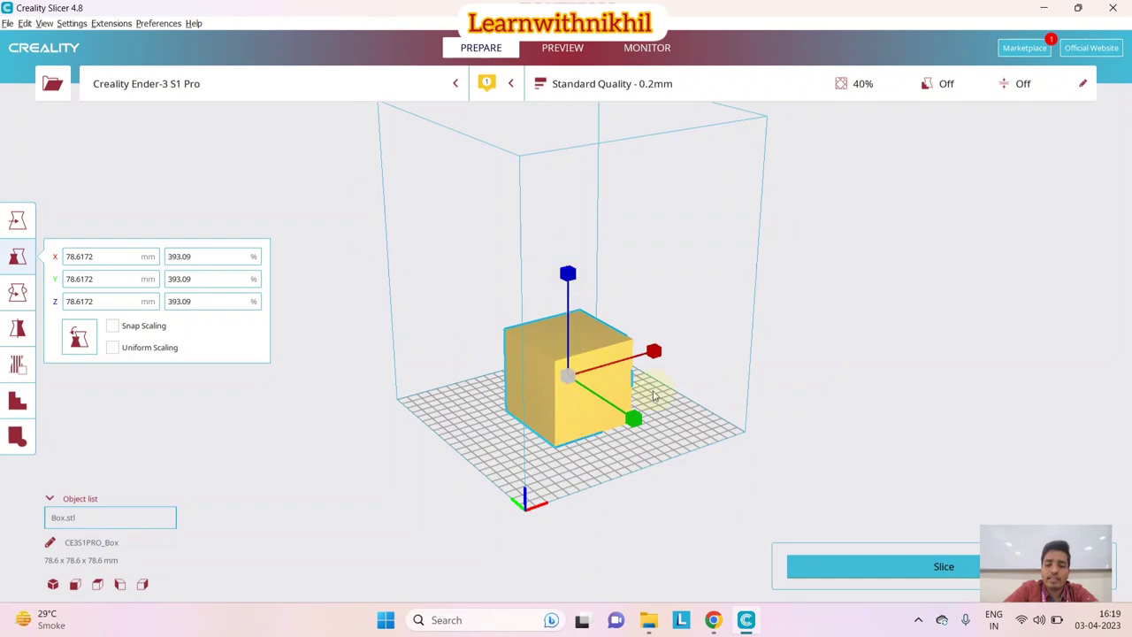
pyautogui.moveTo(672, 422); pyautogui.dragTo(773, 386, button='right')
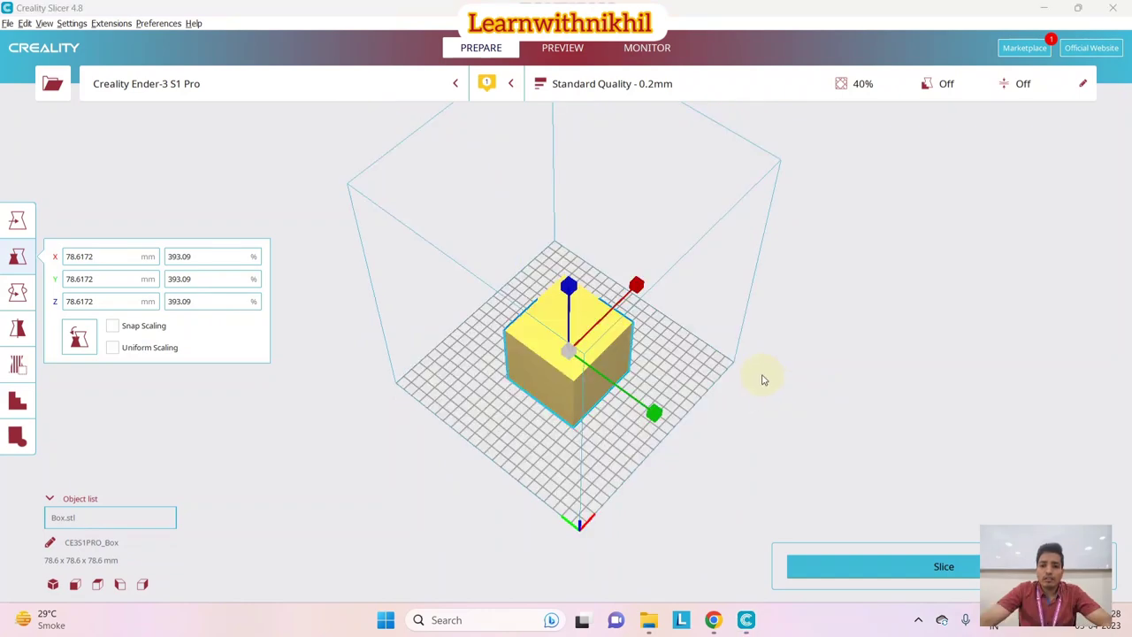
pyautogui.moveTo(720, 358); pyautogui.dragTo(617, 409, button='right')
pyautogui.click(687, 415)
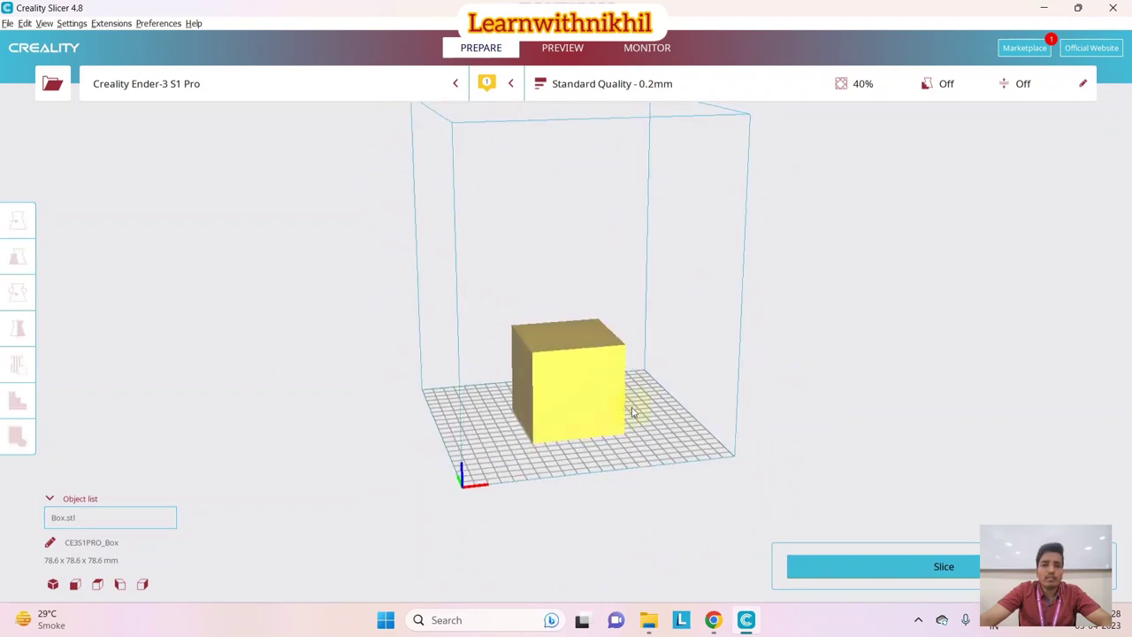
# Select the box, enable uniform scaling, enlarge it to about 101.6 mm, reduce it to about 86.6 mm per side, and deselect it
pyautogui.scroll(3, 528, 421)
pyautogui.moveTo(464, 438)
pyautogui.mouseDown(button='right')
pyautogui.moveTo(494, 452)
pyautogui.moveTo(472, 449)
pyautogui.mouseUp(button='right')
pyautogui.scroll(-3, 472, 449)
pyautogui.click(556, 397)
pyautogui.click(17, 256)
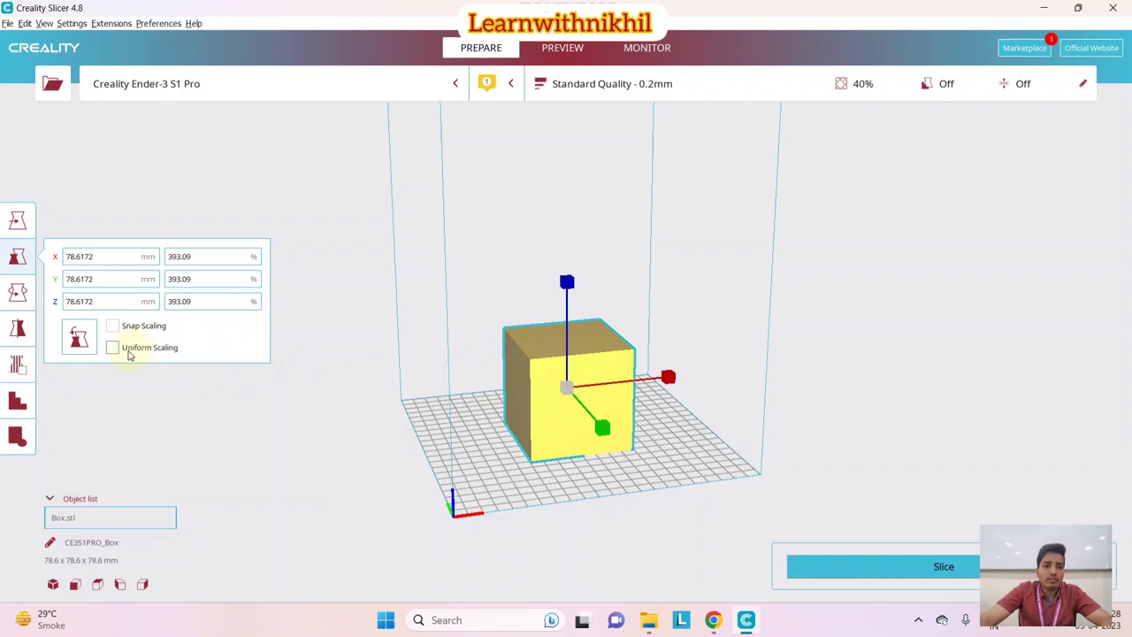
pyautogui.moveTo(579, 308)
pyautogui.mouseDown()
pyautogui.moveTo(578, 194)
pyautogui.moveTo(575, 296)
pyautogui.mouseUp()
pyautogui.scroll(-3, 625, 371)
pyautogui.scroll(2, 627, 389)
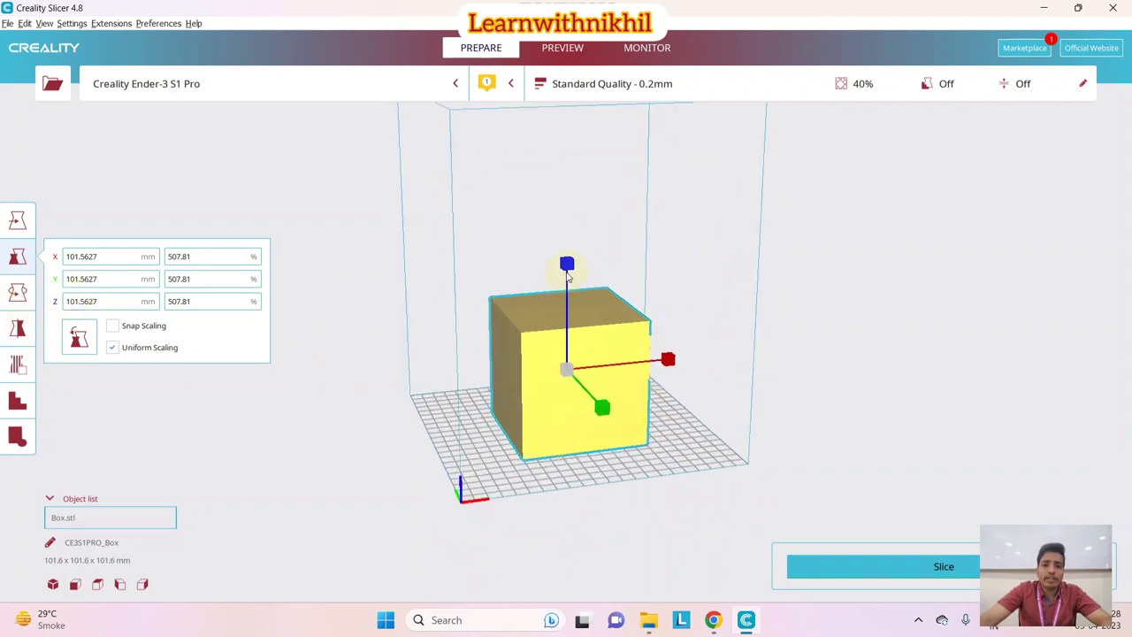
pyautogui.moveTo(566, 275); pyautogui.dragTo(568, 297)
pyautogui.click(271, 377)
# Select the box and try rotating it about its Z, Y and X axes with snap rotation on
pyautogui.click(578, 389)
pyautogui.press('r')
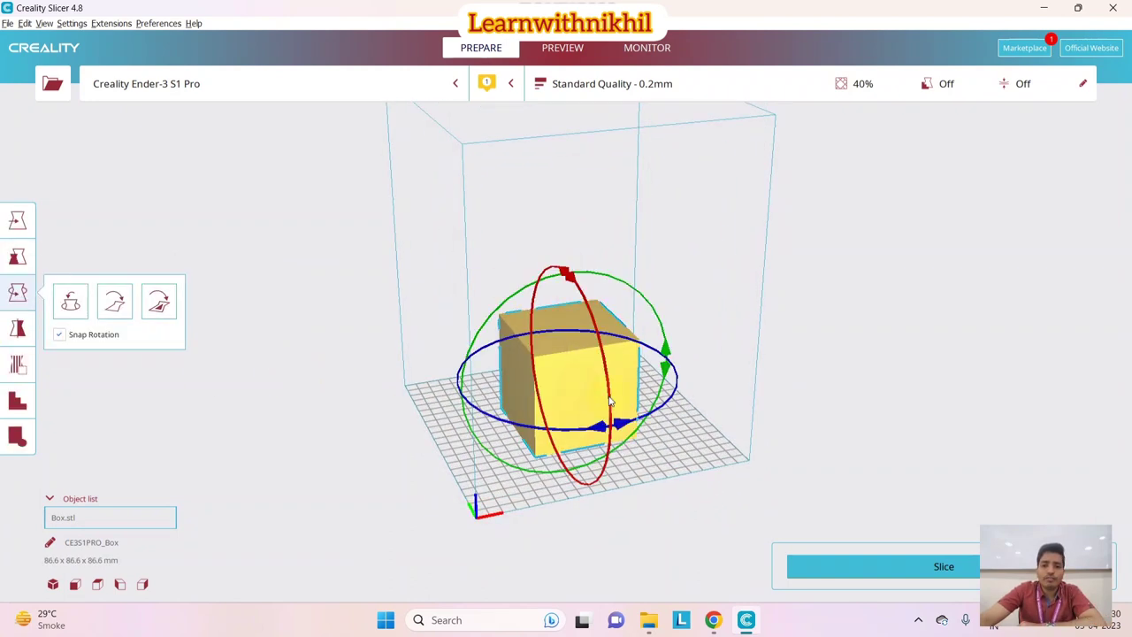
pyautogui.moveTo(621, 431)
pyautogui.mouseDown()
pyautogui.moveTo(706, 414)
pyautogui.moveTo(609, 429)
pyautogui.moveTo(628, 425)
pyautogui.mouseUp()
pyautogui.moveTo(670, 356); pyautogui.dragTo(699, 344)
pyautogui.moveTo(699, 344); pyautogui.dragTo(574, 280, button='right')
pyautogui.moveTo(574, 280); pyautogui.dragTo(654, 393)
pyautogui.click(721, 356)
pyautogui.click(614, 372)
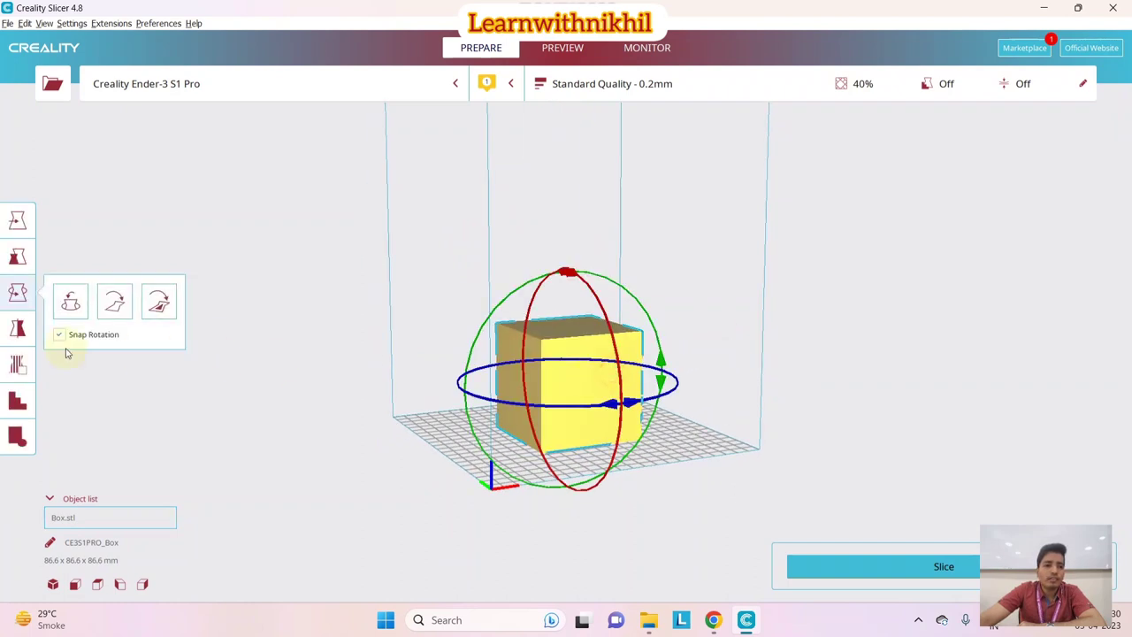
# Mirror the box along its X axis, deselect it, and select it again
pyautogui.click(19, 333)
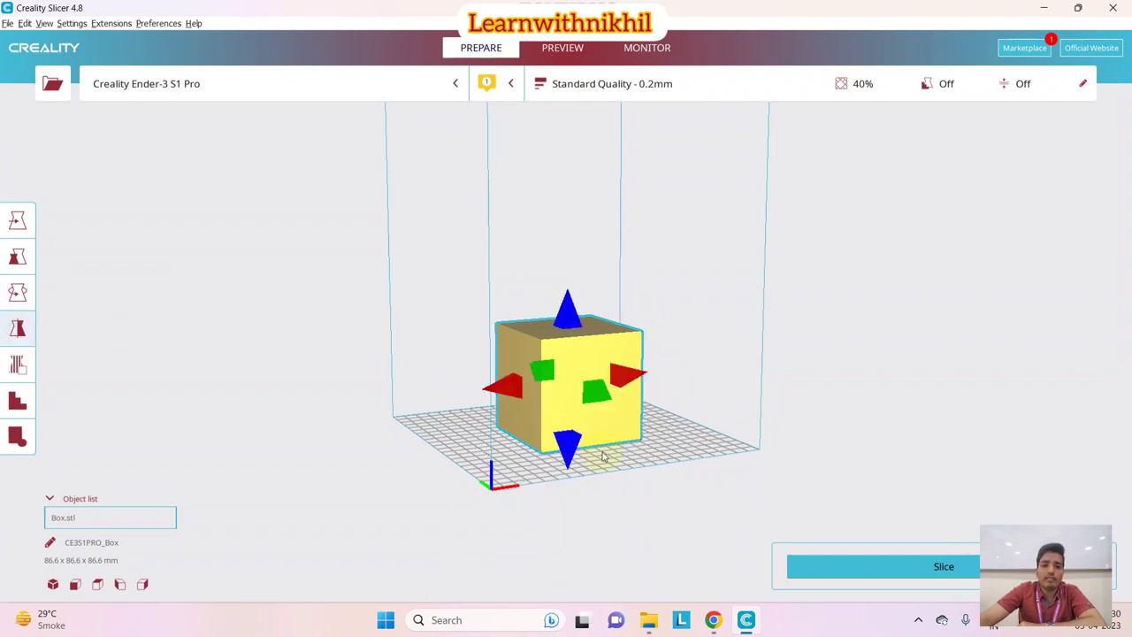
pyautogui.moveTo(640, 435); pyautogui.dragTo(500, 397, button='right')
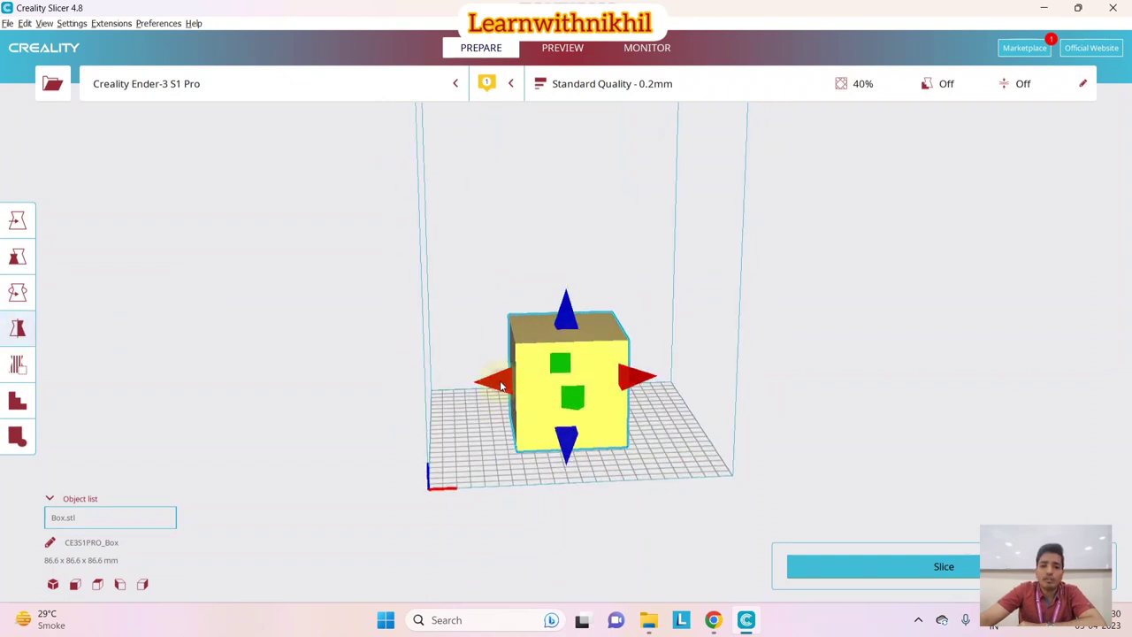
pyautogui.click(495, 385)
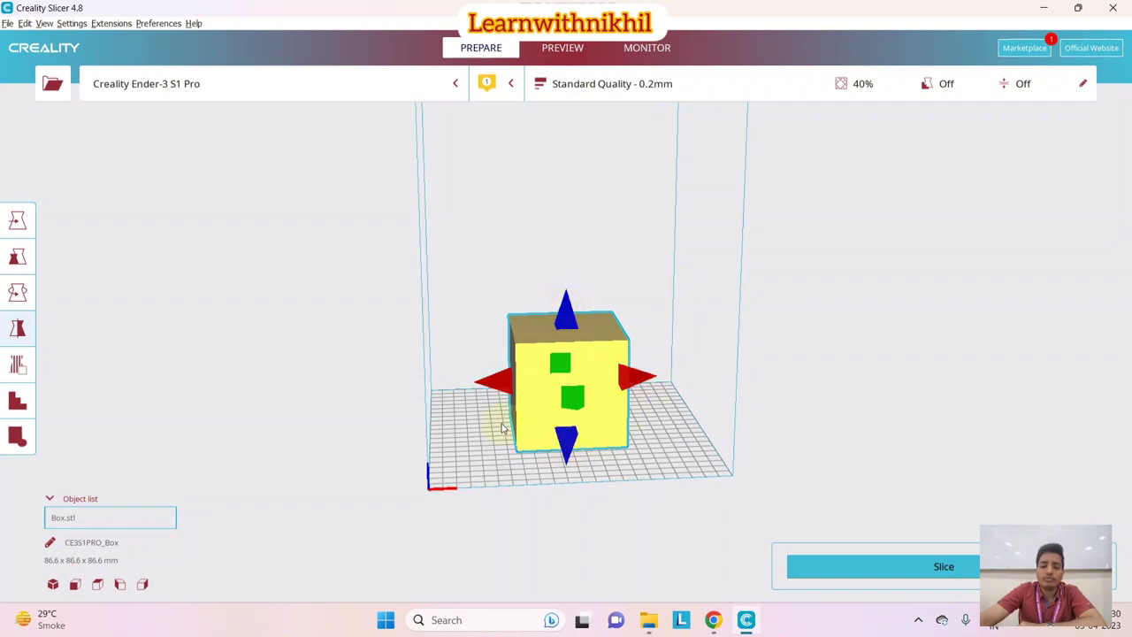
pyautogui.click(585, 445)
pyautogui.moveTo(491, 451); pyautogui.dragTo(550, 423, button='right')
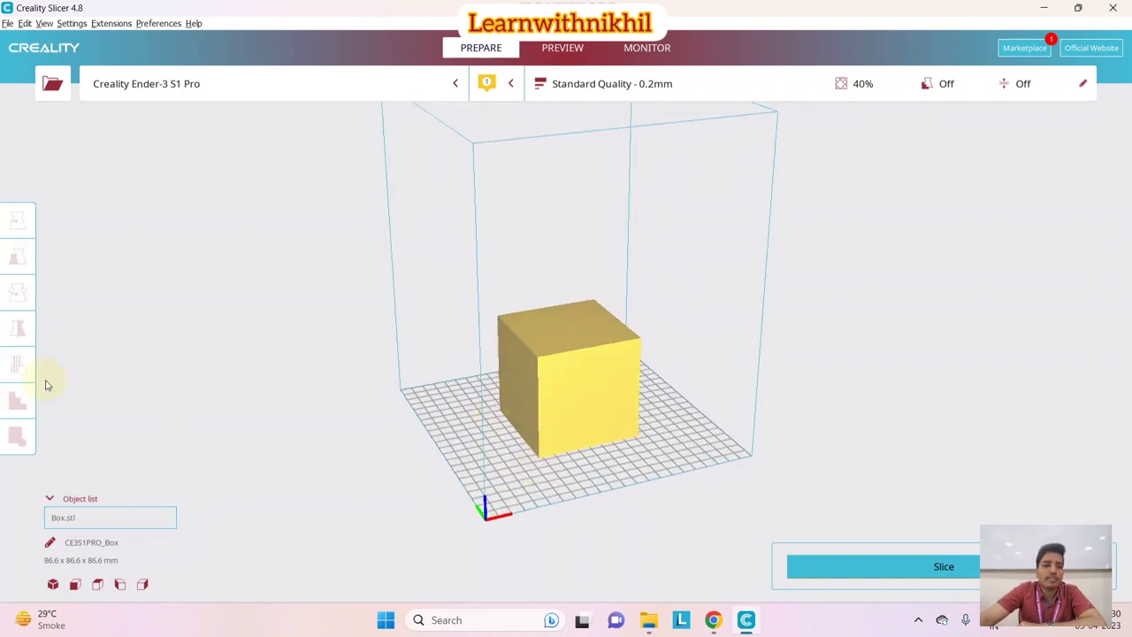
pyautogui.click(595, 419)
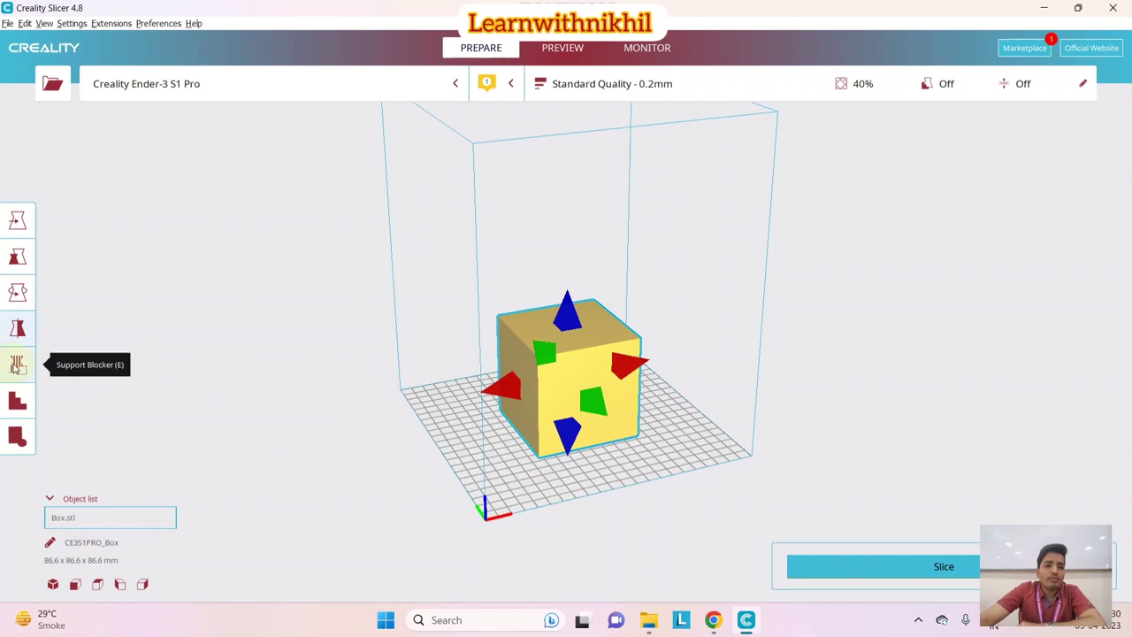
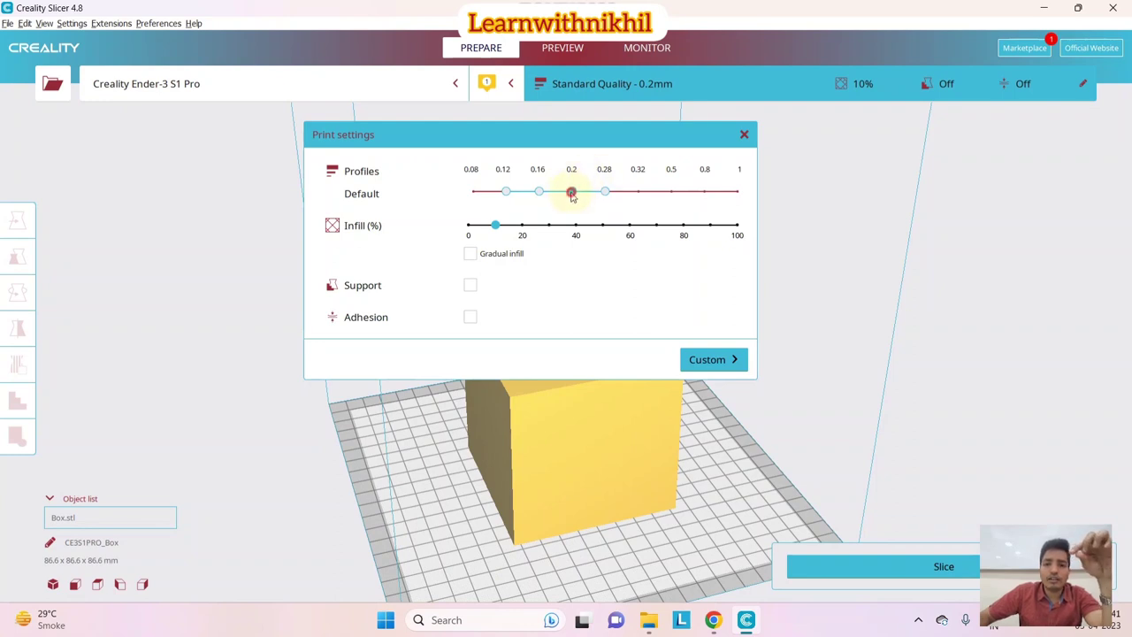
# Try the 0.12, 0.28 and 0.16 mm quality profiles, and return to the 0.2 mm profile
pyautogui.click(509, 195)
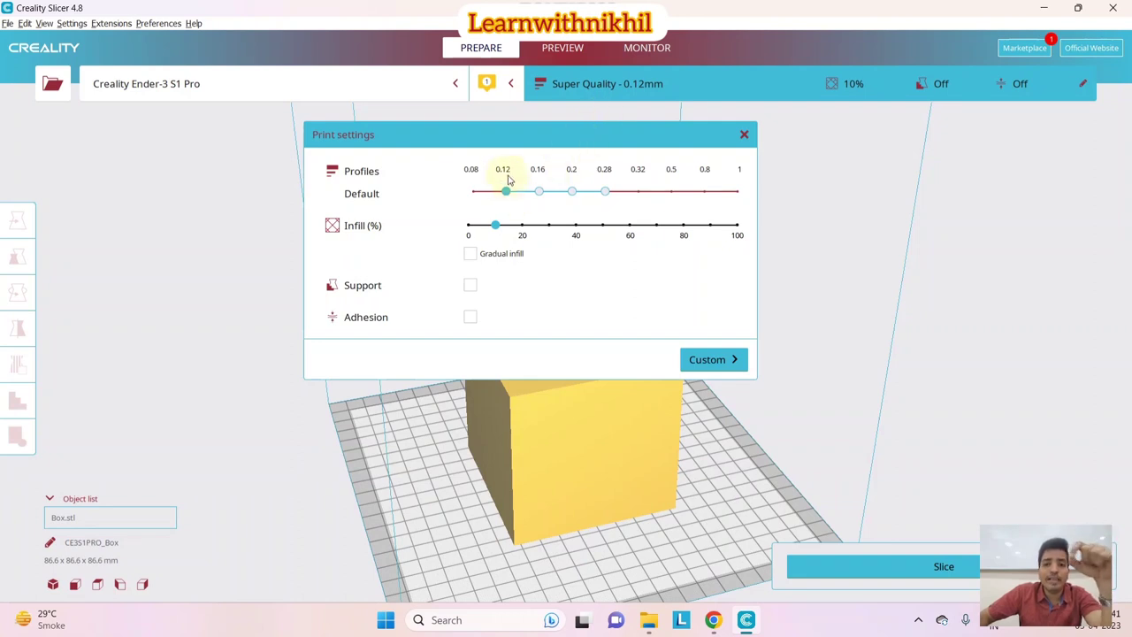
pyautogui.click(606, 192)
pyautogui.click(504, 193)
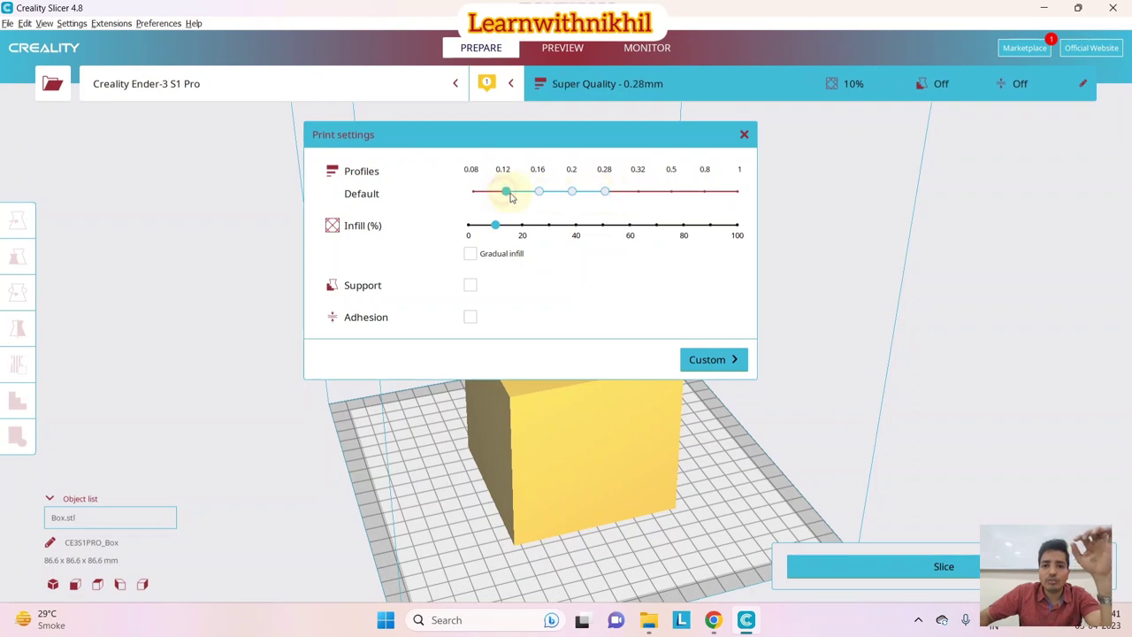
pyautogui.click(542, 193)
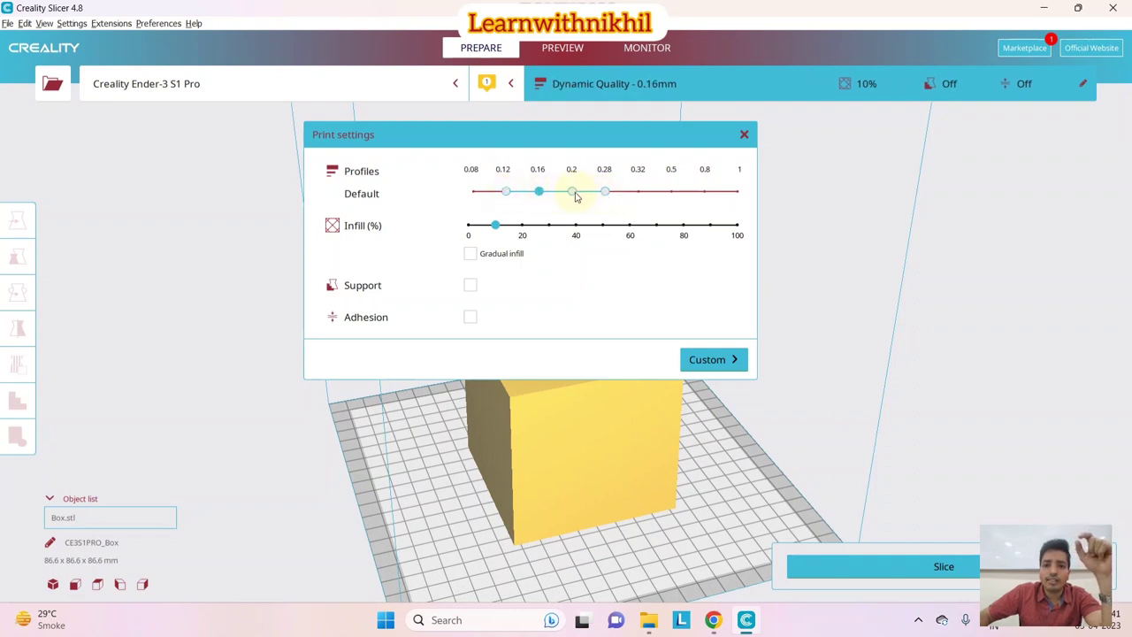
pyautogui.click(572, 192)
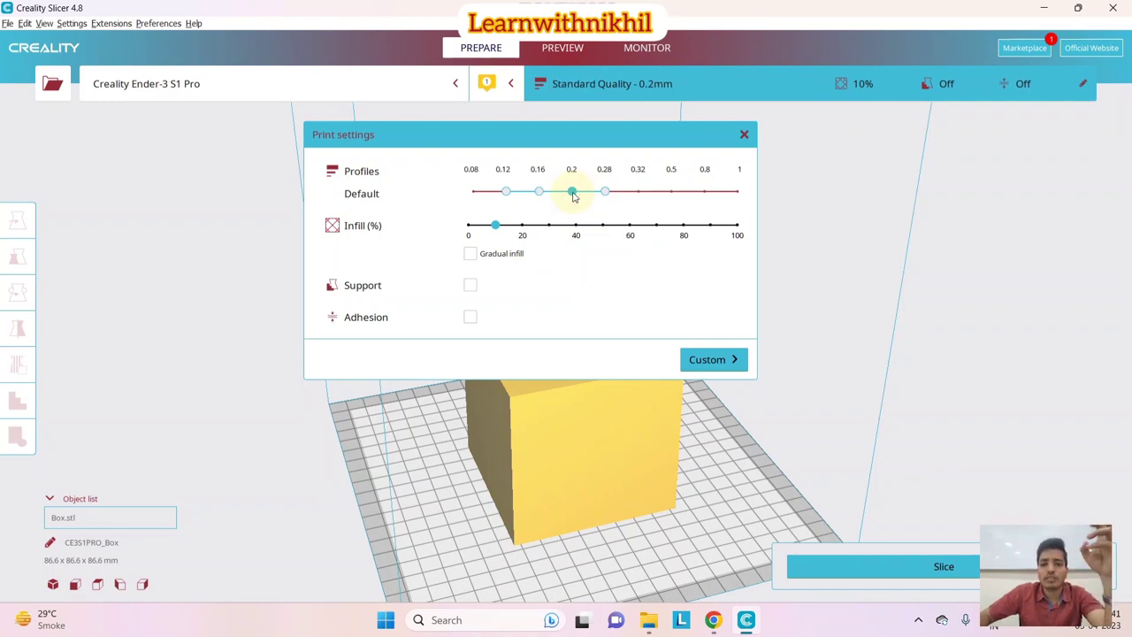
pyautogui.click(506, 192)
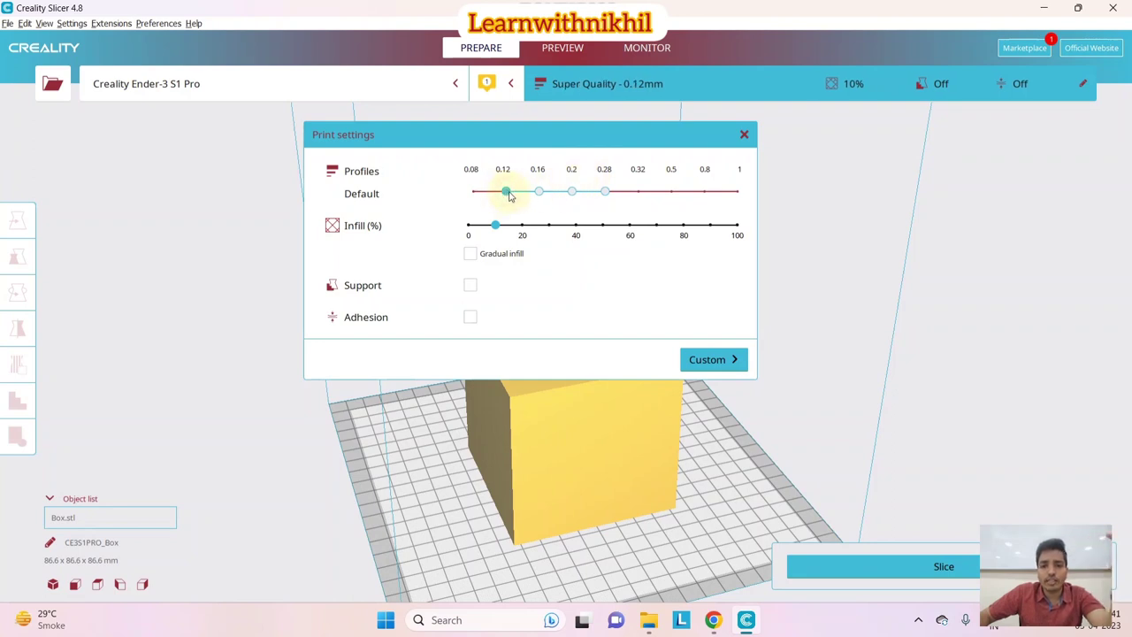
pyautogui.click(571, 193)
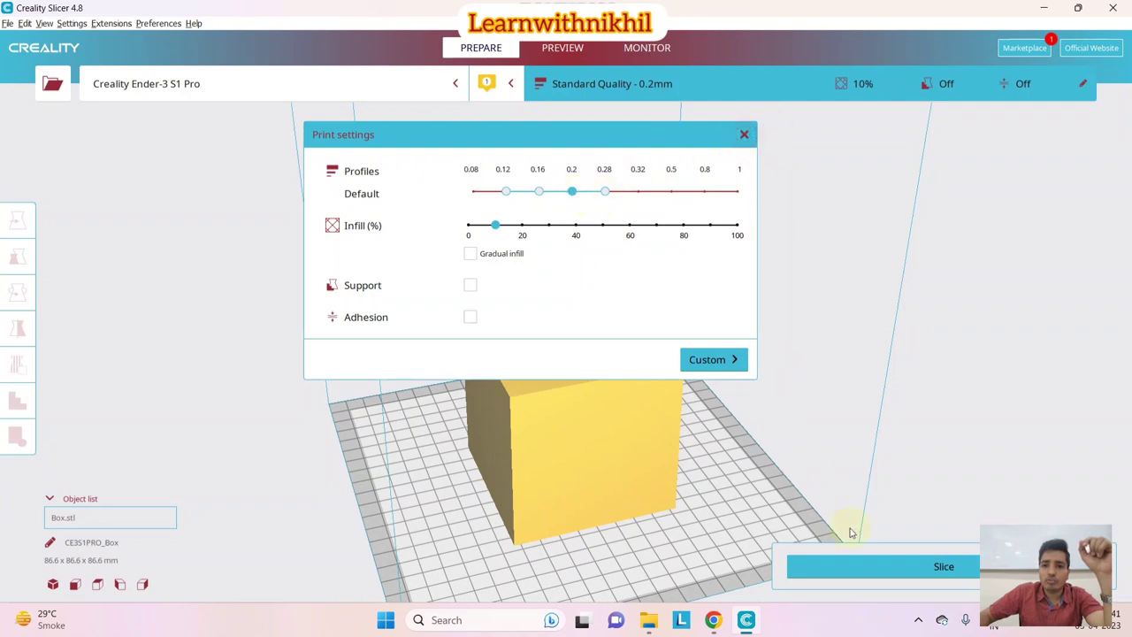
# Close the print settings, slice the box, and display its time and material estimation details
pyautogui.click(744, 135)
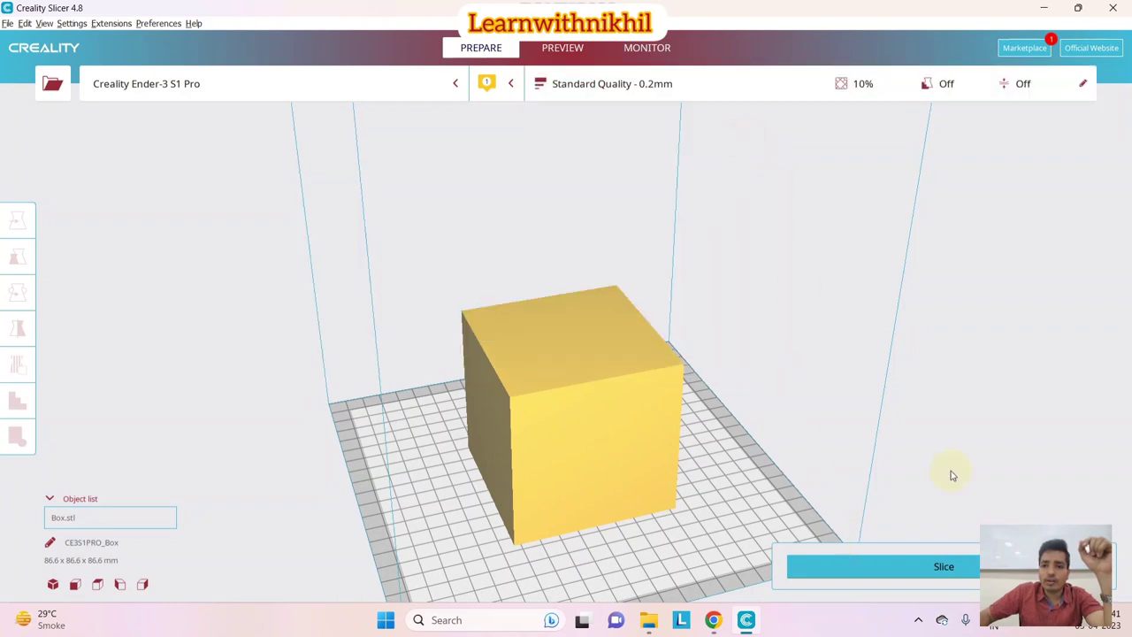
pyautogui.click(937, 563)
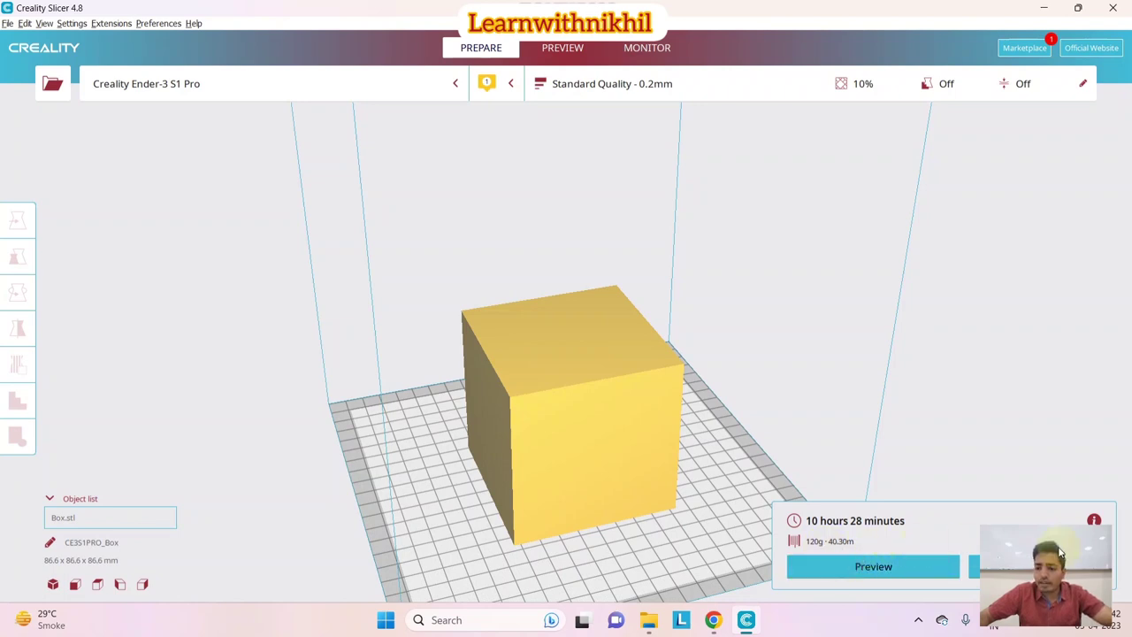
pyautogui.moveTo(1094, 522)
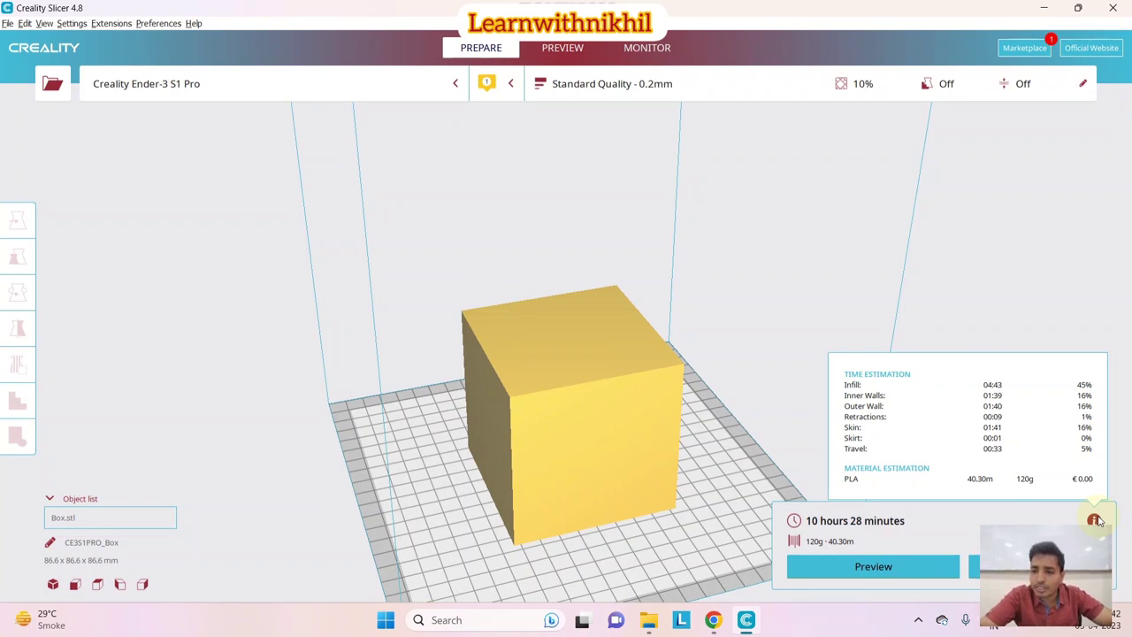
# Open the layer preview of the sliced box and examine its top surface and side walls from several distances and angles
pyautogui.click(871, 567)
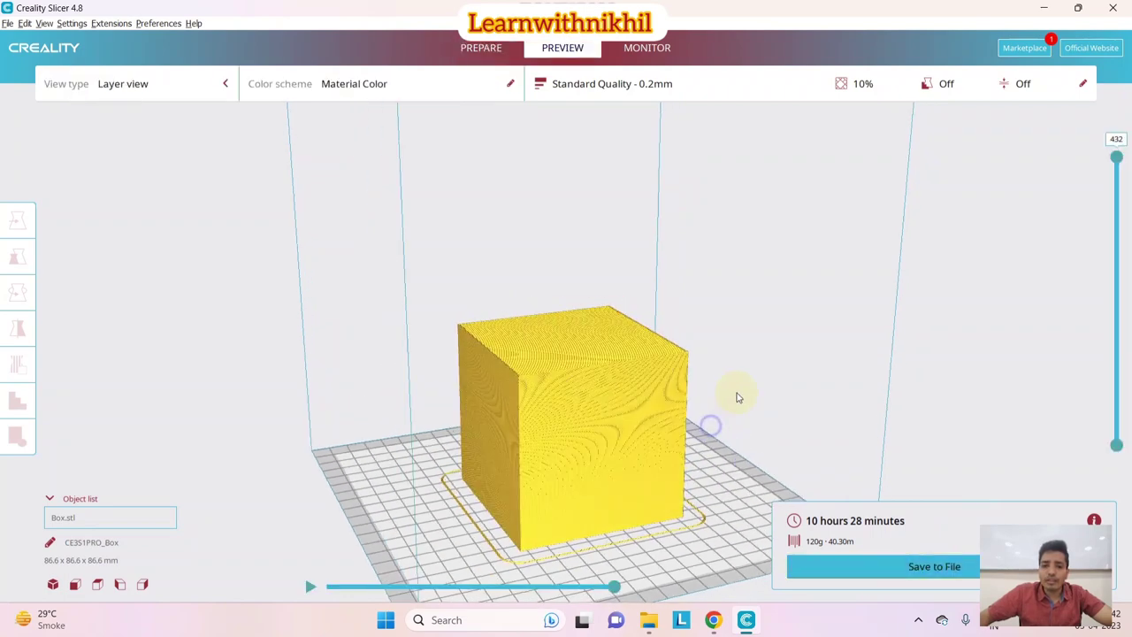
pyautogui.scroll(5, 698, 435)
pyautogui.scroll(-5, 698, 435)
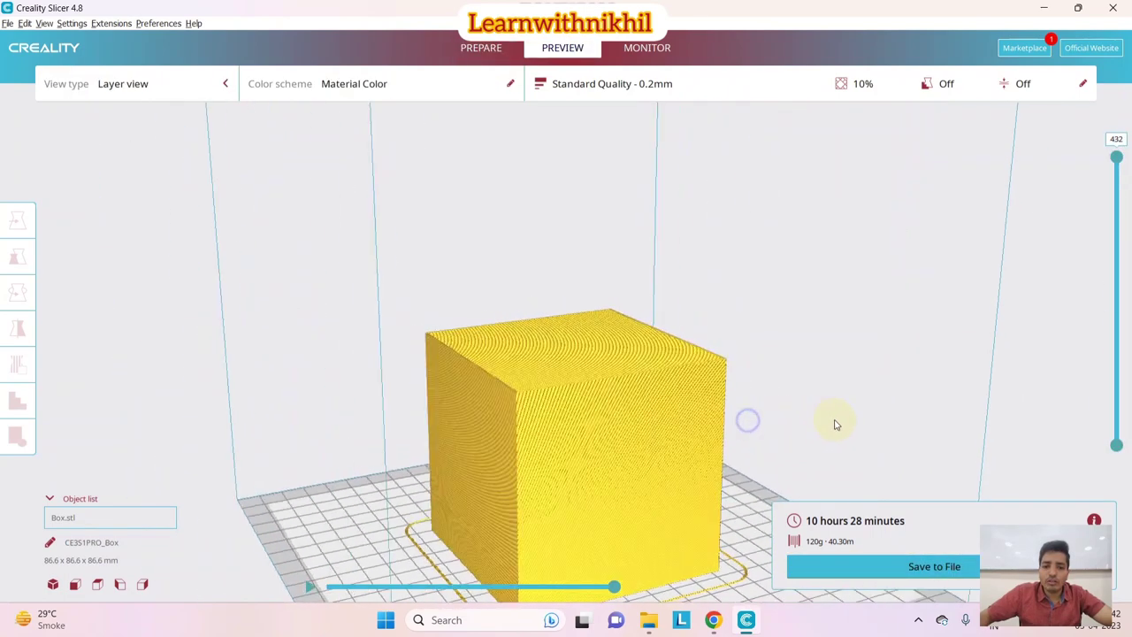
pyautogui.scroll(-2, 663, 459)
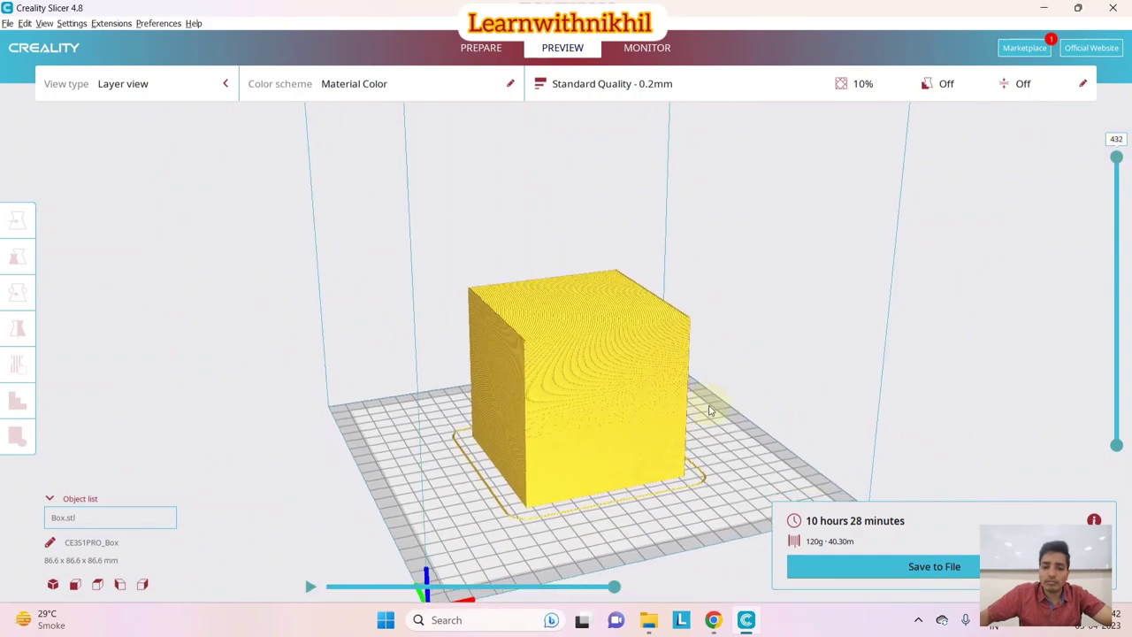
pyautogui.scroll(4, 672, 405)
pyautogui.scroll(4, 567, 405)
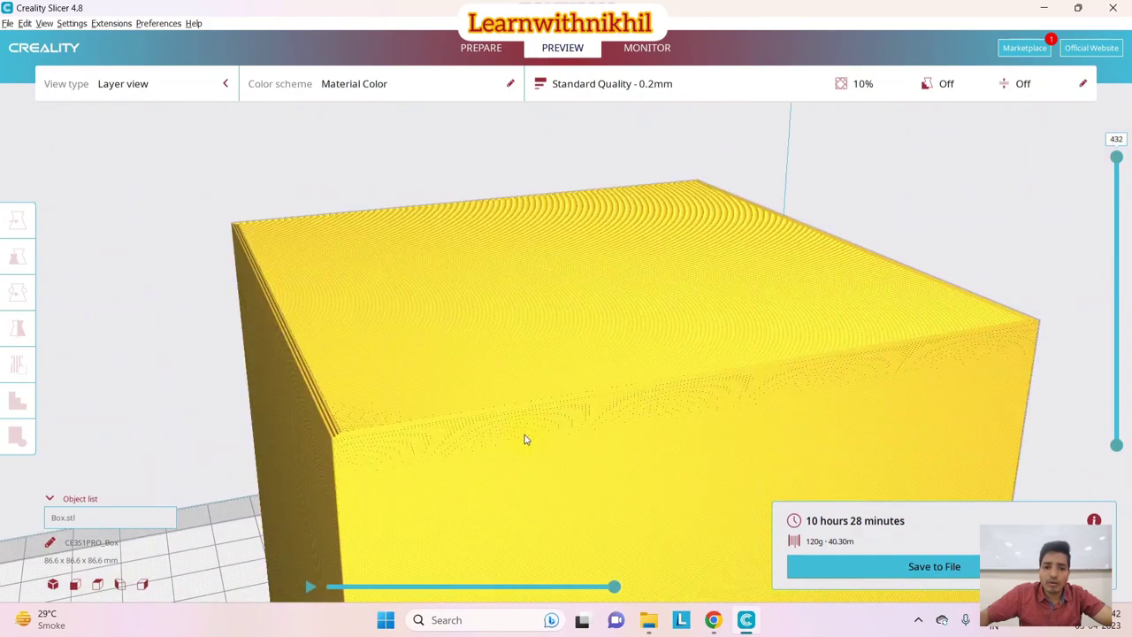
pyautogui.scroll(2, 169, 364)
pyautogui.scroll(1, 170, 364)
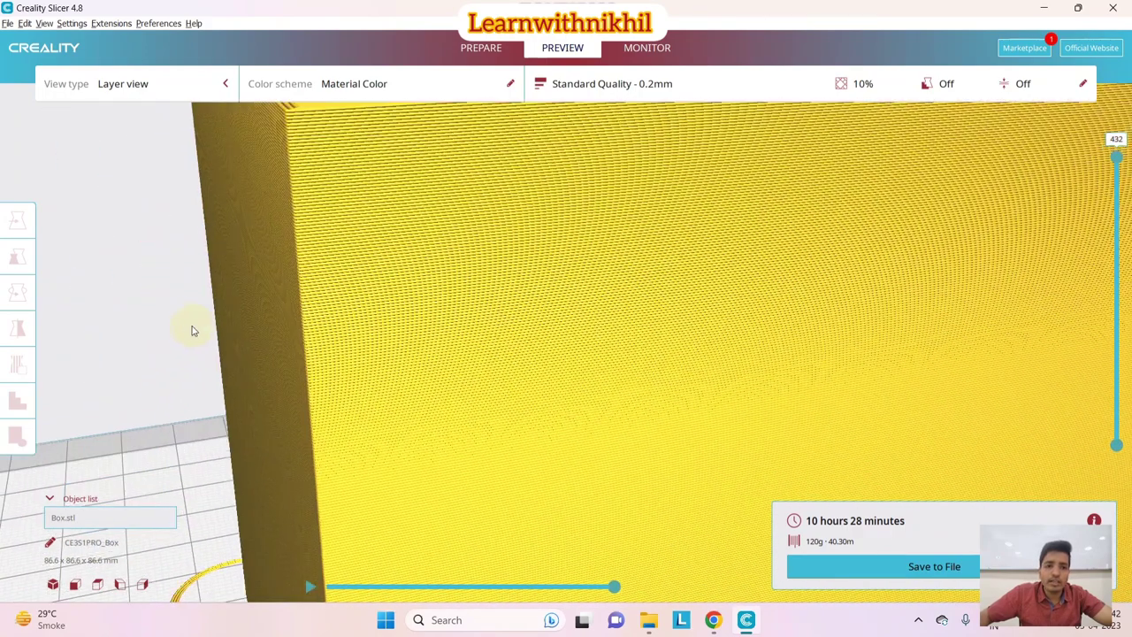
pyautogui.scroll(-2, 239, 345)
pyautogui.scroll(2, 210, 383)
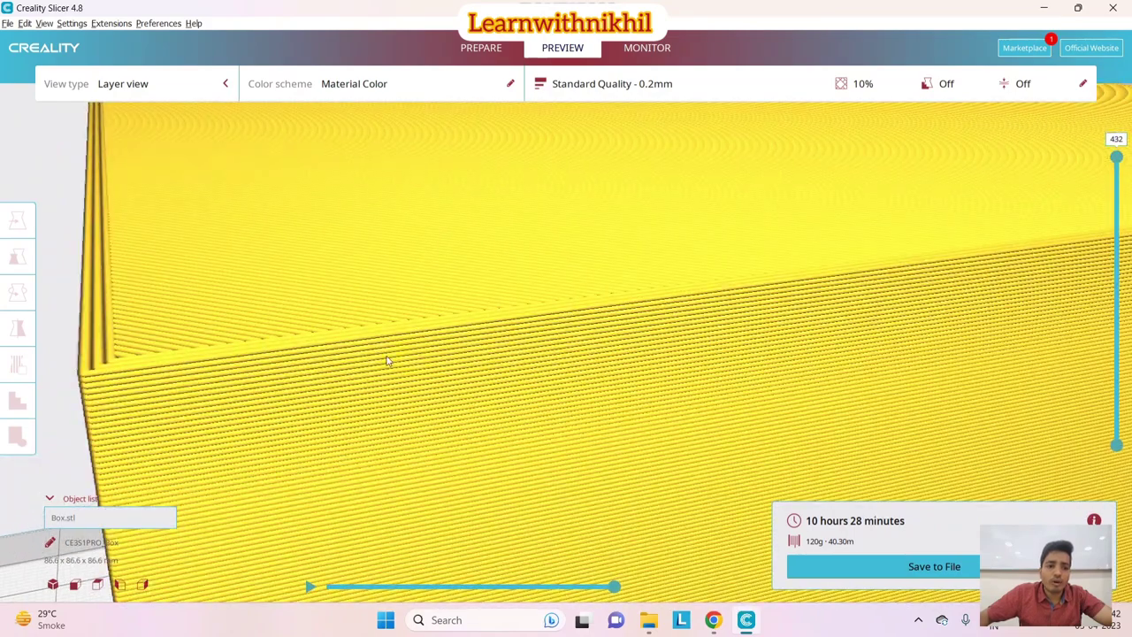
pyautogui.scroll(-5, 688, 404)
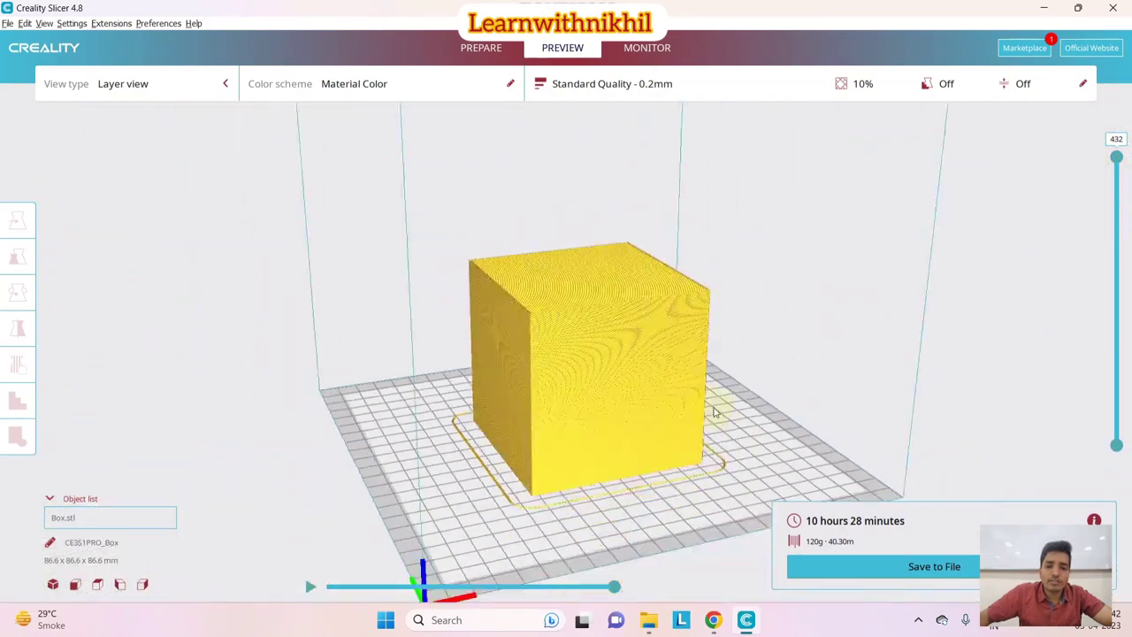
pyautogui.moveTo(778, 376); pyautogui.dragTo(707, 358, button='right')
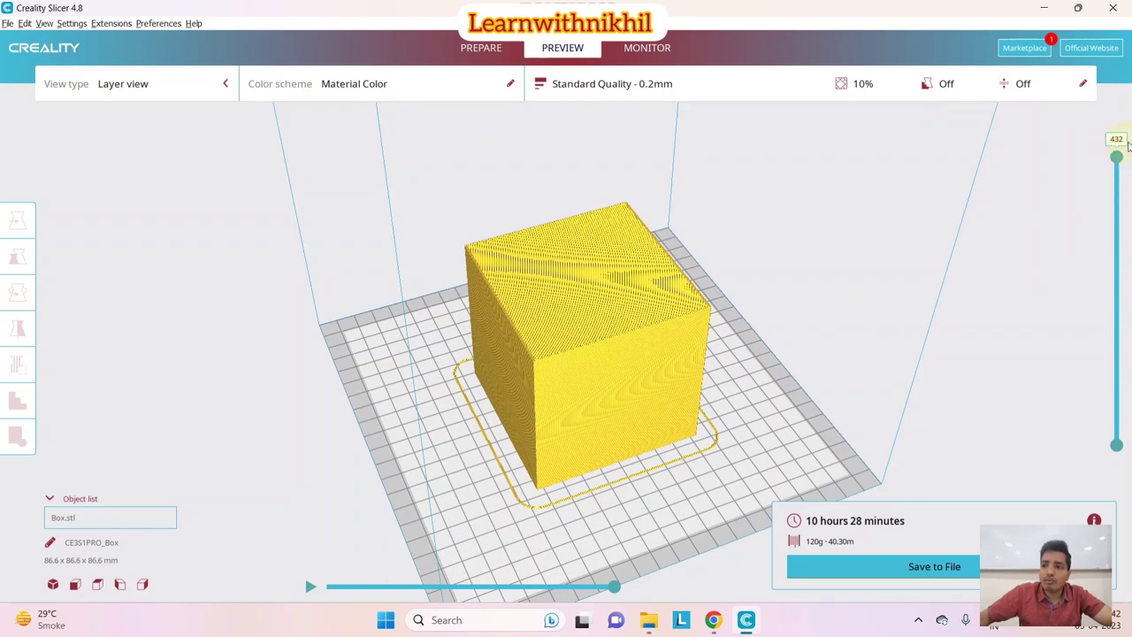
pyautogui.moveTo(604, 528); pyautogui.dragTo(583, 484, button='right')
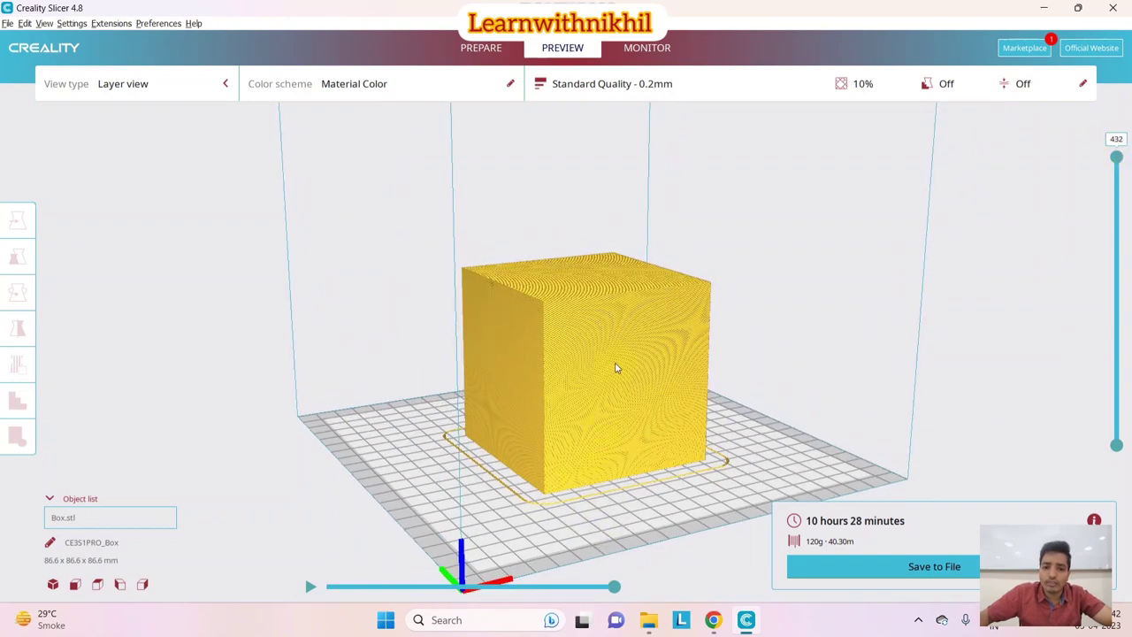
# Reduce the layer preview to layer 1 and examine the box's bottom layer up close
pyautogui.click(1118, 163)
pyautogui.moveTo(1118, 163); pyautogui.dragTo(1088, 476)
pyautogui.scroll(6, 688, 489)
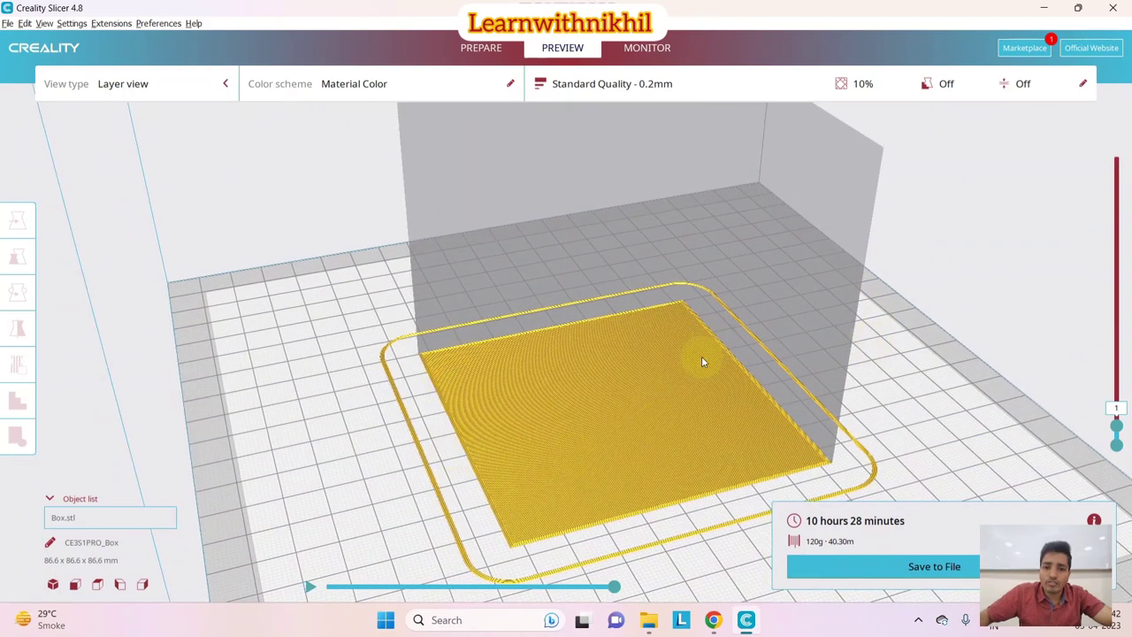
pyautogui.scroll(2, 701, 361)
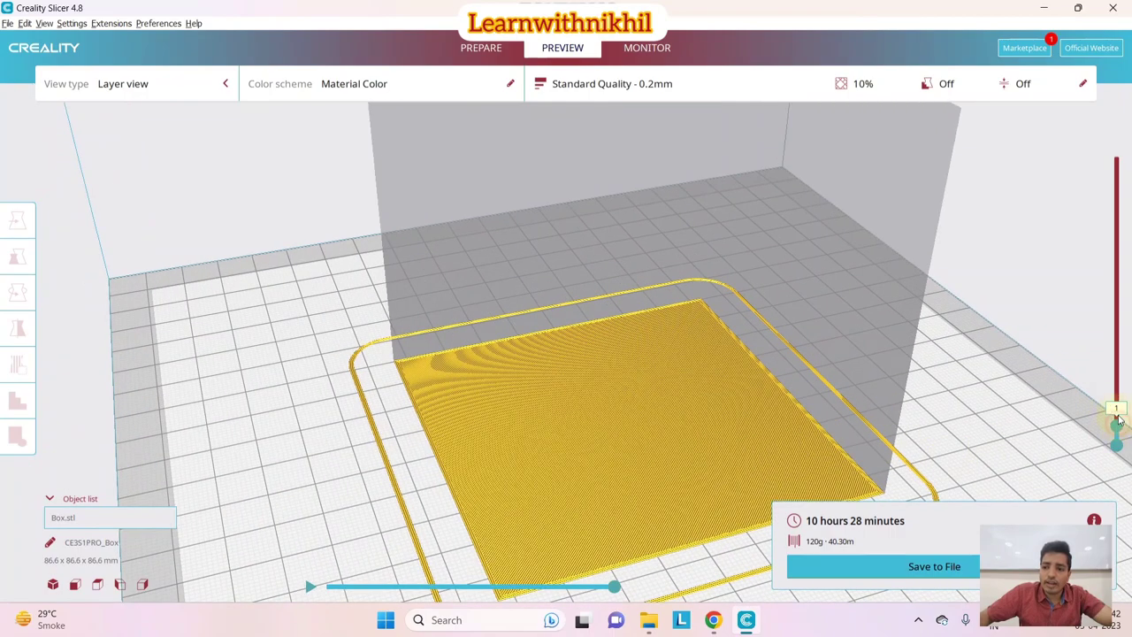
# Bring the layer preview back up to layer 432 and view the complete box from several distances
pyautogui.moveTo(1116, 426); pyautogui.dragTo(1112, 113)
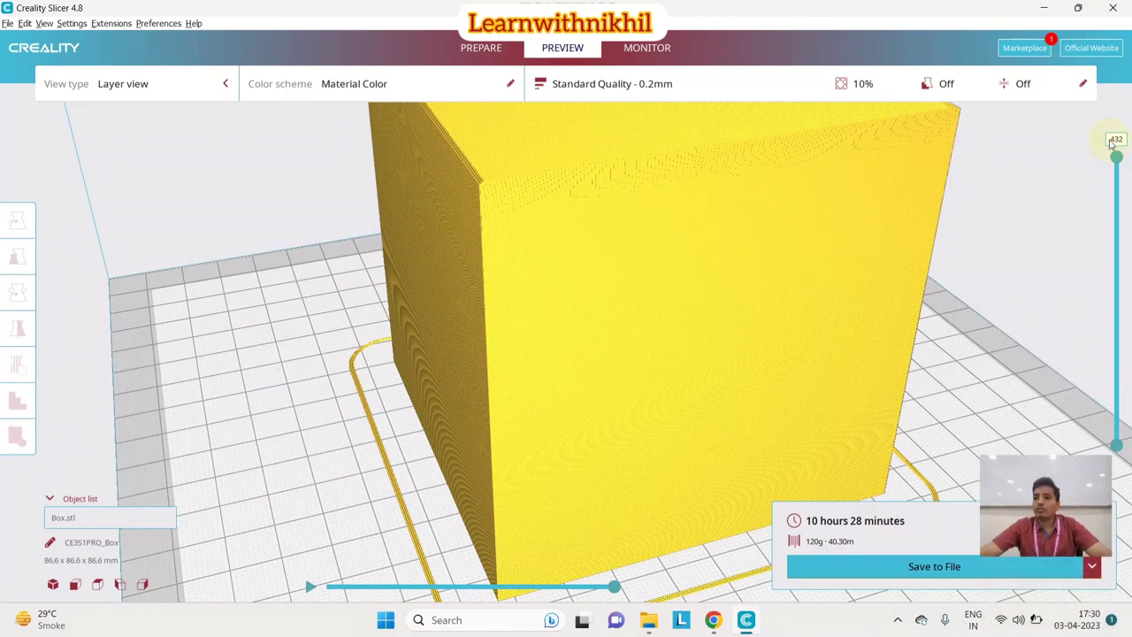
pyautogui.scroll(-3, 867, 361)
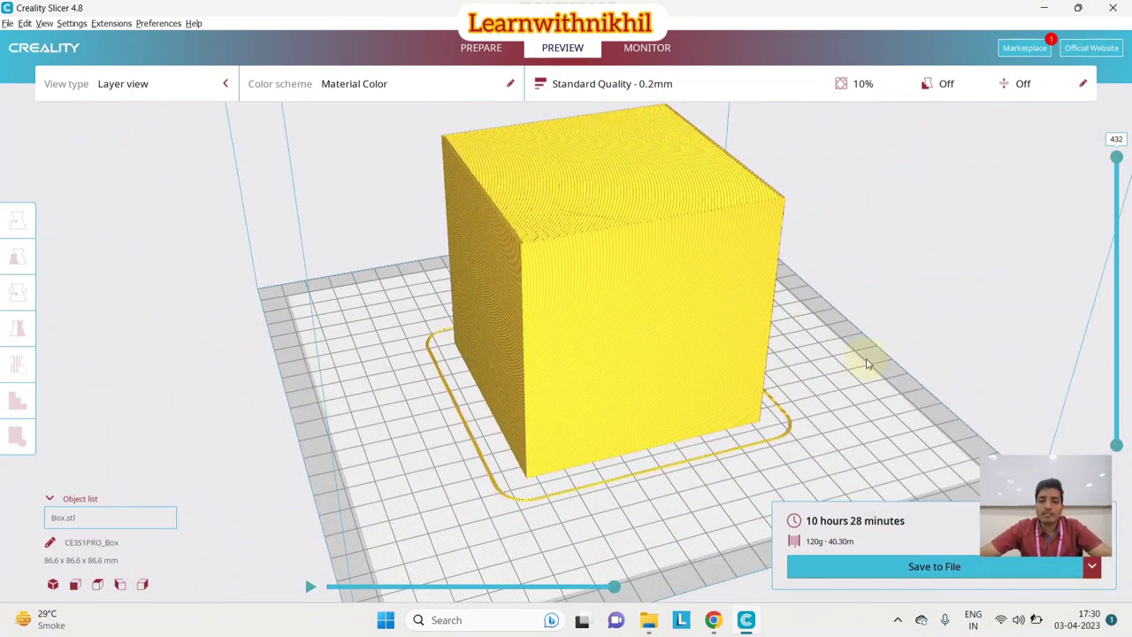
pyautogui.scroll(2, 867, 361)
pyautogui.scroll(-3, 1113, 237)
# Return the preview to layer 1, play its toolpath simulation, examine the outline around the box, and pause the playback
pyautogui.moveTo(1113, 237); pyautogui.dragTo(1116, 426)
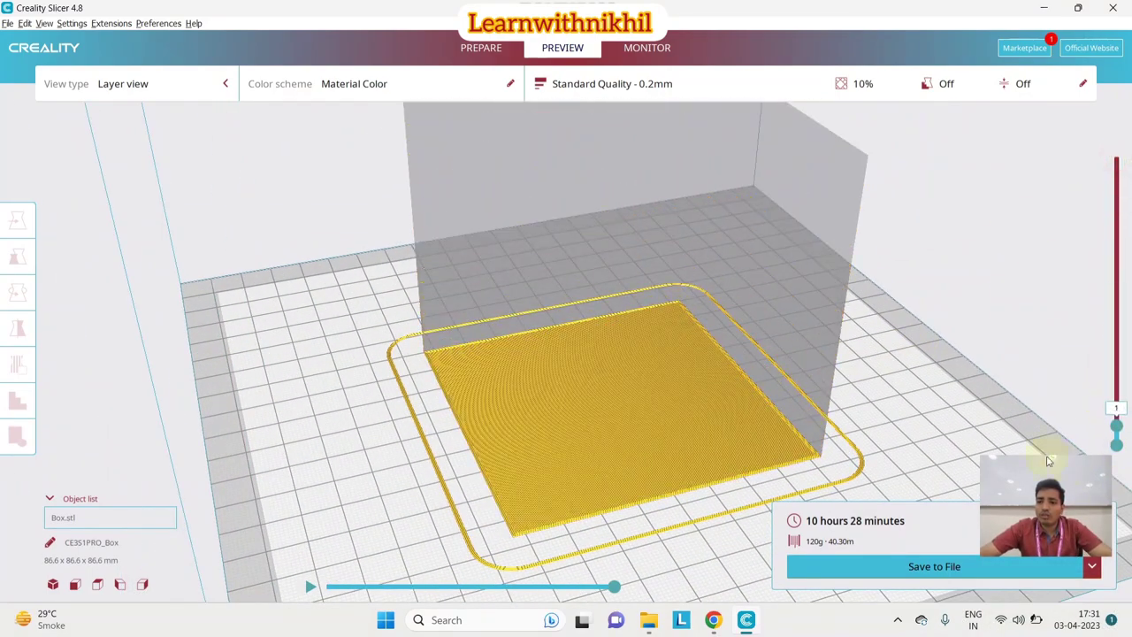
pyautogui.moveTo(955, 415); pyautogui.dragTo(947, 379, button='middle')
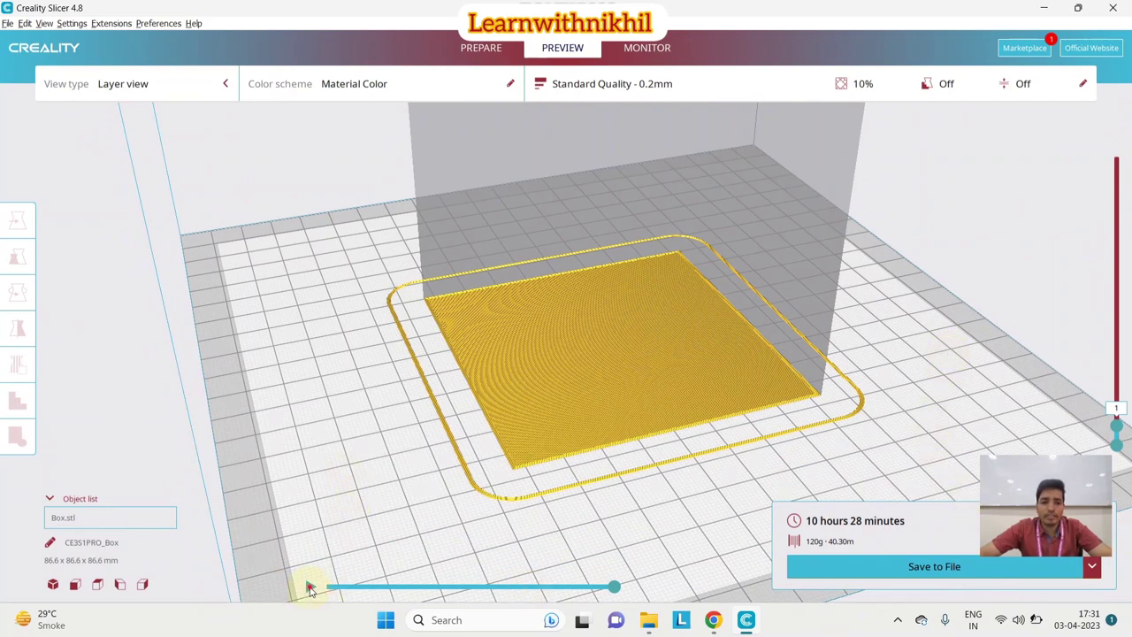
pyautogui.click(309, 588)
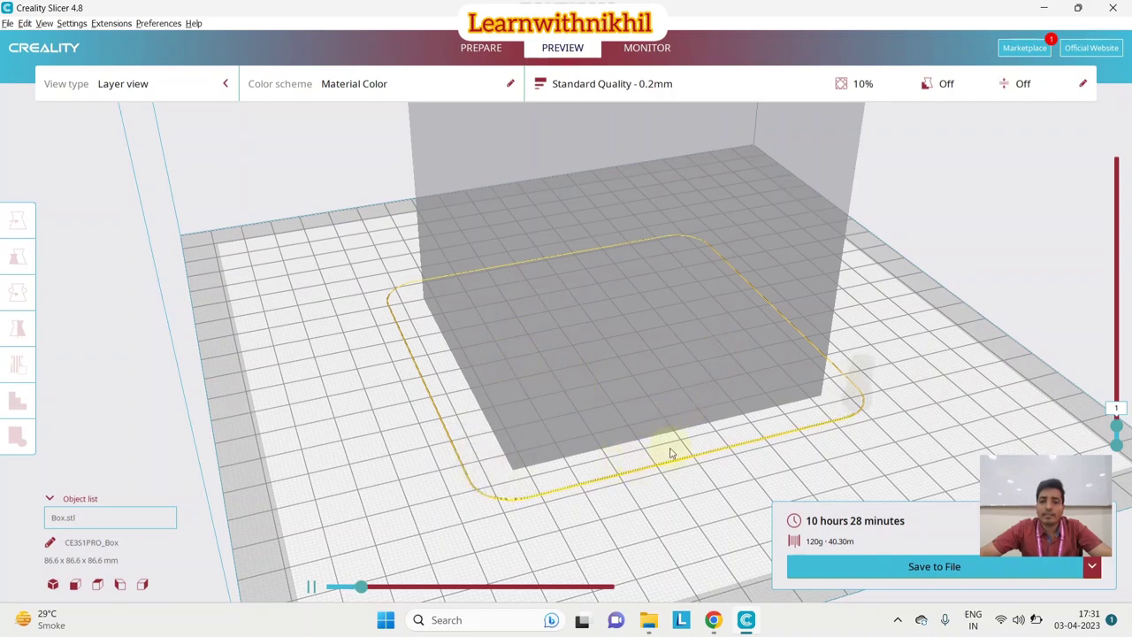
pyautogui.scroll(10, 893, 417)
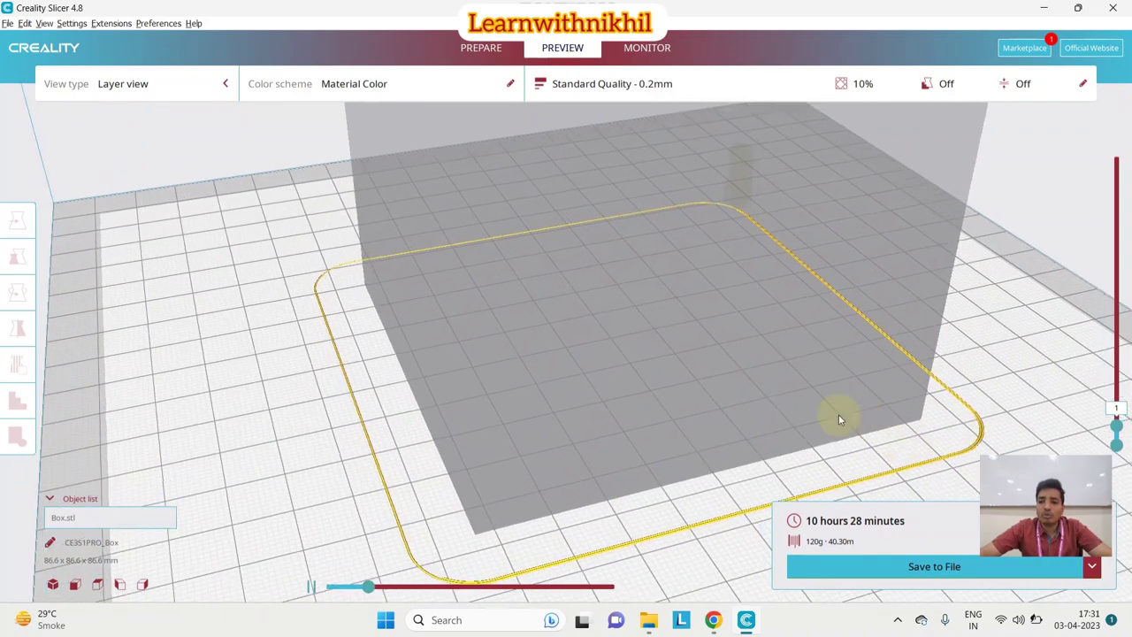
pyautogui.scroll(-10, 741, 457)
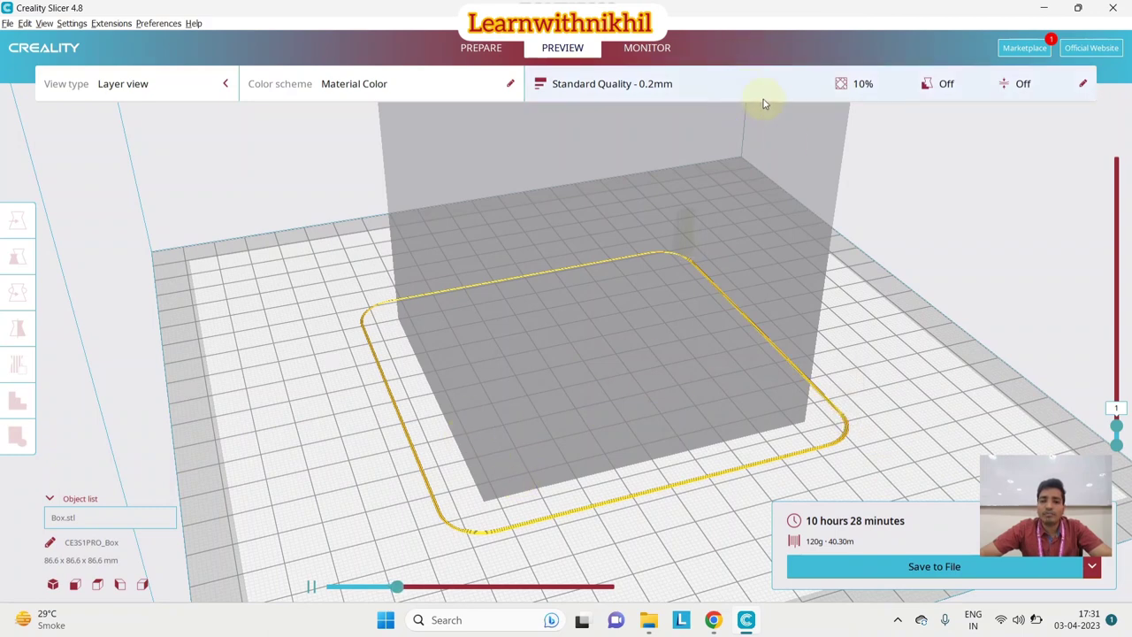
pyautogui.click(309, 588)
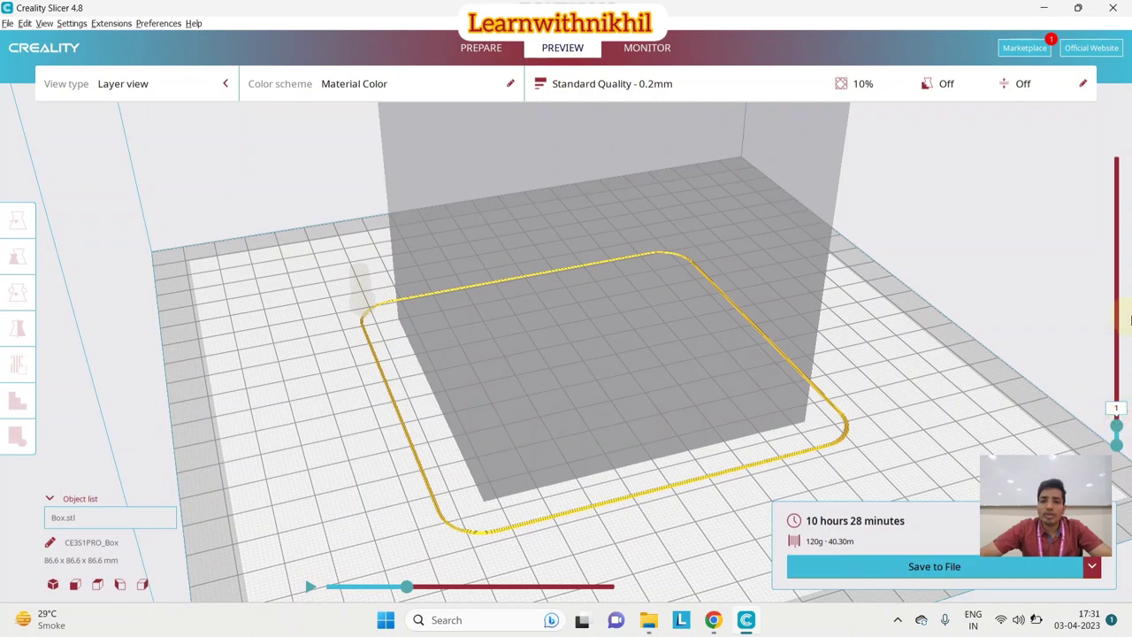
# Raise the preview to layer 432, play the top layer's toolpath simulation, watch it up close, and pause it
pyautogui.moveTo(1117, 425); pyautogui.dragTo(1117, 157)
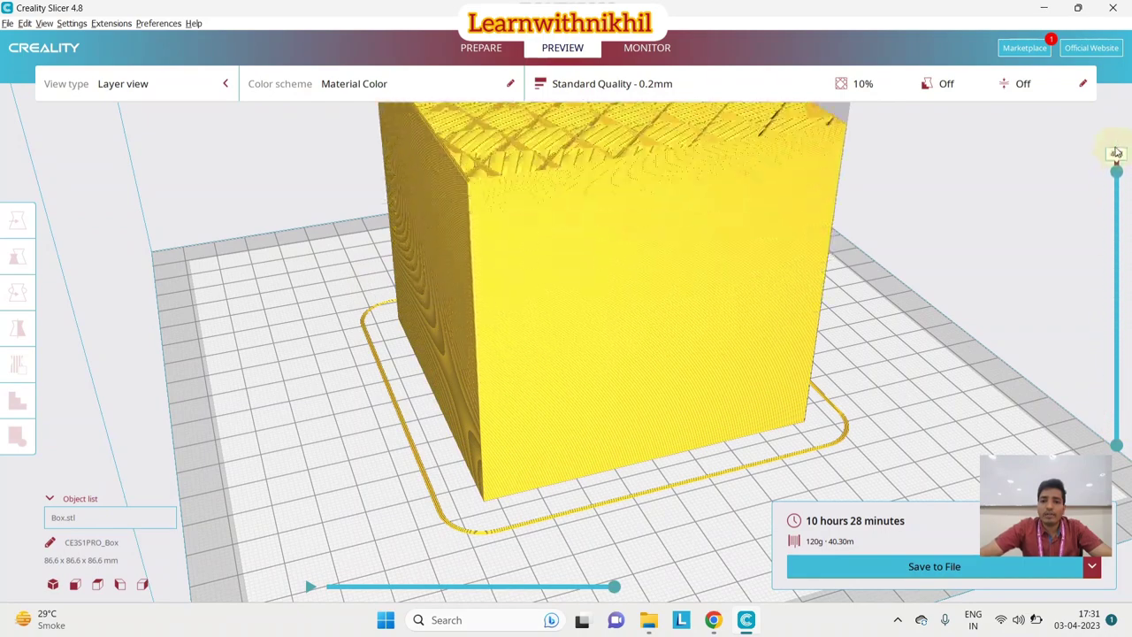
pyautogui.moveTo(1043, 162); pyautogui.dragTo(384, 609, button='right')
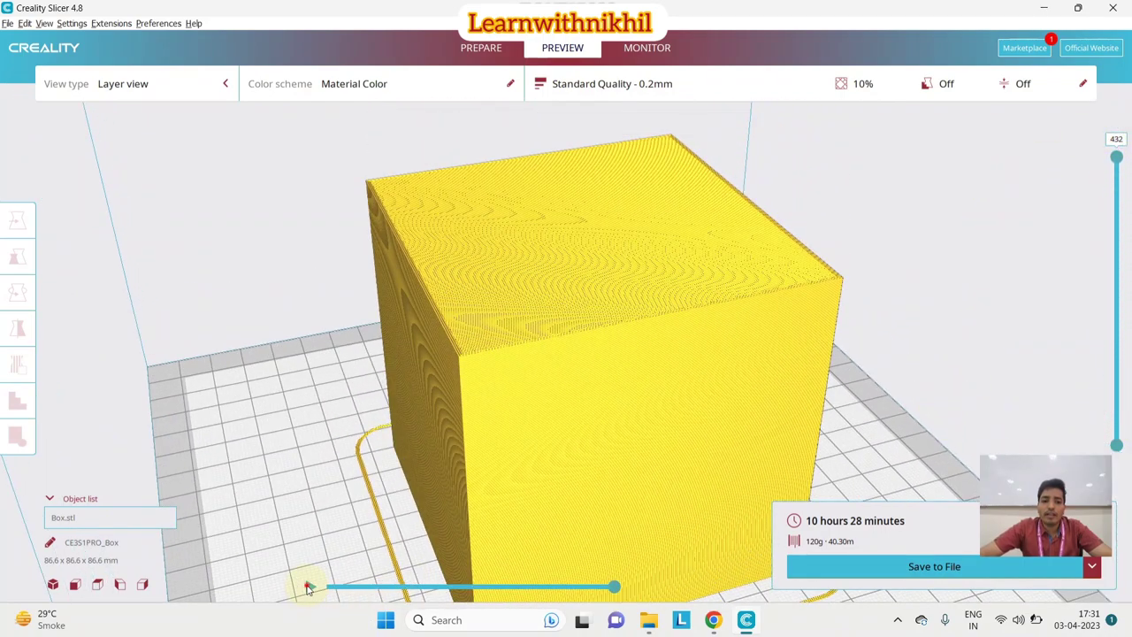
pyautogui.click(309, 586)
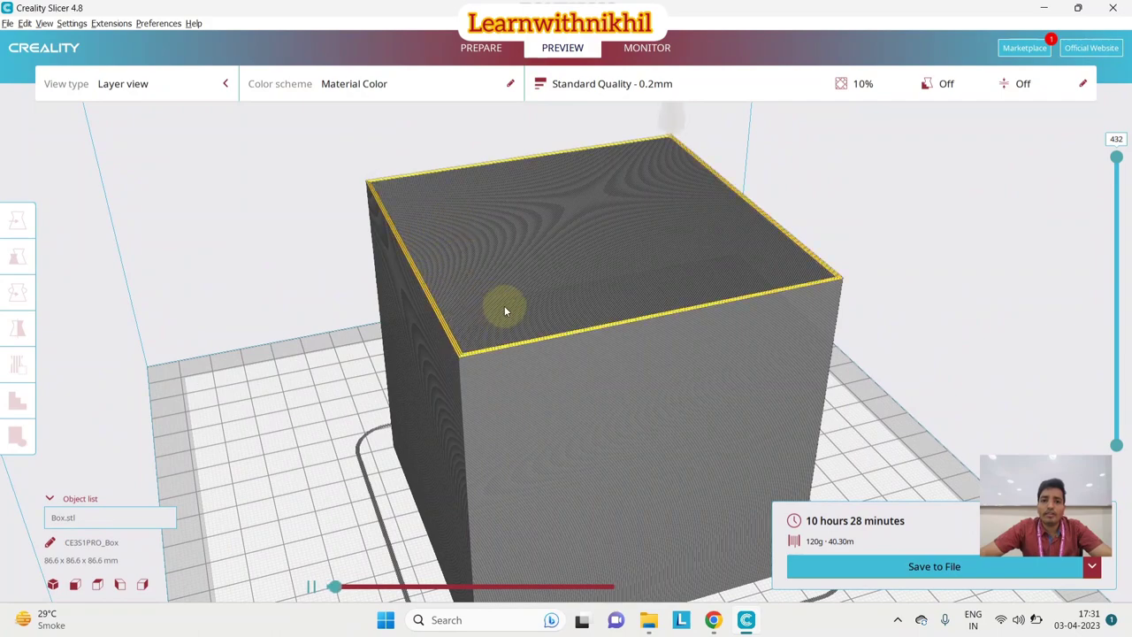
pyautogui.moveTo(788, 190); pyautogui.dragTo(764, 277, button='right')
pyautogui.scroll(5, 707, 261)
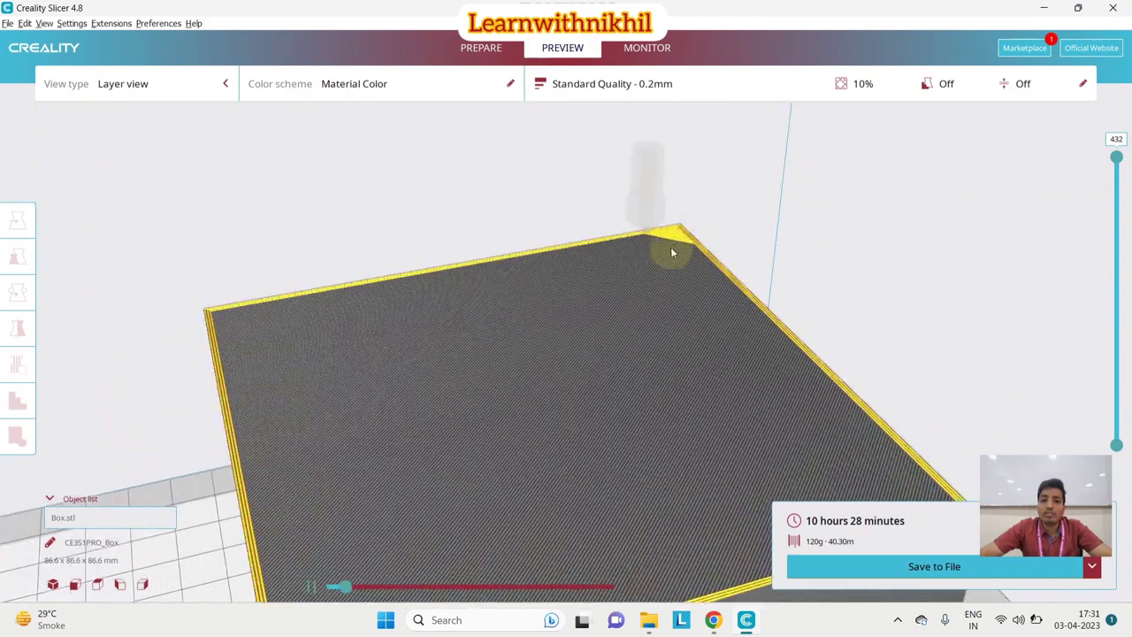
pyautogui.moveTo(675, 252); pyautogui.dragTo(714, 434, button='right')
pyautogui.scroll(-8, 715, 434)
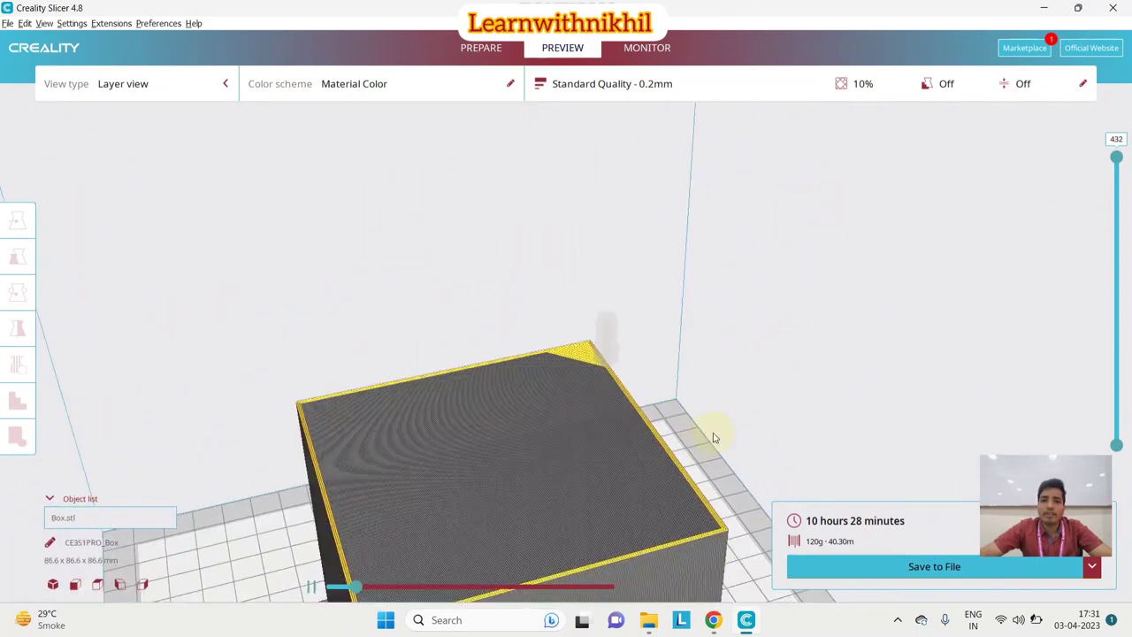
pyautogui.click(310, 586)
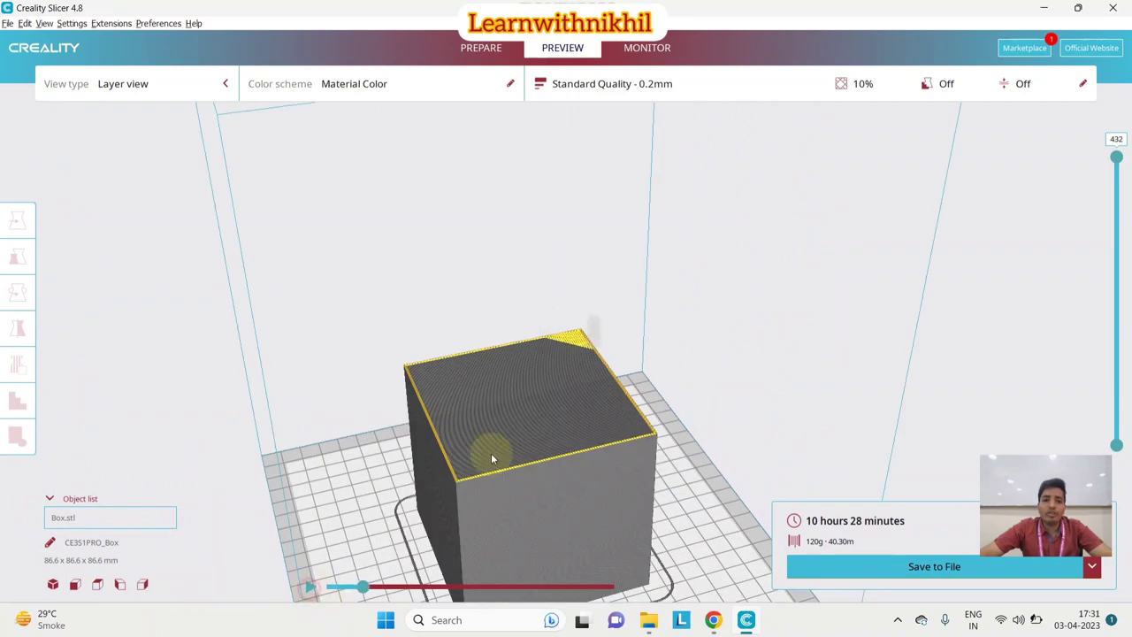
# Open the print settings, try infill densities of 0% and 100%, and set the infill back to 0%
pyautogui.click(713, 85)
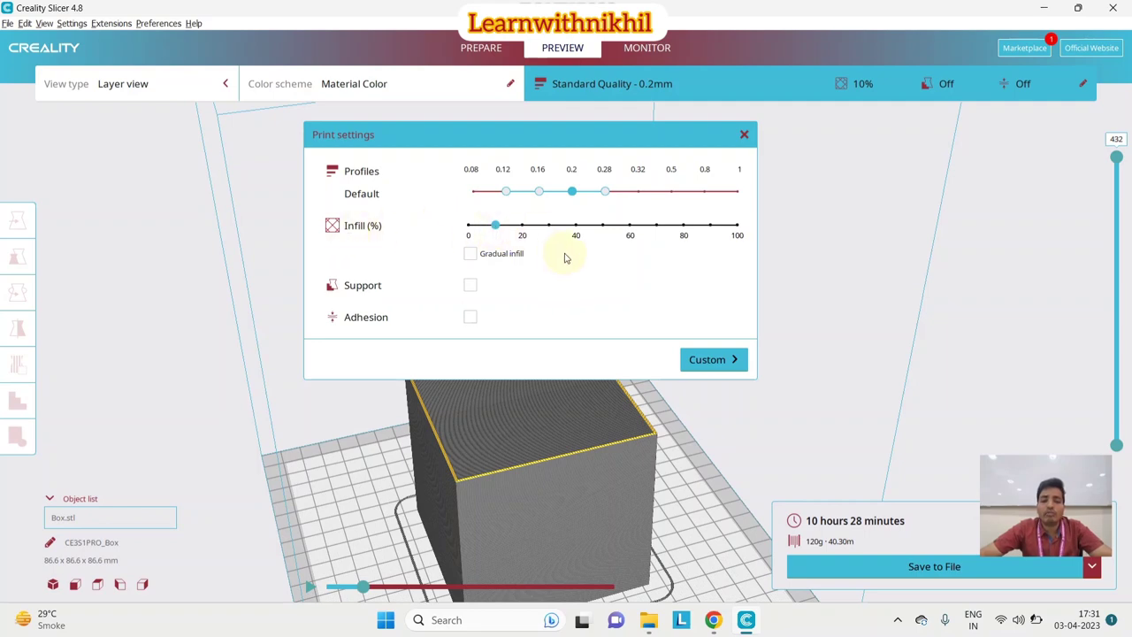
pyautogui.moveTo(497, 226); pyautogui.dragTo(466, 227)
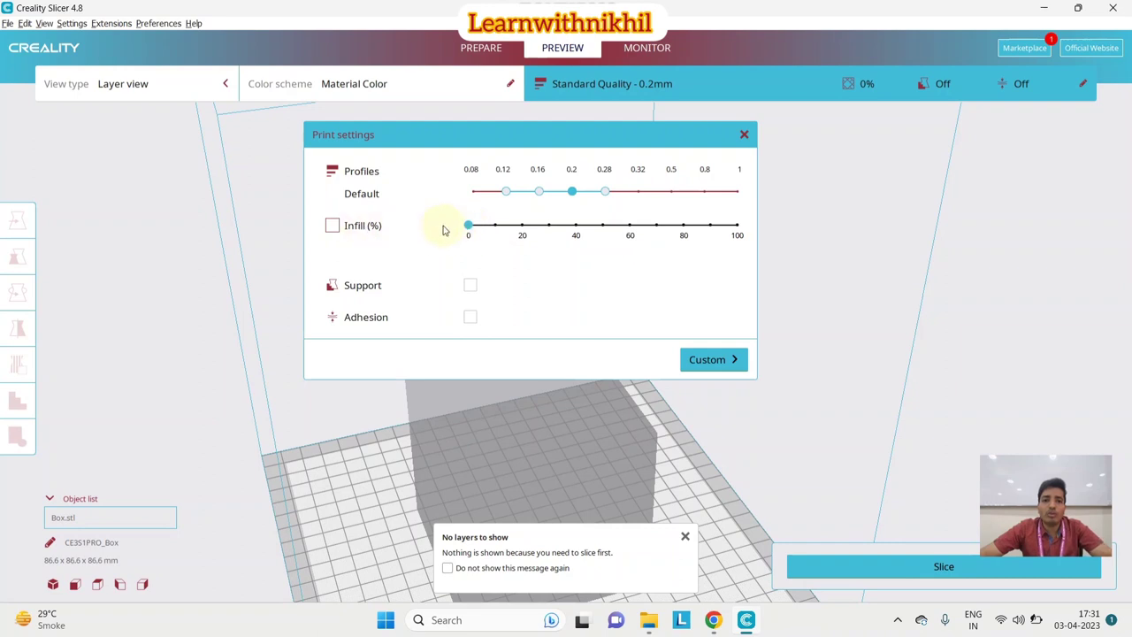
pyautogui.moveTo(468, 226); pyautogui.dragTo(774, 237)
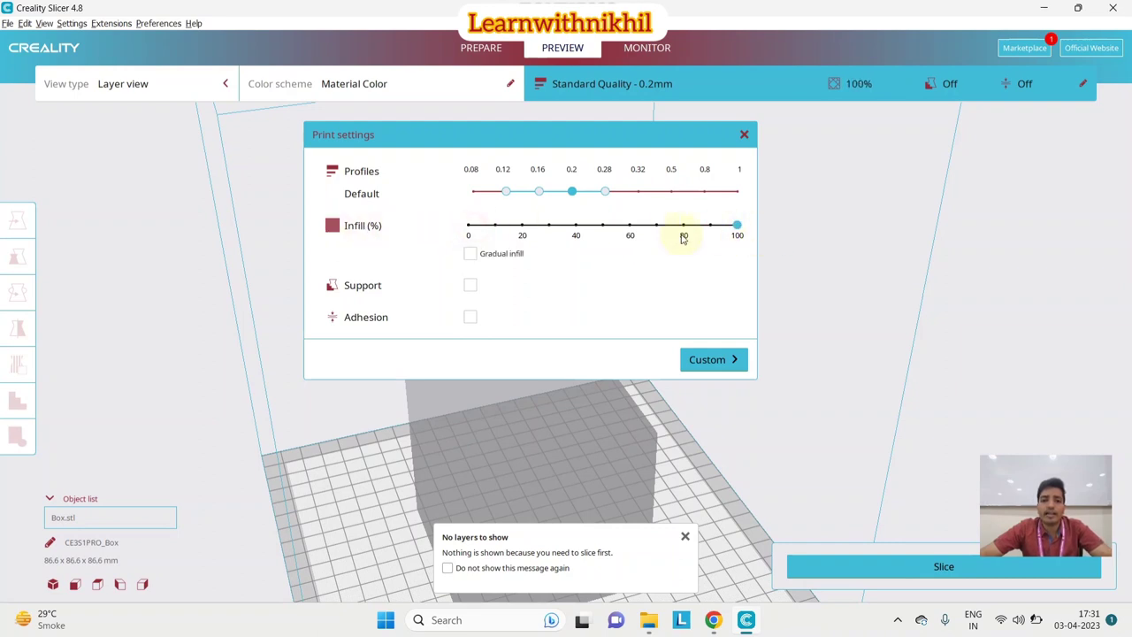
pyautogui.moveTo(680, 233); pyautogui.dragTo(478, 240)
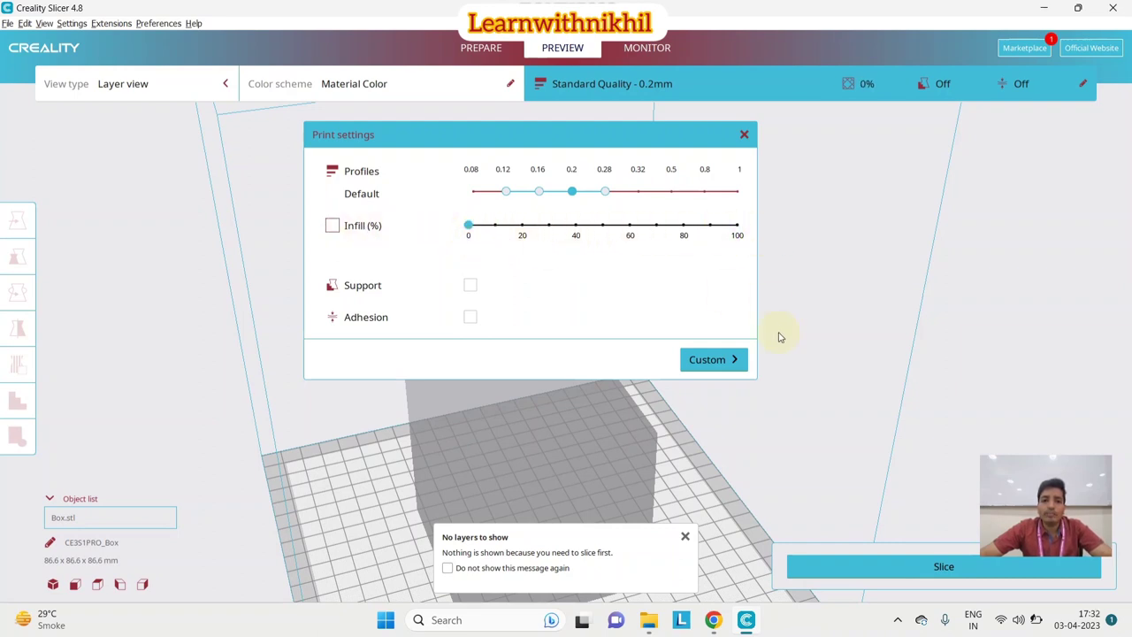
# Slice the box with 0% infill, dismiss the missing-layers notice, and close the print settings
pyautogui.click(957, 569)
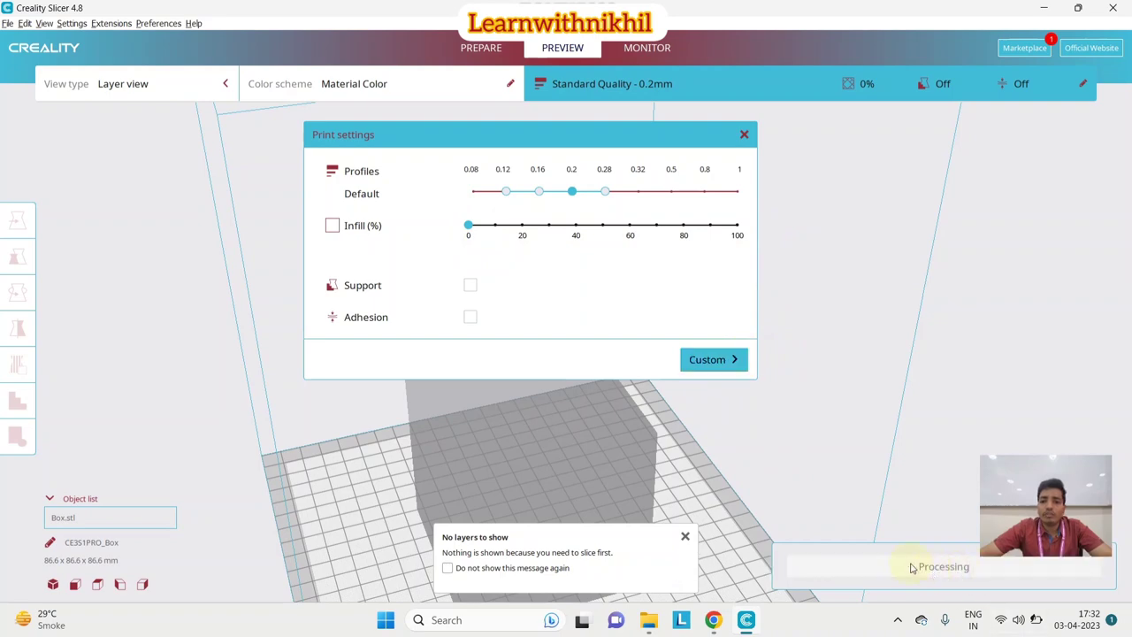
pyautogui.click(684, 535)
pyautogui.click(744, 134)
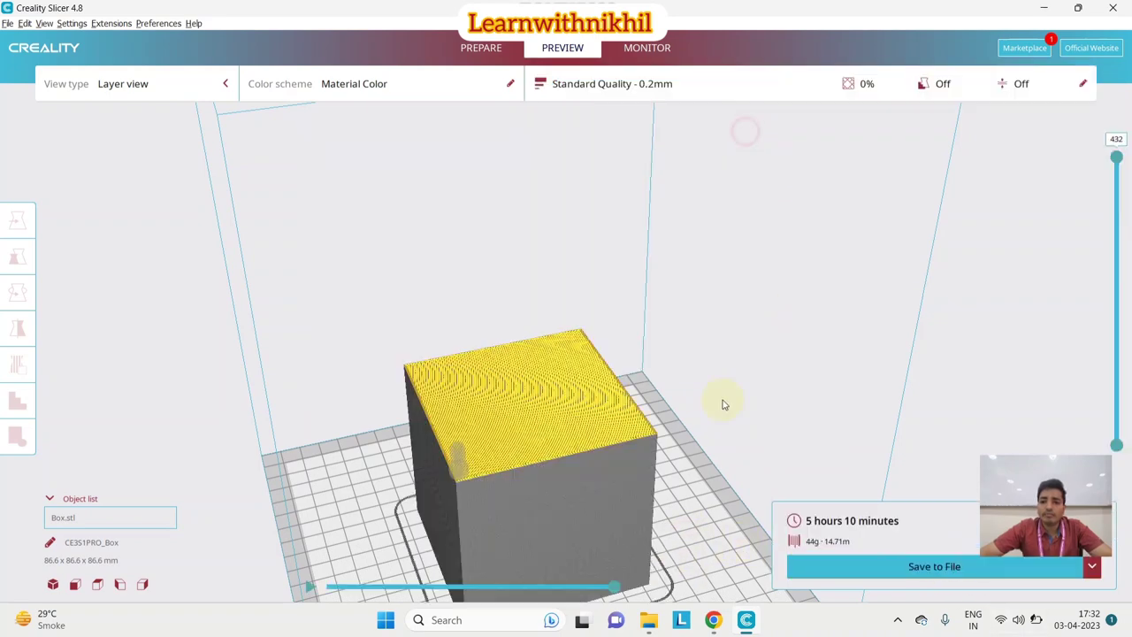
# Lower the preview to layer 209 and examine the inside of the box without infill from several angles
pyautogui.scroll(5, 712, 424)
pyautogui.moveTo(1117, 158); pyautogui.dragTo(1117, 294)
pyautogui.moveTo(964, 324); pyautogui.dragTo(599, 401, button='right')
pyautogui.moveTo(710, 395); pyautogui.dragTo(552, 347, button='right')
pyautogui.moveTo(763, 366); pyautogui.dragTo(865, 306, button='right')
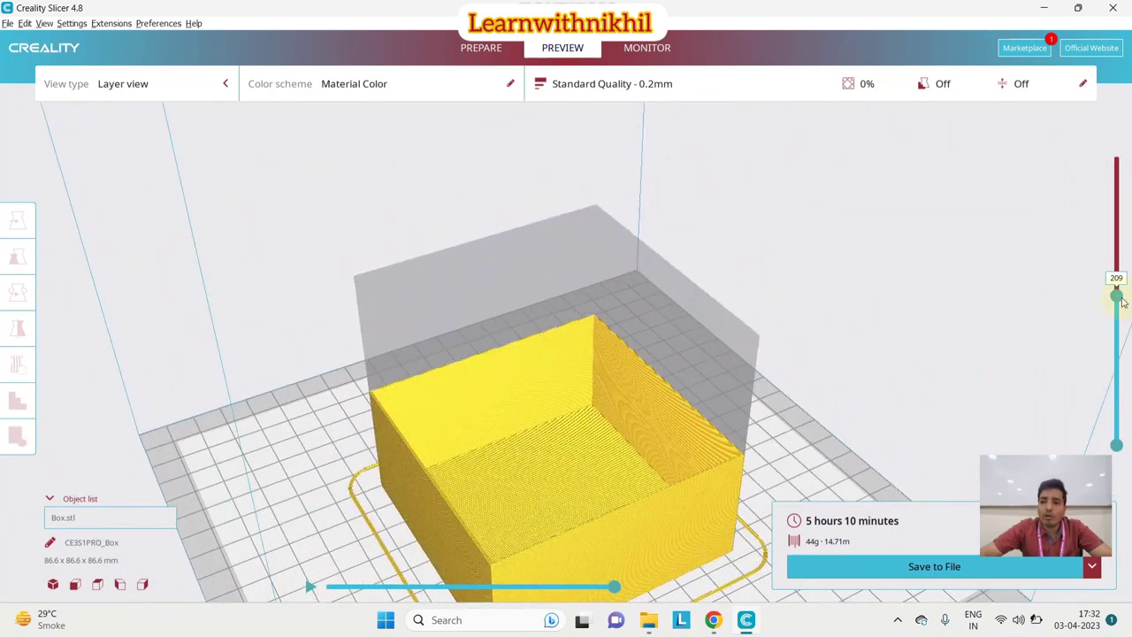
# Inspect the upper part of the box without infill at layers 416, 431 and 426, dismissing the low-battery notices
pyautogui.moveTo(1121, 302); pyautogui.dragTo(1129, 165)
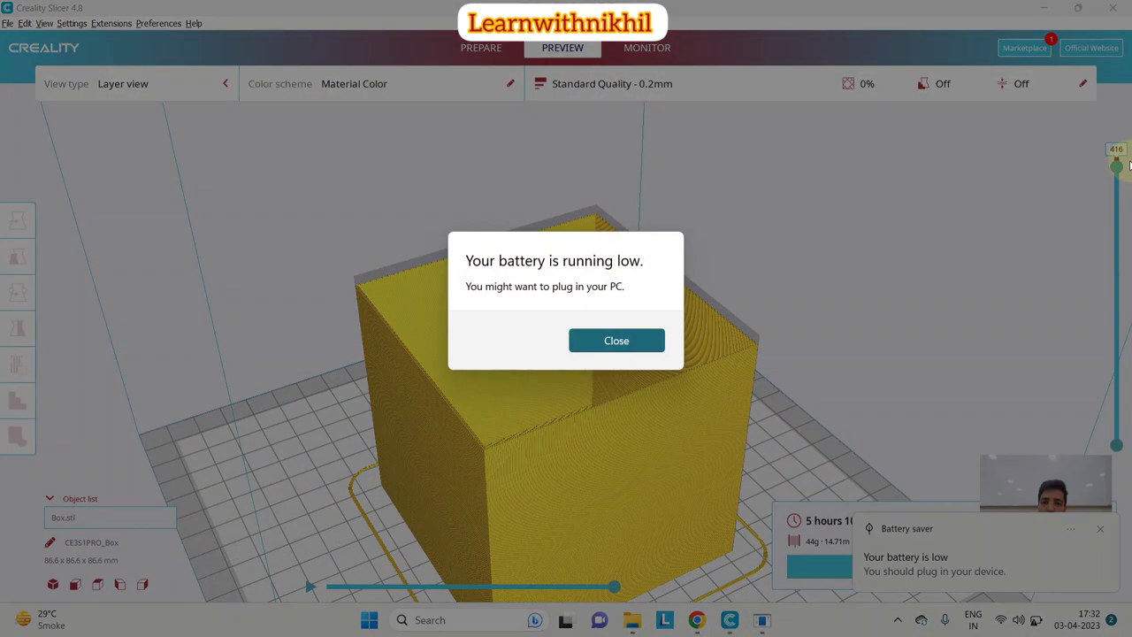
pyautogui.click(639, 341)
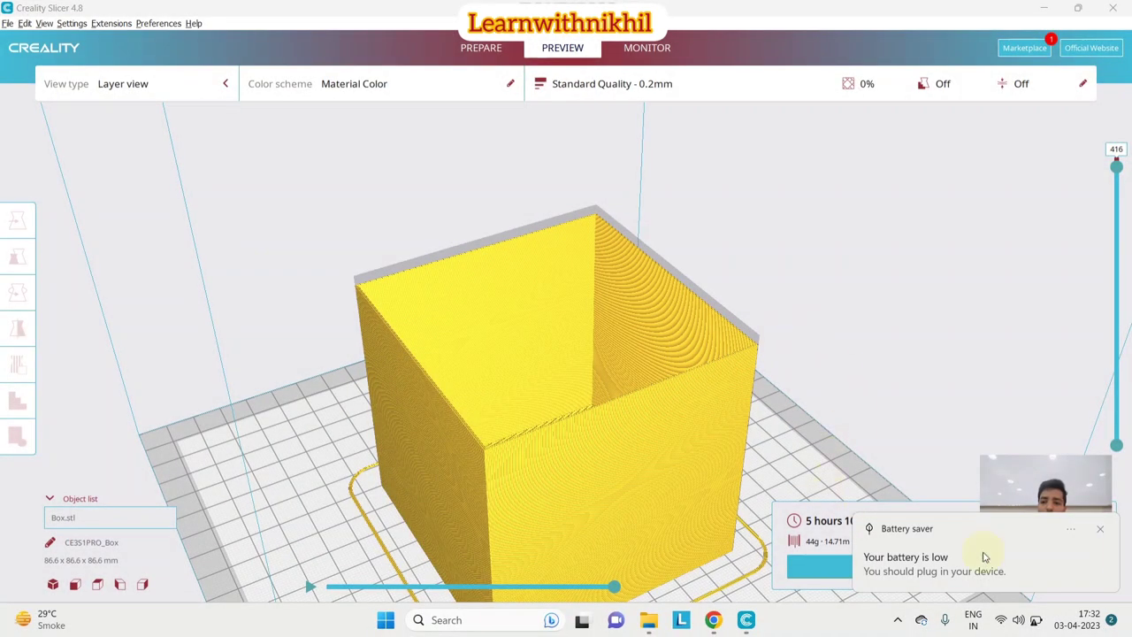
pyautogui.click(1100, 531)
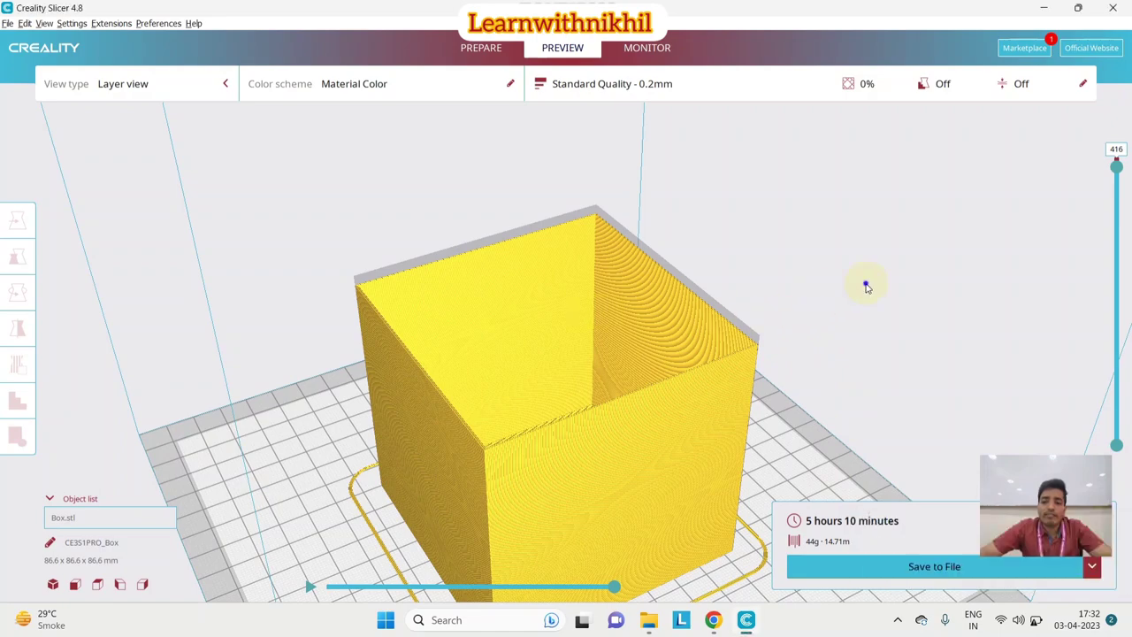
pyautogui.moveTo(866, 286); pyautogui.dragTo(576, 280, button='right')
pyautogui.moveTo(1116, 166)
pyautogui.mouseDown()
pyautogui.moveTo(1120, 141)
pyautogui.moveTo(1118, 166)
pyautogui.mouseUp()
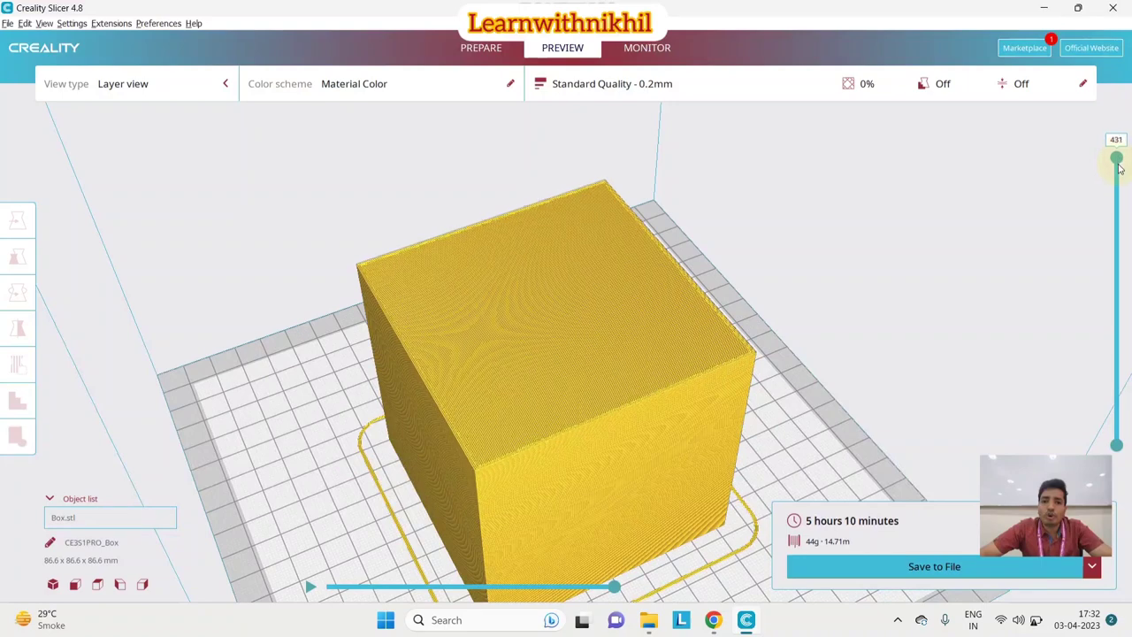
pyautogui.moveTo(743, 279); pyautogui.dragTo(556, 408, button='right')
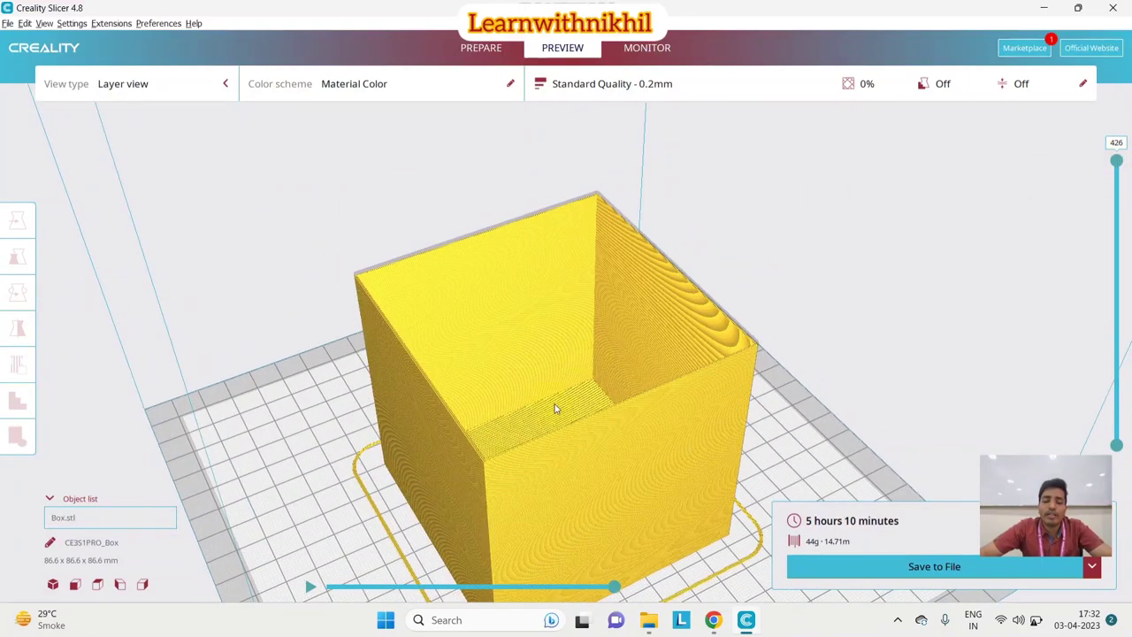
# Set the infill to 20%, slice the box again, and close the print settings and the missing-layers notice
pyautogui.click(695, 85)
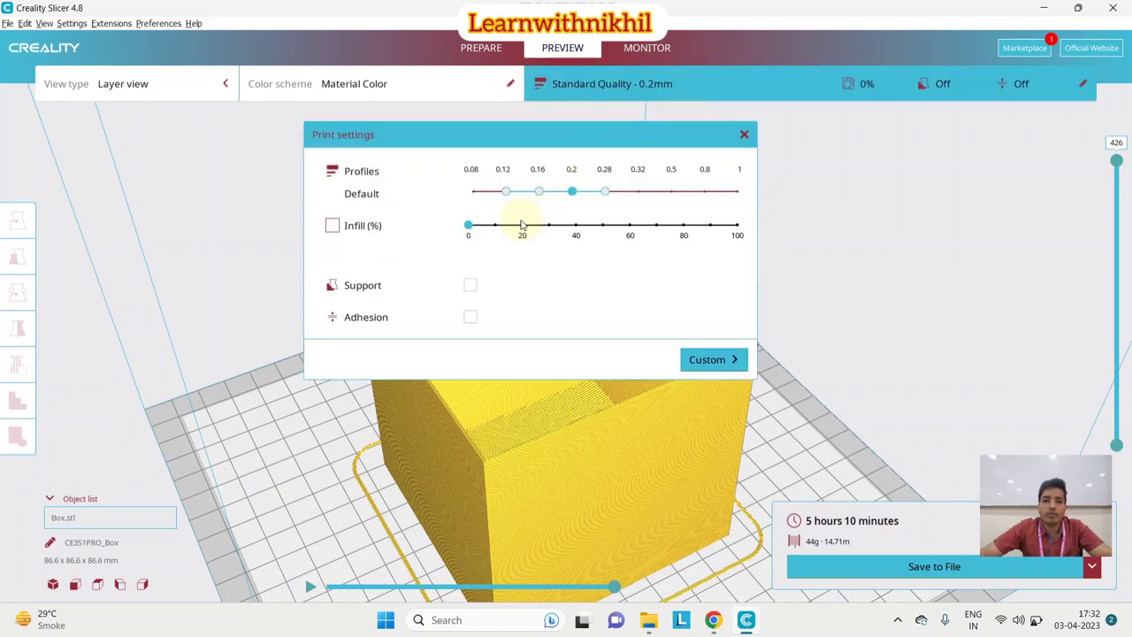
pyautogui.moveTo(468, 226); pyautogui.dragTo(496, 229)
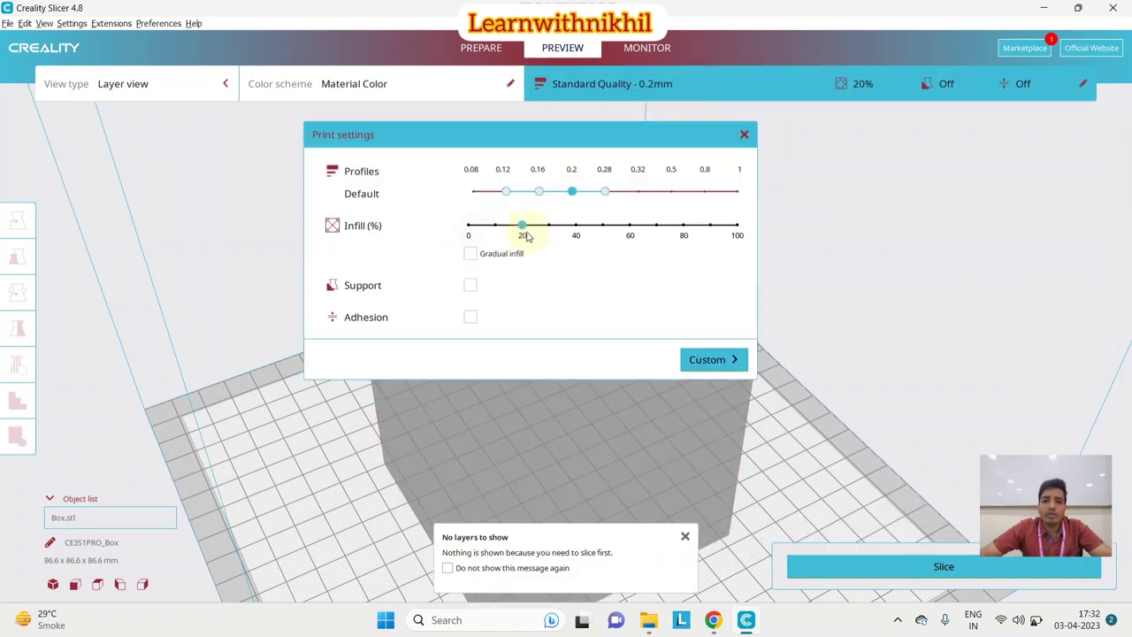
pyautogui.click(914, 576)
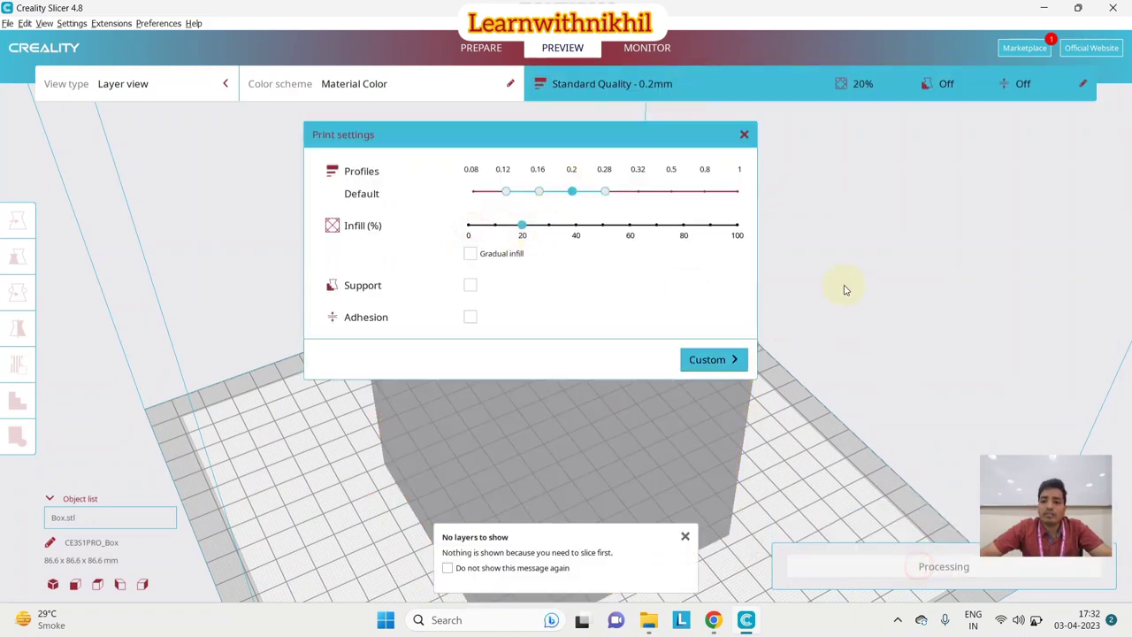
pyautogui.click(741, 134)
pyautogui.click(685, 537)
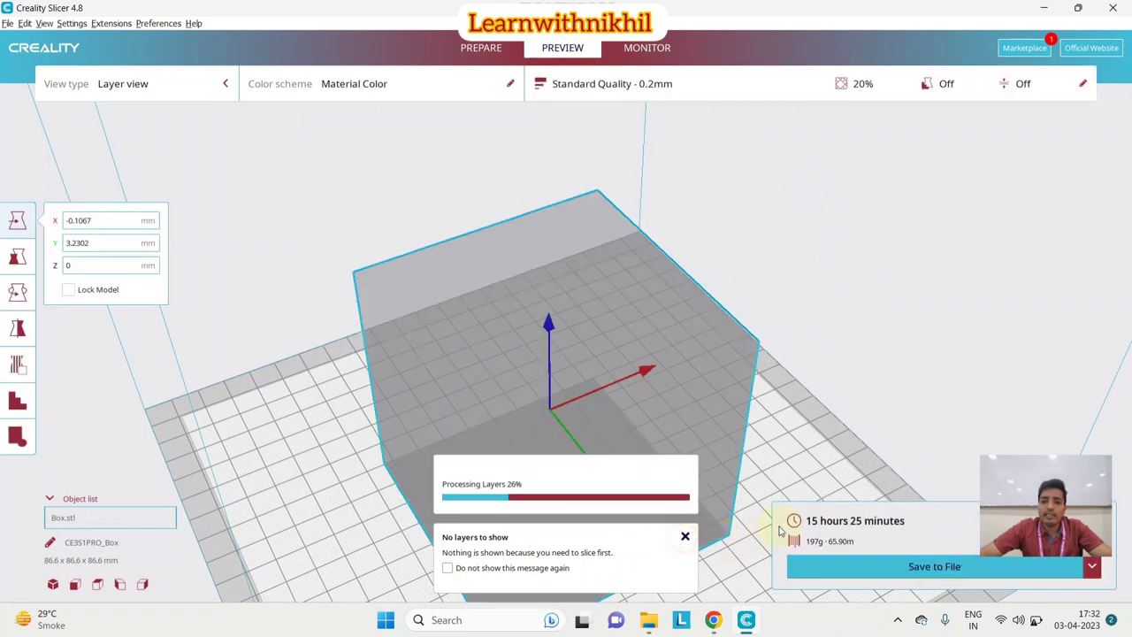
pyautogui.press('XF86MonBrightnessUp')
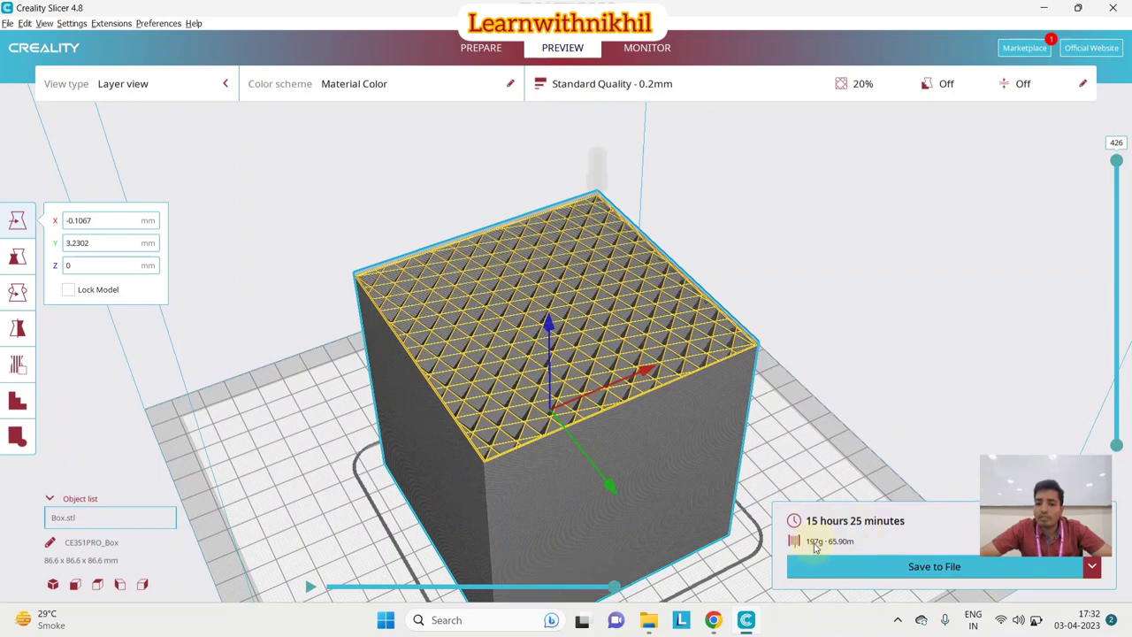
# Lower the preview to layer 291 and examine the 20% infill pattern inside the box
pyautogui.moveTo(1117, 163); pyautogui.dragTo(1116, 245)
pyautogui.scroll(5, 517, 429)
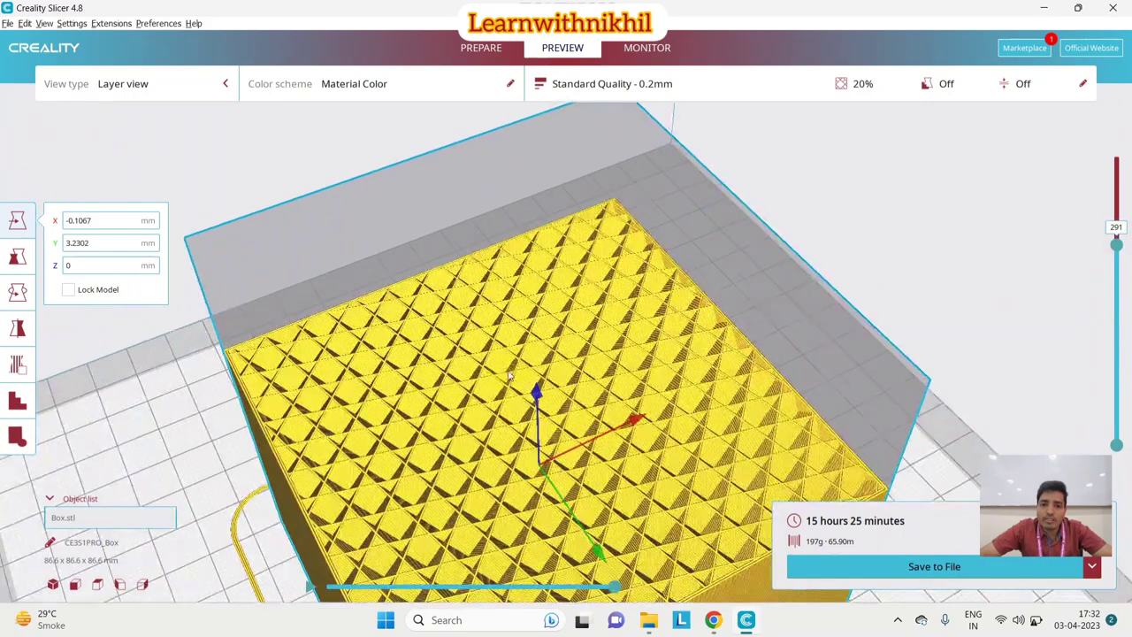
pyautogui.scroll(-5, 517, 425)
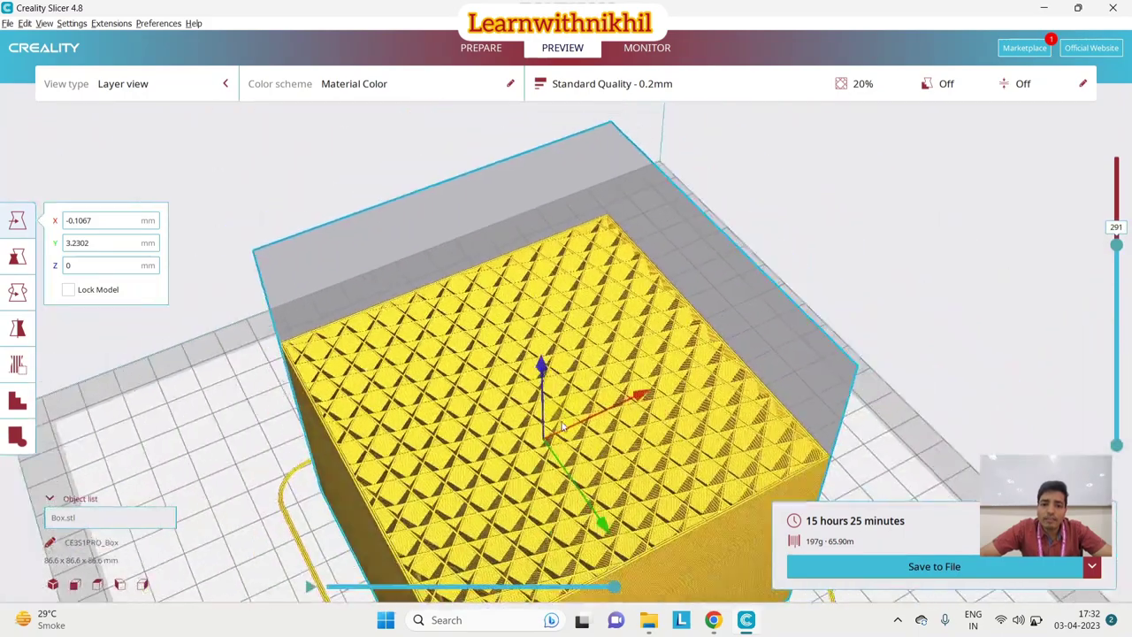
# Set the infill to 100%, slice the box again, and close the print settings and the missing-layers notice
pyautogui.click(611, 84)
pyautogui.moveTo(524, 227); pyautogui.dragTo(738, 226)
pyautogui.click(950, 567)
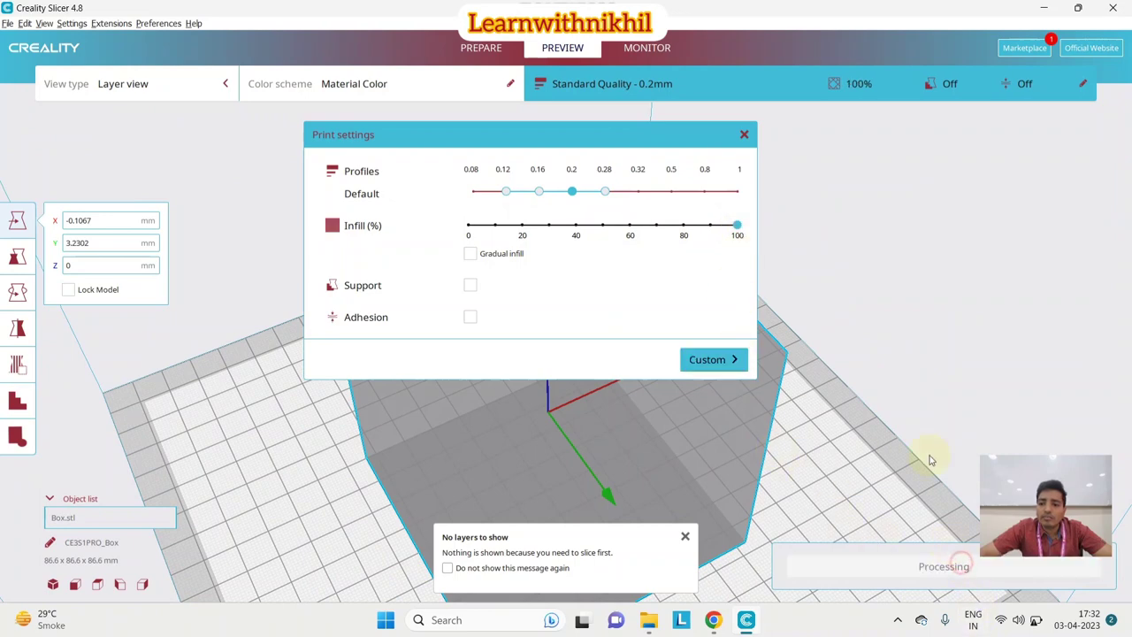
pyautogui.click(744, 134)
pyautogui.moveTo(815, 407); pyautogui.dragTo(719, 513, button='right')
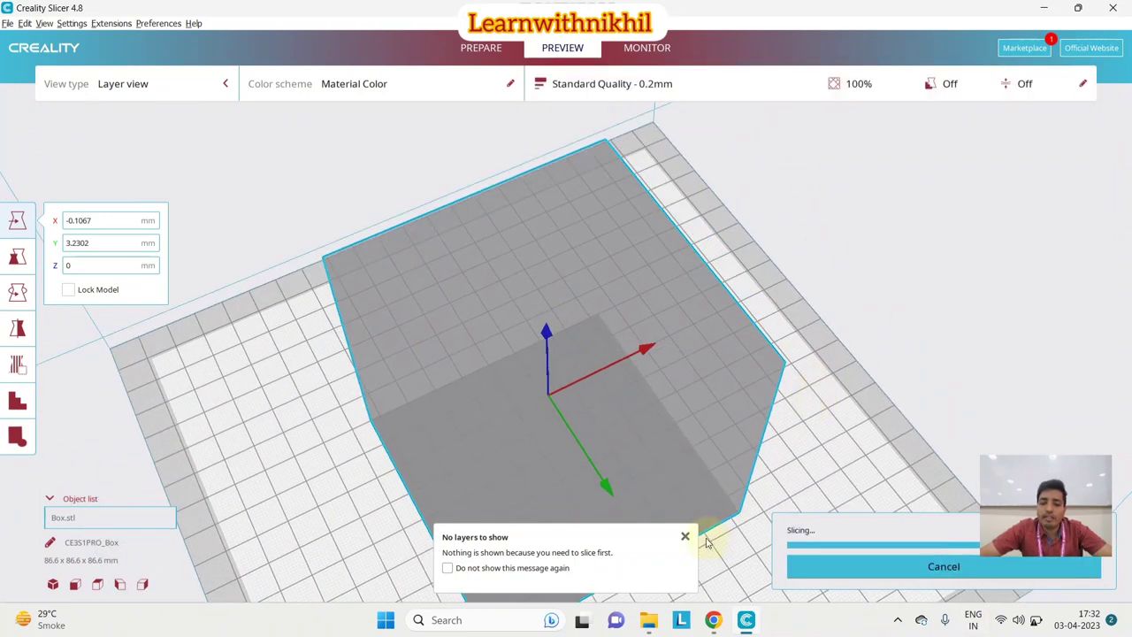
pyautogui.click(683, 536)
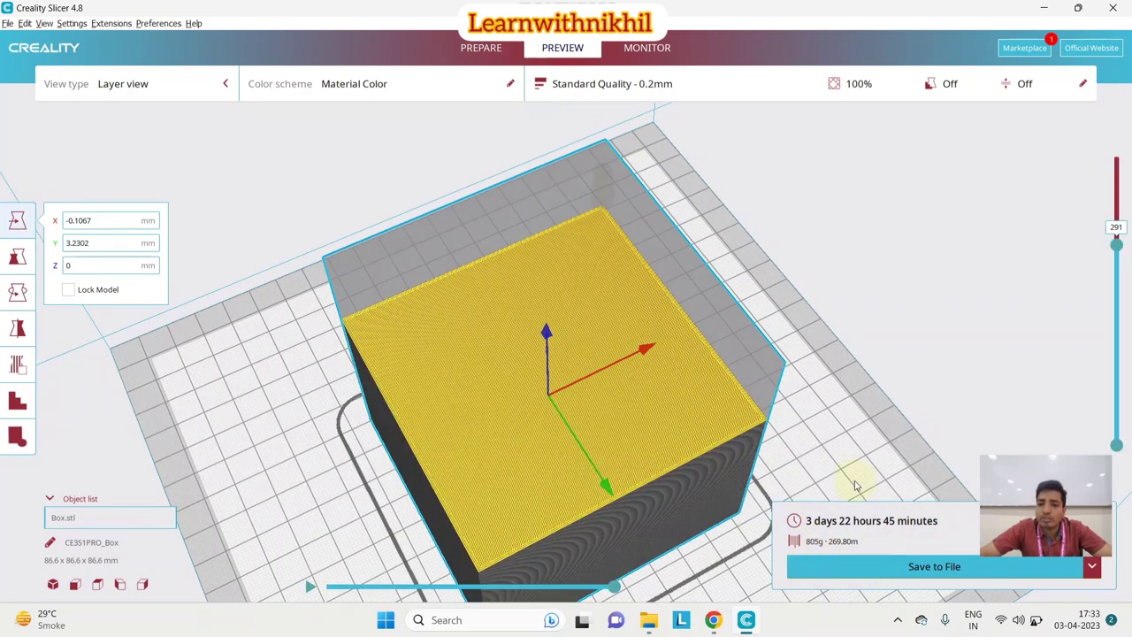
# Lower the preview to layer 261 and then 259, and examine the solid 100% infill inside the box
pyautogui.moveTo(860, 455); pyautogui.dragTo(895, 336, button='right')
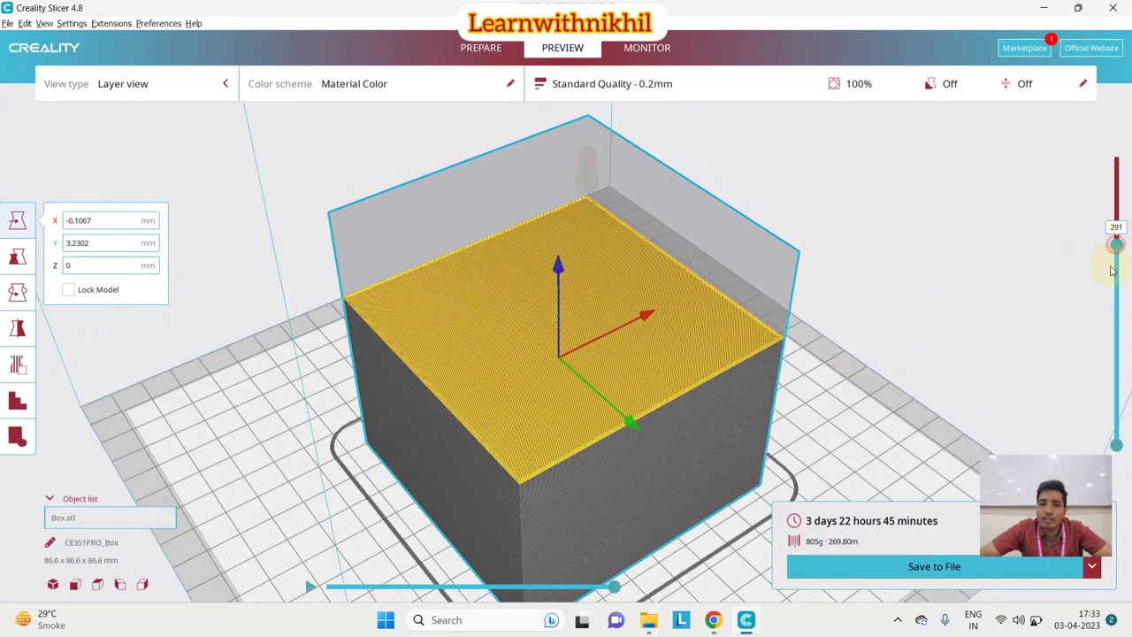
pyautogui.moveTo(1116, 248)
pyautogui.mouseDown()
pyautogui.moveTo(1116, 422)
pyautogui.moveTo(1116, 264)
pyautogui.mouseUp()
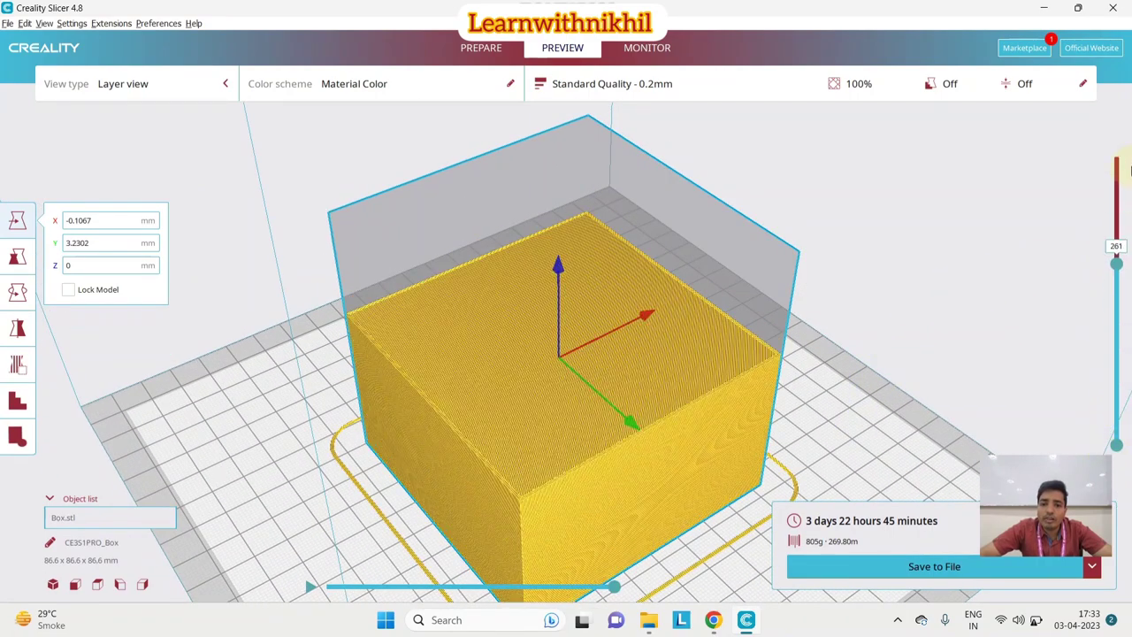
pyautogui.moveTo(1130, 170); pyautogui.dragTo(976, 329)
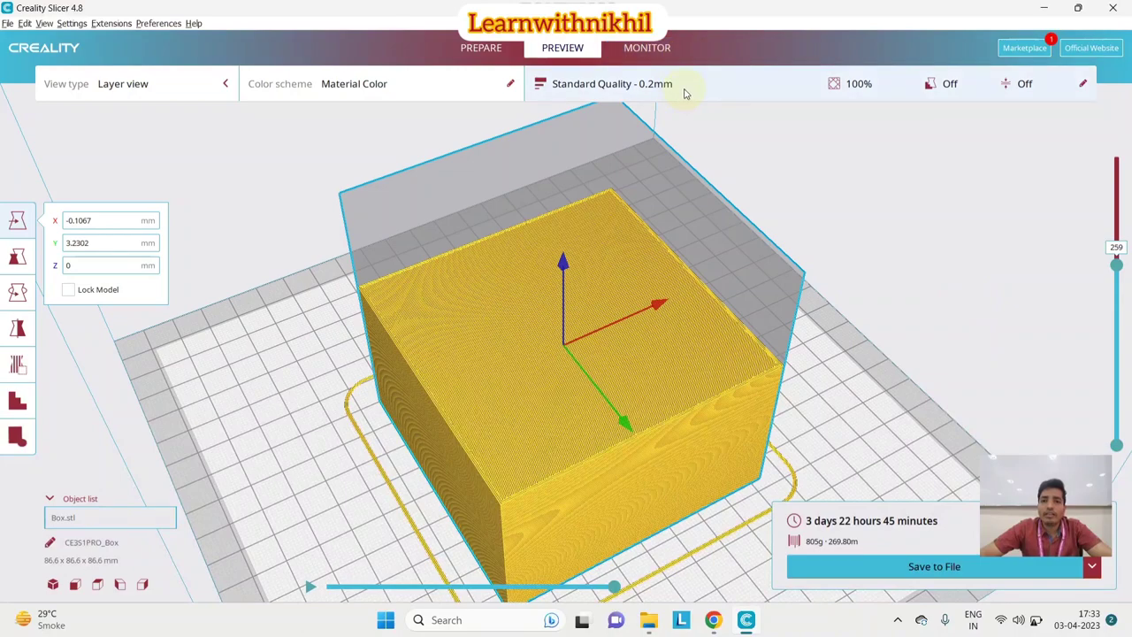
# Scale the box down uniformly to 56 mm per side and slice it with gradual infill enabled
pyautogui.click(16, 255)
pyautogui.moveTo(573, 274); pyautogui.dragTo(719, 278)
pyautogui.click(745, 102)
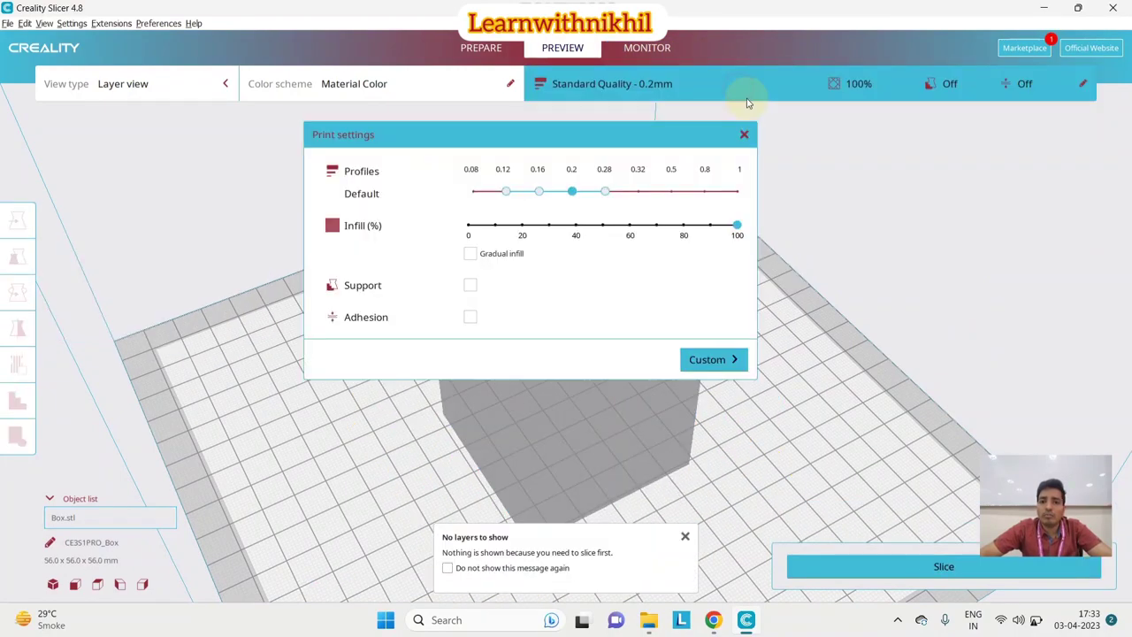
pyautogui.click(470, 256)
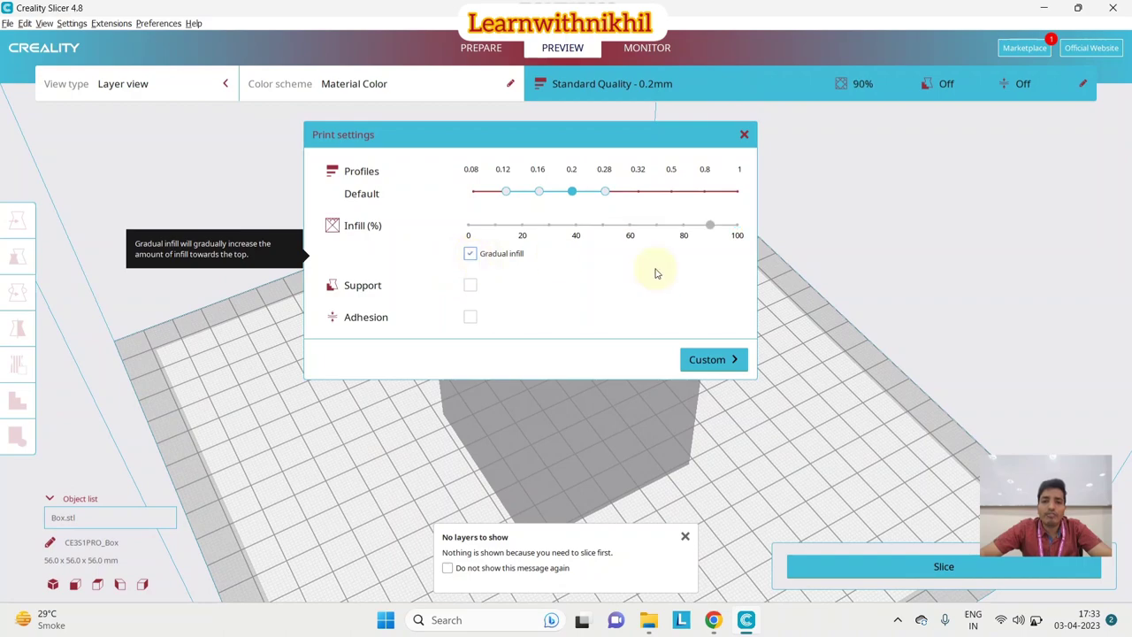
pyautogui.click(990, 569)
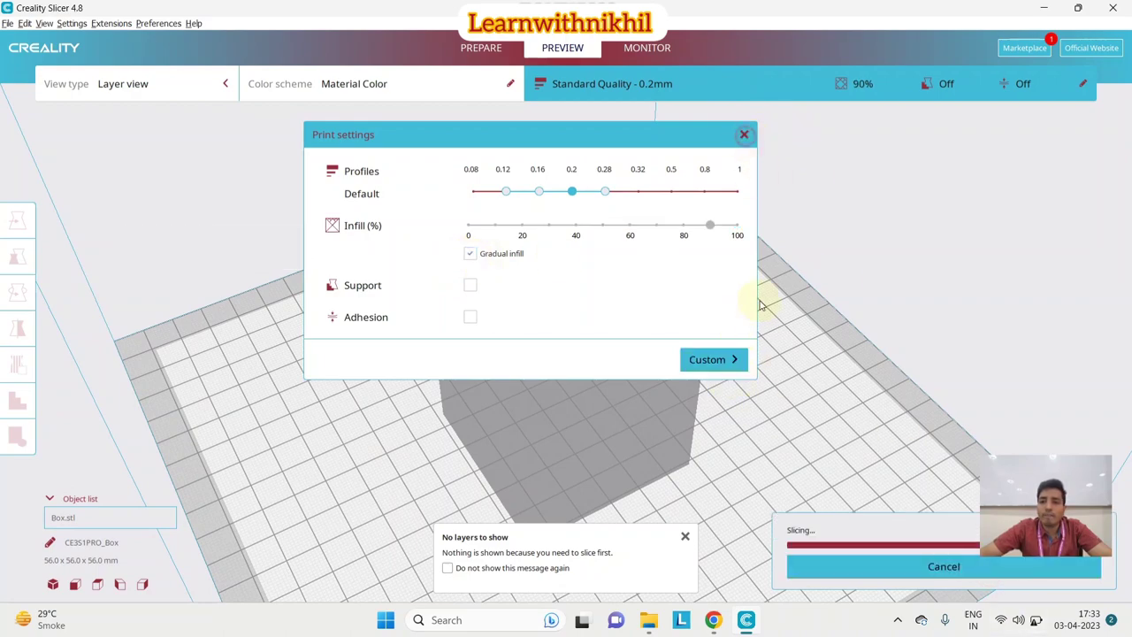
pyautogui.click(774, 349)
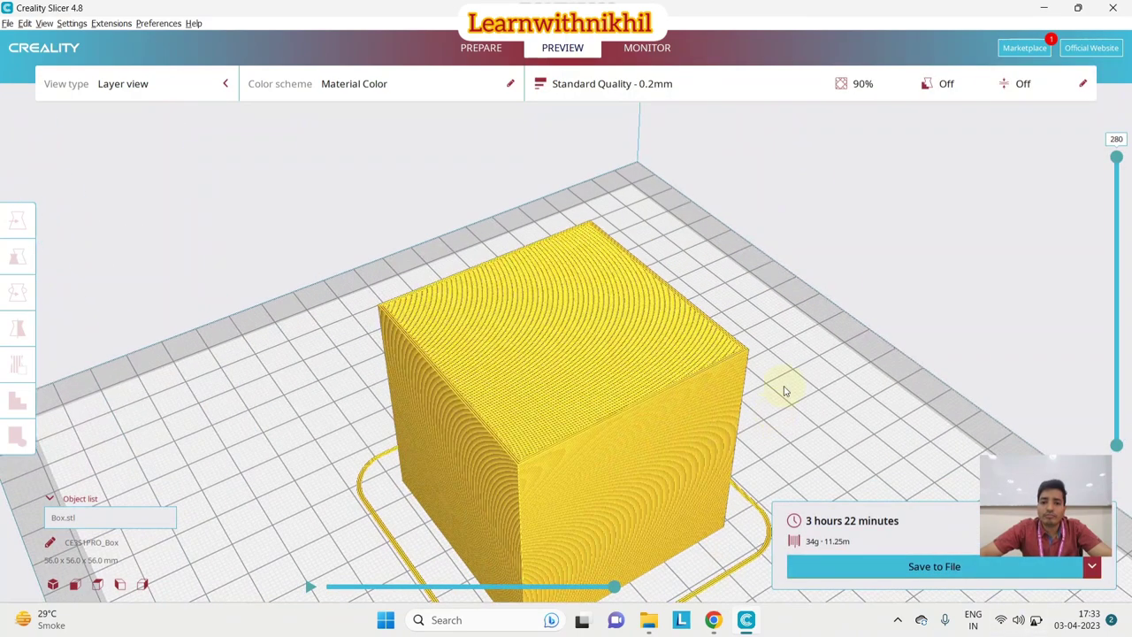
# Examine the gradual infill inside the box at layers 9 and 132, and return the preview to the top layer, 280
pyautogui.moveTo(783, 390); pyautogui.dragTo(810, 328, button='right')
pyautogui.moveTo(1118, 159); pyautogui.dragTo(1116, 415)
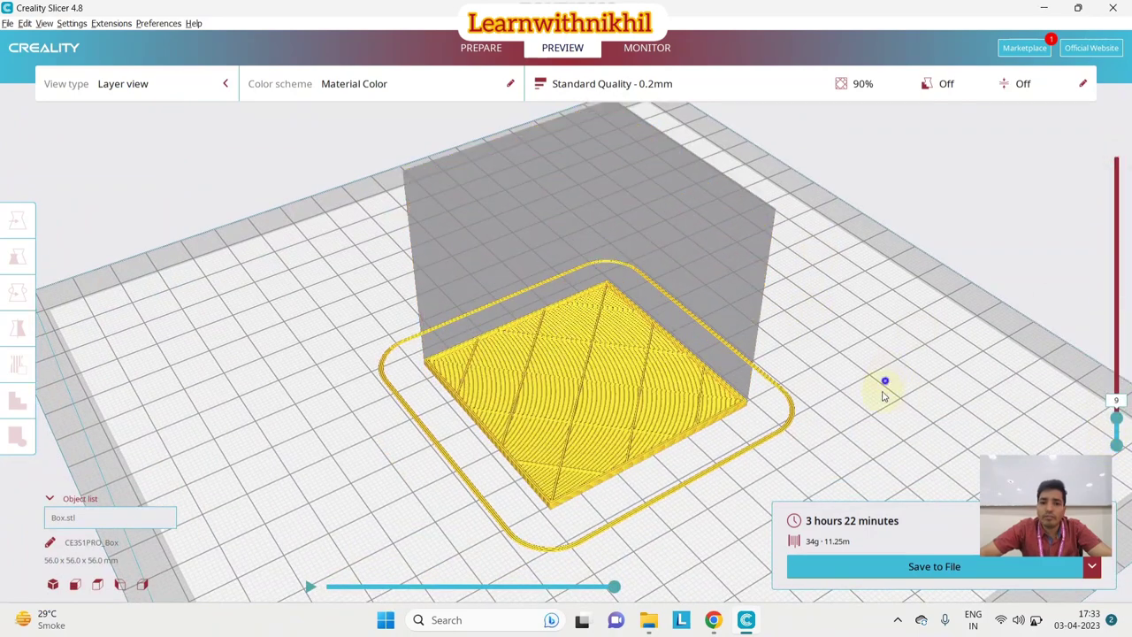
pyautogui.moveTo(884, 384); pyautogui.dragTo(800, 348, button='right')
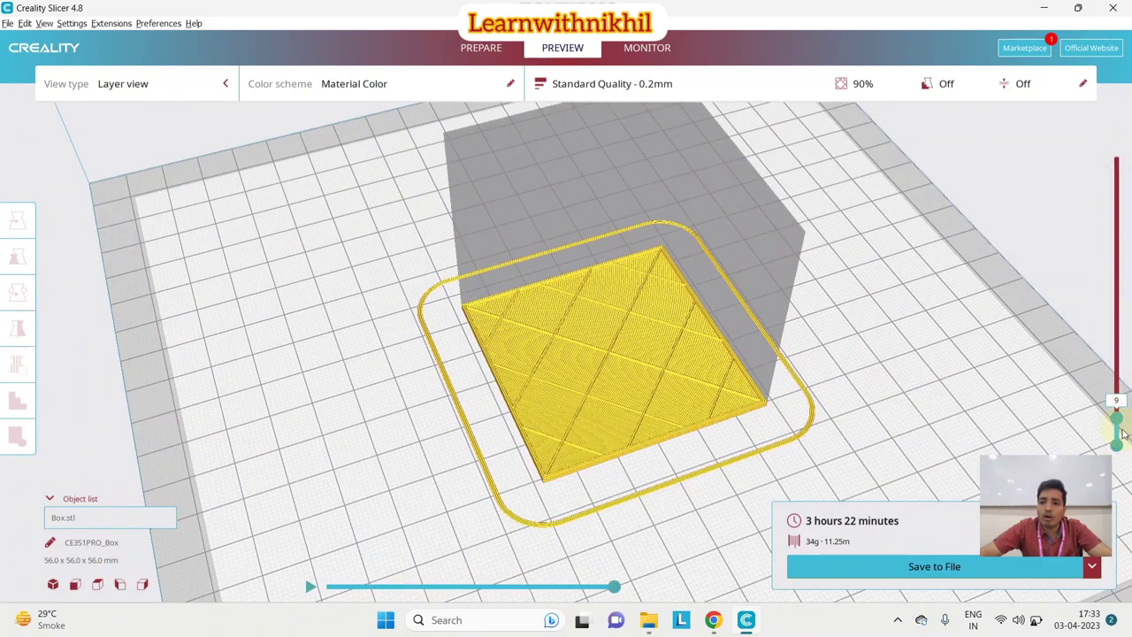
pyautogui.moveTo(1121, 433); pyautogui.dragTo(1121, 301)
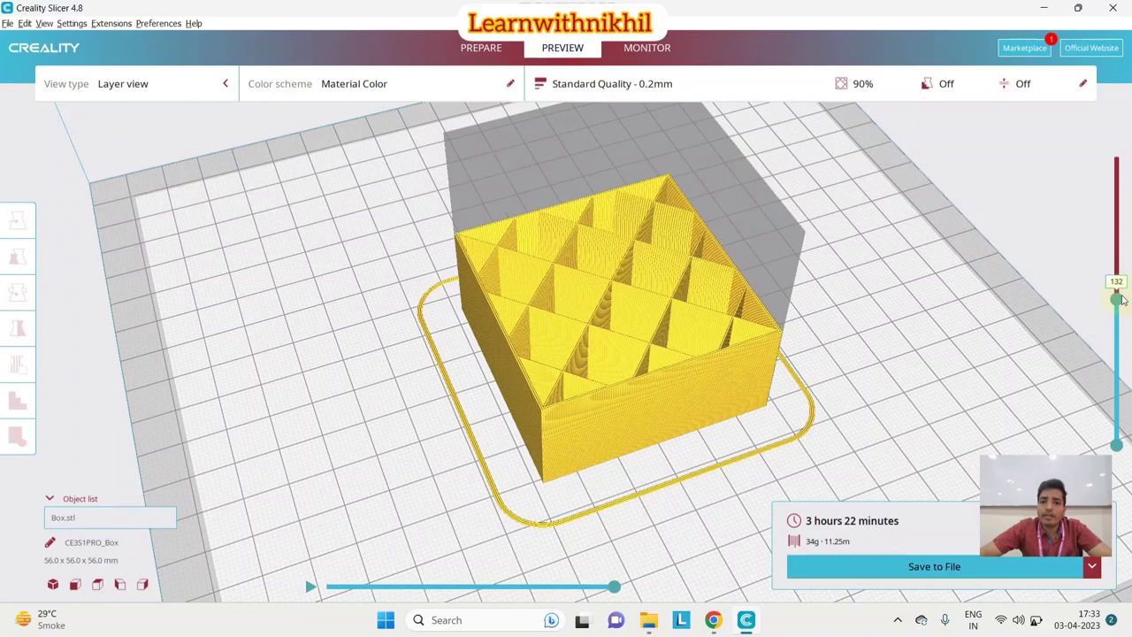
pyautogui.moveTo(998, 264); pyautogui.dragTo(1108, 339, button='right')
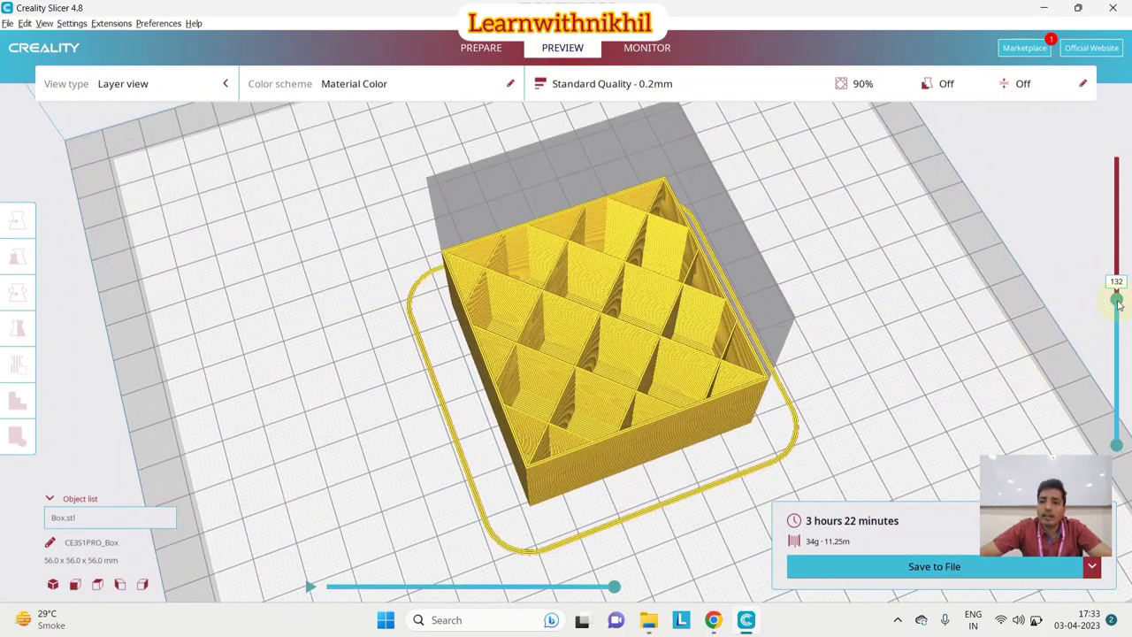
pyautogui.moveTo(1118, 304); pyautogui.dragTo(1122, 146)
pyautogui.moveTo(939, 196); pyautogui.dragTo(434, 223, button='right')
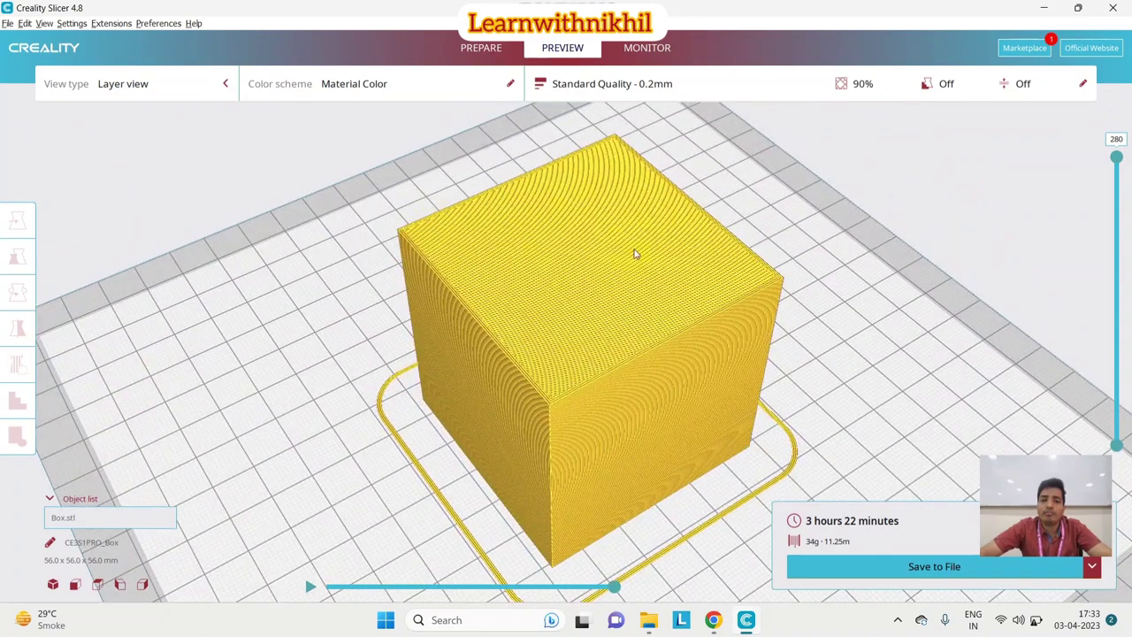
# Disable gradual infill, set the infill to 10%, and enable support in the print settings
pyautogui.click(787, 86)
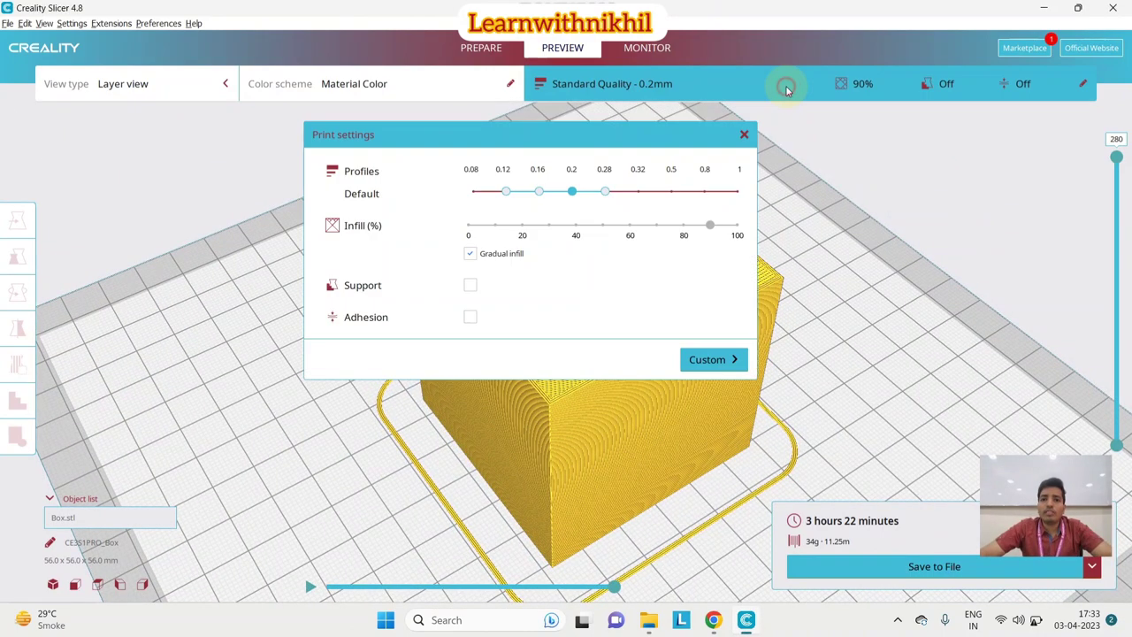
pyautogui.click(474, 291)
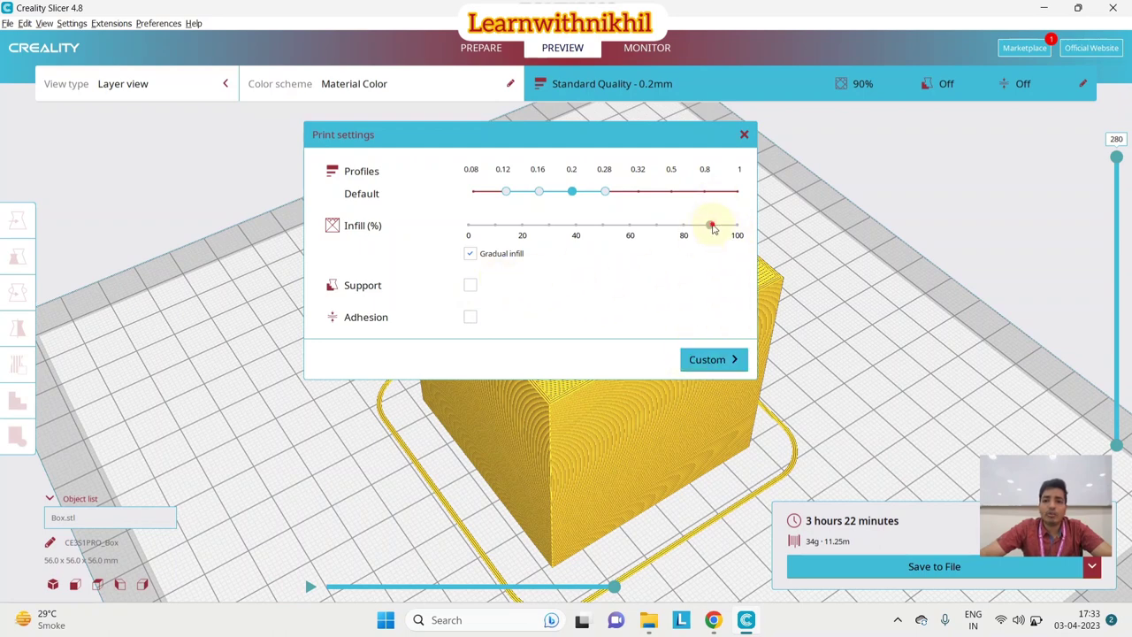
pyautogui.click(469, 252)
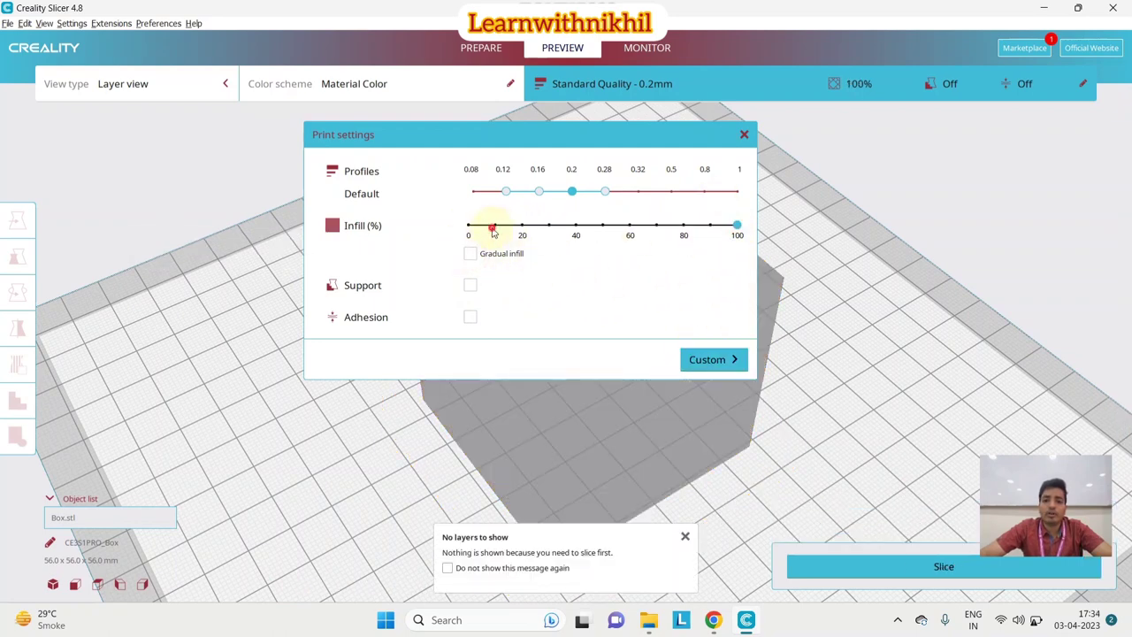
pyautogui.click(492, 229)
pyautogui.click(469, 286)
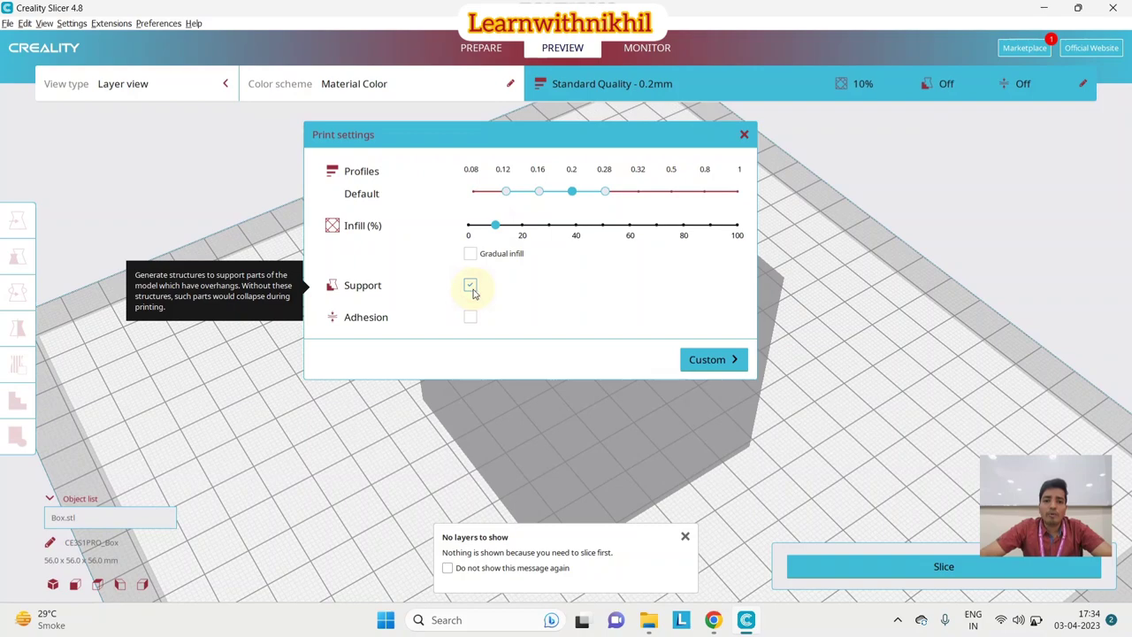
pyautogui.click(471, 288)
pyautogui.click(744, 135)
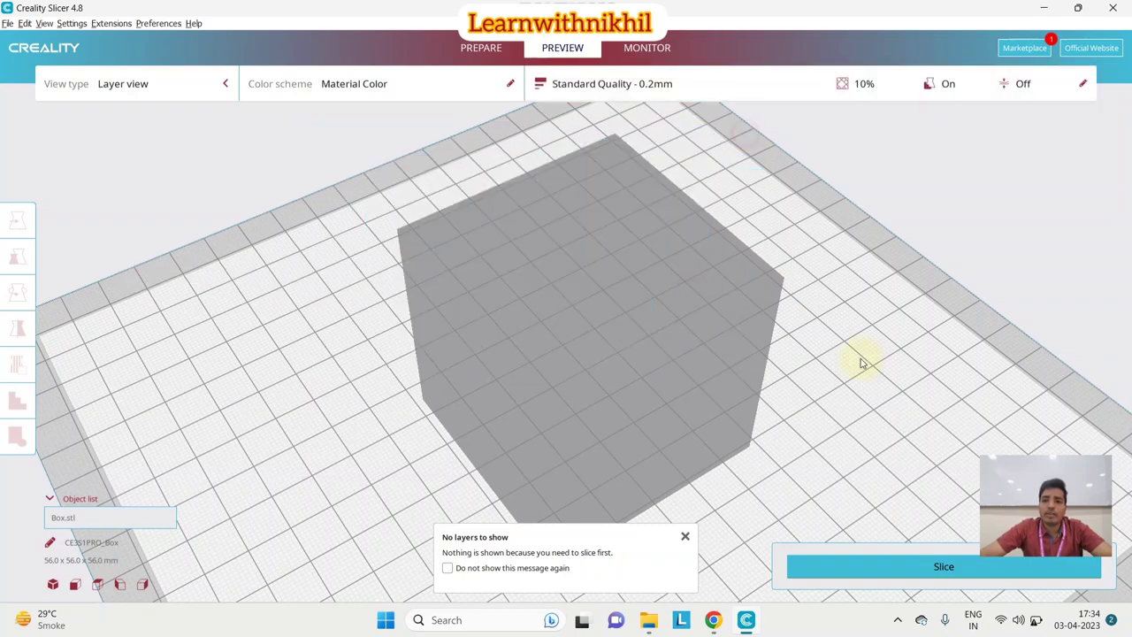
# Return to the preparation stage and rotate the box 45° about its green axis so that it stands on one edge
pyautogui.click(481, 48)
pyautogui.moveTo(854, 403); pyautogui.dragTo(622, 340, button='right')
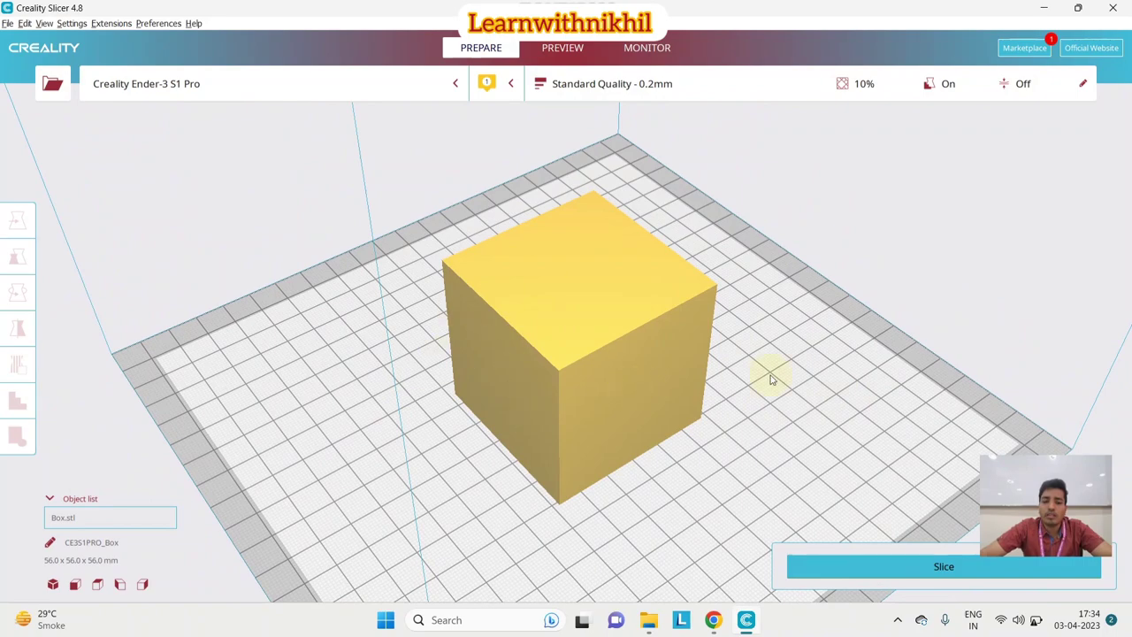
pyautogui.moveTo(771, 378); pyautogui.dragTo(712, 364, button='right')
pyautogui.click(621, 287)
pyautogui.click(17, 292)
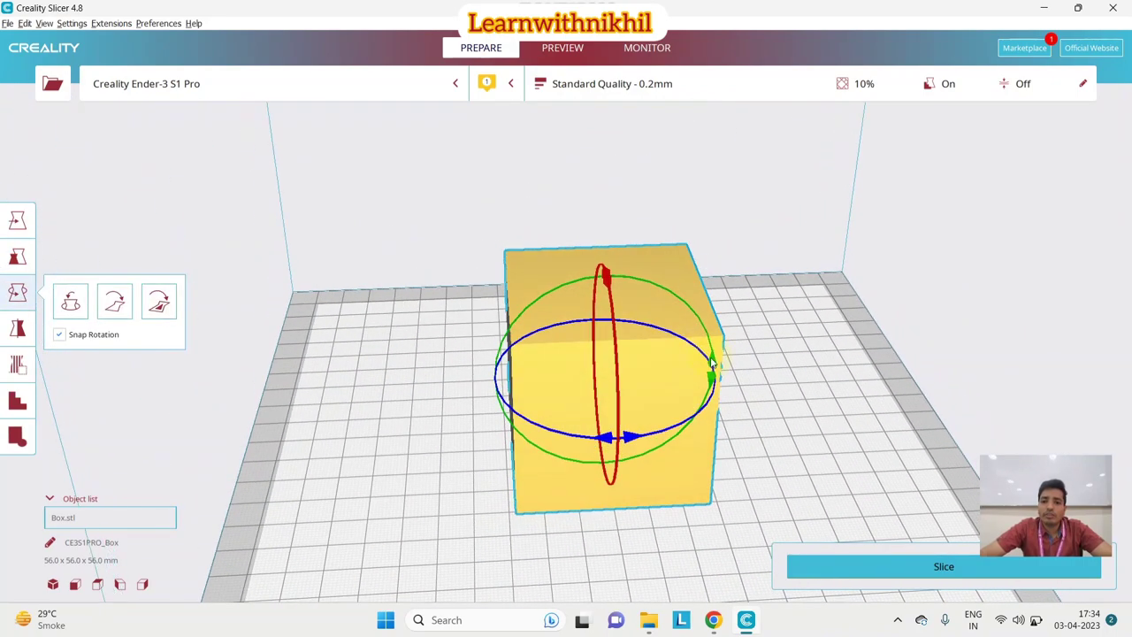
pyautogui.moveTo(712, 366); pyautogui.dragTo(674, 262)
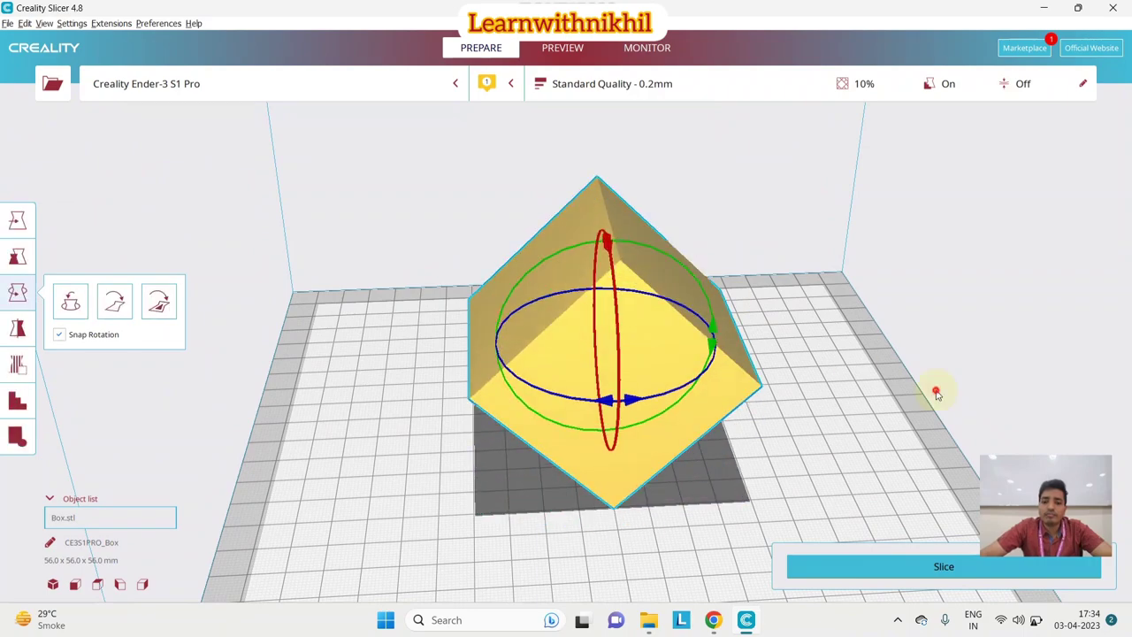
pyautogui.click(840, 427)
pyautogui.moveTo(840, 427)
pyautogui.mouseDown(button='right')
pyautogui.moveTo(970, 385)
pyautogui.moveTo(557, 497)
pyautogui.mouseUp(button='right')
pyautogui.moveTo(480, 582)
pyautogui.mouseDown(button='right')
pyautogui.moveTo(491, 497)
pyautogui.moveTo(568, 518)
pyautogui.moveTo(531, 560)
pyautogui.moveTo(472, 527)
pyautogui.moveTo(498, 488)
pyautogui.mouseUp(button='right')
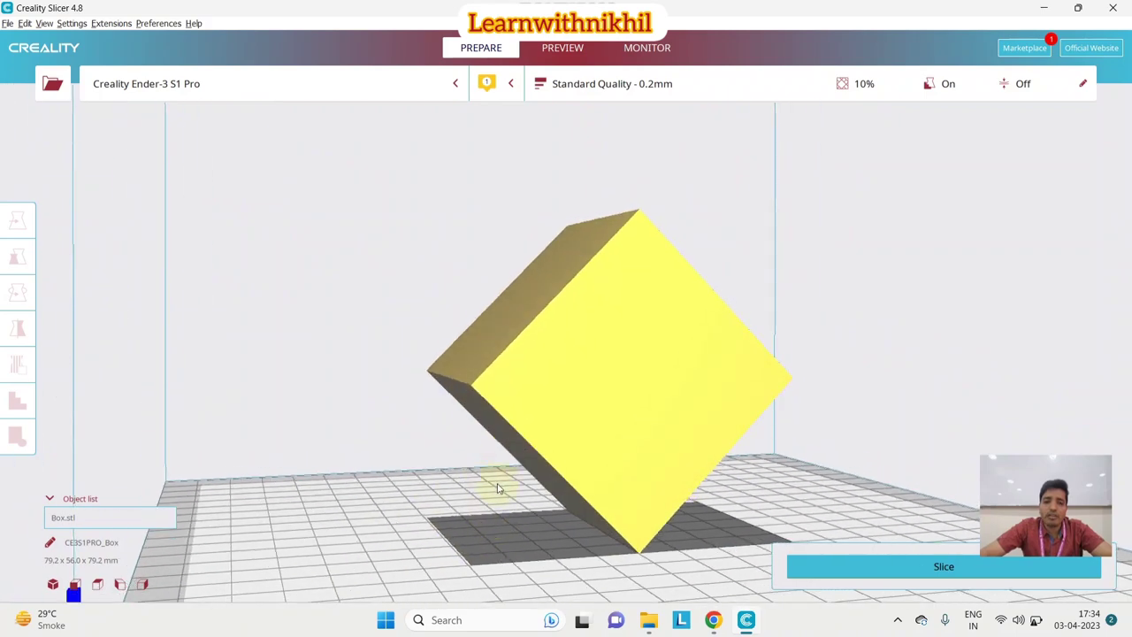
# Slice the tilted box with support enabled and inspect the support structures under its overhanging faces in the preview
pyautogui.click(690, 96)
pyautogui.click(917, 567)
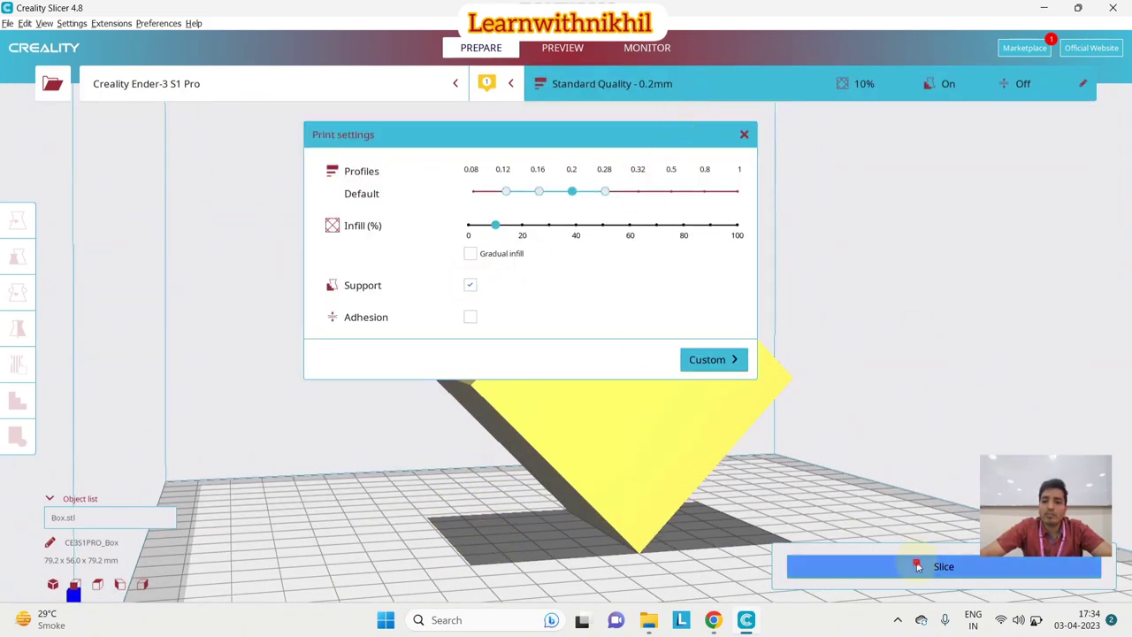
pyautogui.click(535, 508)
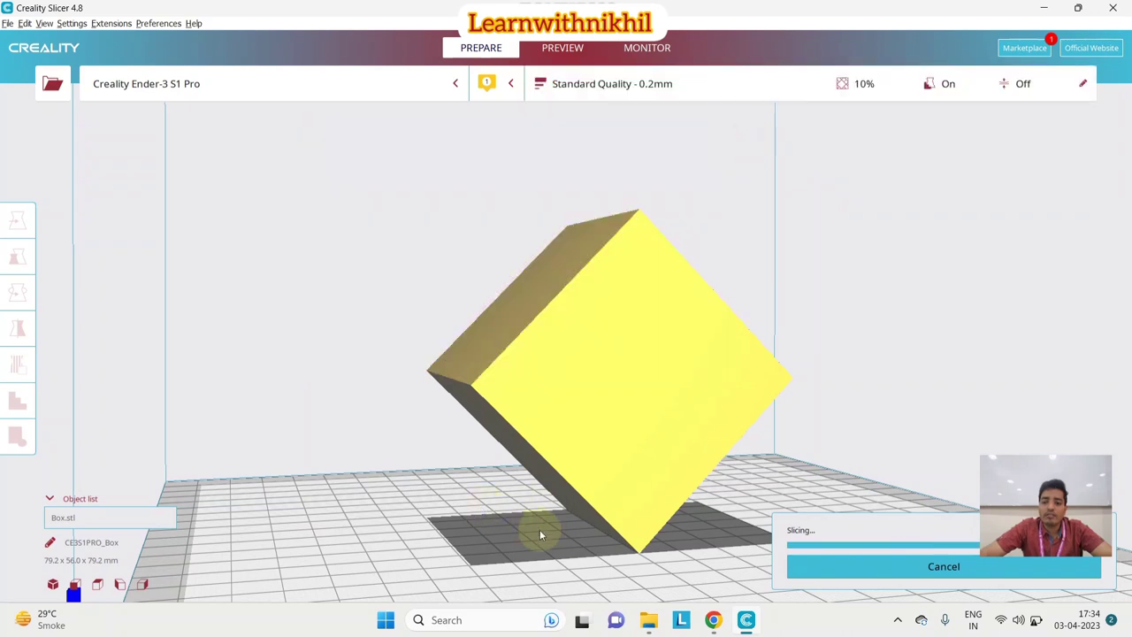
pyautogui.click(810, 572)
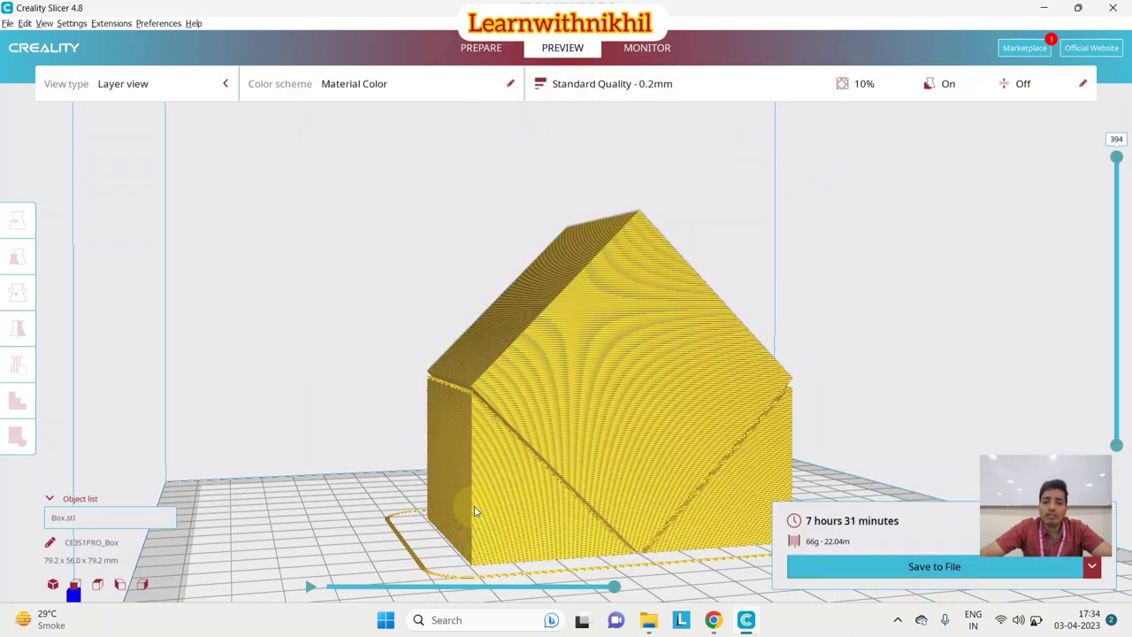
pyautogui.scroll(4, 392, 477)
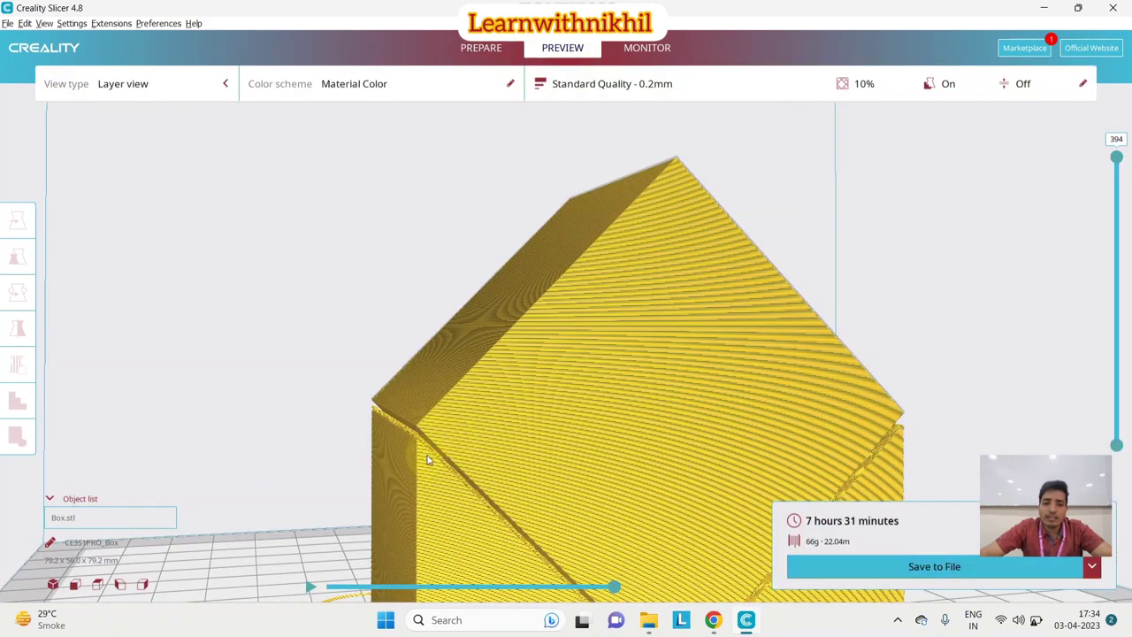
pyautogui.scroll(-4, 427, 458)
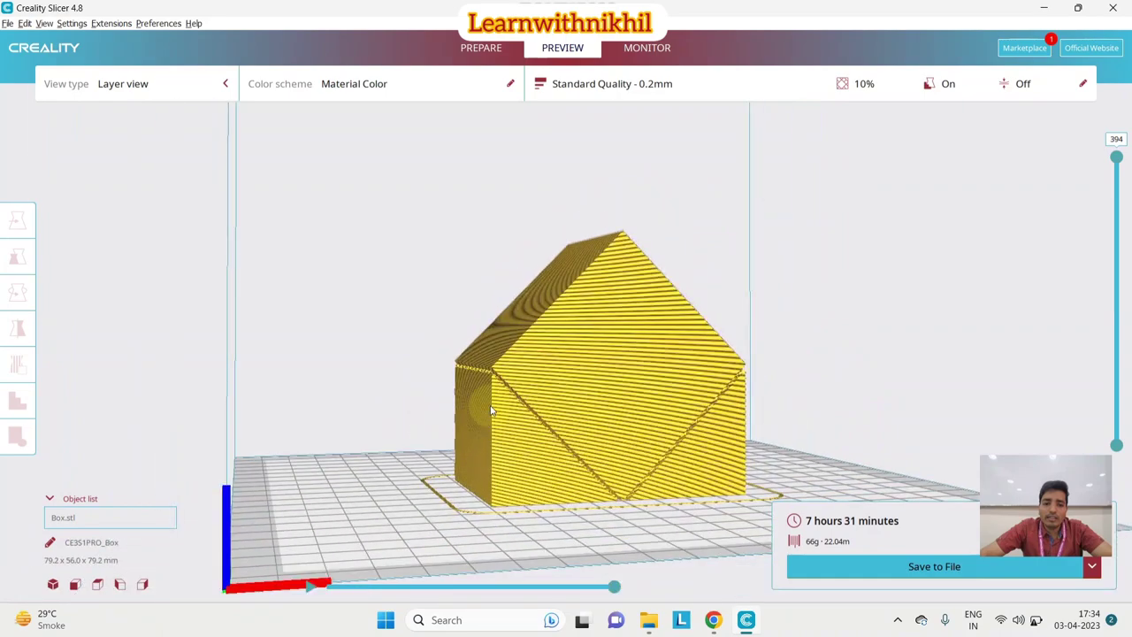
# Return to the preparation stage and rotate the box about its green axis until it lies flat on the build plate
pyautogui.click(482, 48)
pyautogui.moveTo(808, 374); pyautogui.dragTo(713, 324, button='right')
pyautogui.click(629, 332)
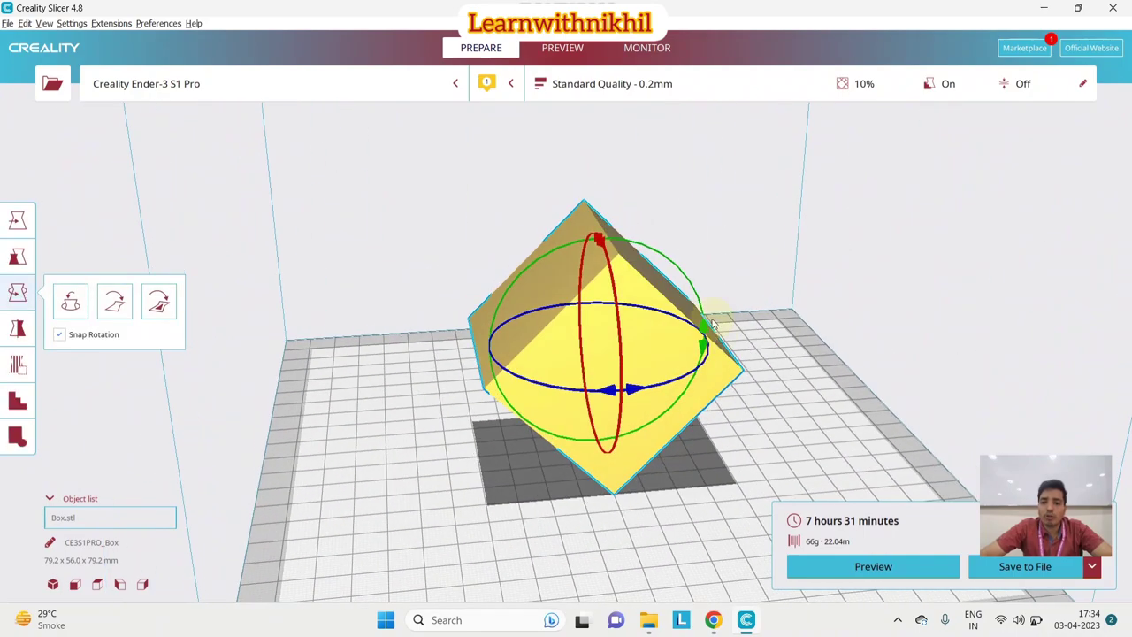
pyautogui.moveTo(707, 329); pyautogui.dragTo(714, 397)
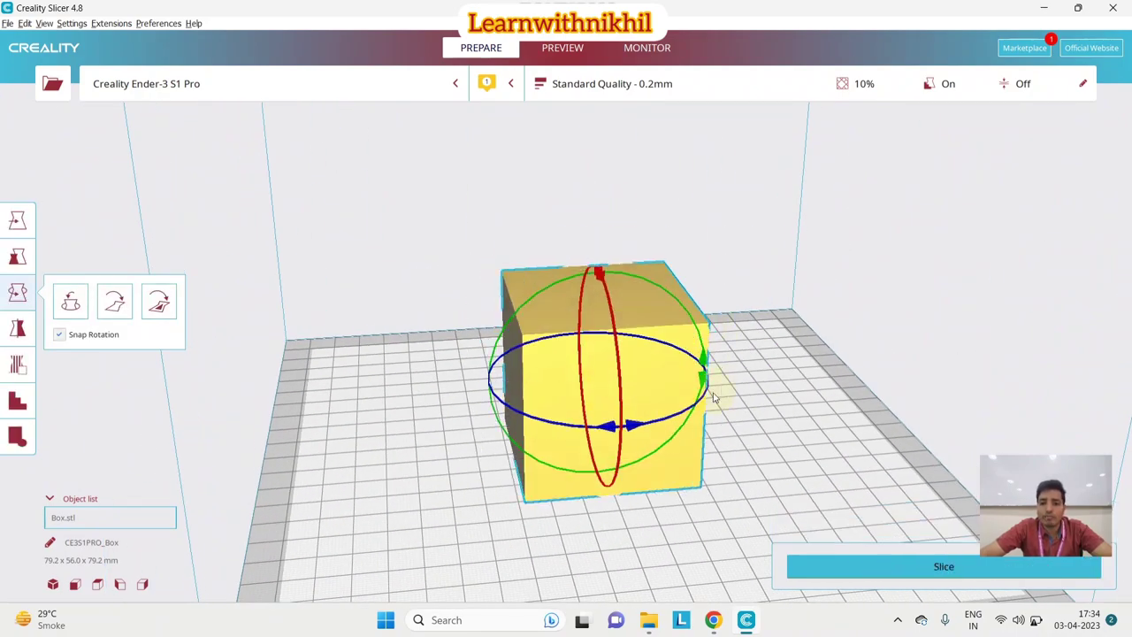
pyautogui.click(725, 392)
# Open the custom print settings and look through the Quality, Shell and Infill parameters of the Standard Quality profile
pyautogui.click(733, 84)
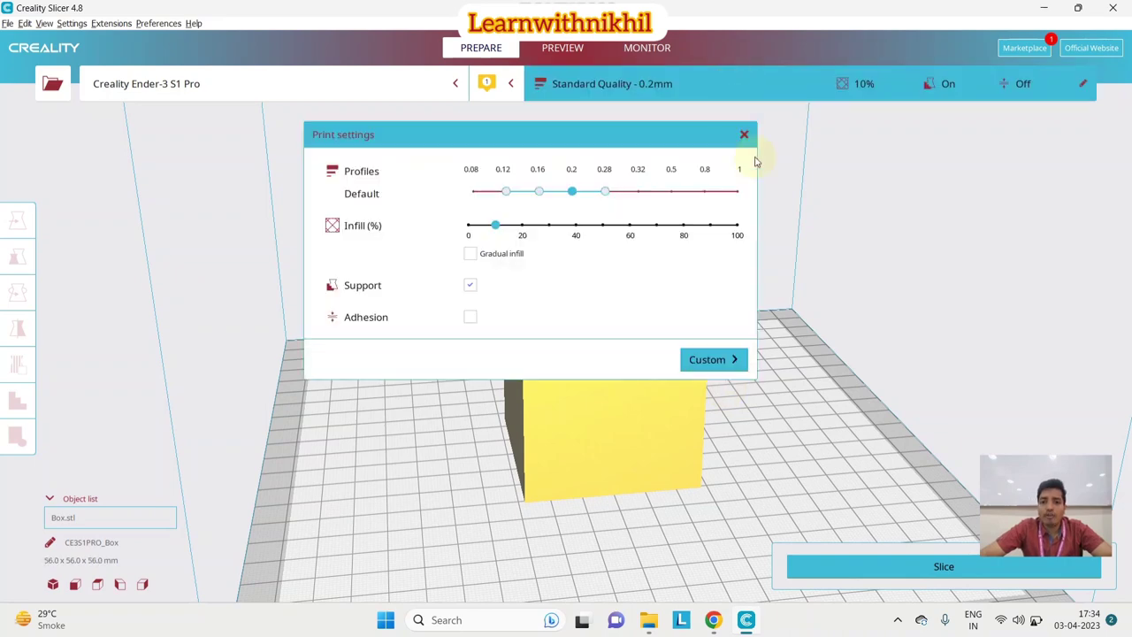
pyautogui.click(736, 360)
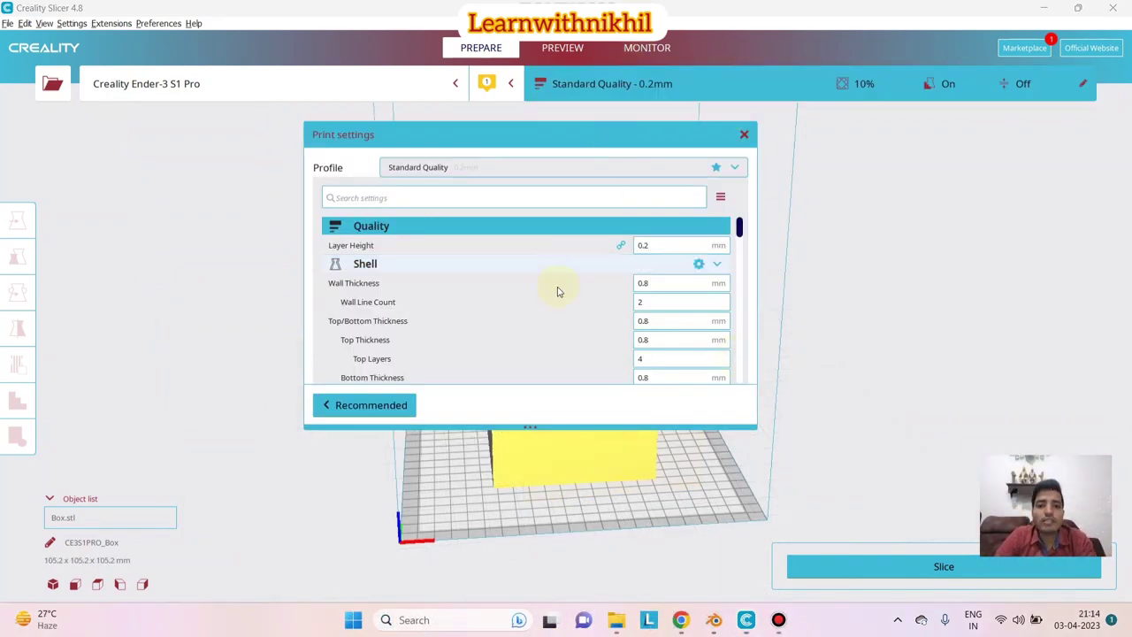
pyautogui.moveTo(554, 283)
pyautogui.scroll(-10, 552, 265)
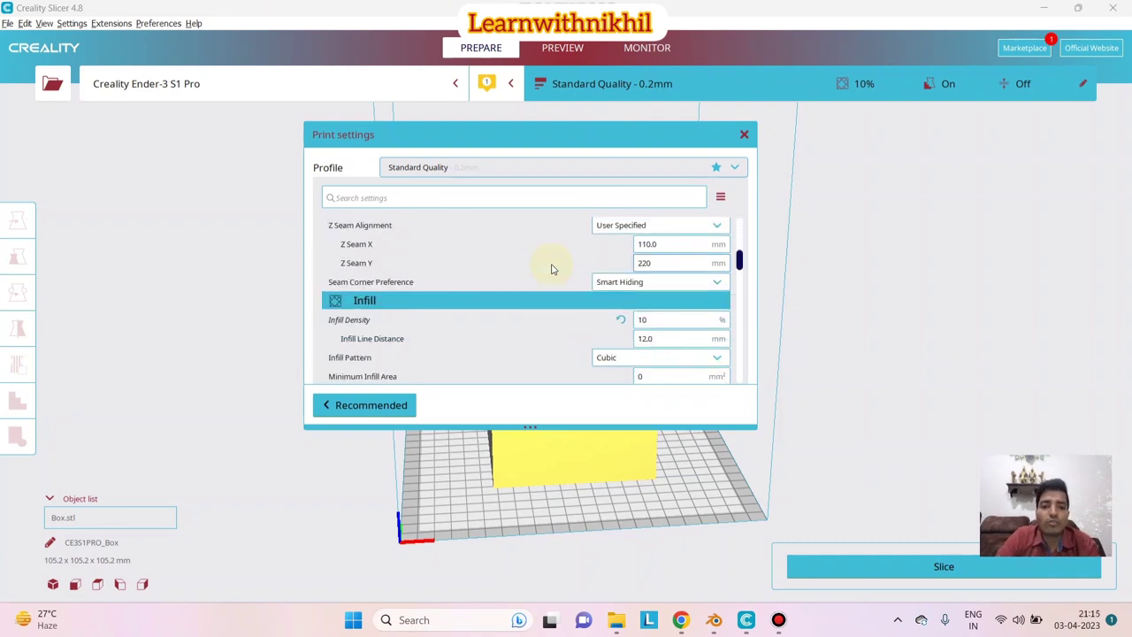
pyautogui.scroll(8, 552, 269)
pyautogui.scroll(3, 550, 265)
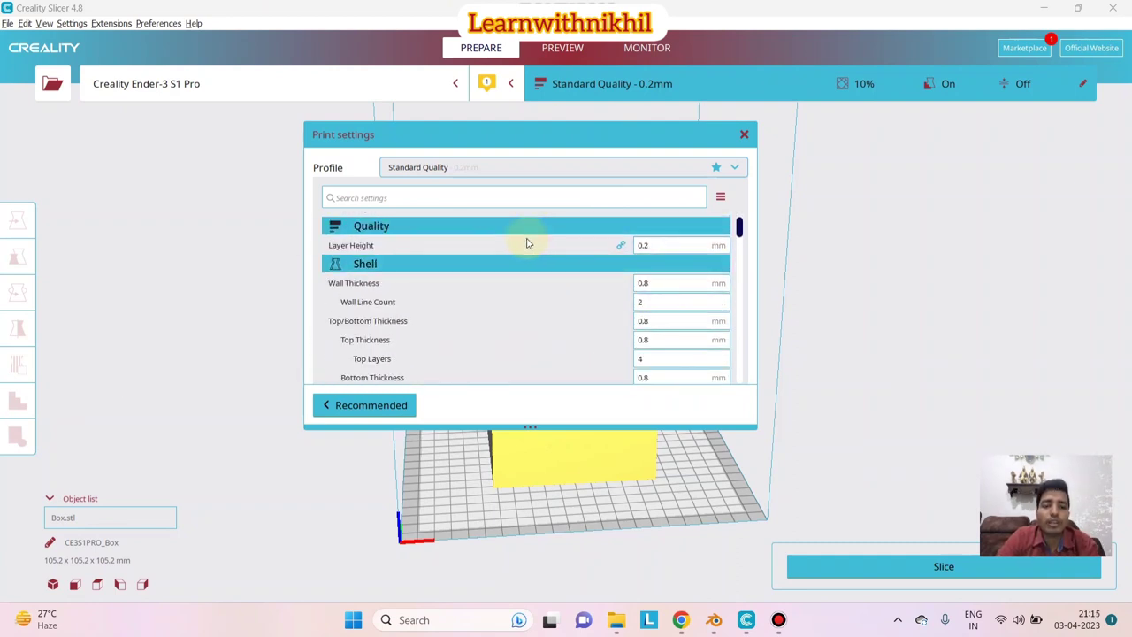
# Close the print settings and slice the upright box with the Standard Quality 0.2 mm profile
pyautogui.moveTo(528, 242)
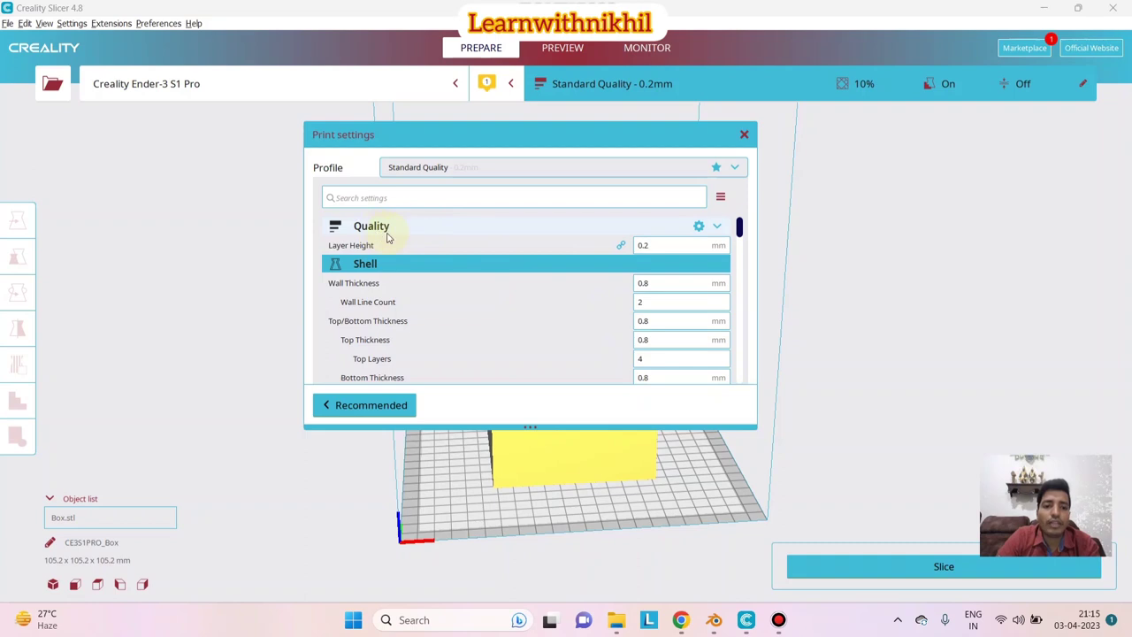
pyautogui.moveTo(358, 250)
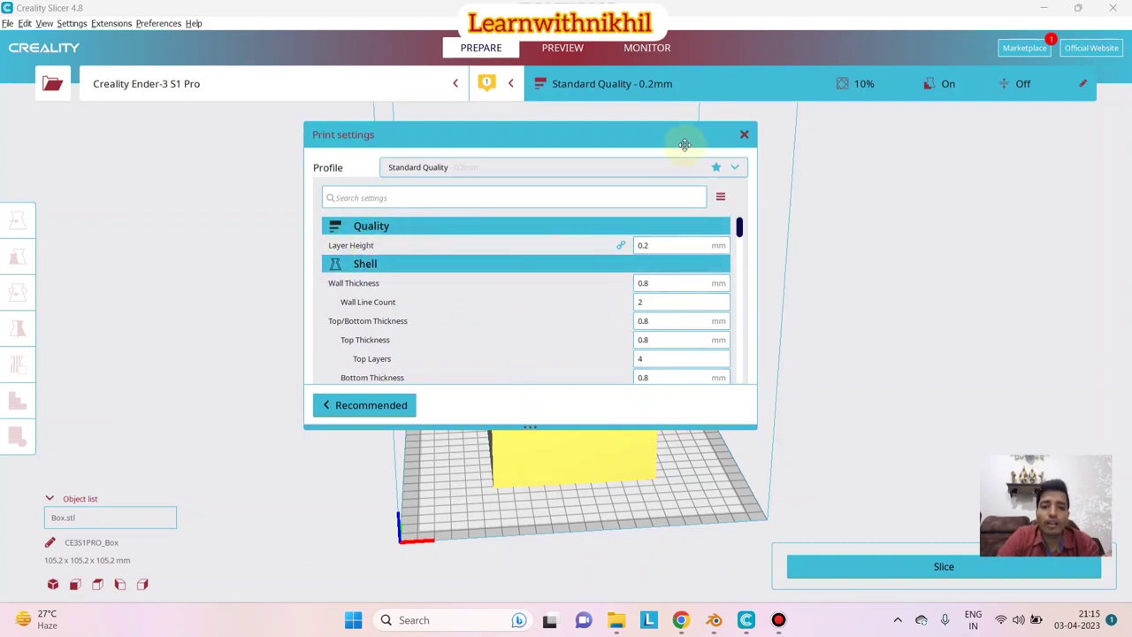
pyautogui.click(744, 134)
pyautogui.scroll(5, 596, 469)
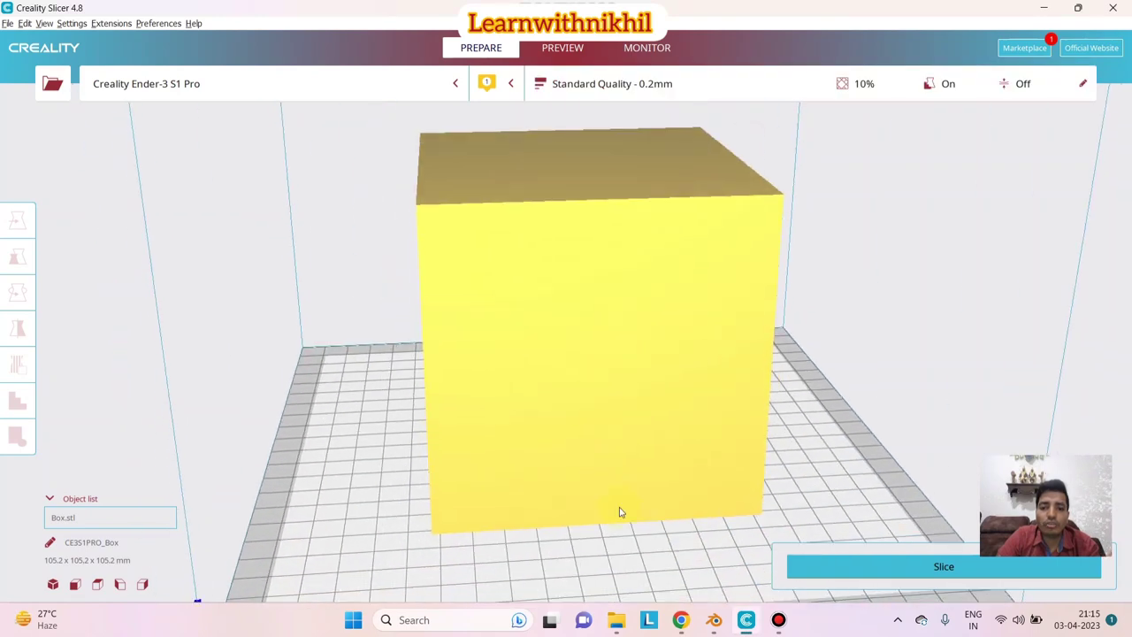
pyautogui.scroll(2, 619, 513)
pyautogui.scroll(-4, 619, 533)
pyautogui.click(890, 566)
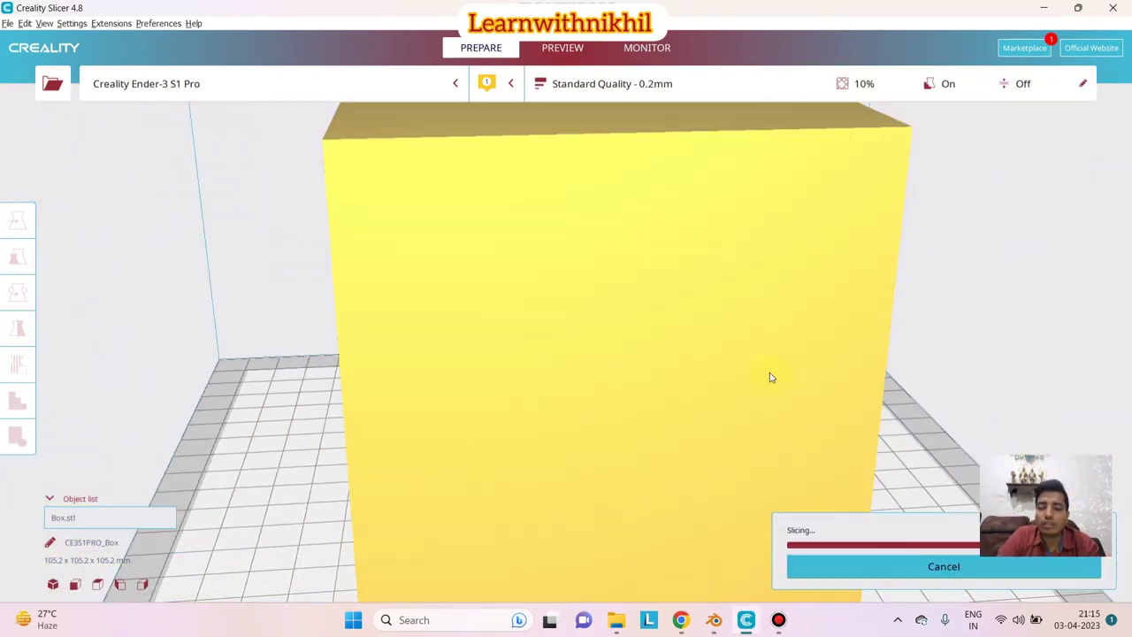
# Preview the sliced box and inspect the individual layer lines along its side and top edge
pyautogui.scroll(-3, 643, 320)
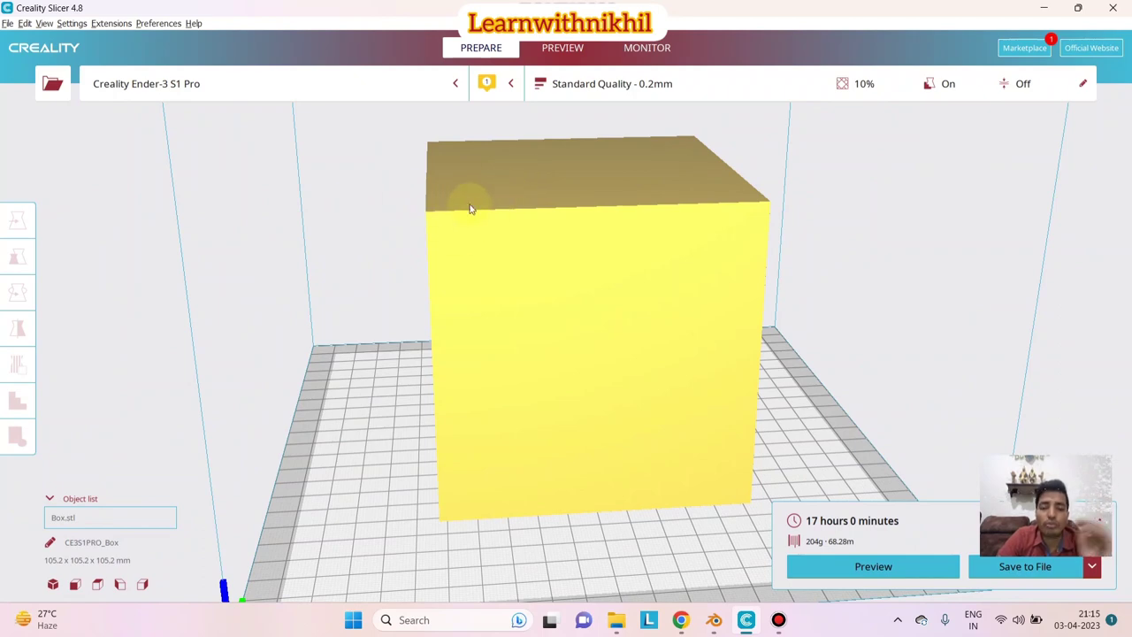
pyautogui.click(884, 566)
pyautogui.scroll(5, 492, 210)
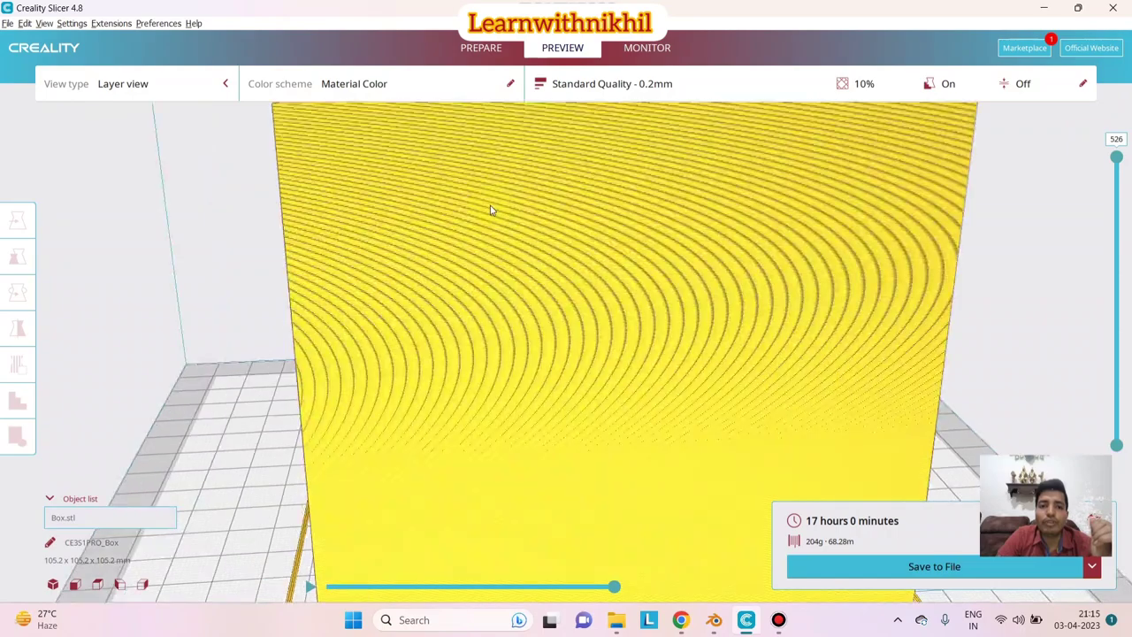
pyautogui.scroll(-3, 586, 281)
pyautogui.scroll(8, 578, 275)
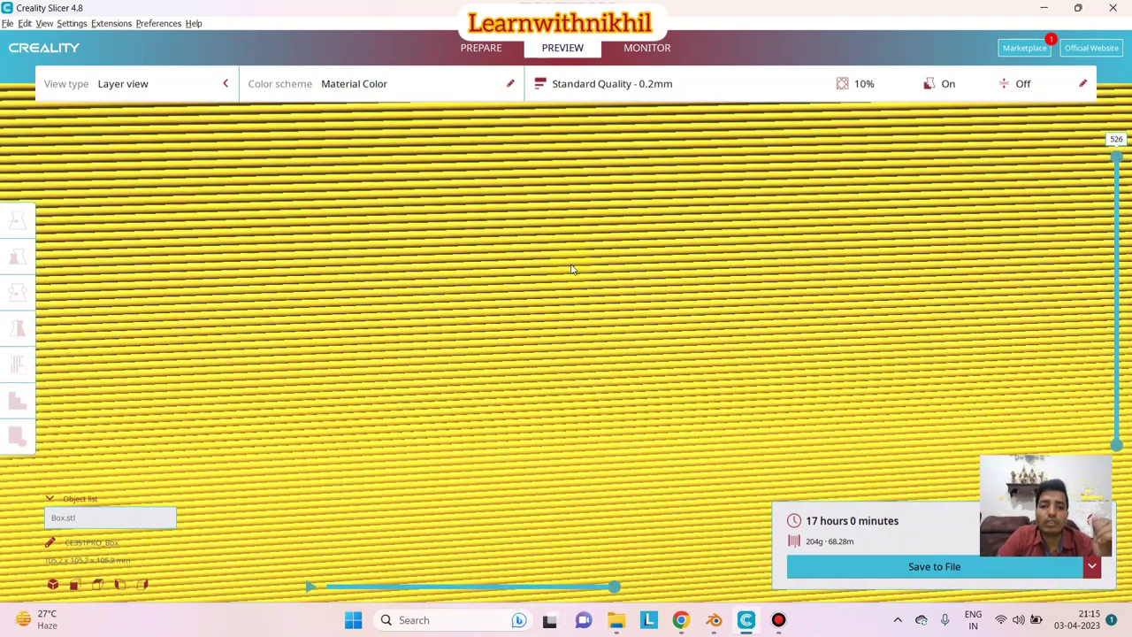
pyautogui.moveTo(571, 262); pyautogui.dragTo(593, 384, button='right')
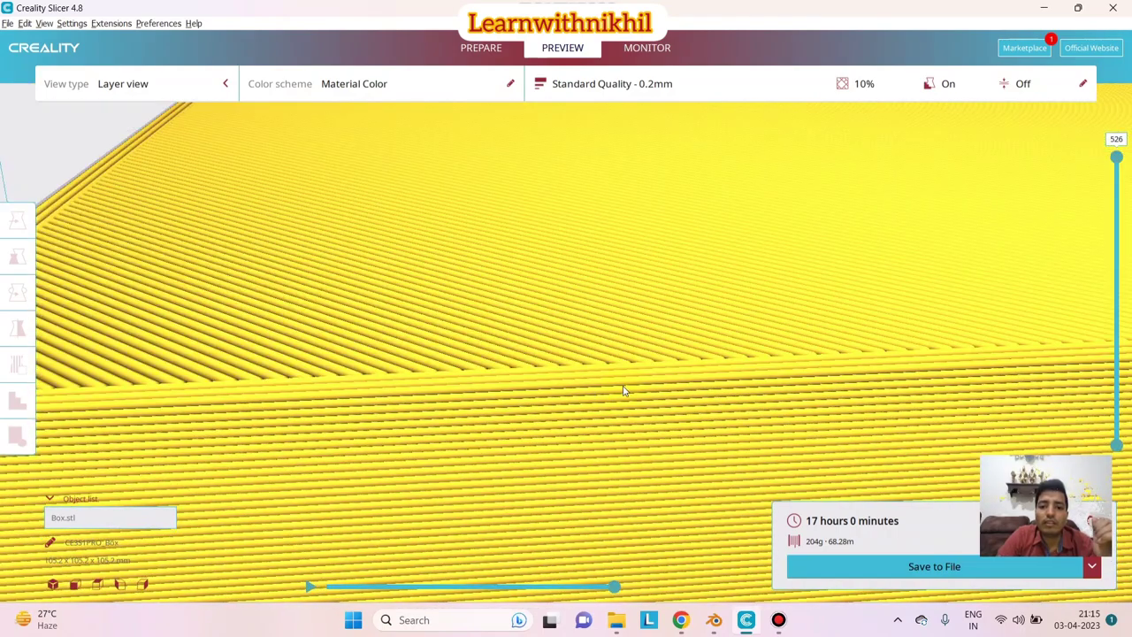
# Set the layer height to 0.1 mm in the print settings and slice the box again
pyautogui.click(666, 86)
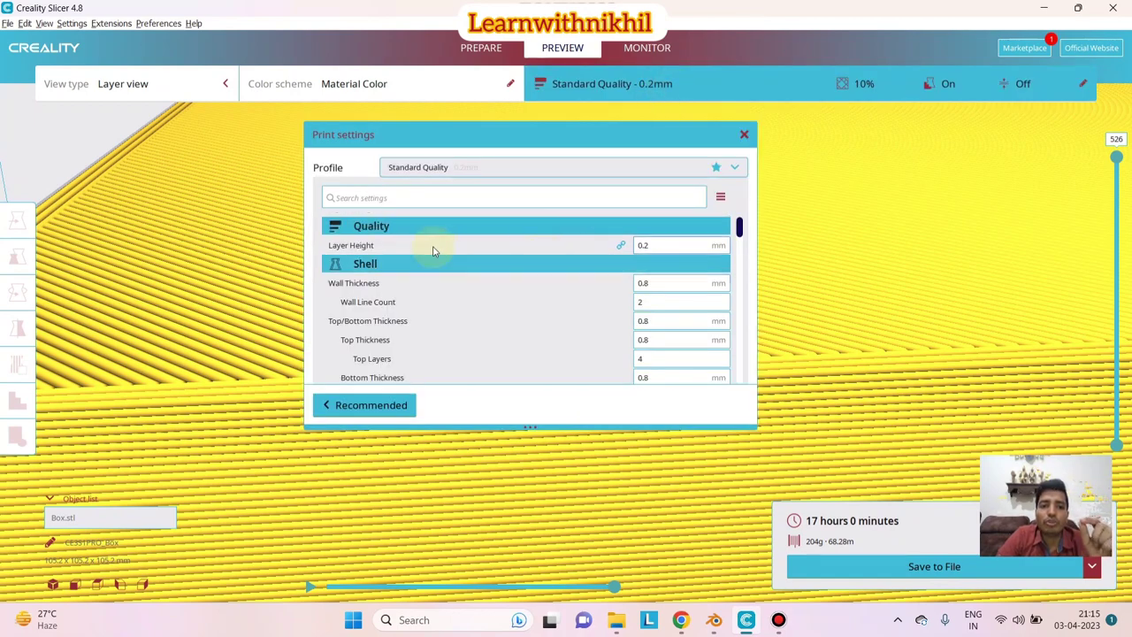
pyautogui.moveTo(658, 245)
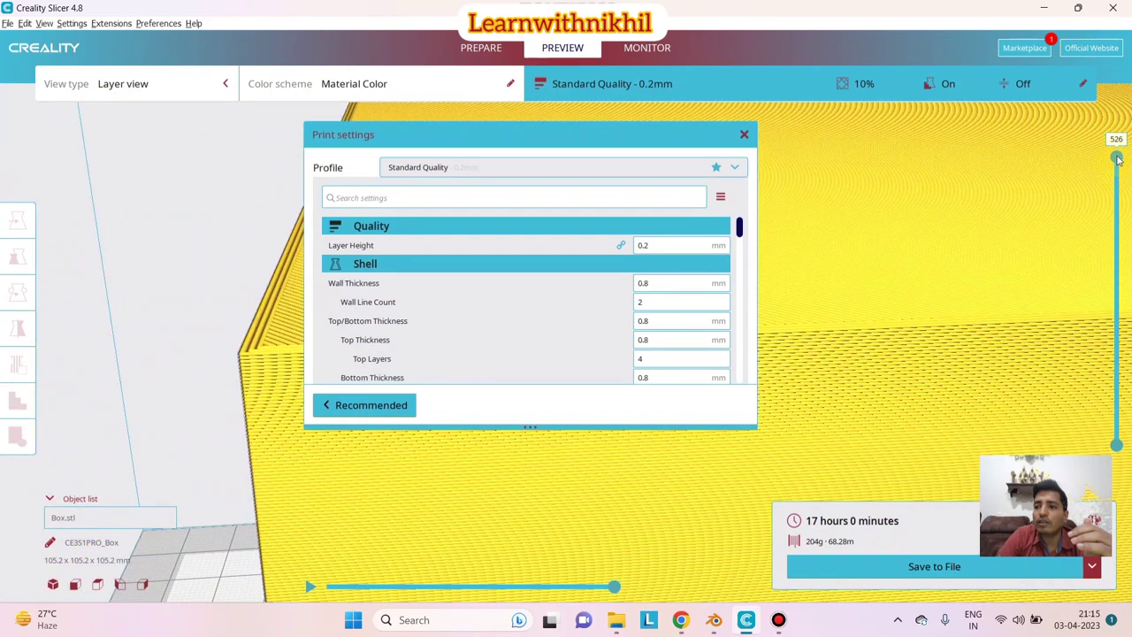
pyautogui.moveTo(1117, 158); pyautogui.dragTo(1117, 199, button='right')
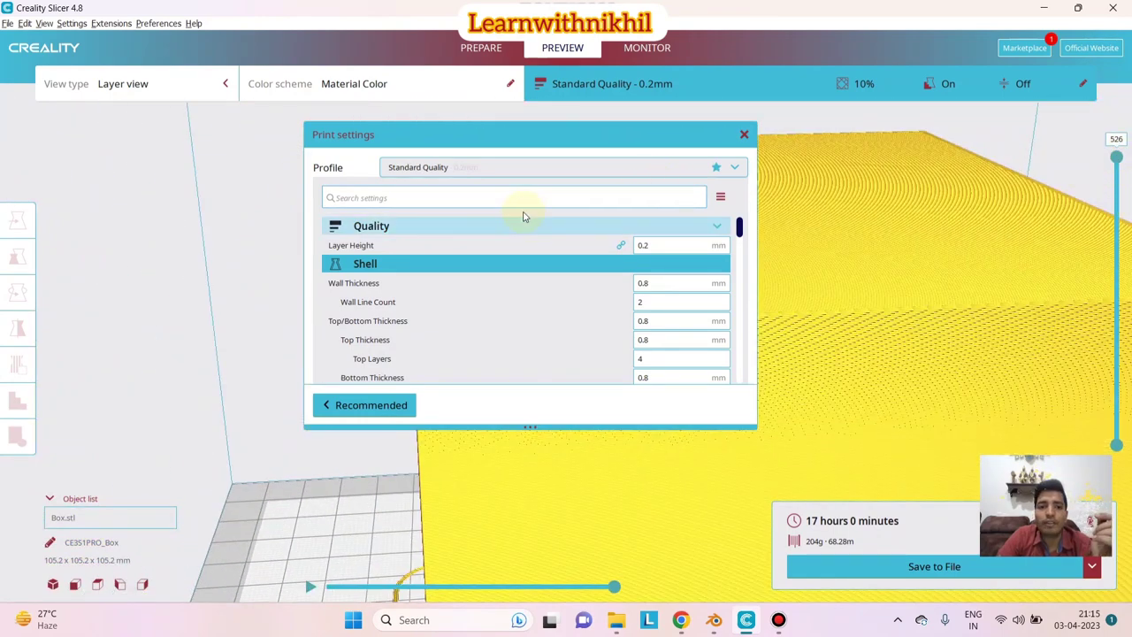
pyautogui.doubleClick(654, 245)
pyautogui.write('0.1')
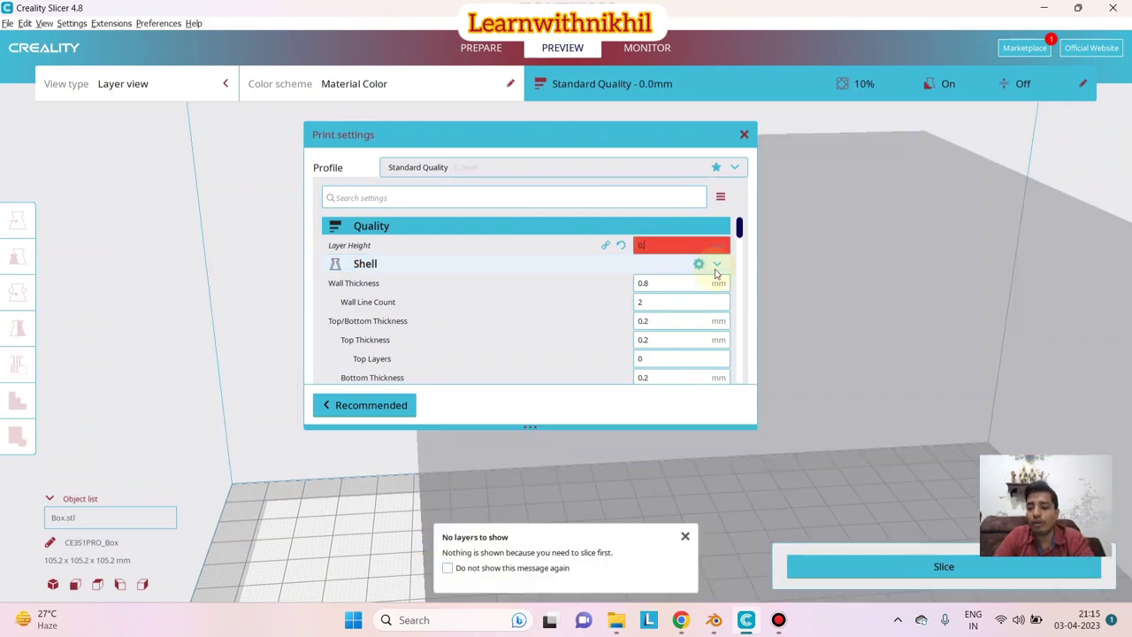
pyautogui.click(911, 579)
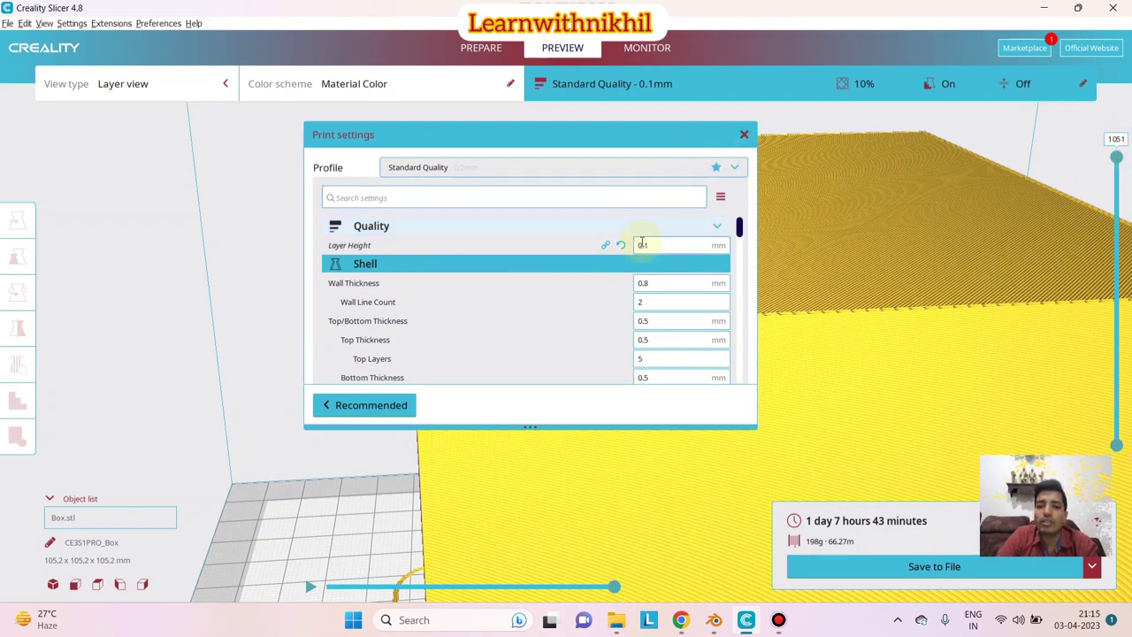
# Close the print settings and inspect the finer layers and the print estimate in the preview
pyautogui.click(746, 135)
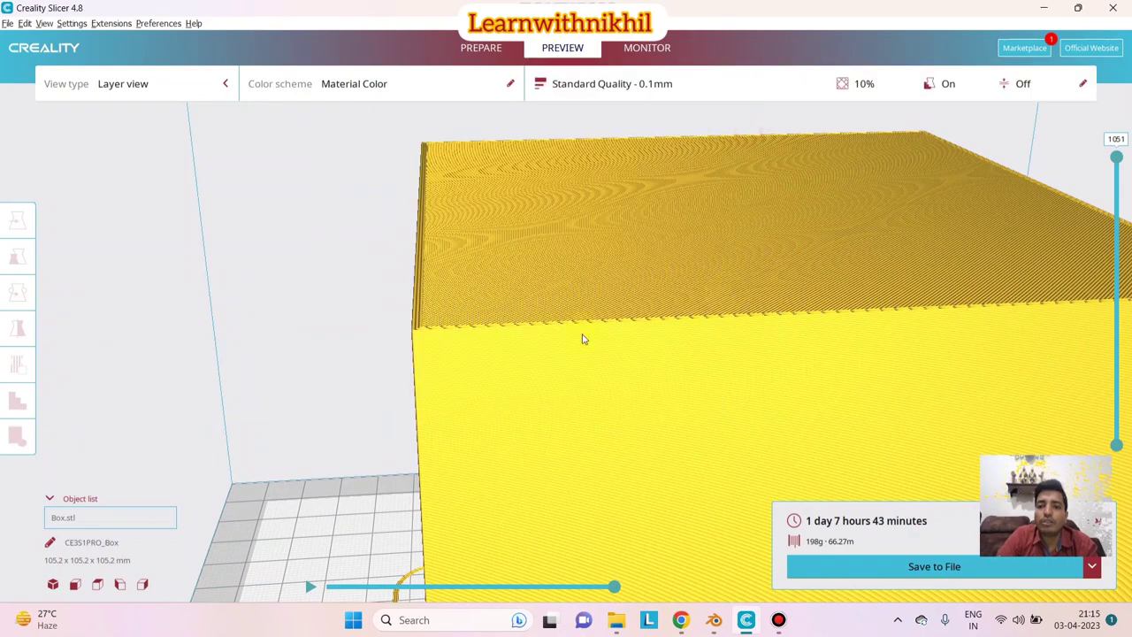
pyautogui.scroll(3, 591, 336)
pyautogui.scroll(-2, 612, 340)
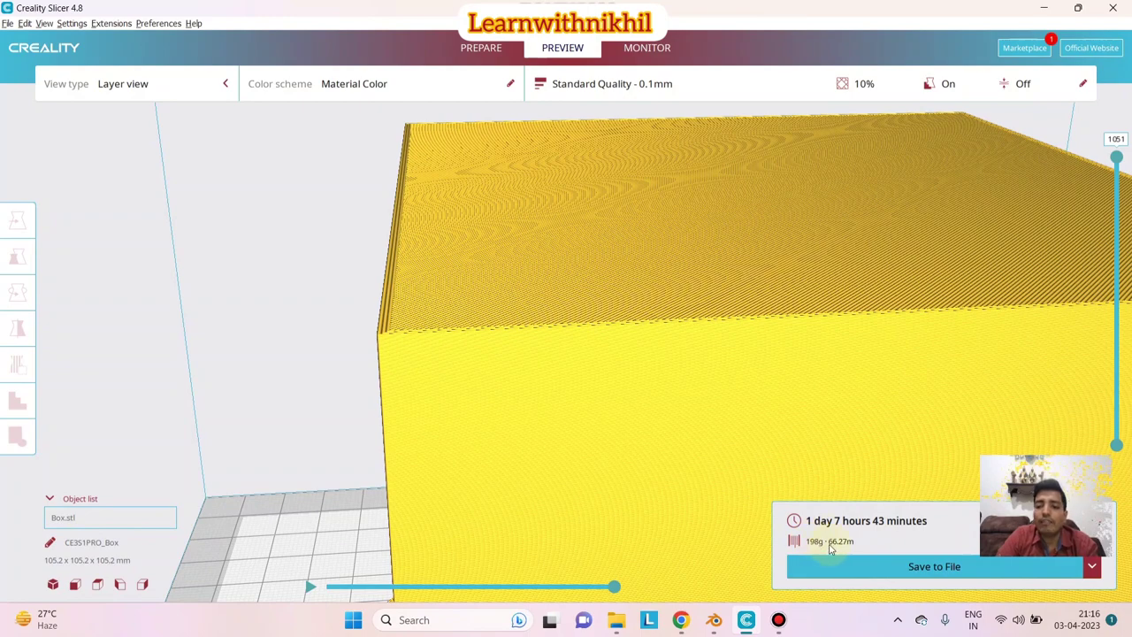
# Reset the layer height to the profile's default of 0.2 mm and close the print settings
pyautogui.click(758, 95)
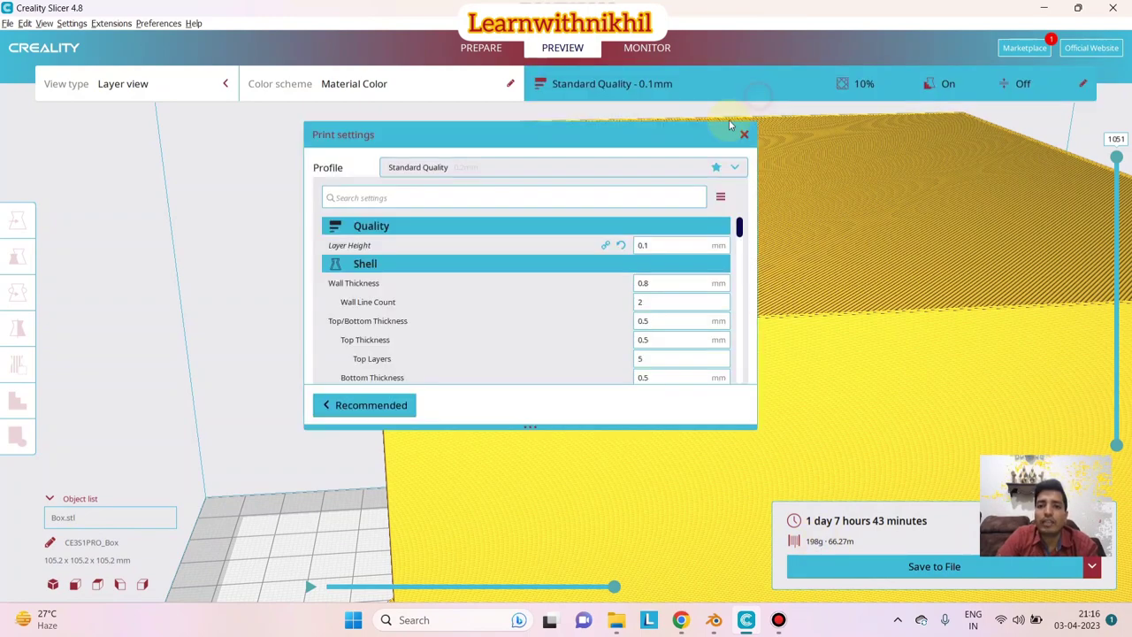
pyautogui.click(620, 245)
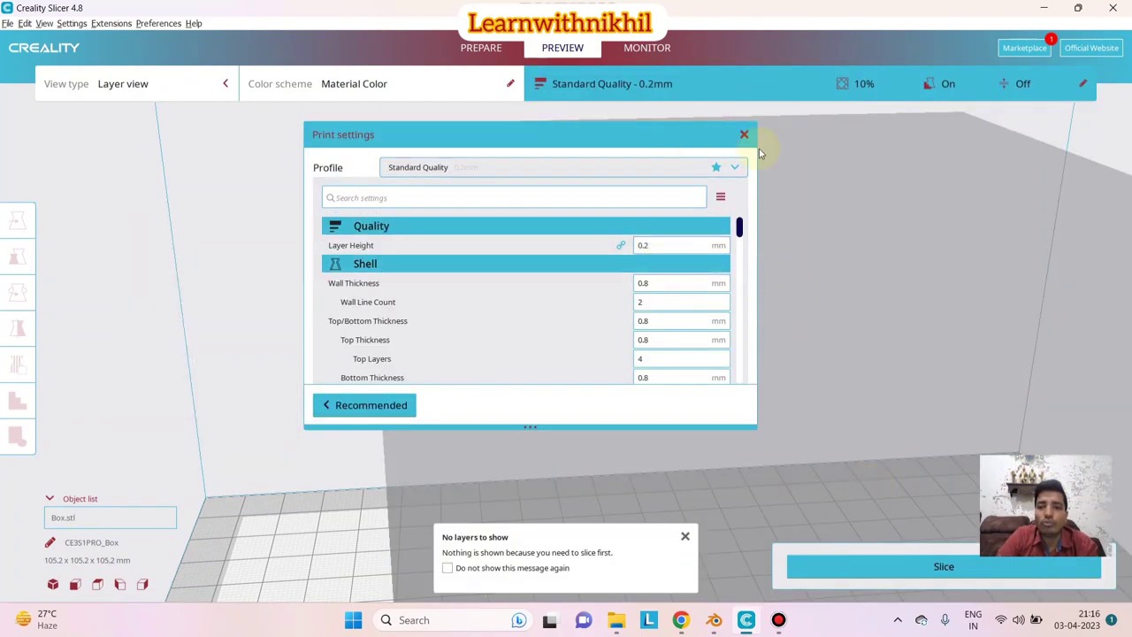
pyautogui.click(746, 134)
# Scale the box down uniformly to about 61 mm on each side
pyautogui.click(654, 331)
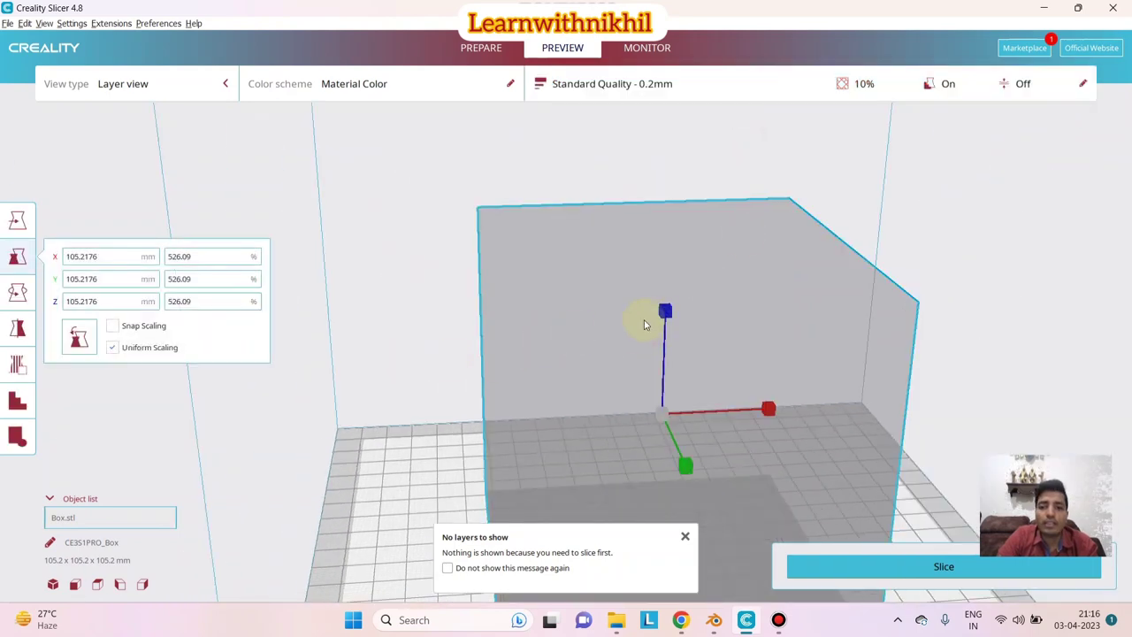
pyautogui.moveTo(665, 312); pyautogui.dragTo(755, 319)
pyautogui.scroll(-3, 758, 317)
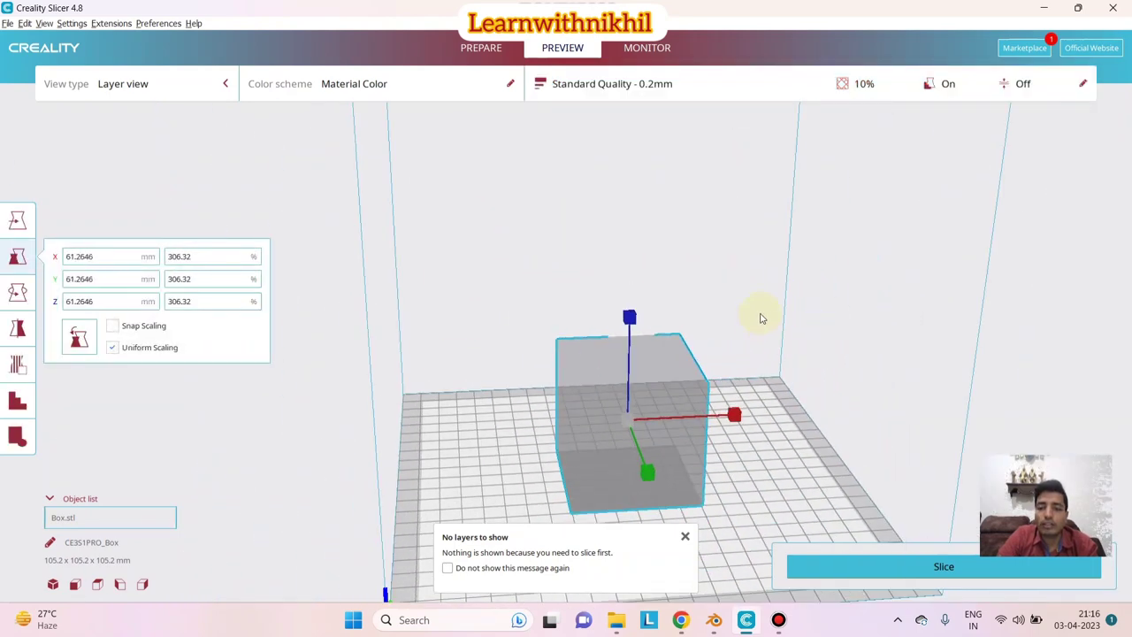
# Open the print settings, read the descriptions of Wall Thickness and Wall Line Count, and close them
pyautogui.click(679, 83)
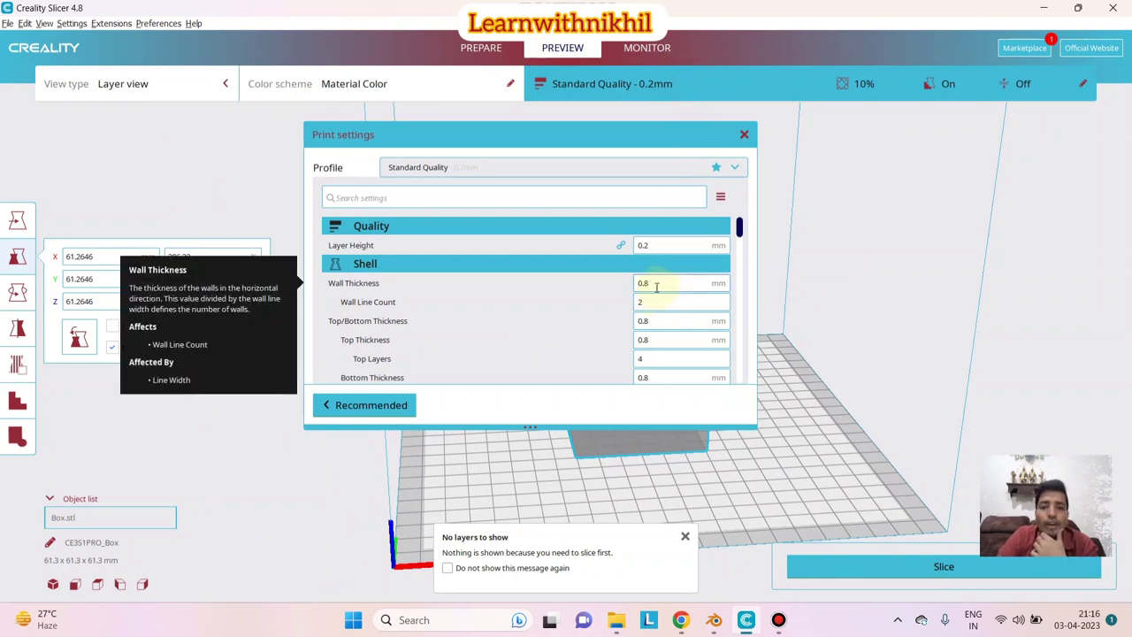
pyautogui.moveTo(375, 307)
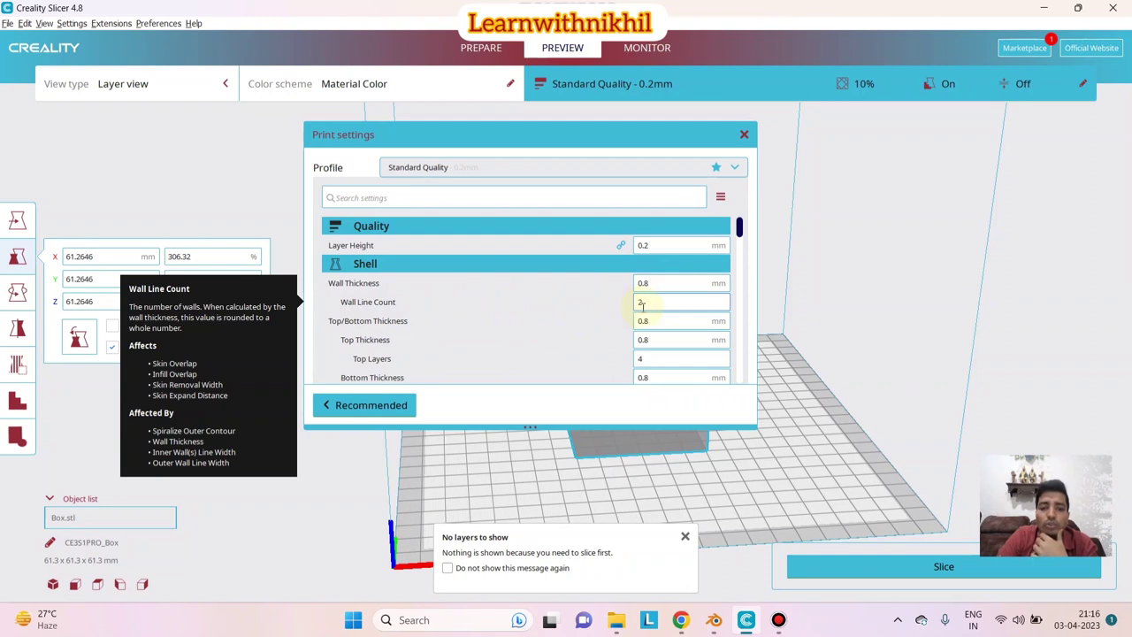
pyautogui.moveTo(651, 283)
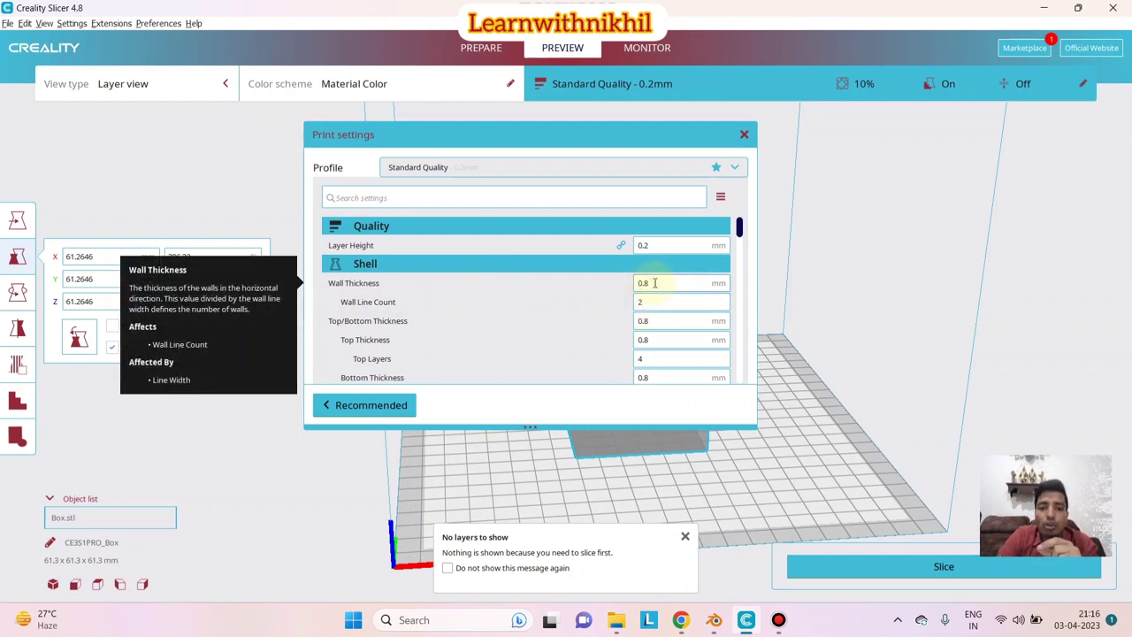
pyautogui.click(744, 134)
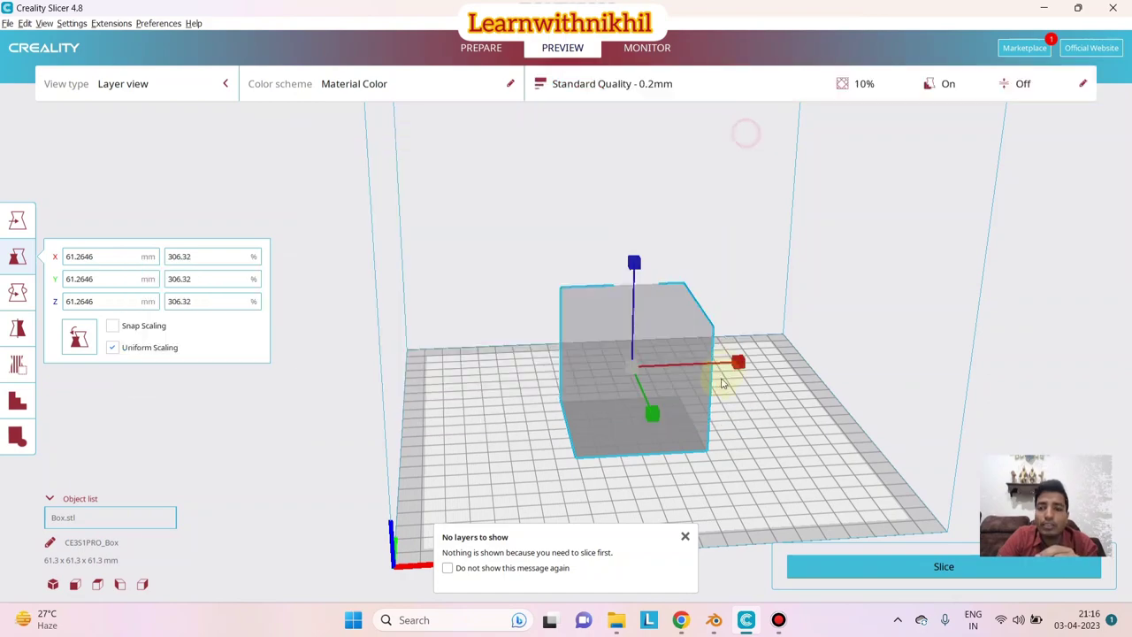
# Slice the smaller box and view the result from above at an angle
pyautogui.scroll(2, 722, 382)
pyautogui.click(1016, 565)
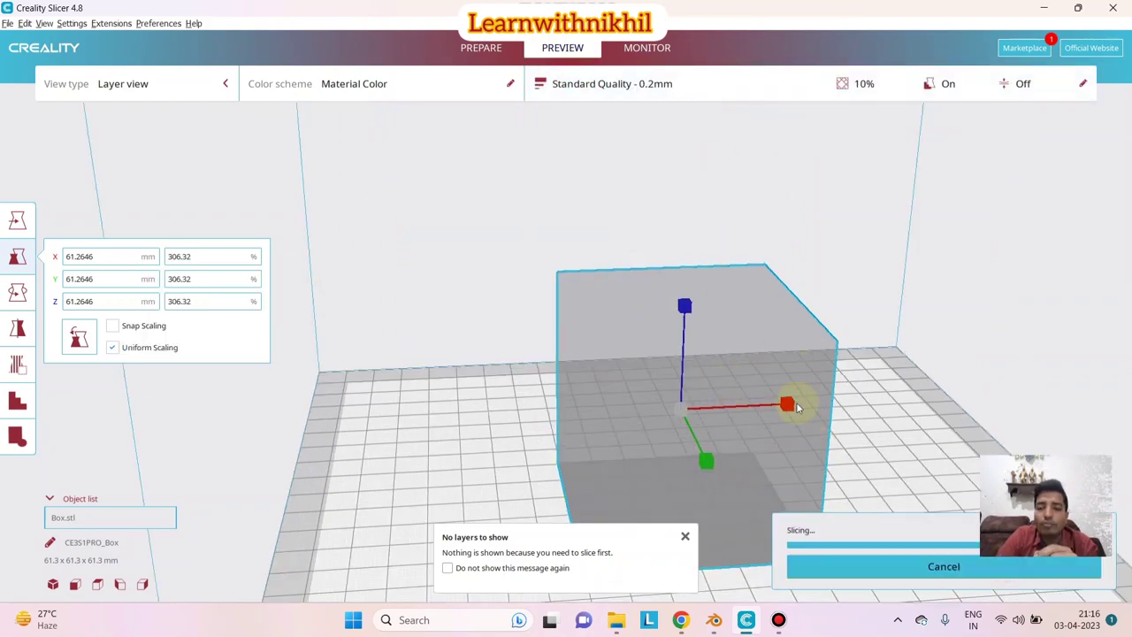
pyautogui.scroll(2, 889, 413)
pyautogui.moveTo(890, 413); pyautogui.dragTo(842, 314, button='right')
pyautogui.moveTo(947, 408); pyautogui.dragTo(924, 400, button='right')
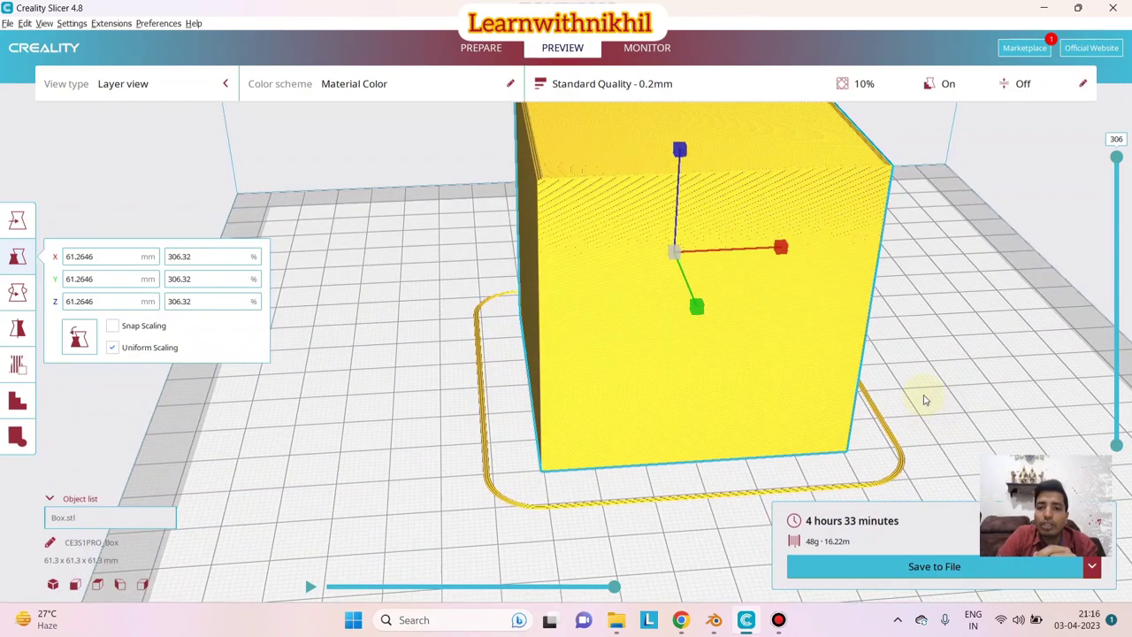
# Limit the layer preview to layer 1 and inspect the wall lines along the box's front edge
pyautogui.moveTo(1116, 158); pyautogui.dragTo(1115, 423)
pyautogui.scroll(5, 927, 371)
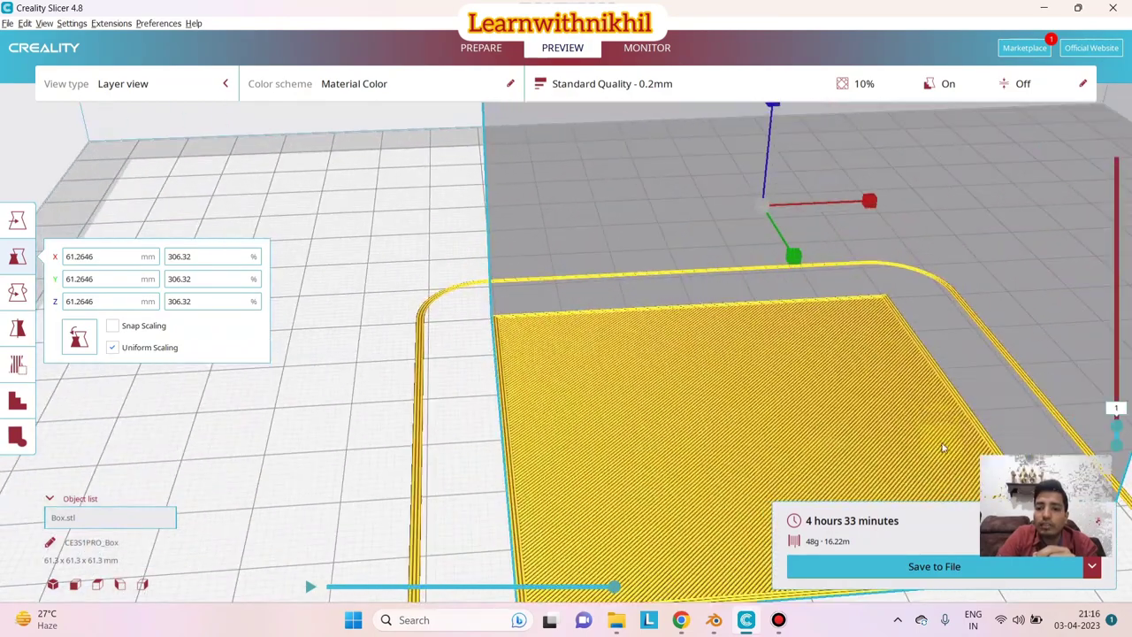
pyautogui.scroll(-4, 805, 264)
pyautogui.scroll(7, 735, 144)
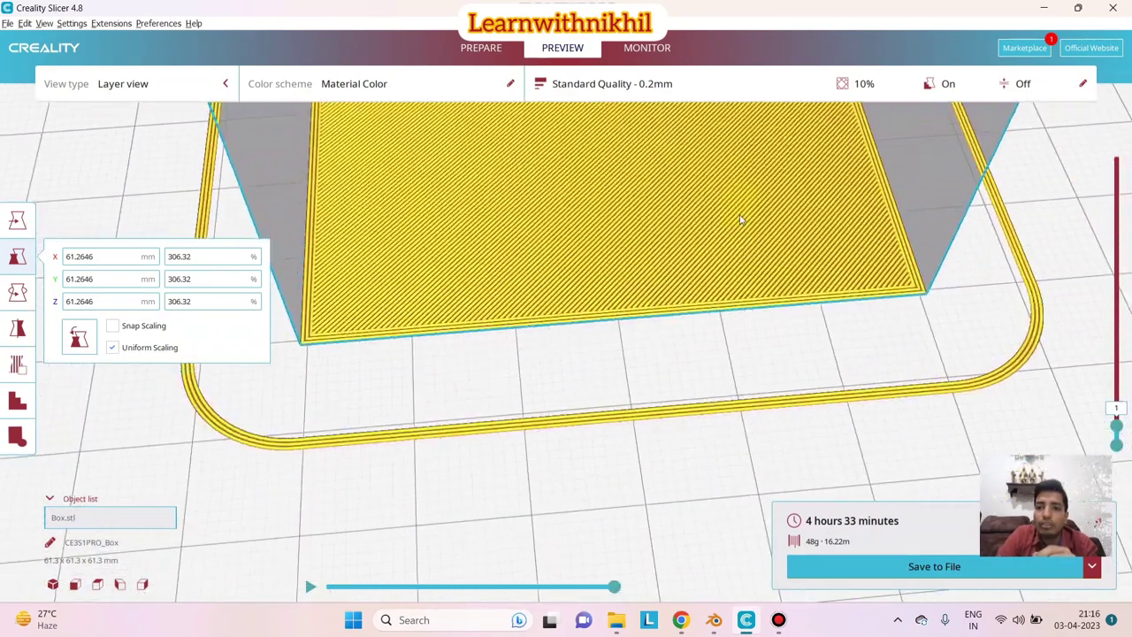
pyautogui.scroll(3, 745, 295)
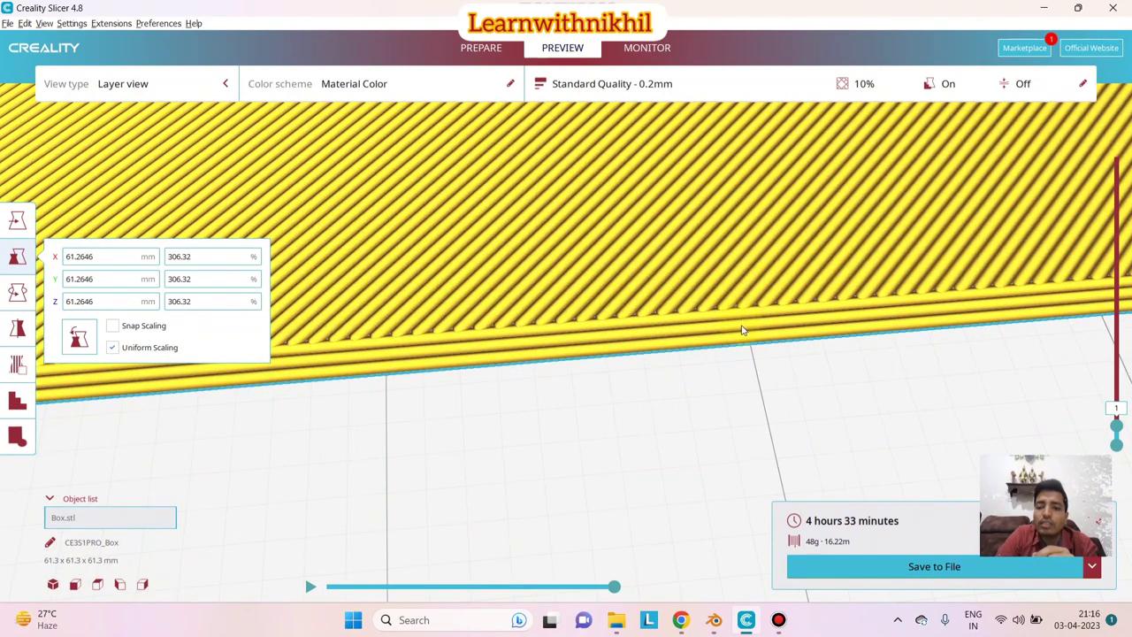
pyautogui.scroll(-3, 741, 335)
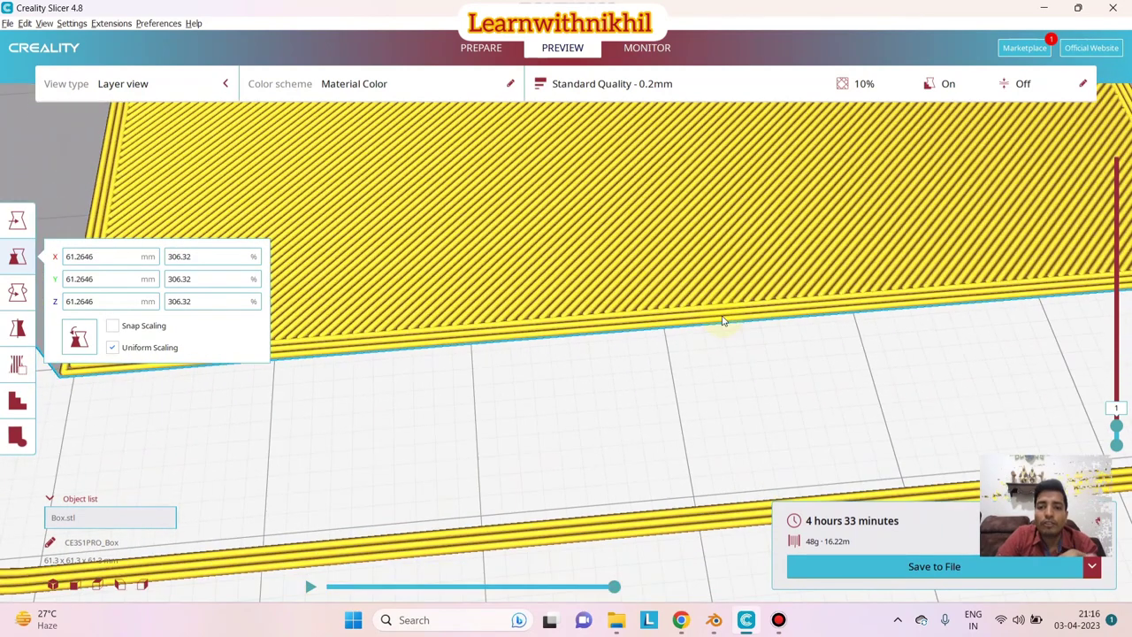
# Open the print settings beside the model and compare the wall and layer height values with the first layer's outline
pyautogui.click(654, 85)
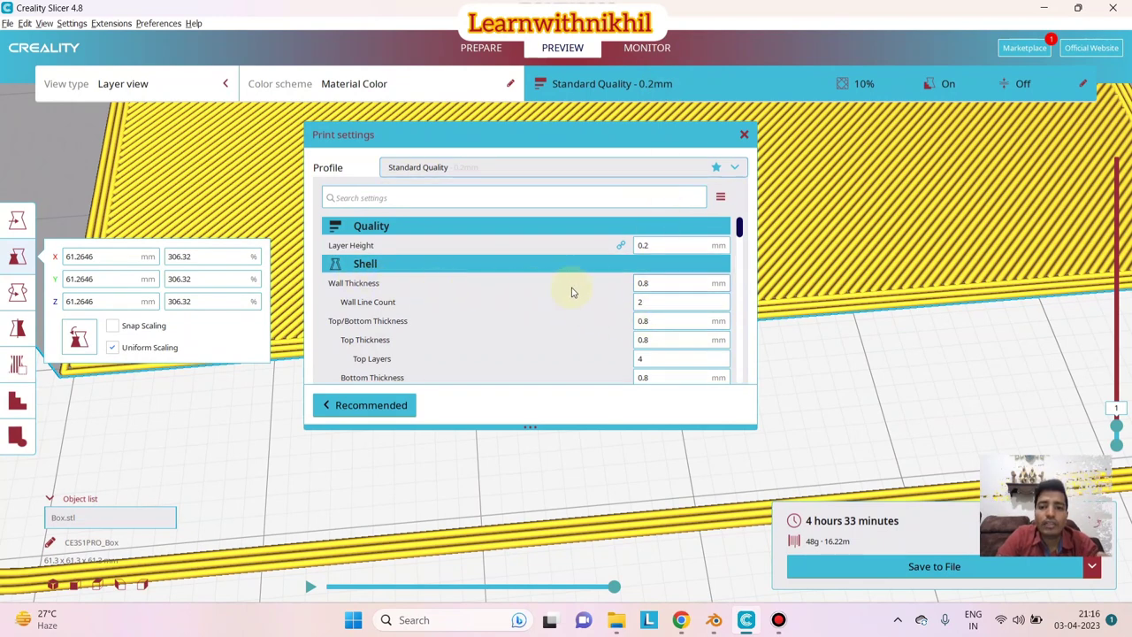
pyautogui.moveTo(664, 144); pyautogui.dragTo(443, 142)
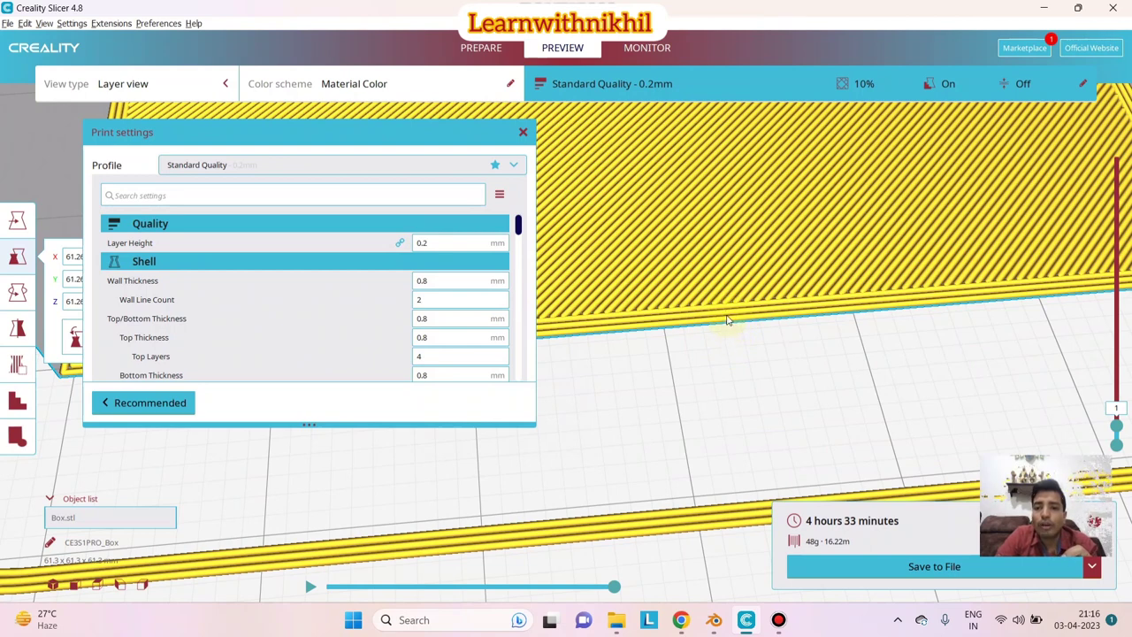
pyautogui.click(471, 302)
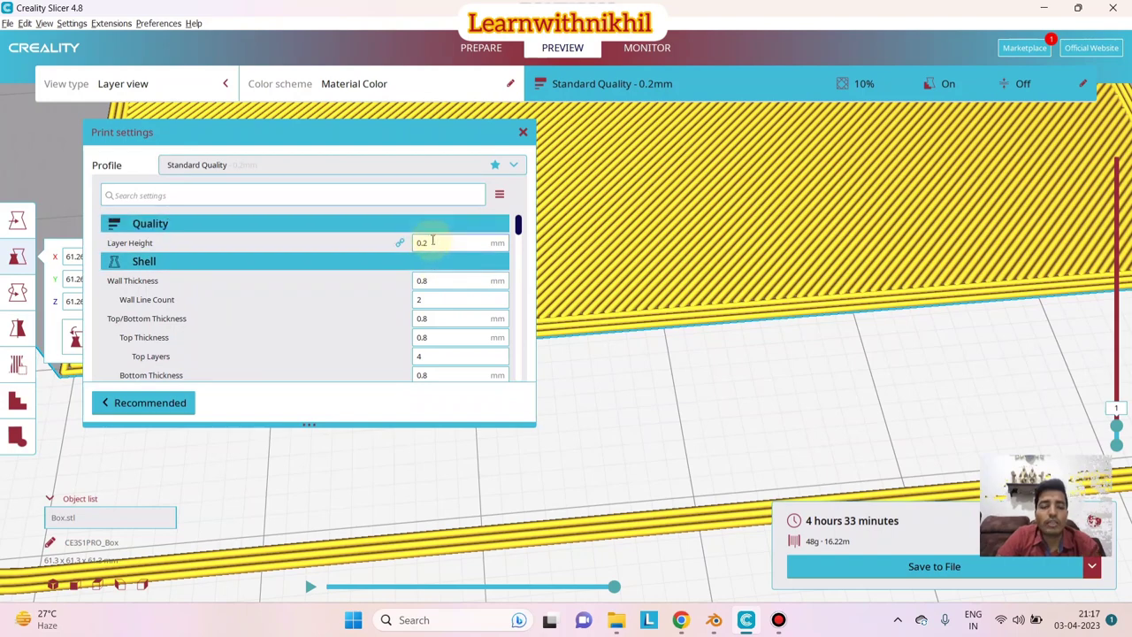
pyautogui.moveTo(402, 240)
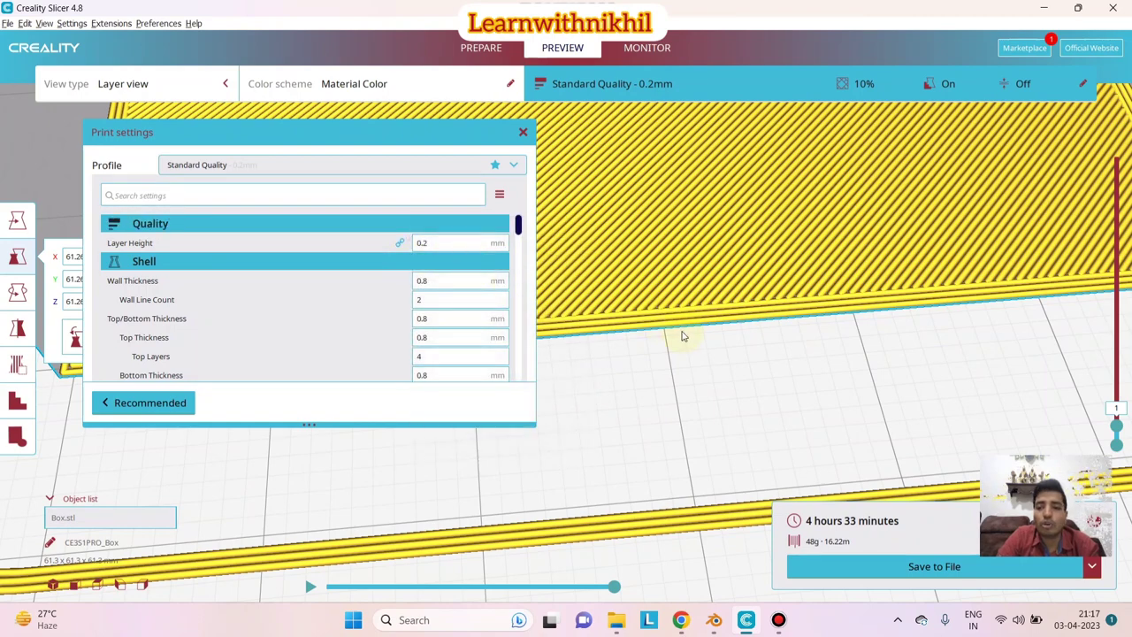
# Play the print simulation of layer 1 and watch the outline being drawn around the box
pyautogui.scroll(3, 688, 327)
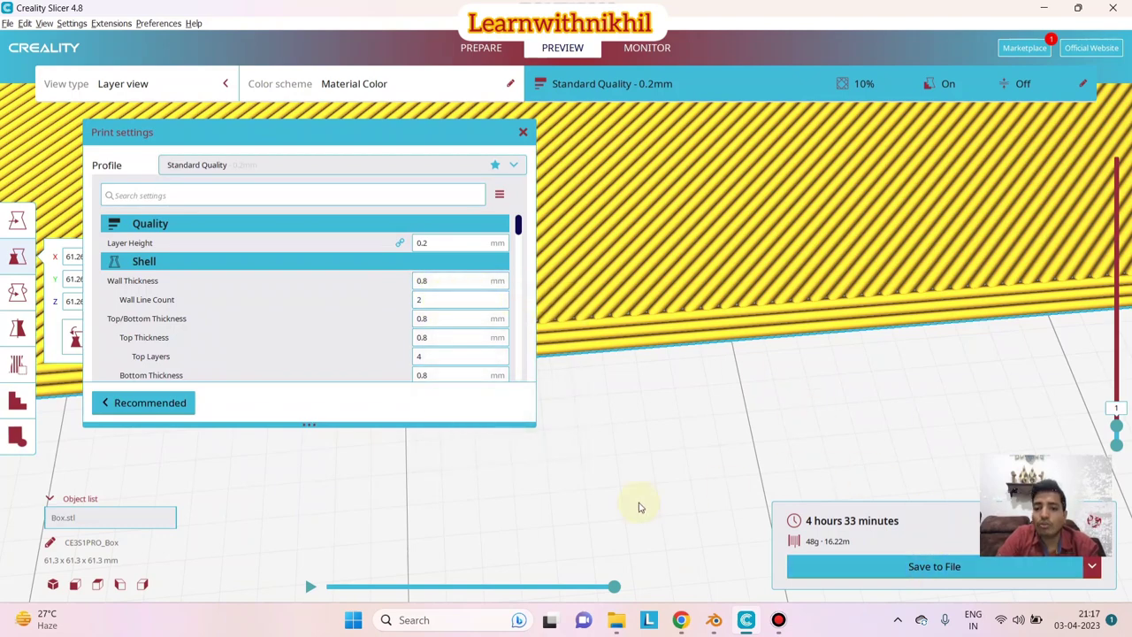
pyautogui.click(312, 587)
pyautogui.scroll(-5, 578, 445)
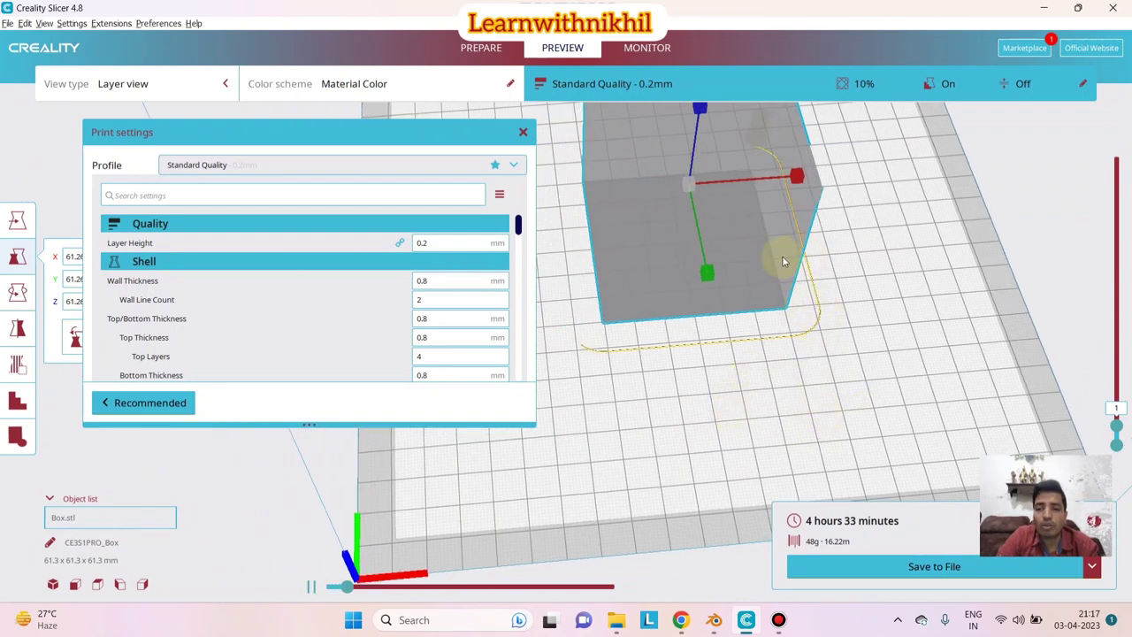
# Set the Build Plate Adhesion Type to None and slice the box again
pyautogui.click(672, 83)
pyautogui.click(681, 83)
pyautogui.scroll(-15, 420, 342)
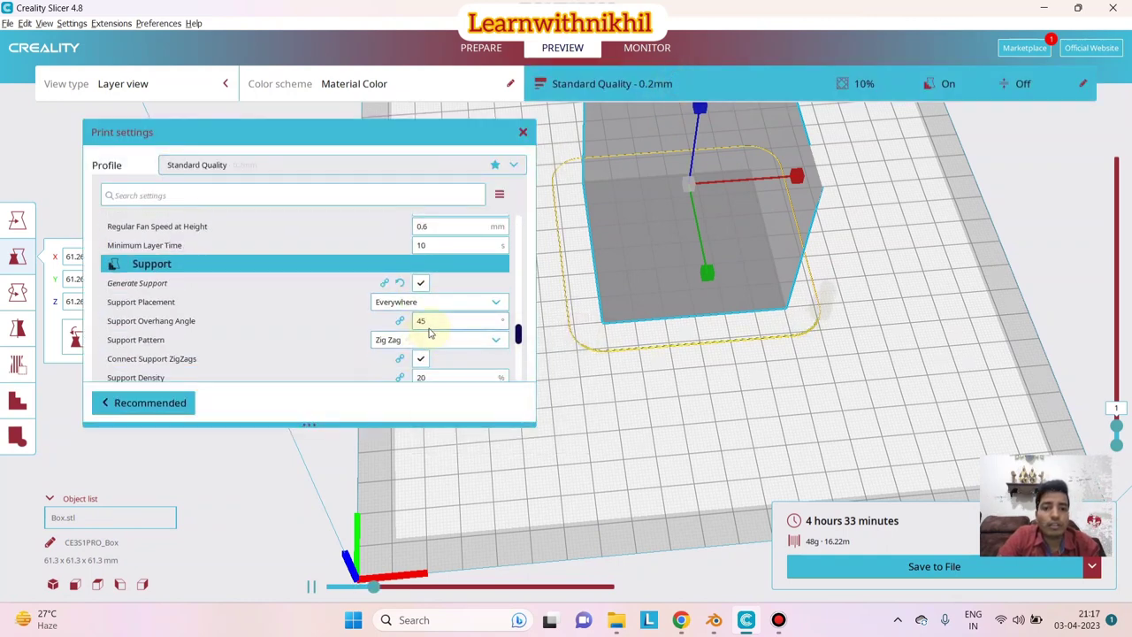
pyautogui.scroll(-12, 429, 332)
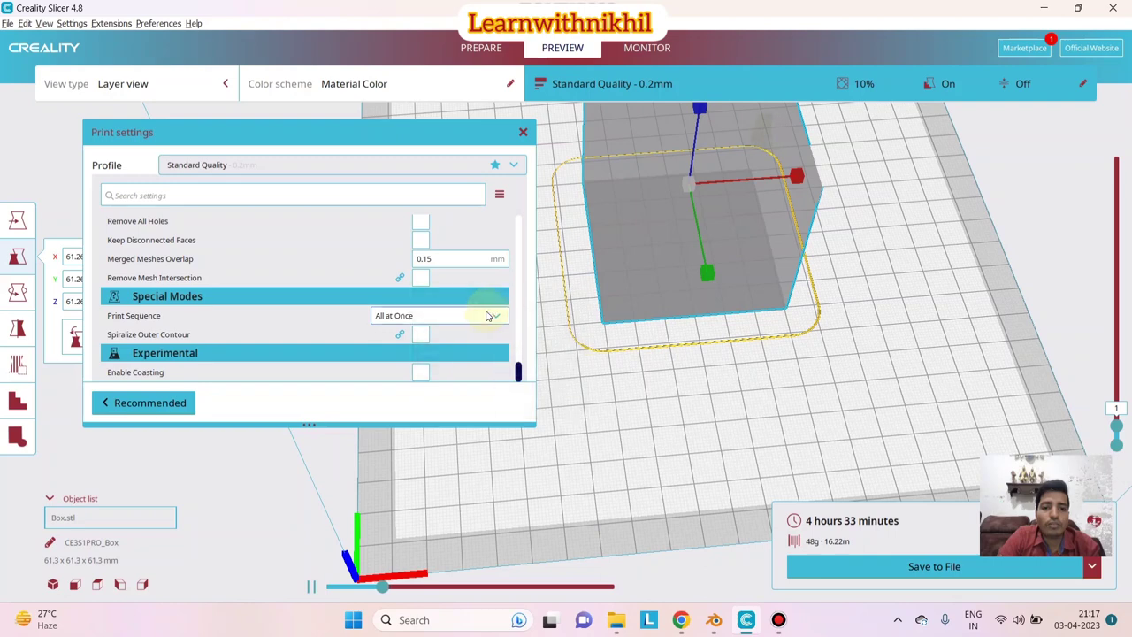
pyautogui.scroll(5, 487, 316)
pyautogui.click(457, 263)
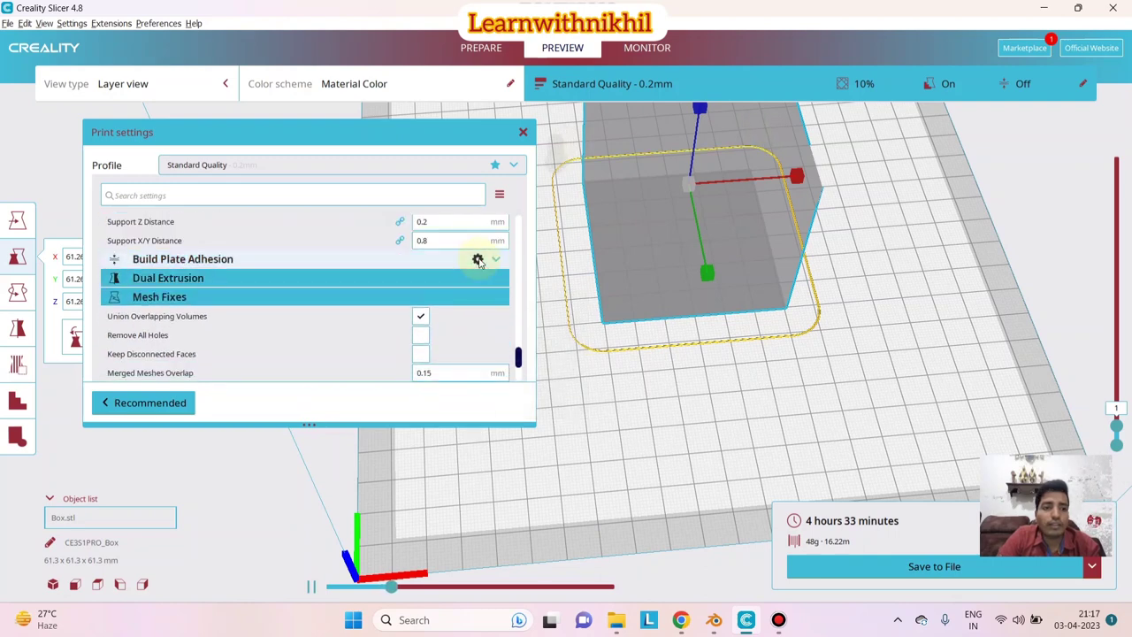
pyautogui.click(494, 262)
pyautogui.click(442, 278)
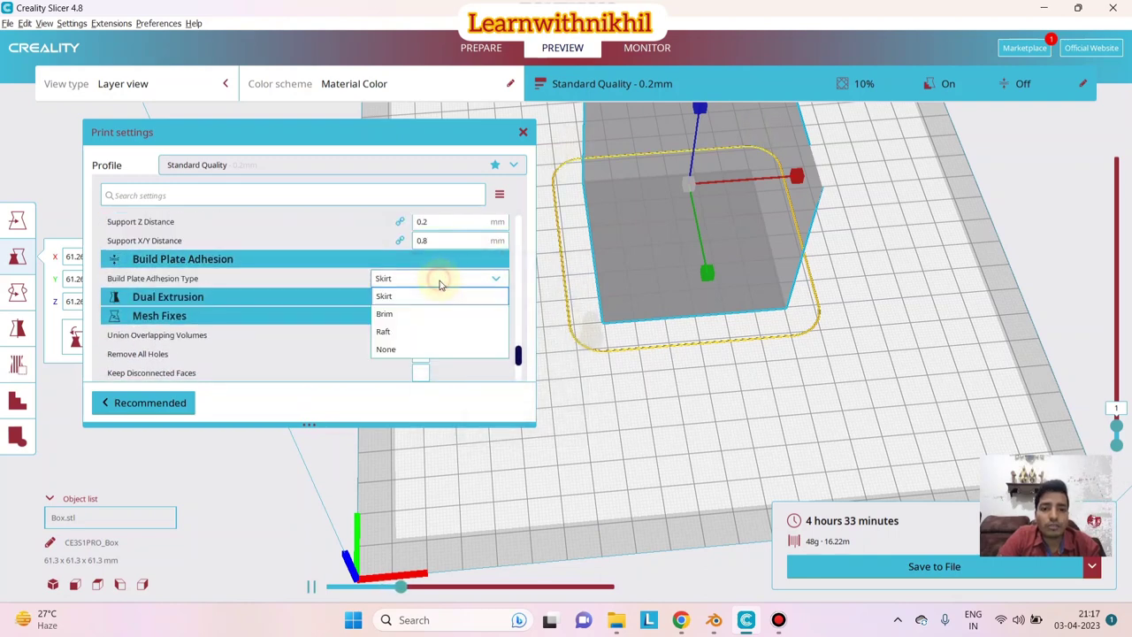
pyautogui.click(416, 350)
pyautogui.click(924, 562)
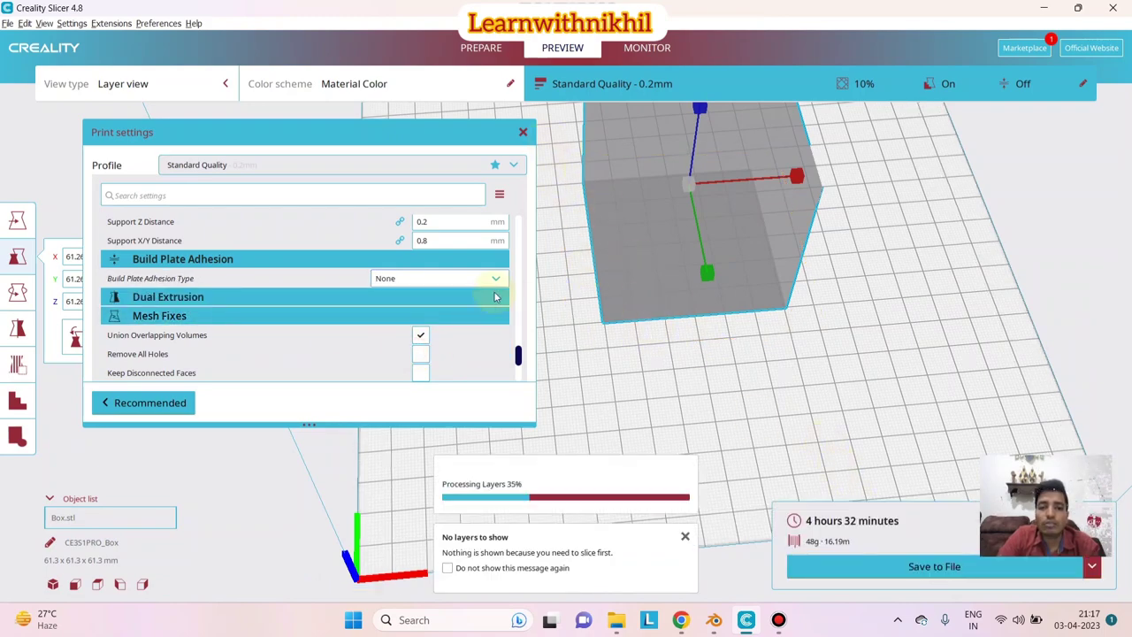
# Examine the wall lines at the box's corner and front edge while the layer 2 simulation plays
pyautogui.scroll(5, 477, 292)
pyautogui.scroll(5, 474, 290)
pyautogui.scroll(10, 581, 278)
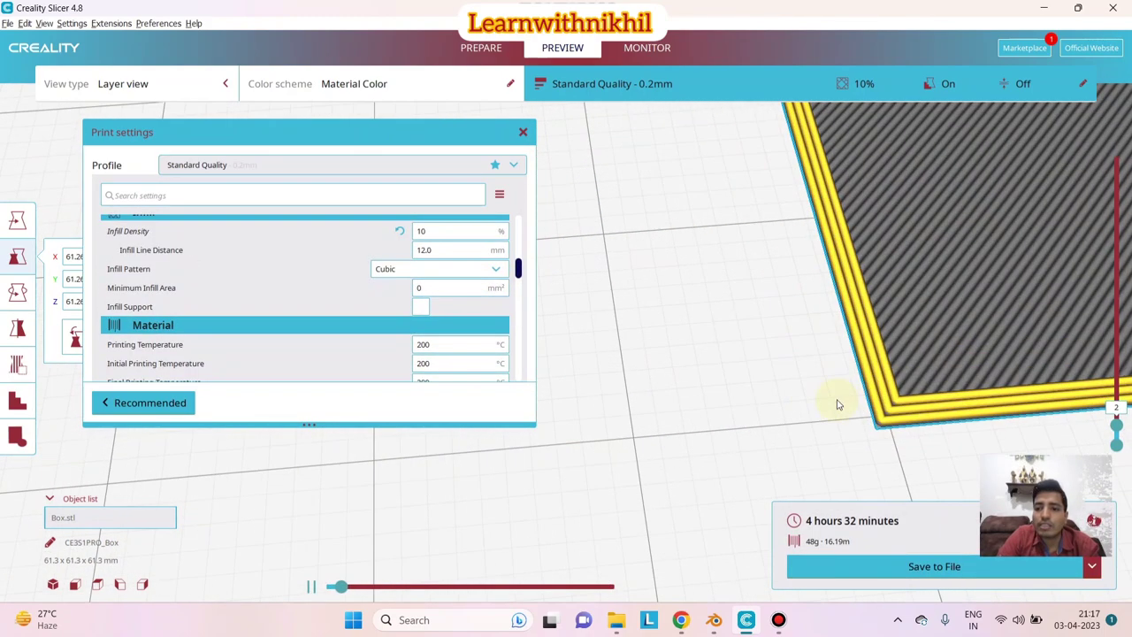
pyautogui.scroll(3, 772, 406)
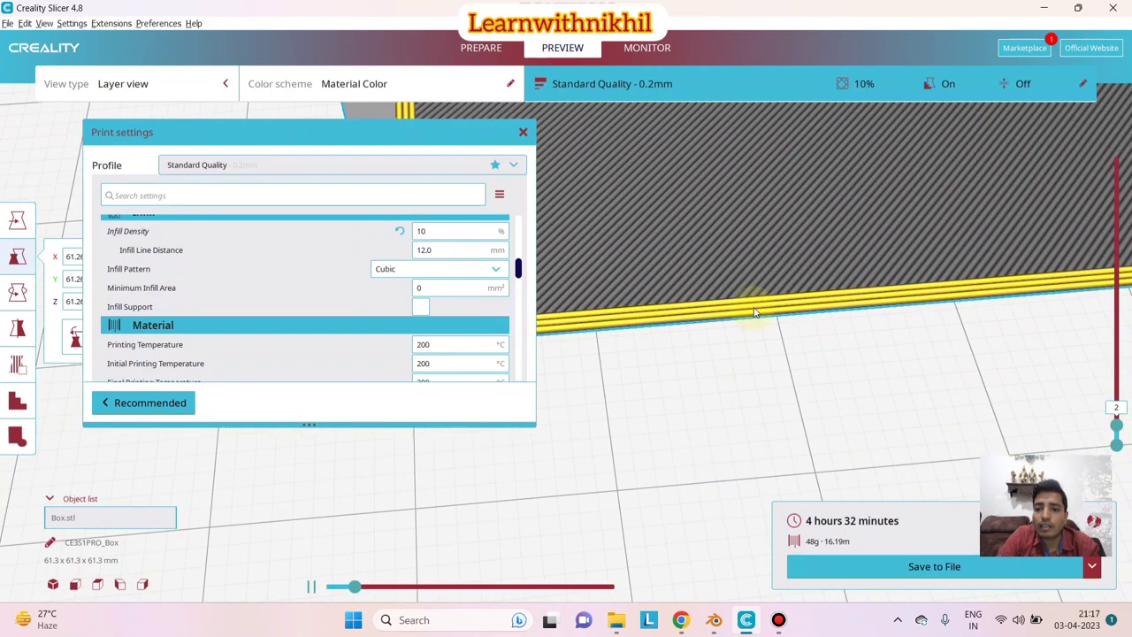
pyautogui.scroll(-10, 756, 312)
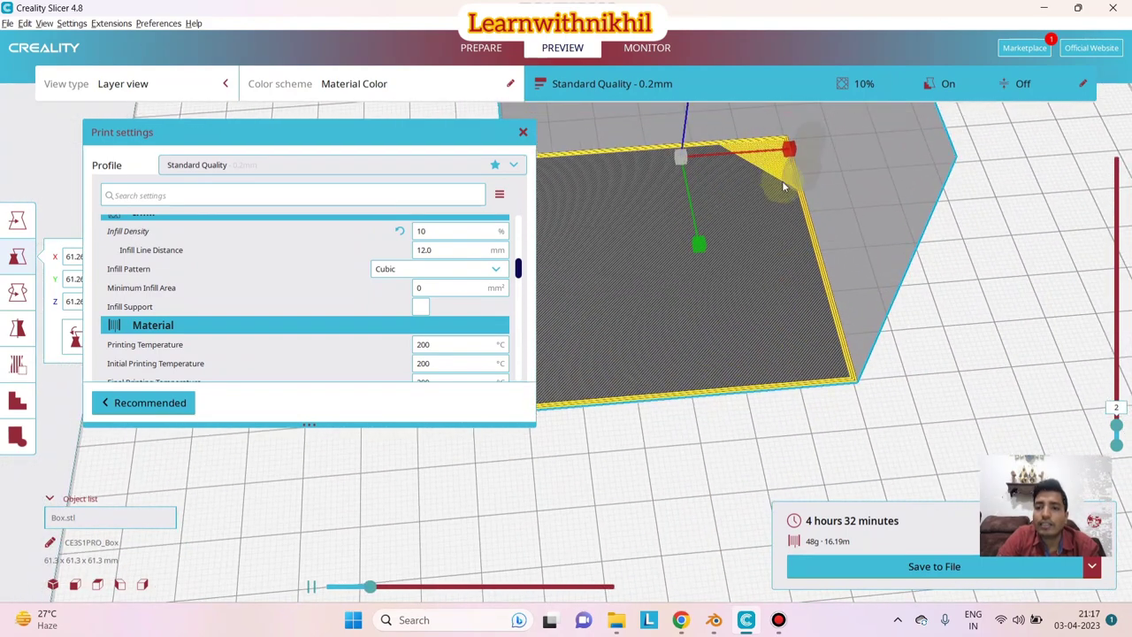
# Set the Wall Thickness to 1.2 mm and slice the box again
pyautogui.scroll(8, 407, 288)
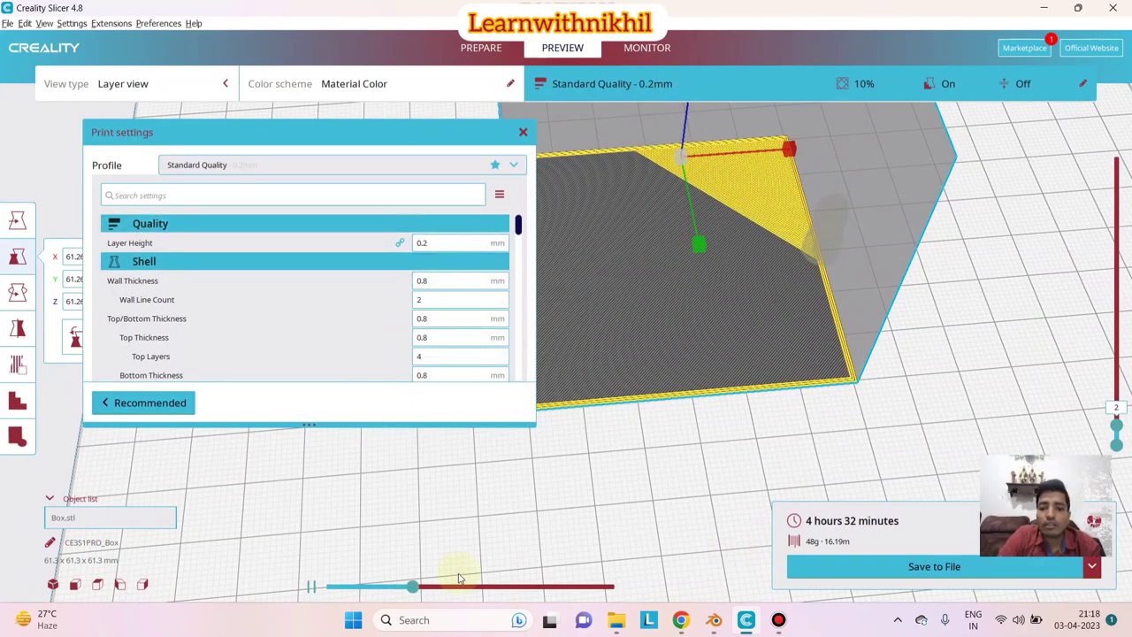
pyautogui.click(422, 281)
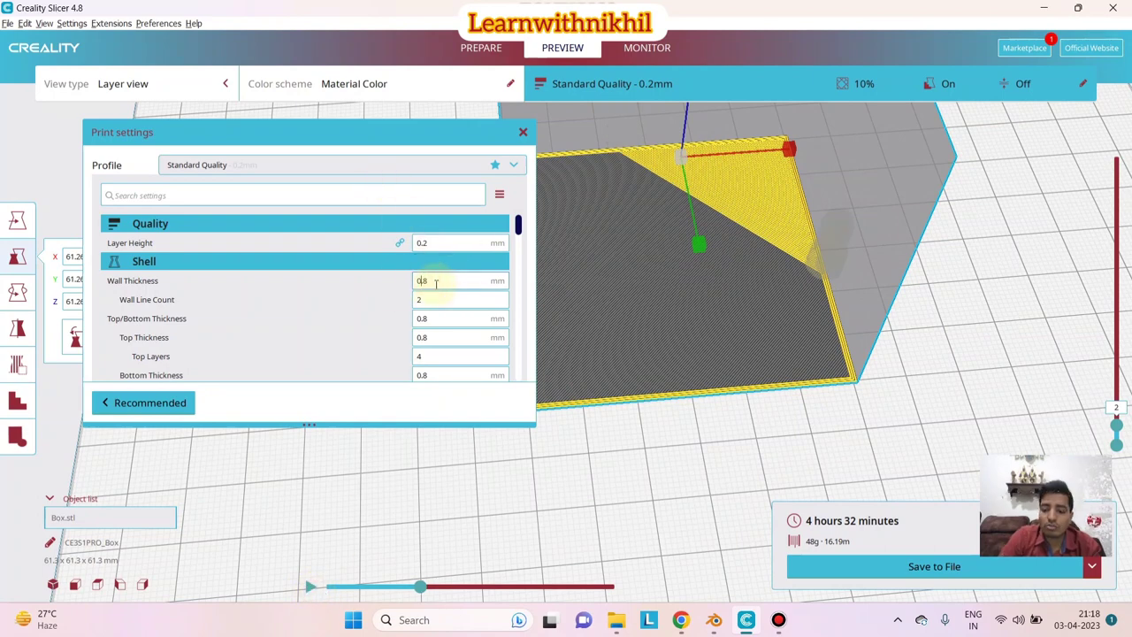
pyautogui.press('BackSpace')
pyautogui.press('BackSpace')
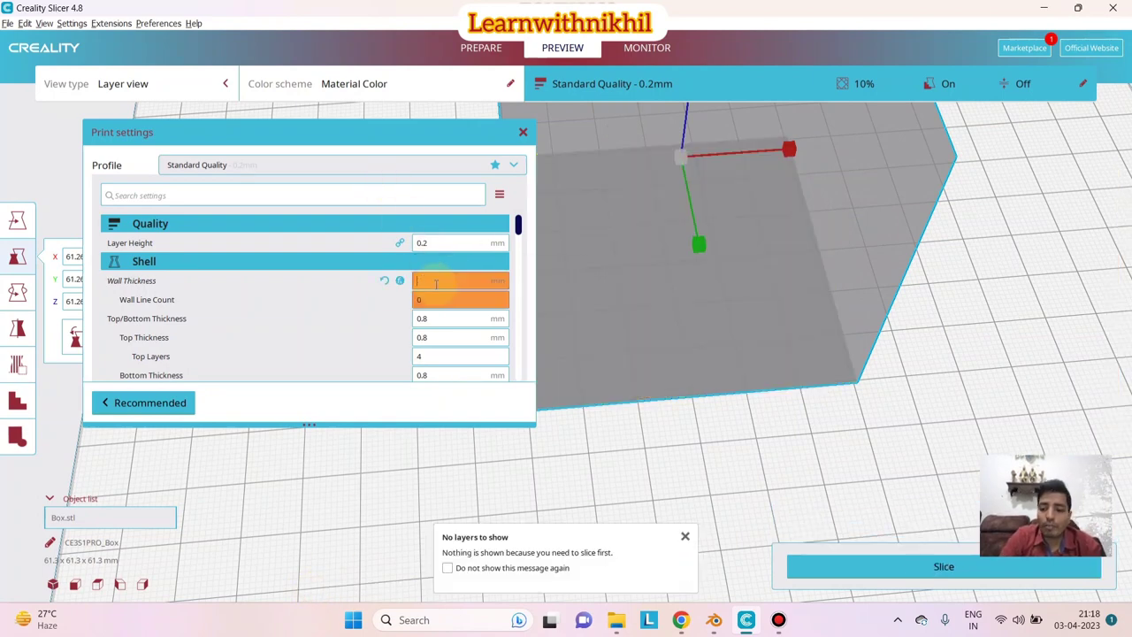
pyautogui.write('1.2')
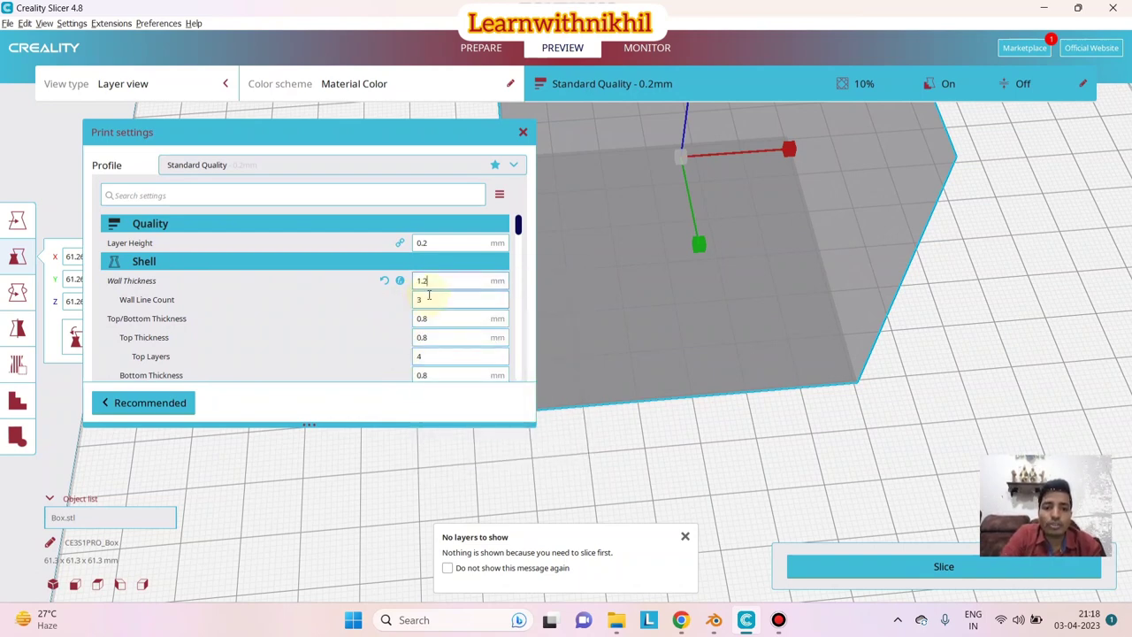
pyautogui.click(854, 568)
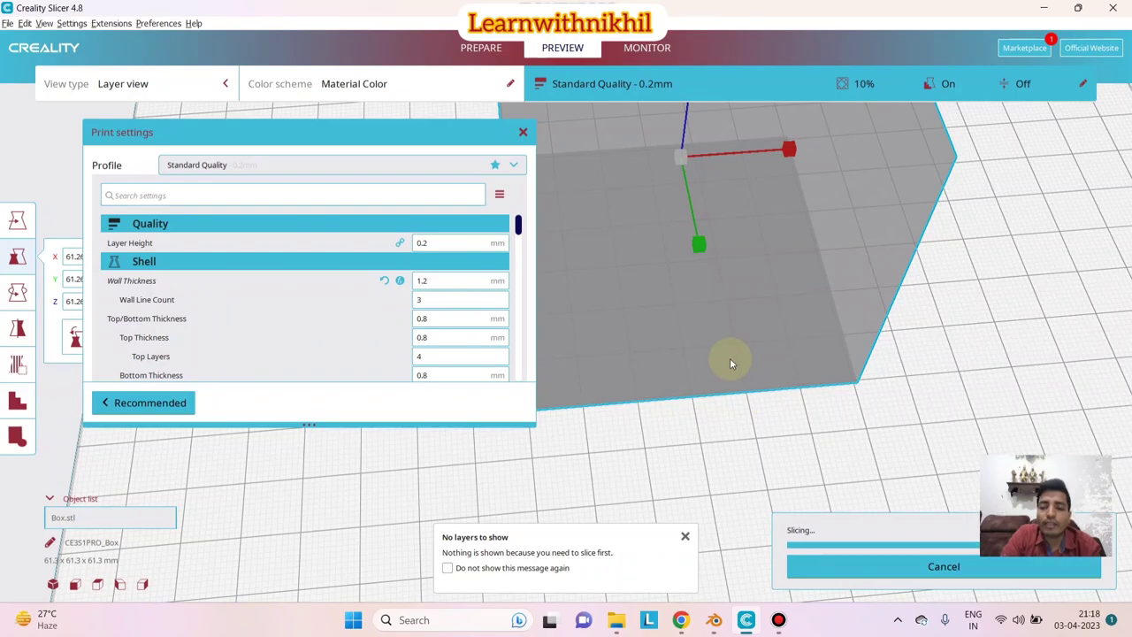
# Inspect the wall lines along the box's front edge in the new slice
pyautogui.scroll(3, 731, 362)
pyautogui.scroll(5, 692, 451)
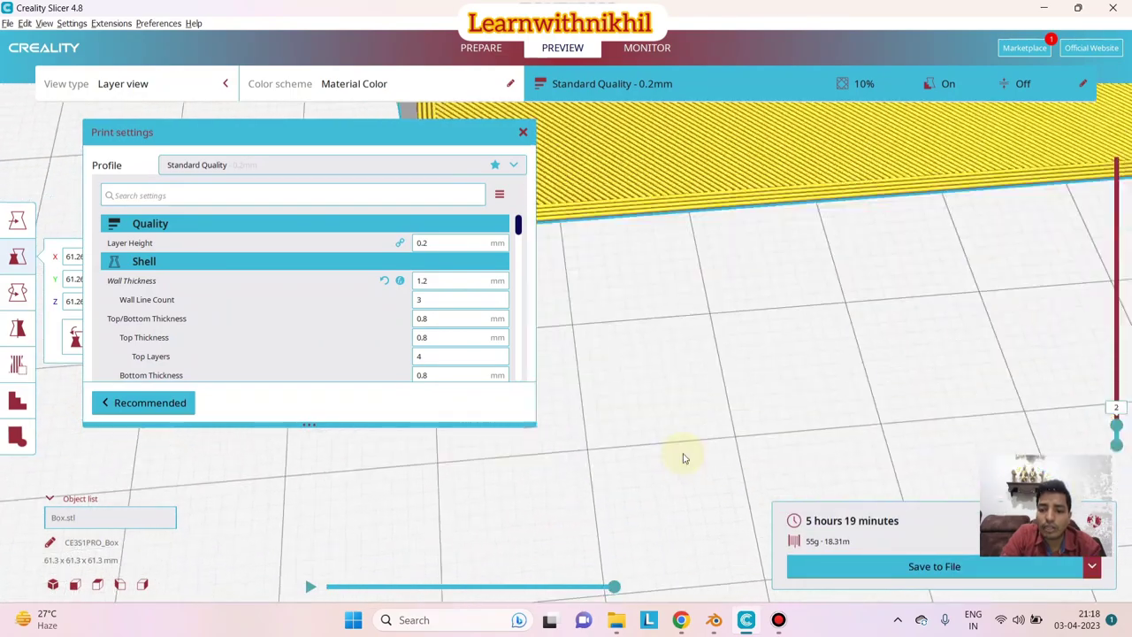
pyautogui.moveTo(713, 212); pyautogui.dragTo(664, 315, button='right')
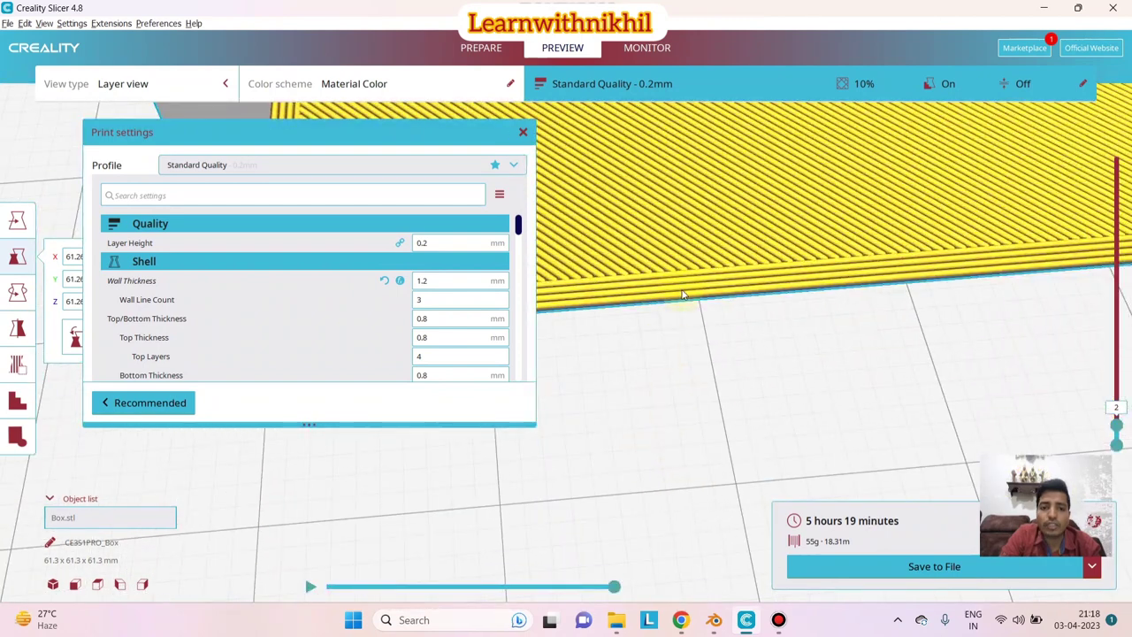
# Set the Wall Thickness to 1.6 mm, start slicing, and reset the Wall Thickness to its default
pyautogui.click(436, 280)
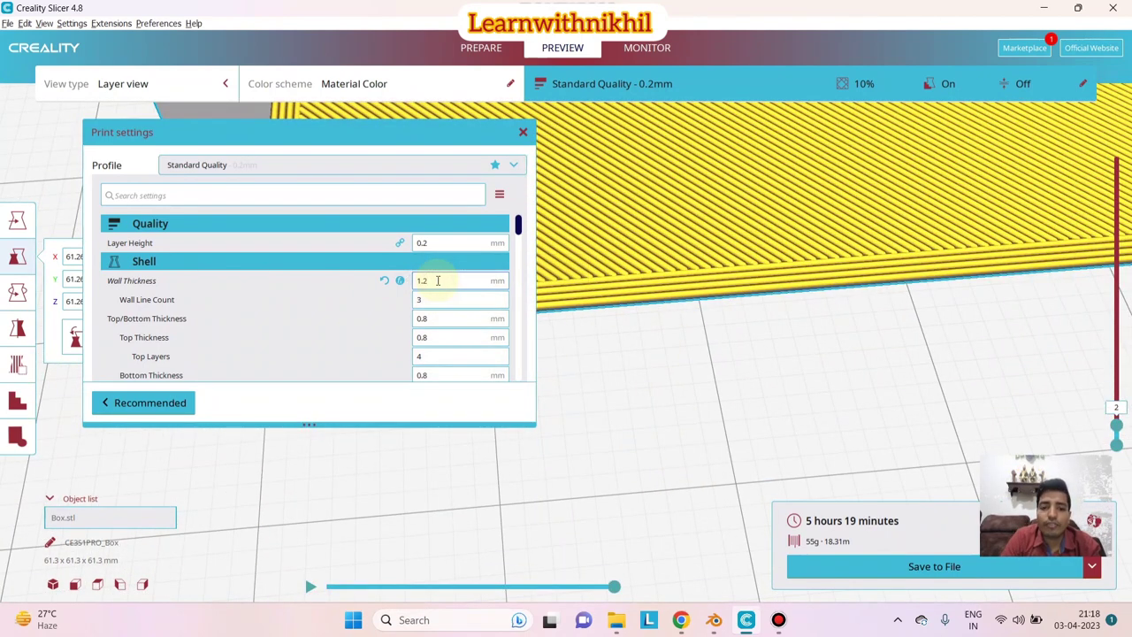
pyautogui.press('BackSpace')
pyautogui.write('4')
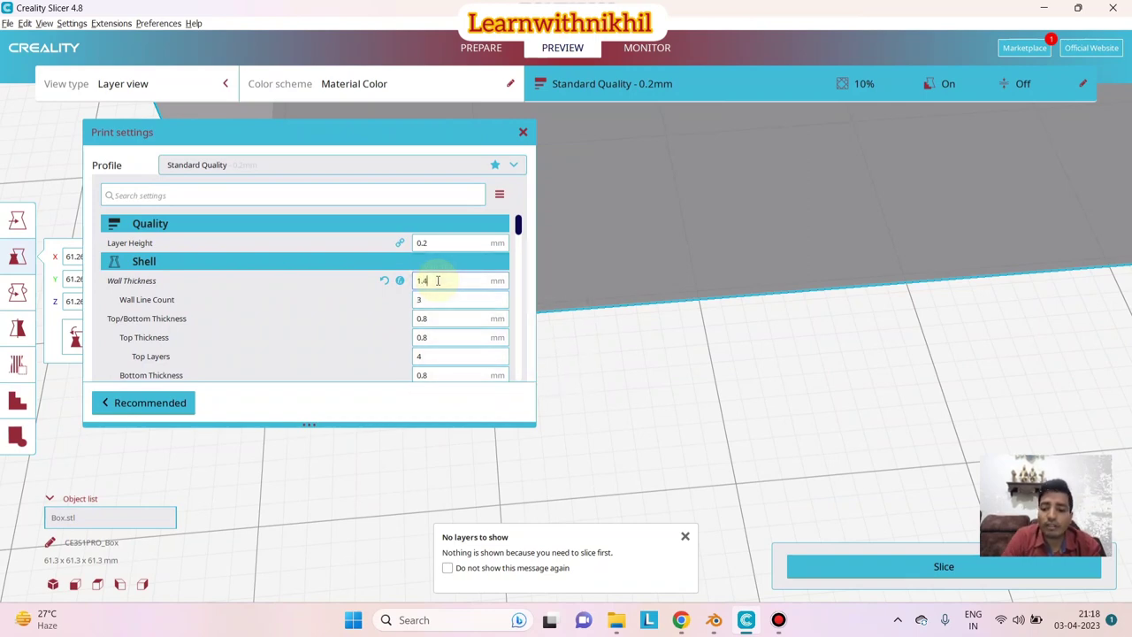
pyautogui.write('6')
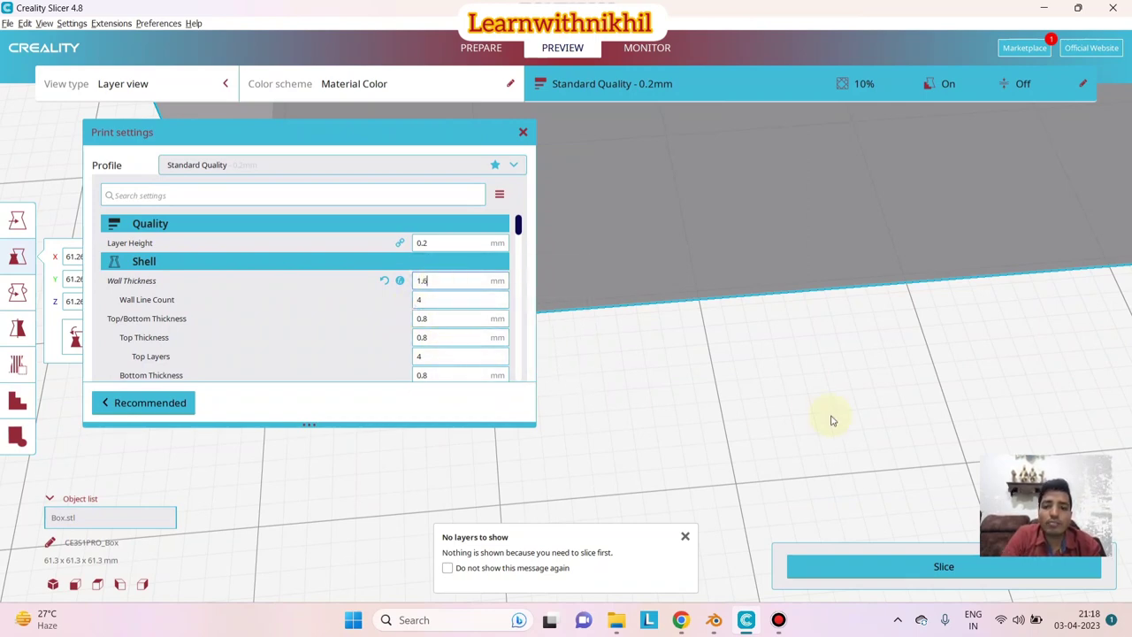
pyautogui.click(909, 570)
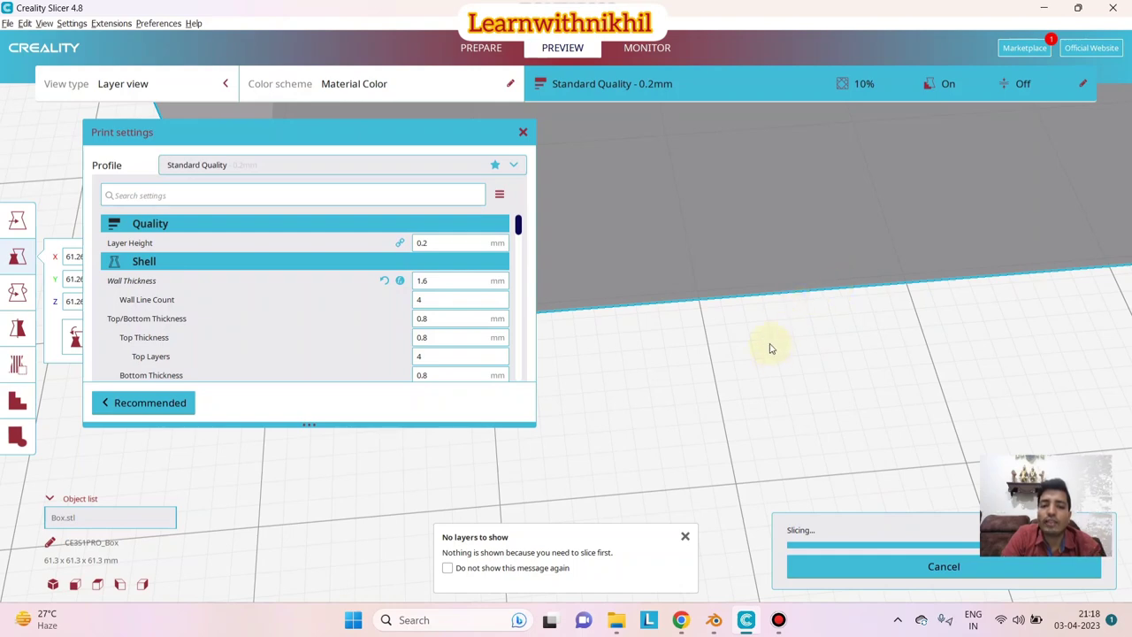
pyautogui.click(384, 280)
# Review the top and bottom thickness settings and the available Top/Bottom Pattern options in the Shell section
pyautogui.scroll(-1, 452, 299)
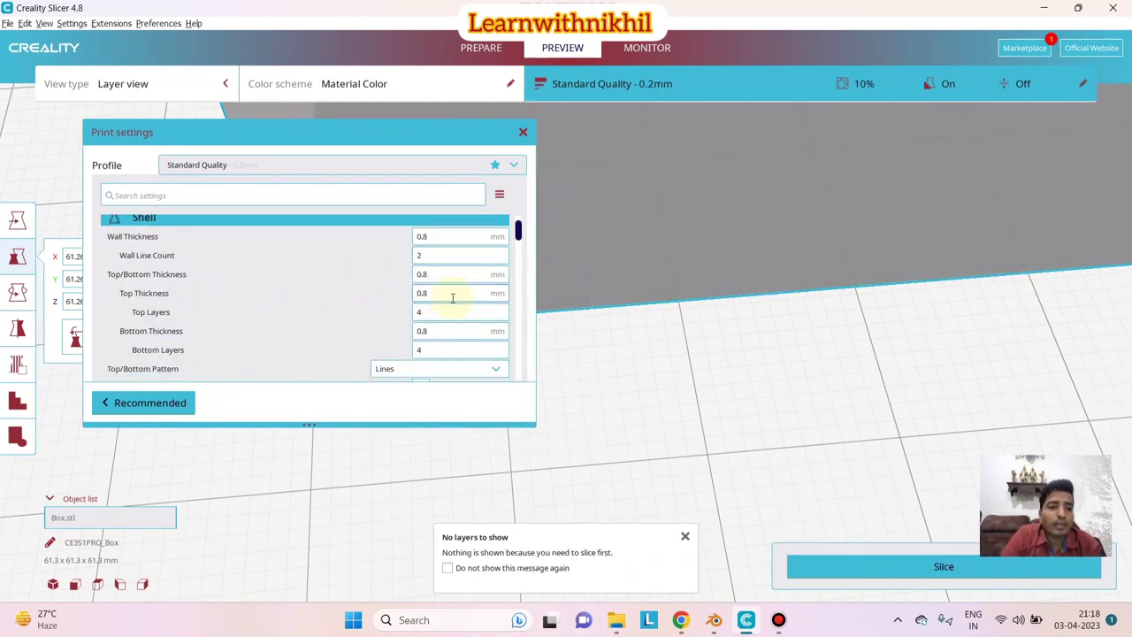
pyautogui.click(637, 291)
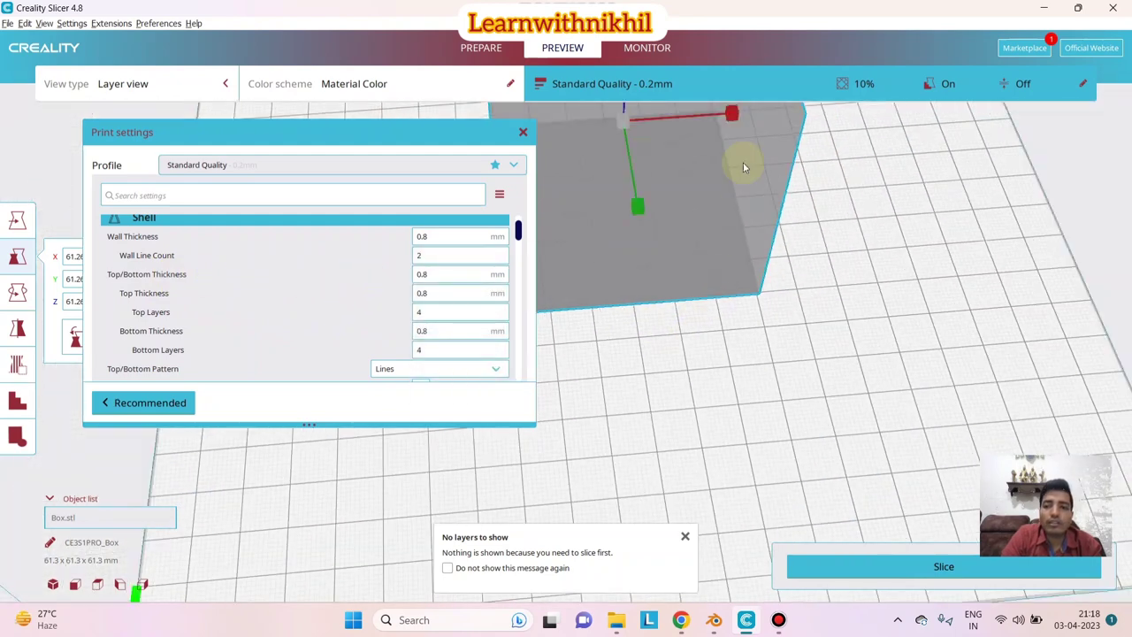
pyautogui.scroll(-1, 248, 313)
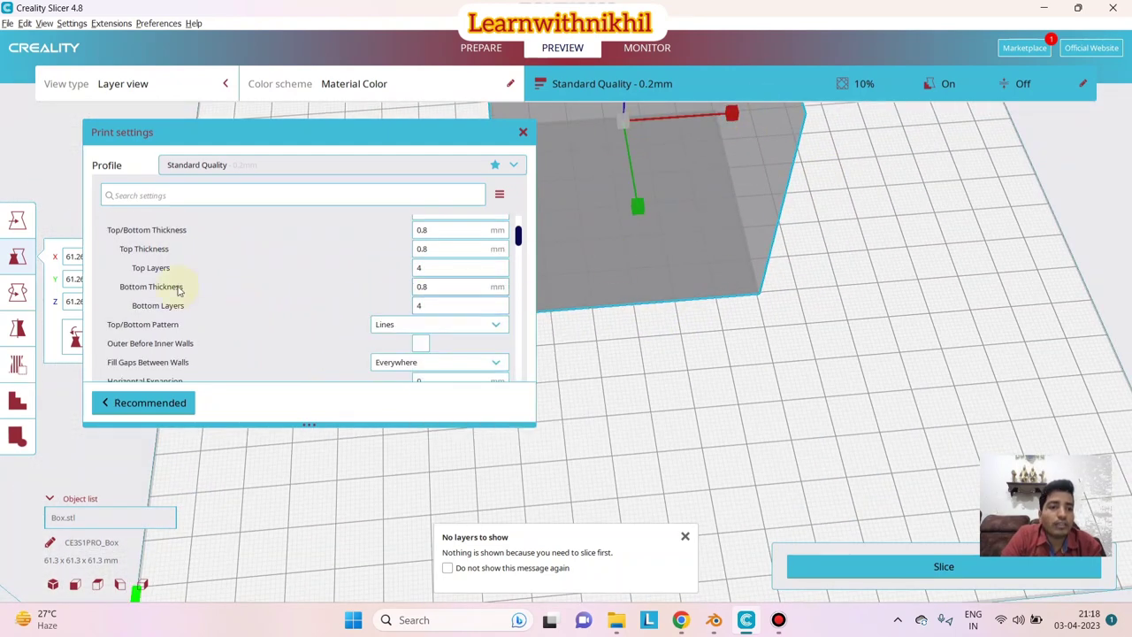
pyautogui.click(496, 325)
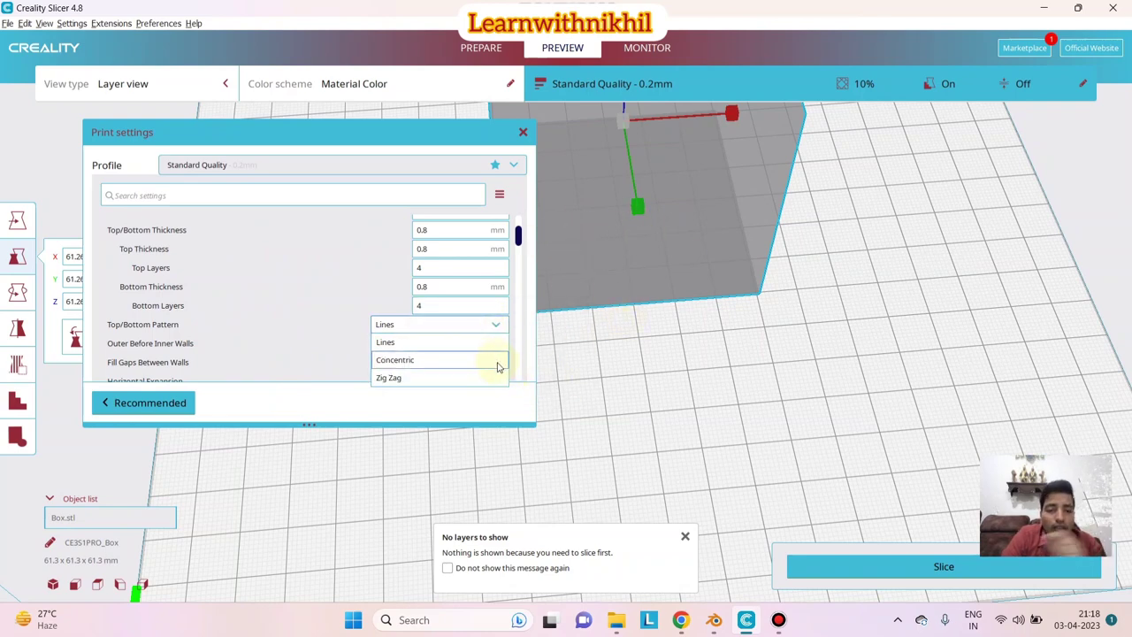
pyautogui.click(307, 314)
pyautogui.scroll(-5, 309, 316)
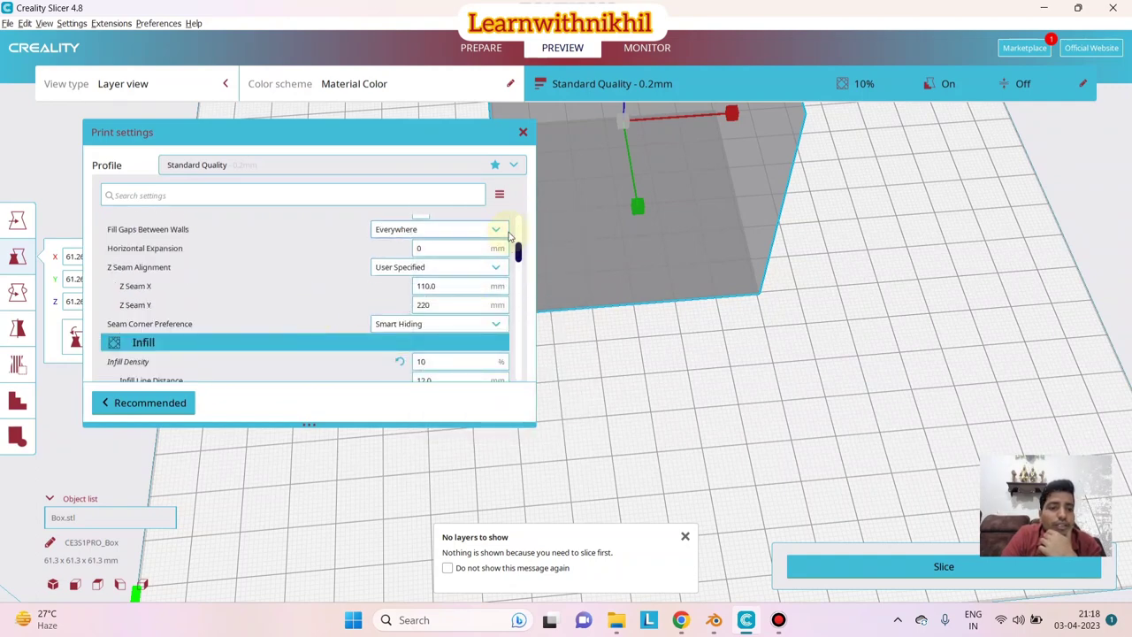
# Check the Infill Pattern options, slice the box with the Cubic pattern and raise the layer preview to layer 60
pyautogui.scroll(-3, 509, 234)
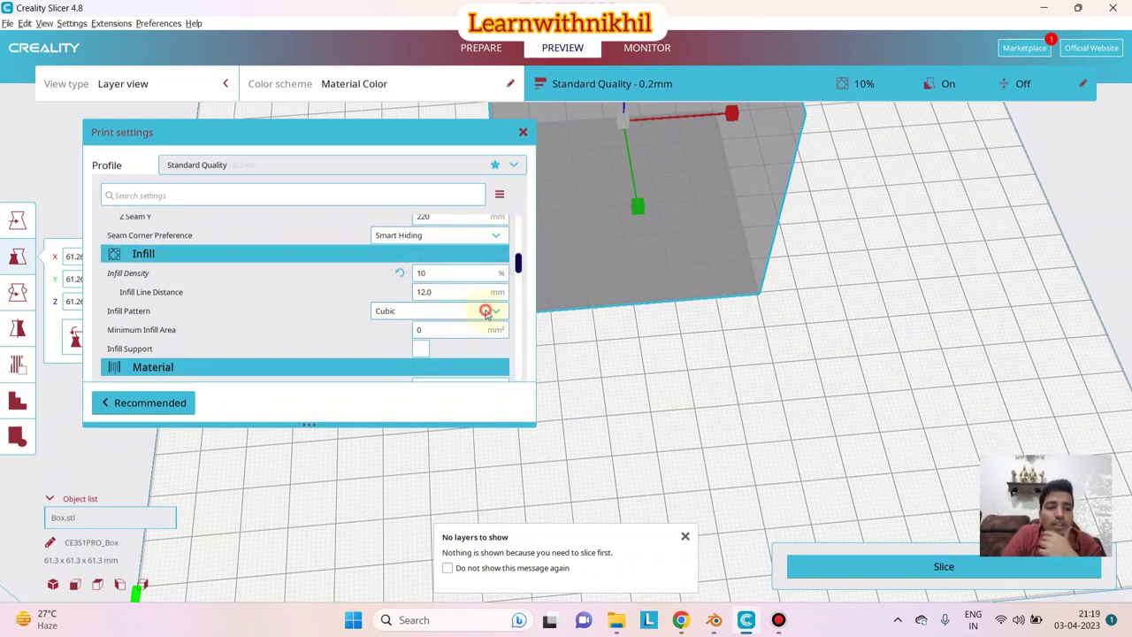
pyautogui.click(486, 311)
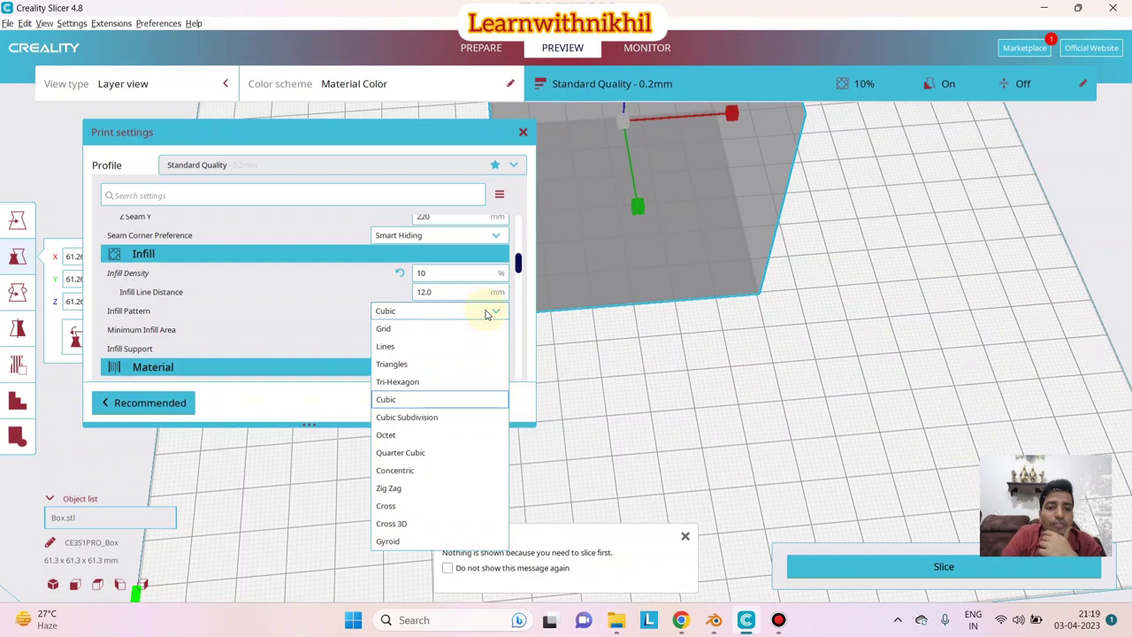
pyautogui.click(1067, 566)
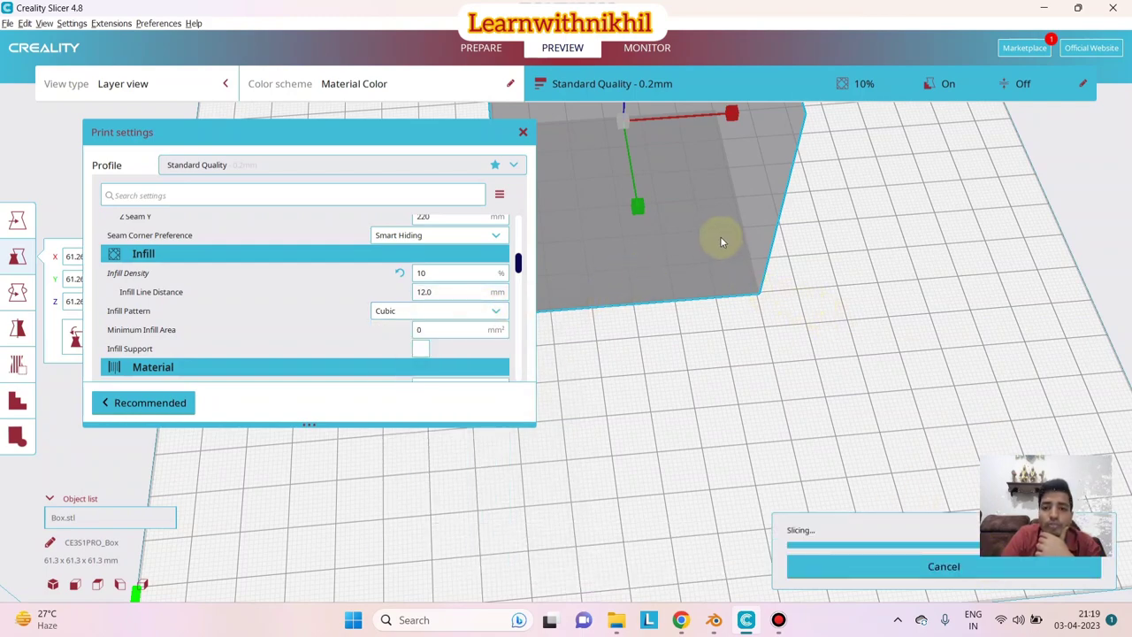
pyautogui.scroll(3, 928, 328)
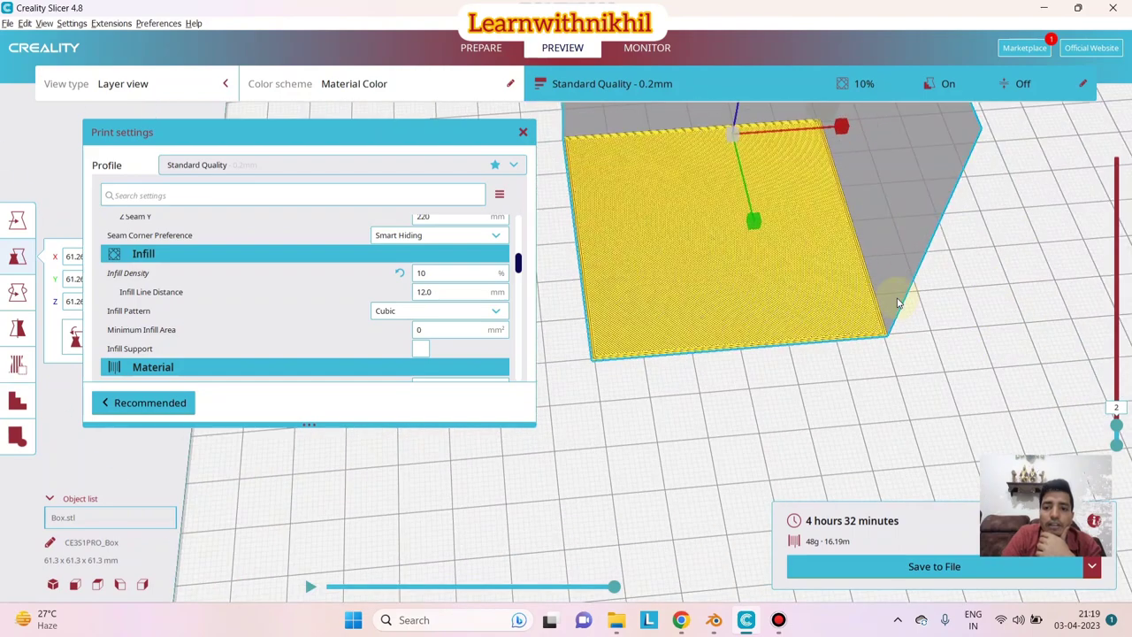
pyautogui.moveTo(1116, 427); pyautogui.dragTo(1116, 374)
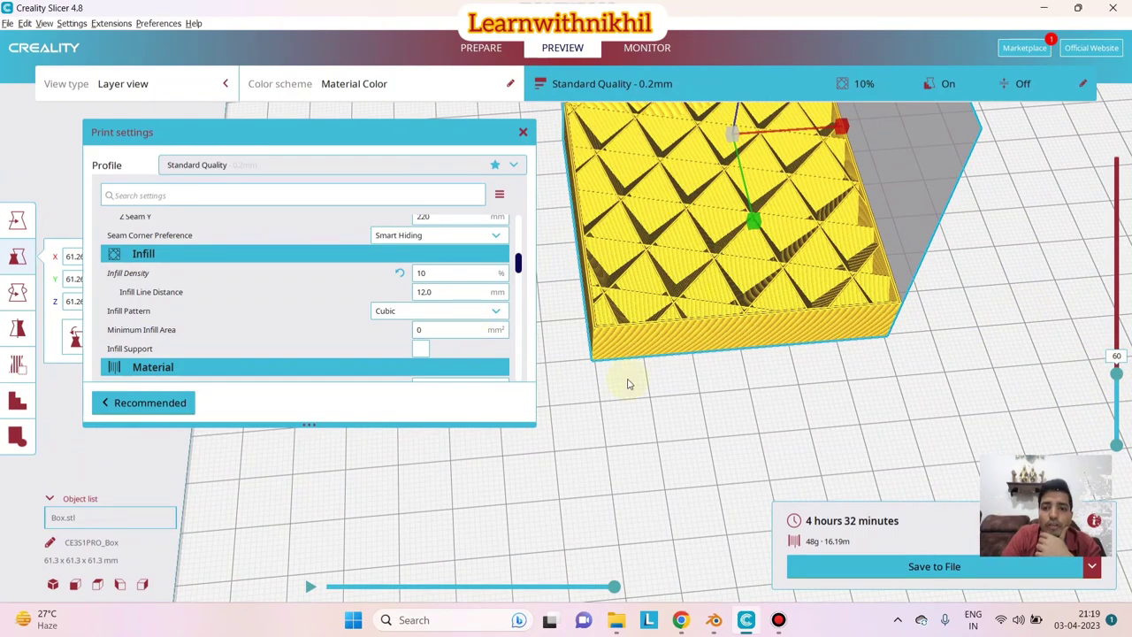
# Set the Infill Pattern to Cross 3D, slice the box again and view the infill up close
pyautogui.click(481, 315)
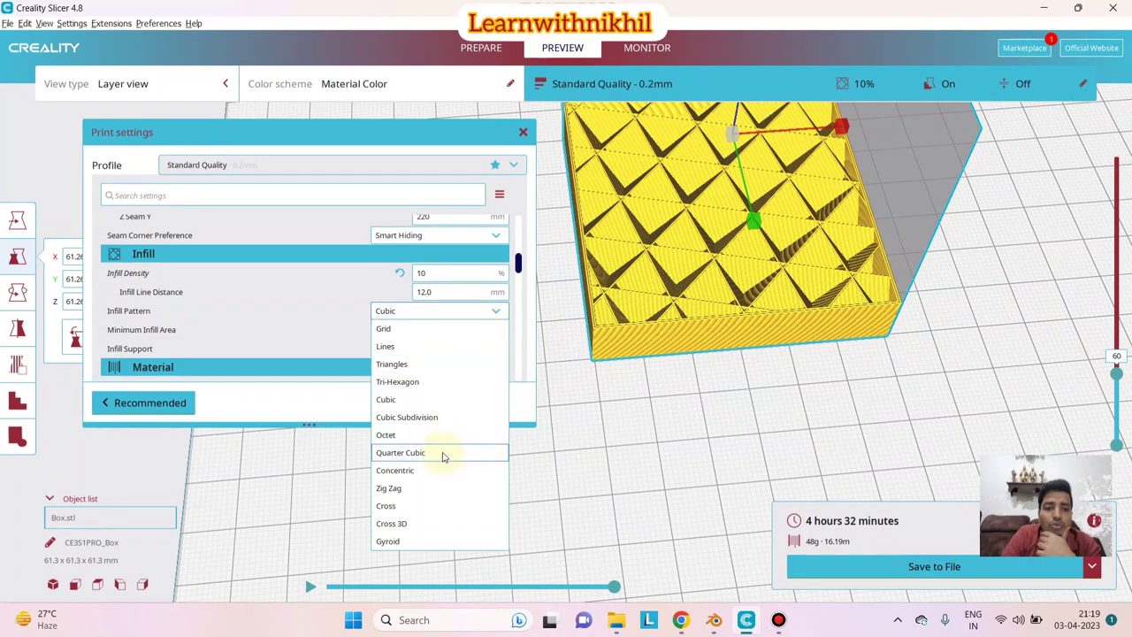
pyautogui.click(423, 526)
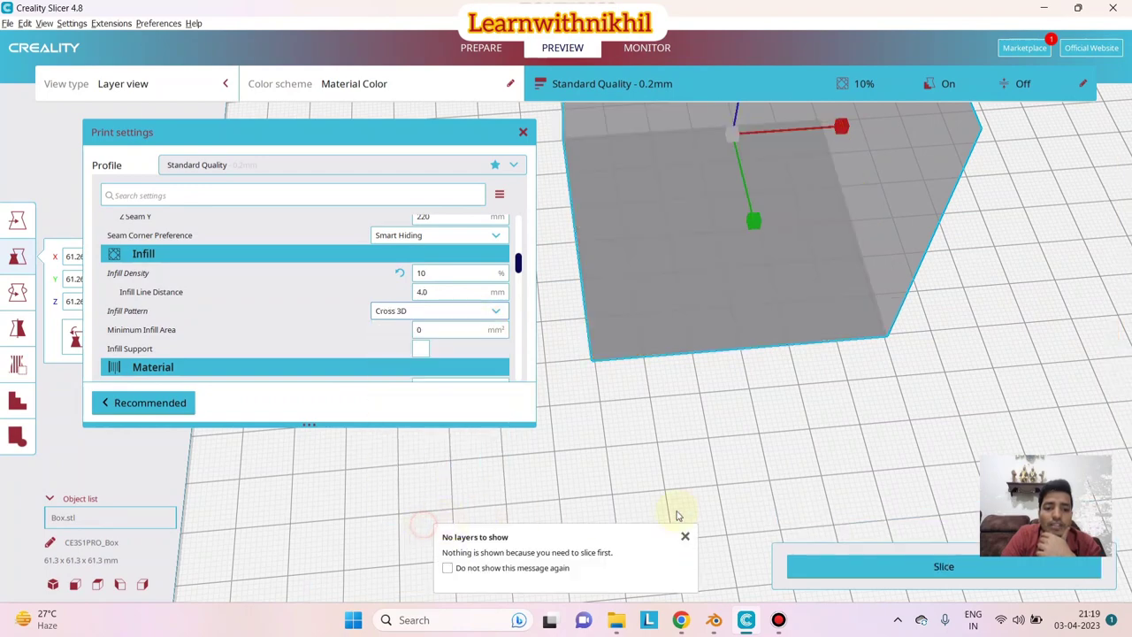
pyautogui.click(959, 570)
pyautogui.scroll(-3, 929, 323)
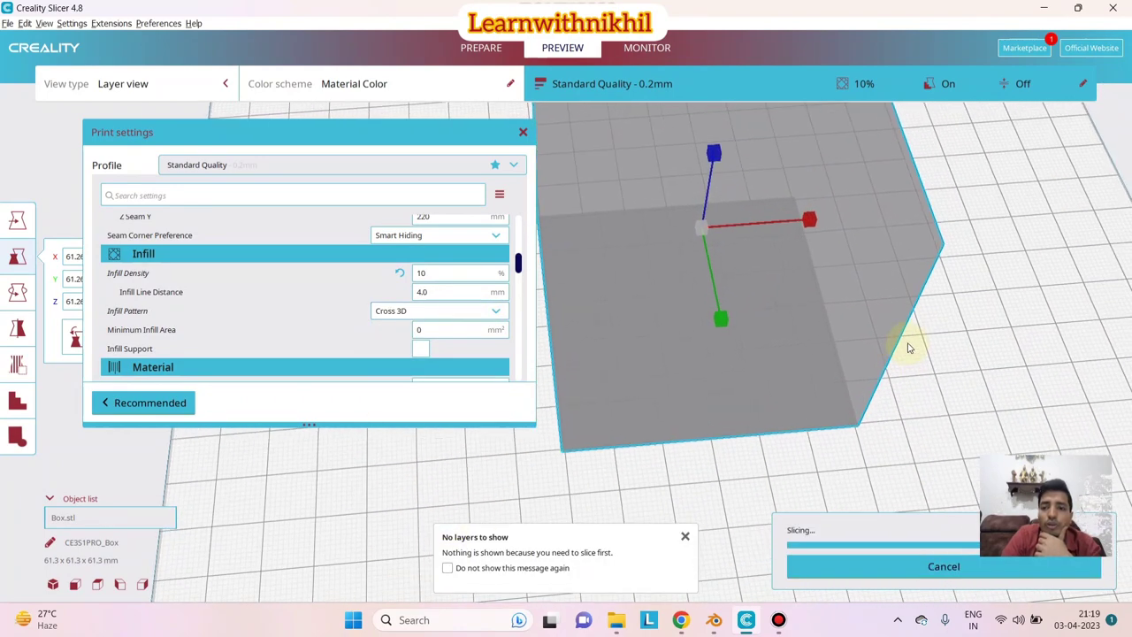
pyautogui.scroll(4, 734, 312)
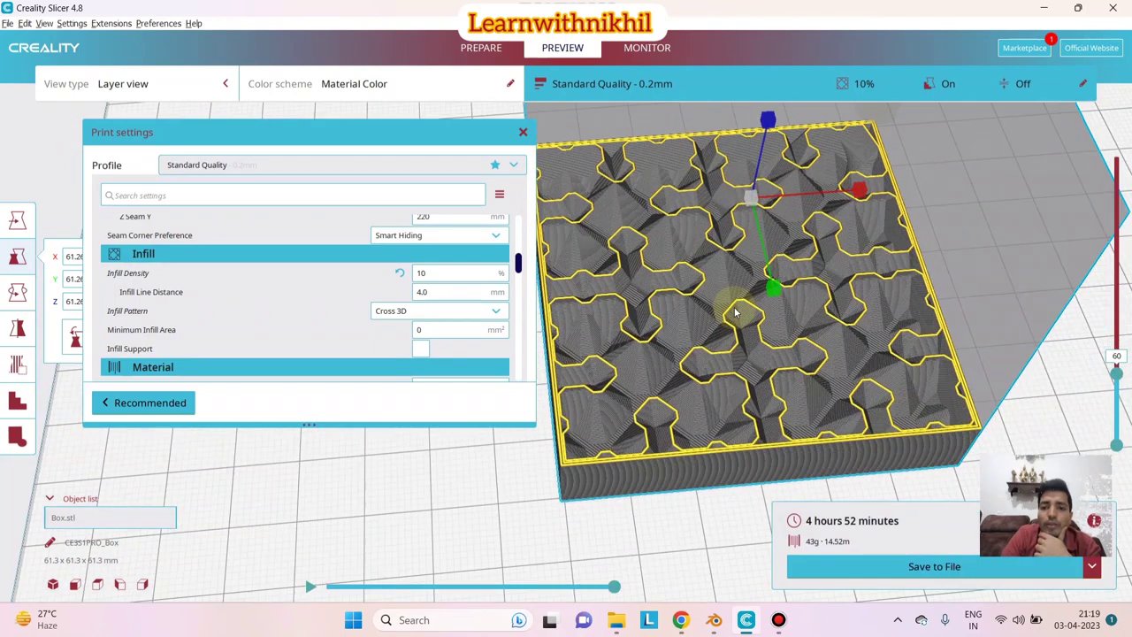
# Set the Infill Pattern to Cubic, slice the box and raise the layer preview to layer 148
pyautogui.click(445, 312)
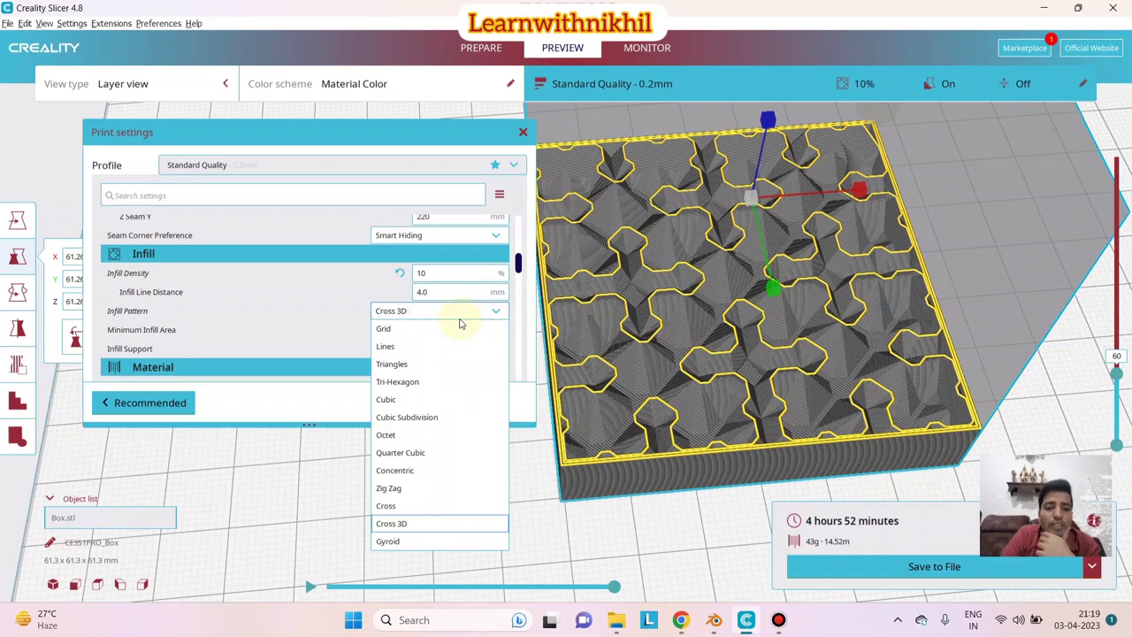
pyautogui.click(428, 399)
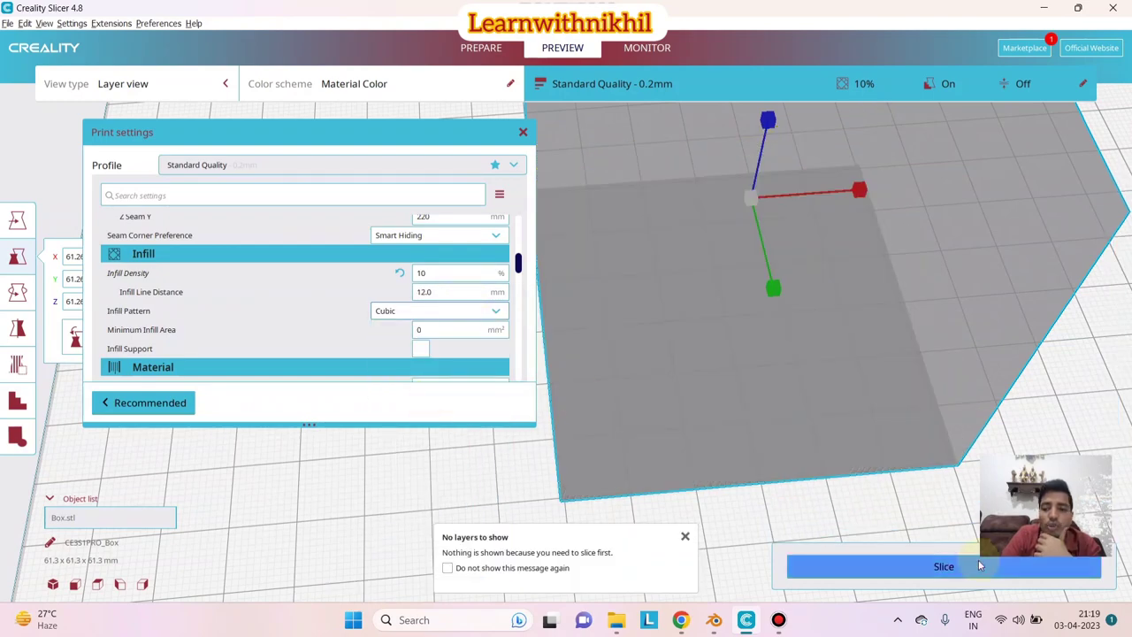
pyautogui.scroll(-5, 619, 380)
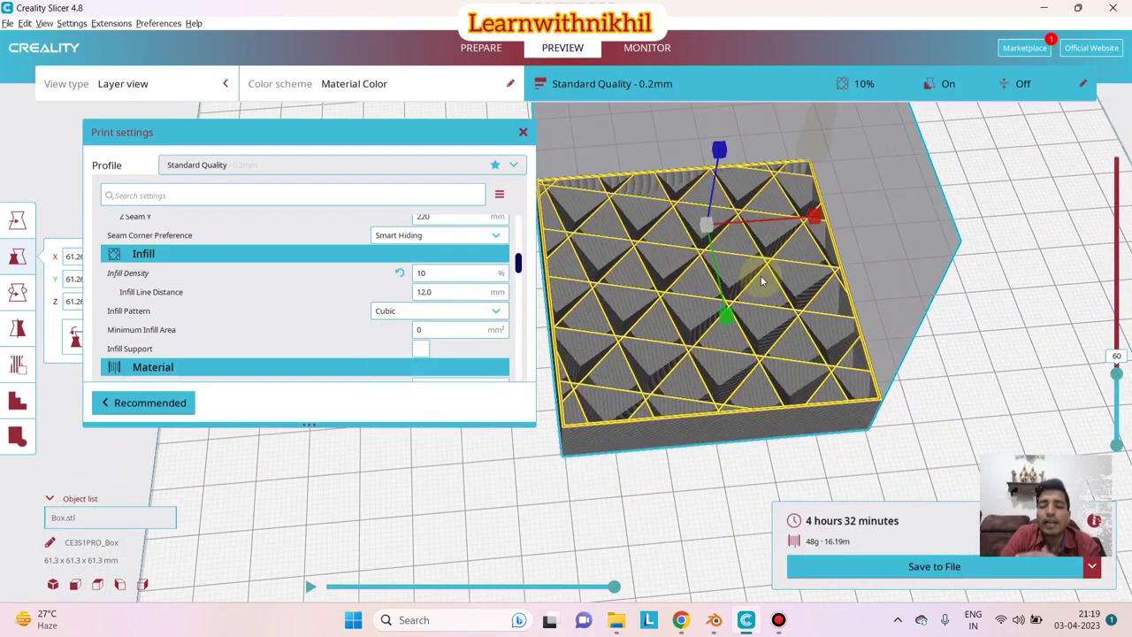
pyautogui.moveTo(1117, 371); pyautogui.dragTo(1117, 296)
# Set the Printing Temperature to 205 °C and the Build Plate Temperature to 55 °C in the Material section
pyautogui.scroll(-2, 375, 348)
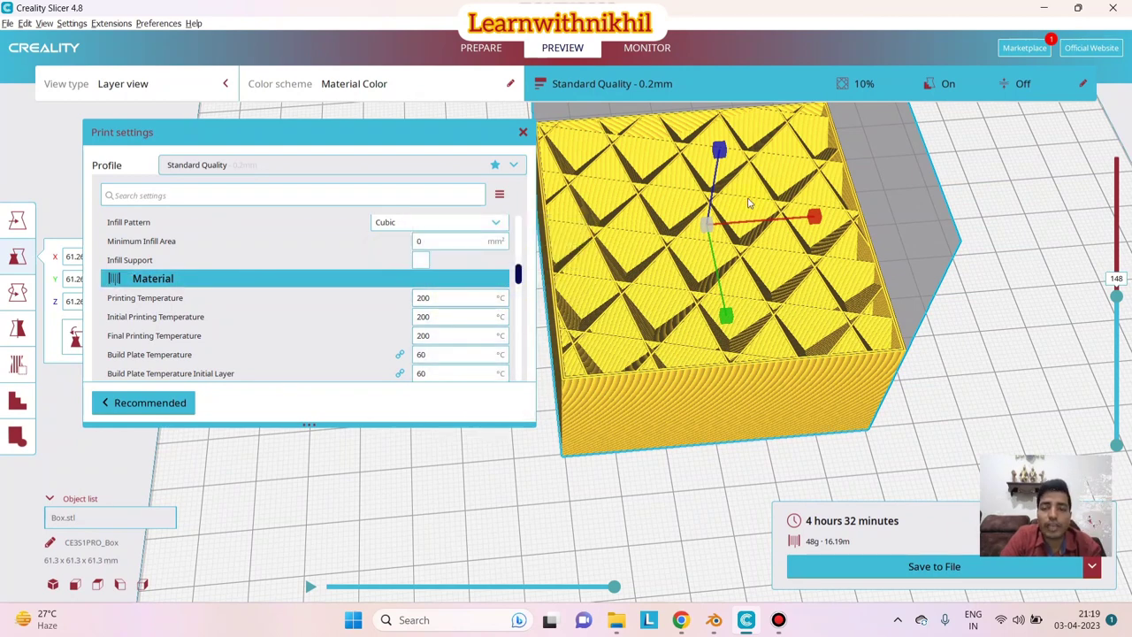
pyautogui.doubleClick(448, 298)
pyautogui.write('205')
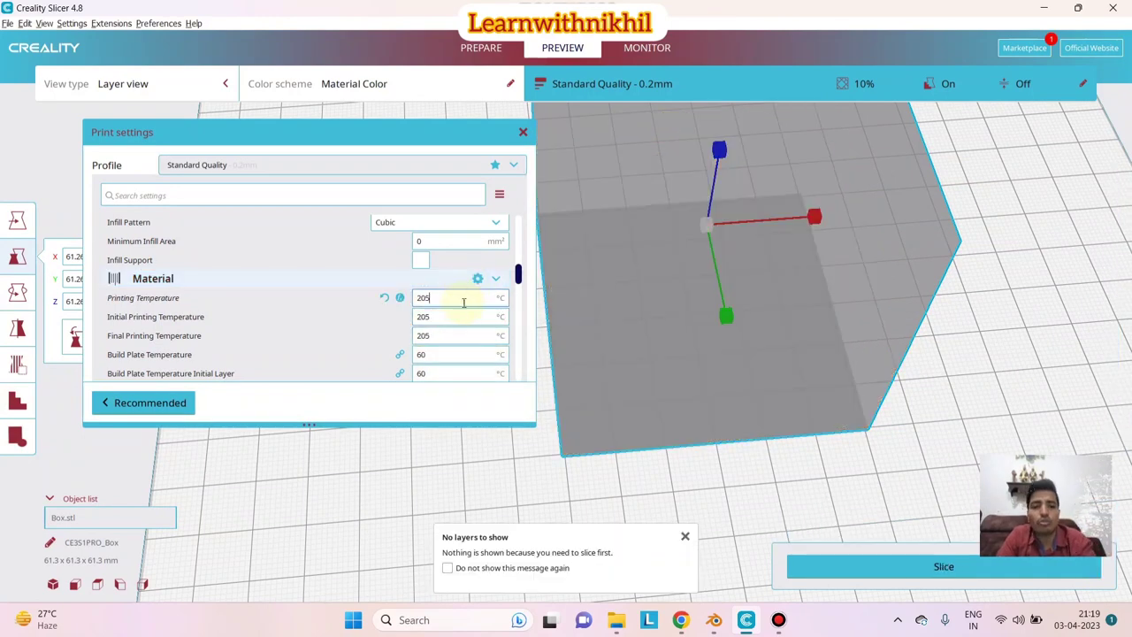
pyautogui.scroll(-1, 437, 336)
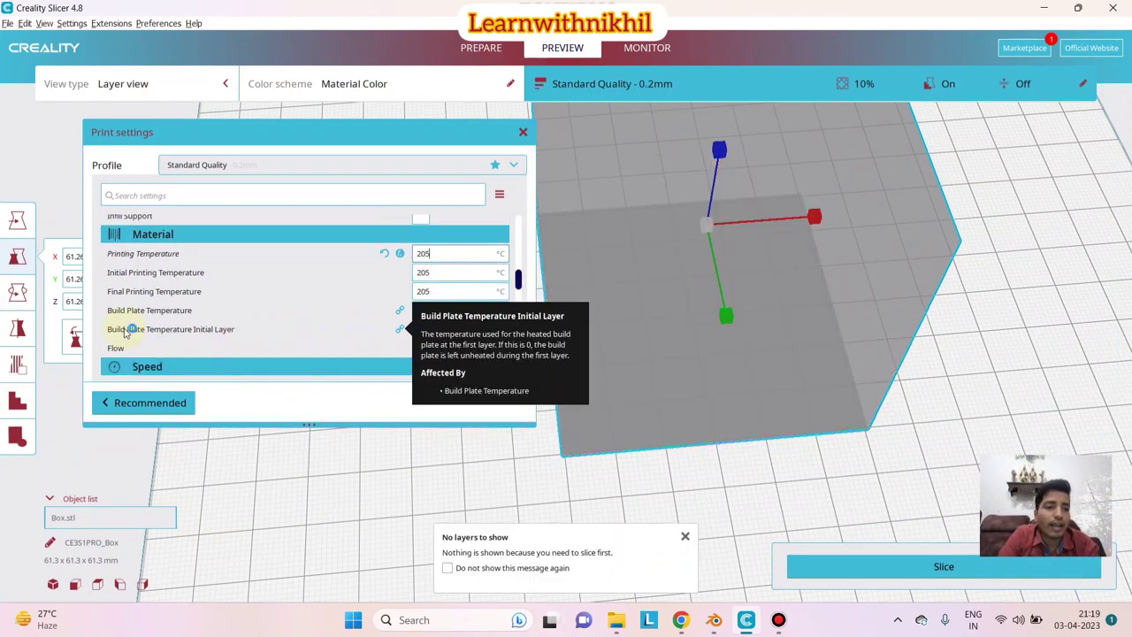
pyautogui.click(769, 469)
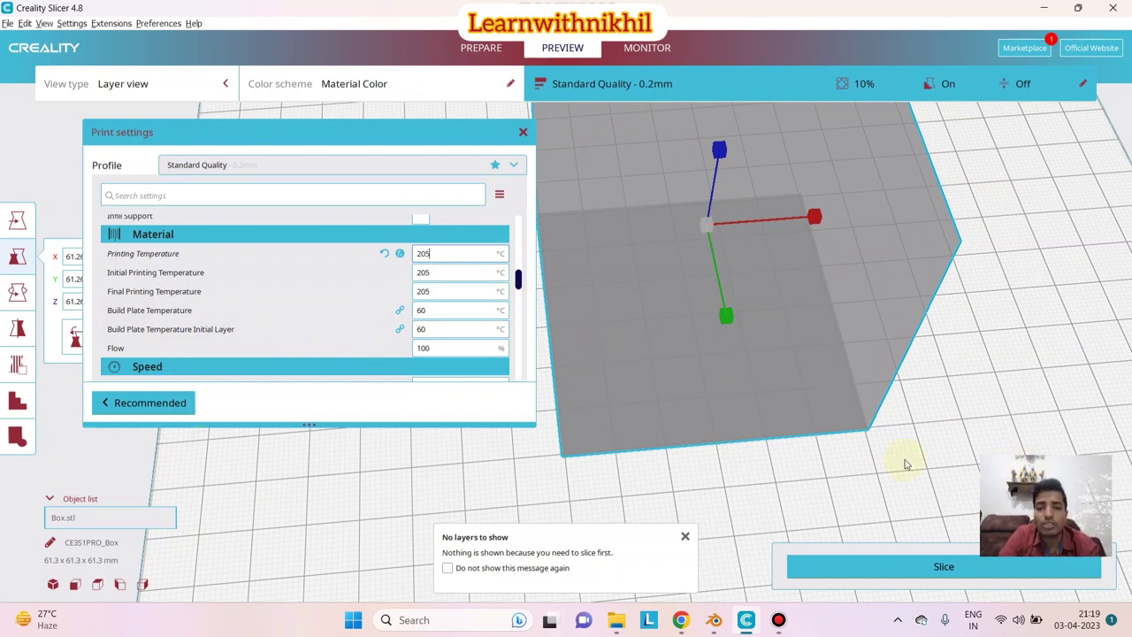
pyautogui.doubleClick(449, 310)
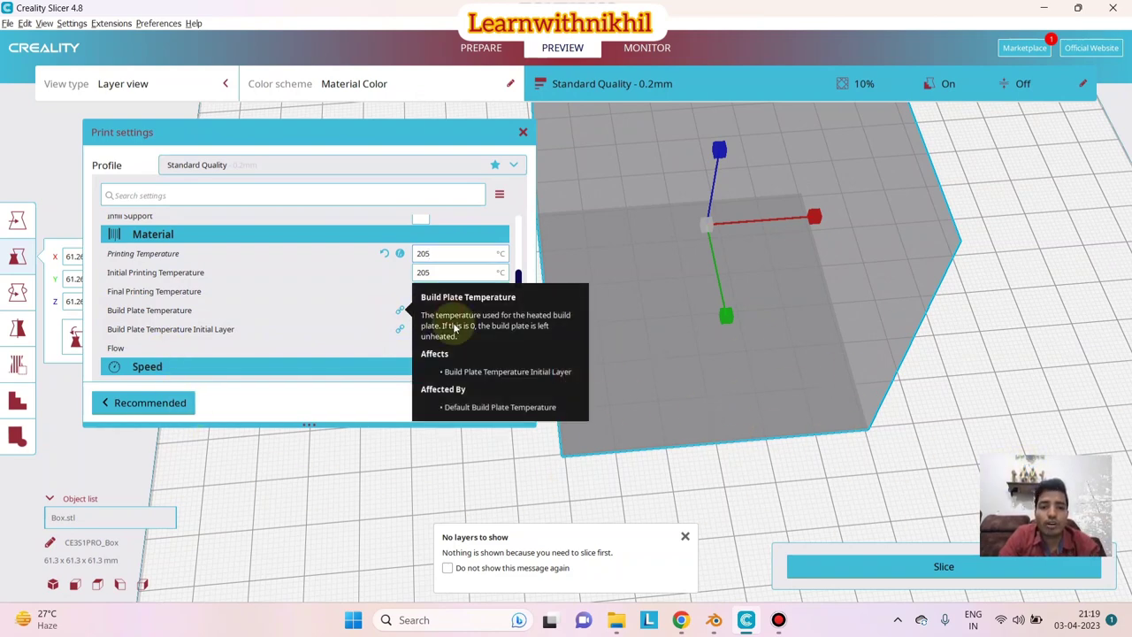
pyautogui.write('55')
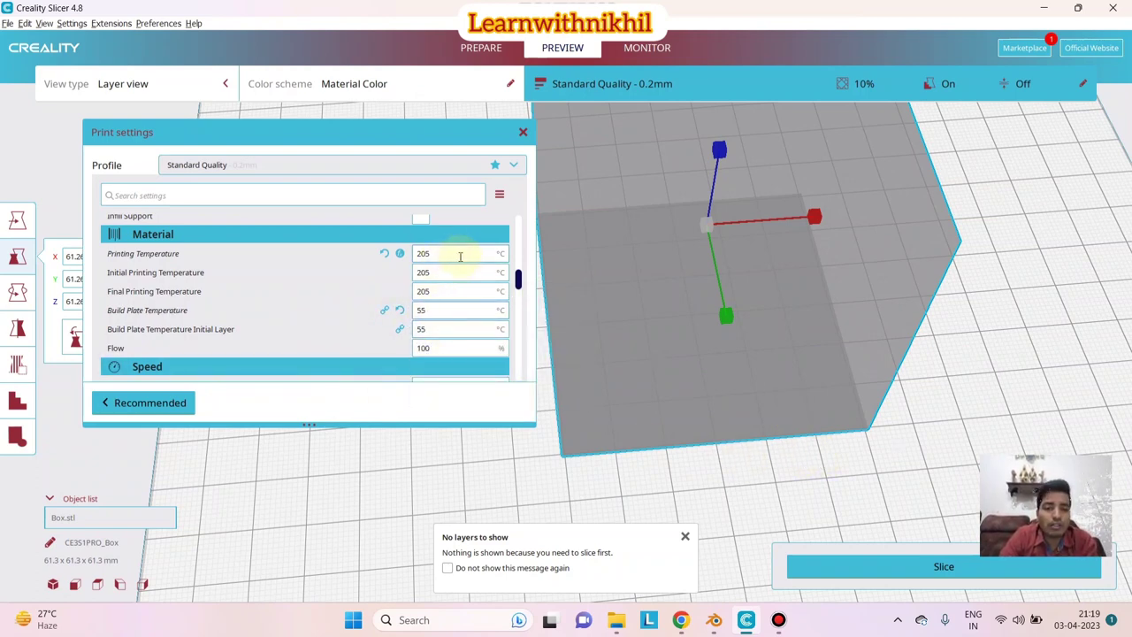
# Try a Print Speed of 120 mm/s, return it to 50 mm/s and slice the box
pyautogui.scroll(-1, 349, 336)
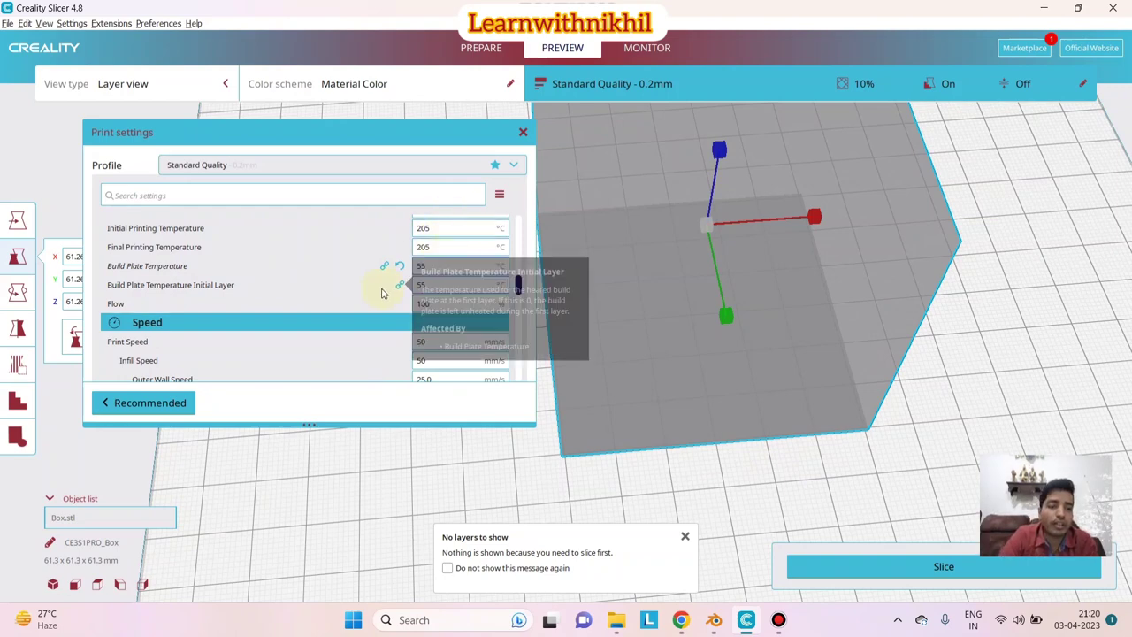
pyautogui.scroll(-1, 354, 247)
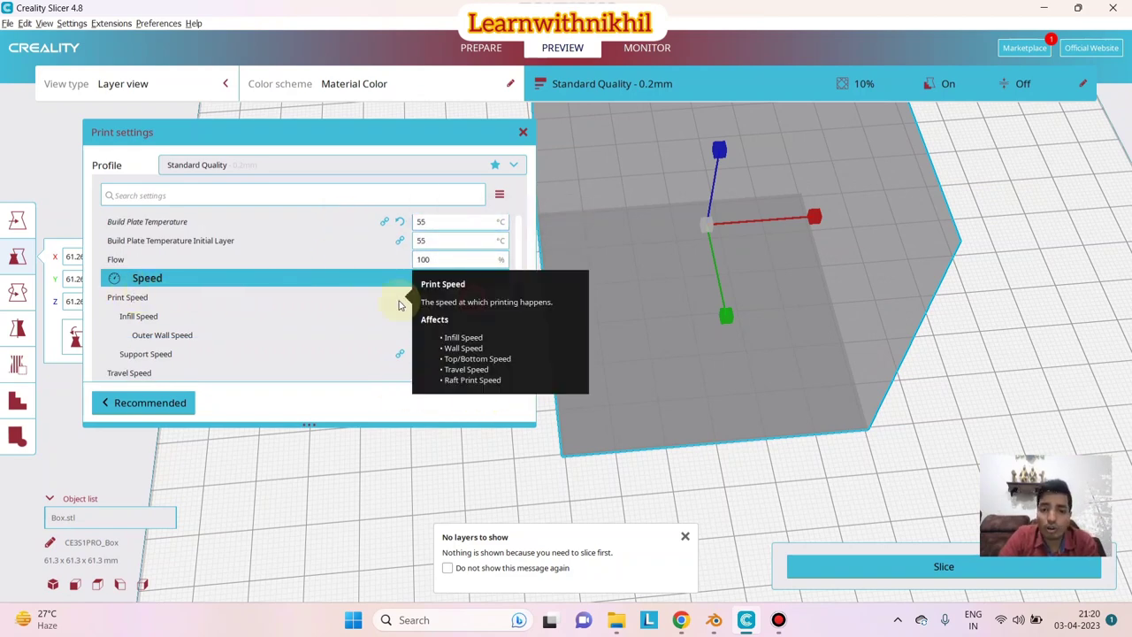
pyautogui.doubleClick(472, 299)
pyautogui.press('BackSpace')
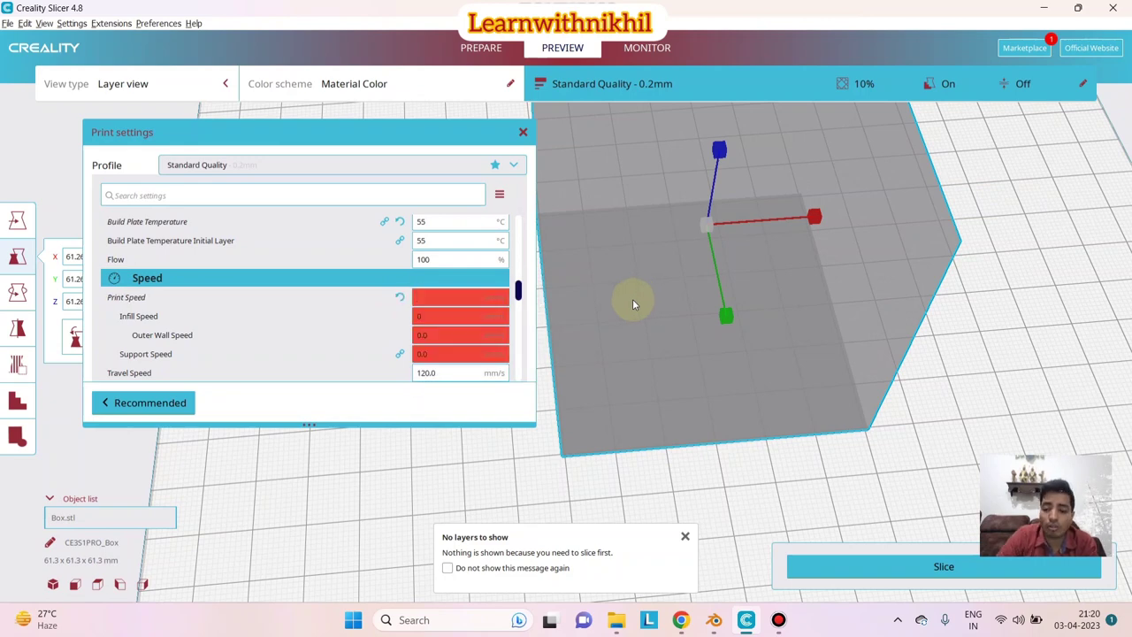
pyautogui.write('120')
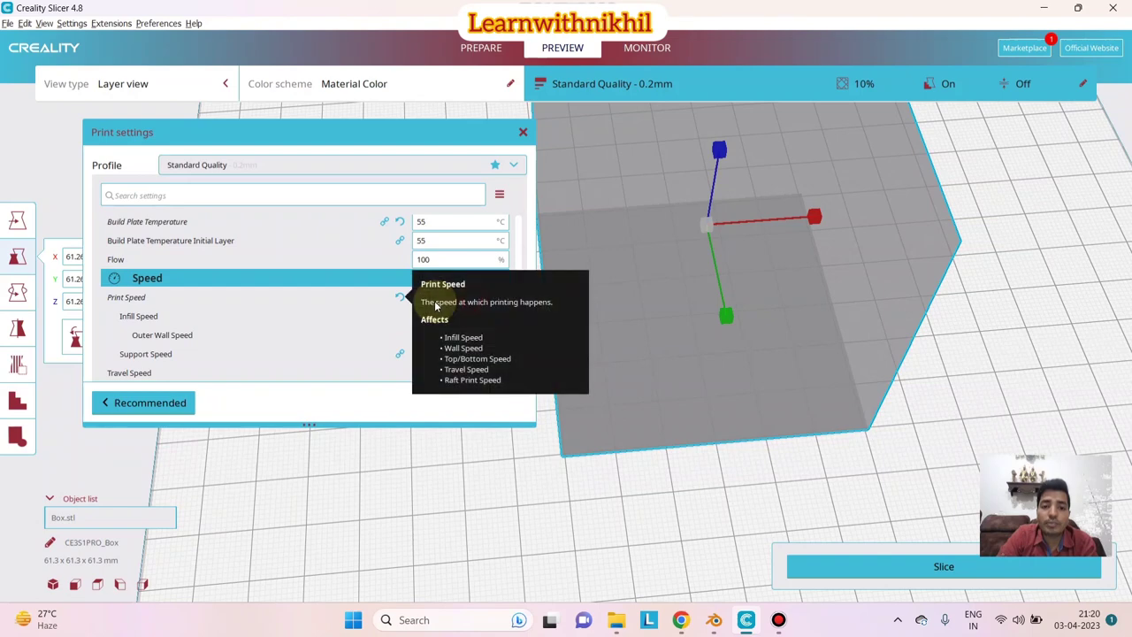
pyautogui.press('BackSpace')
pyautogui.press('BackSpace')
pyautogui.press('BackSpace')
pyautogui.write('50')
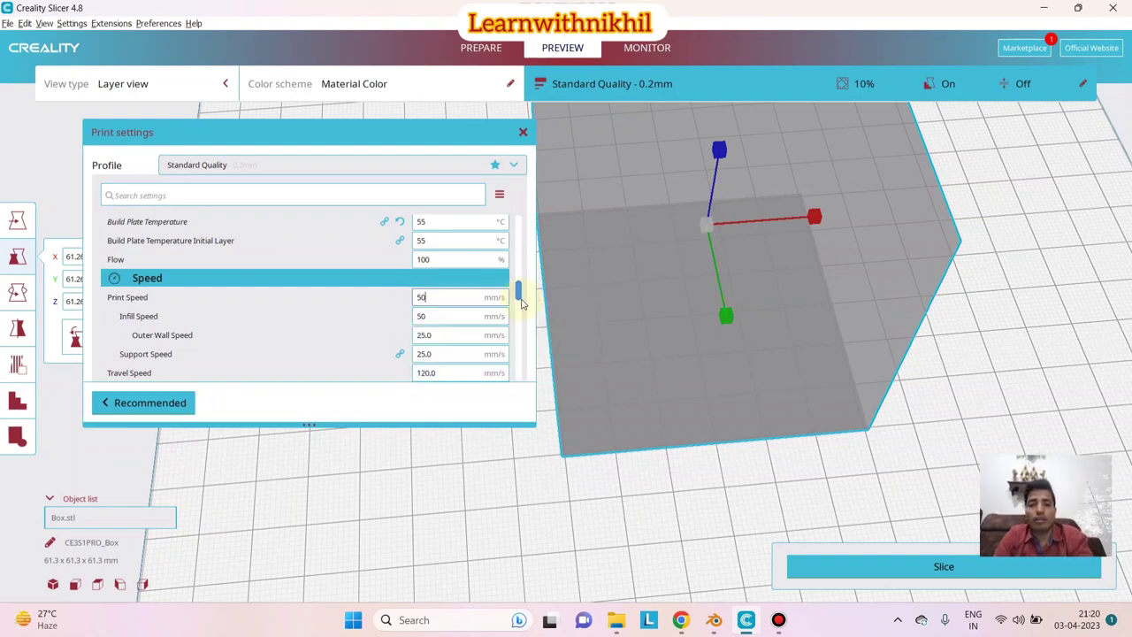
pyautogui.click(994, 570)
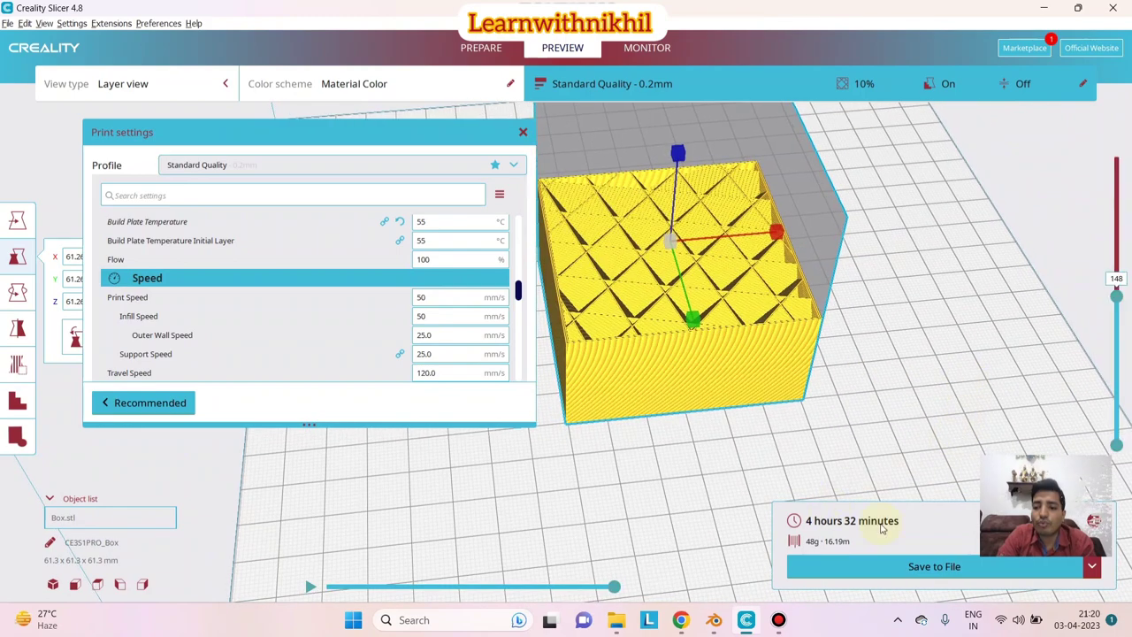
# Set the Print Speed to 100 mm/s and slice the box to compare the print time
pyautogui.click(472, 306)
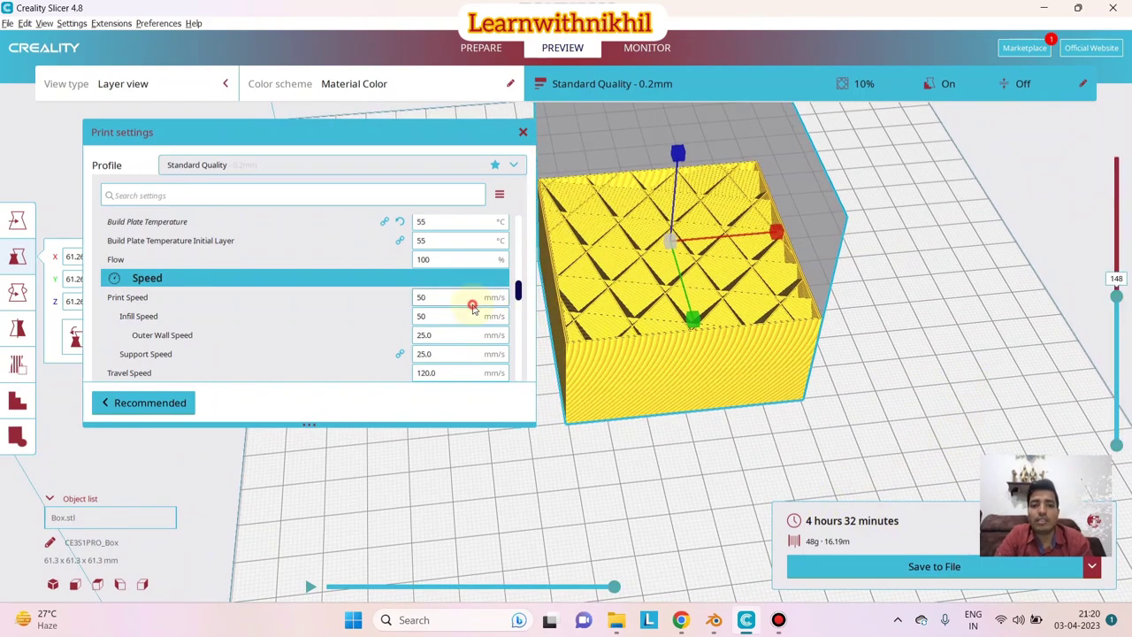
pyautogui.write('10')
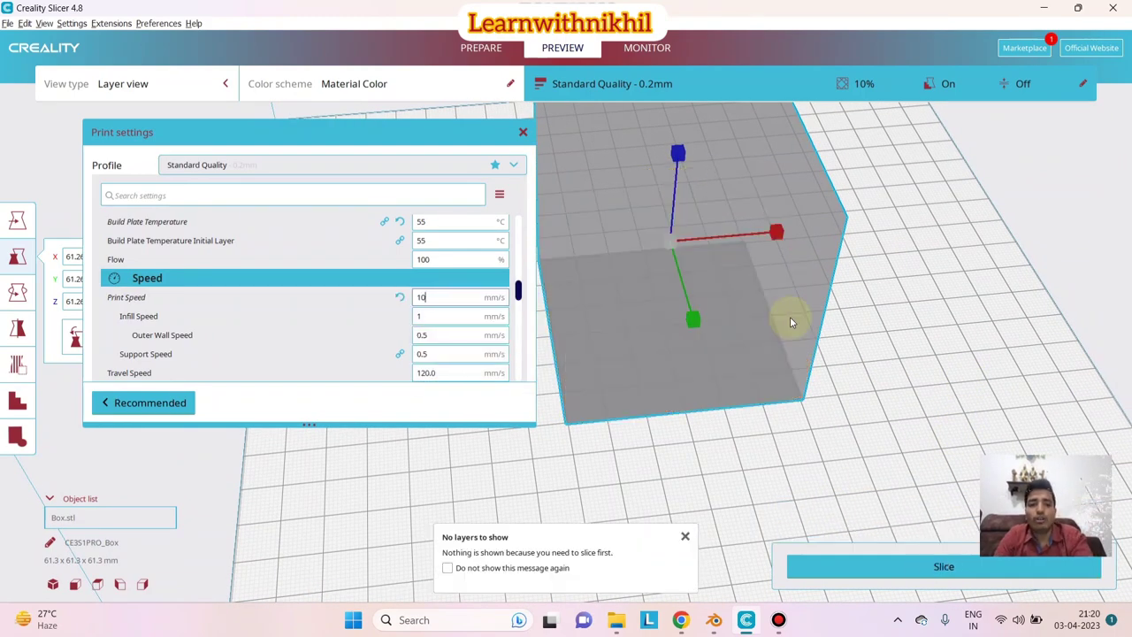
pyautogui.write('0')
pyautogui.click(884, 566)
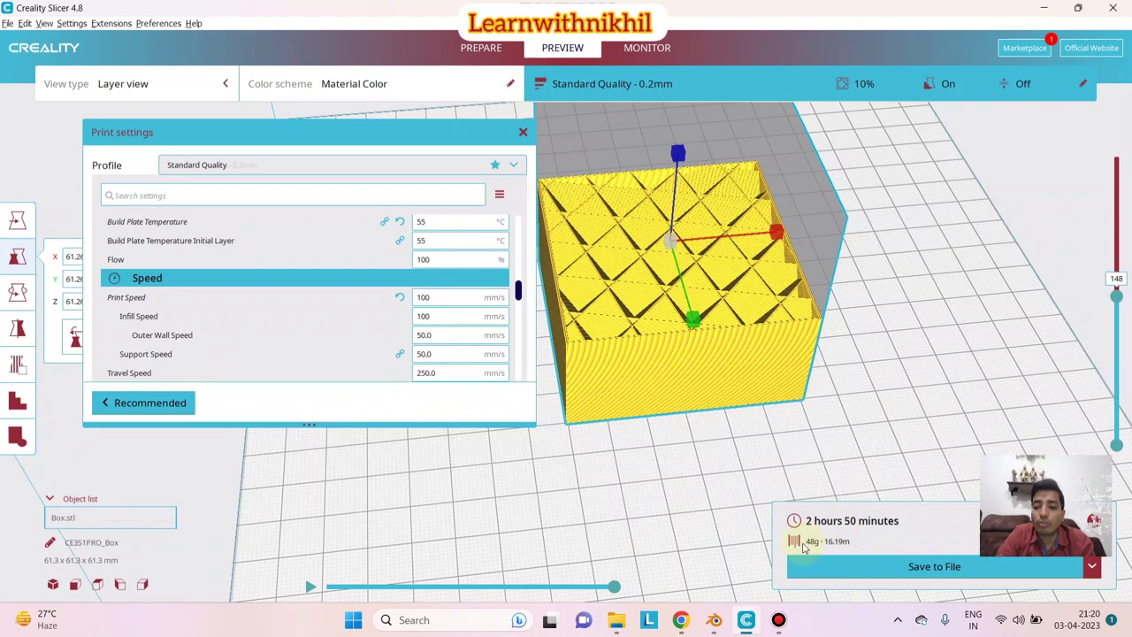
# Return the Print Speed to 50 mm/s and slice the box again
pyautogui.doubleClick(447, 297)
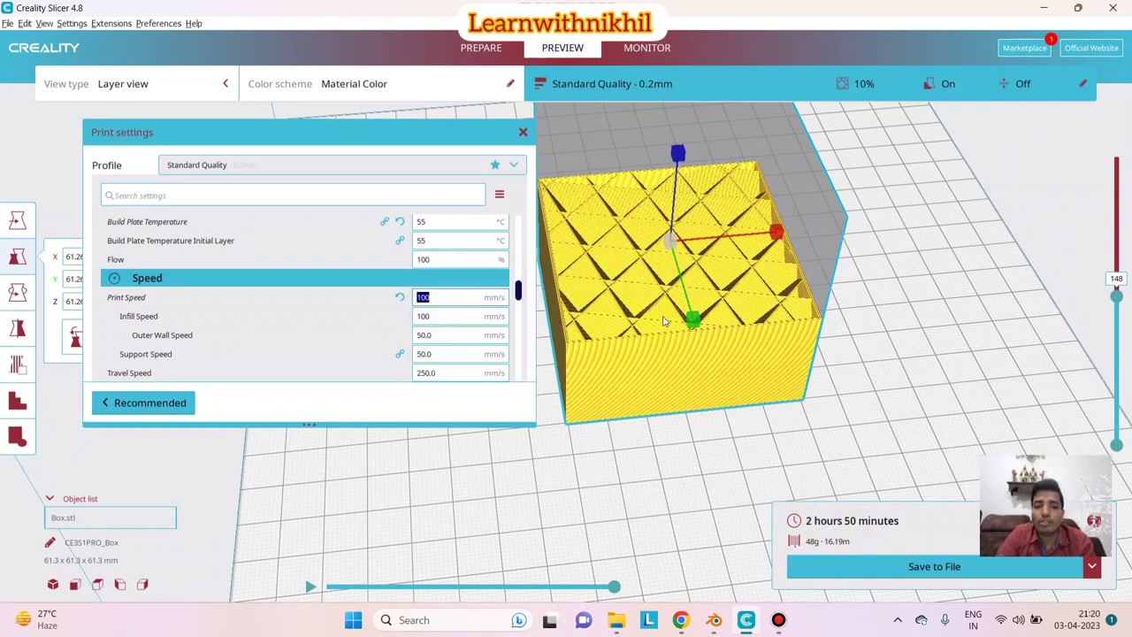
pyautogui.write('50')
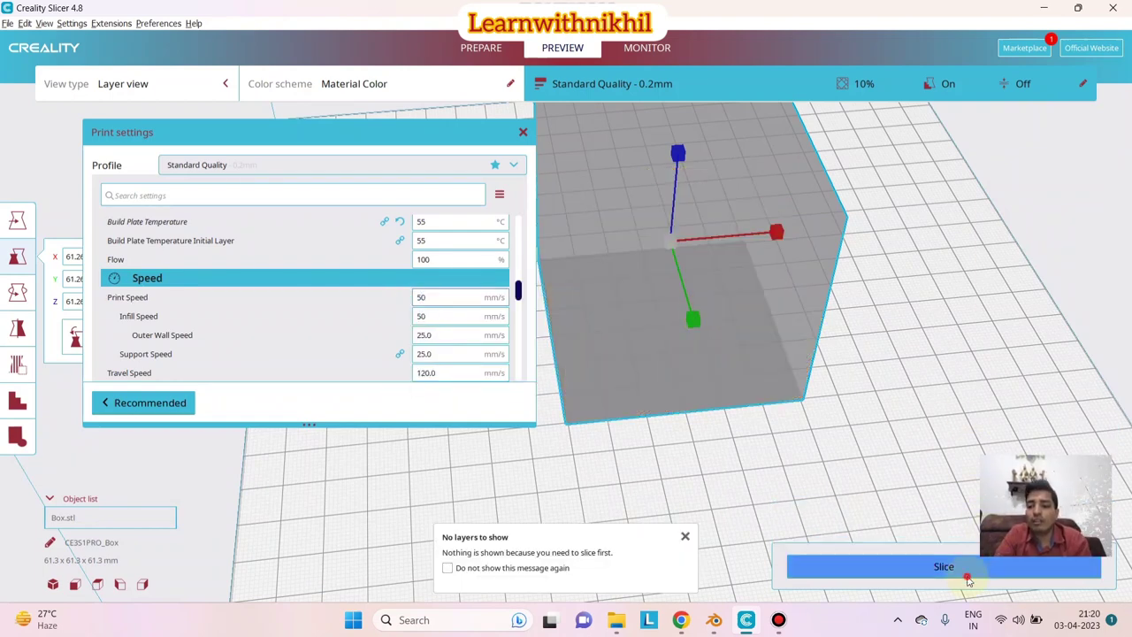
pyautogui.click(943, 565)
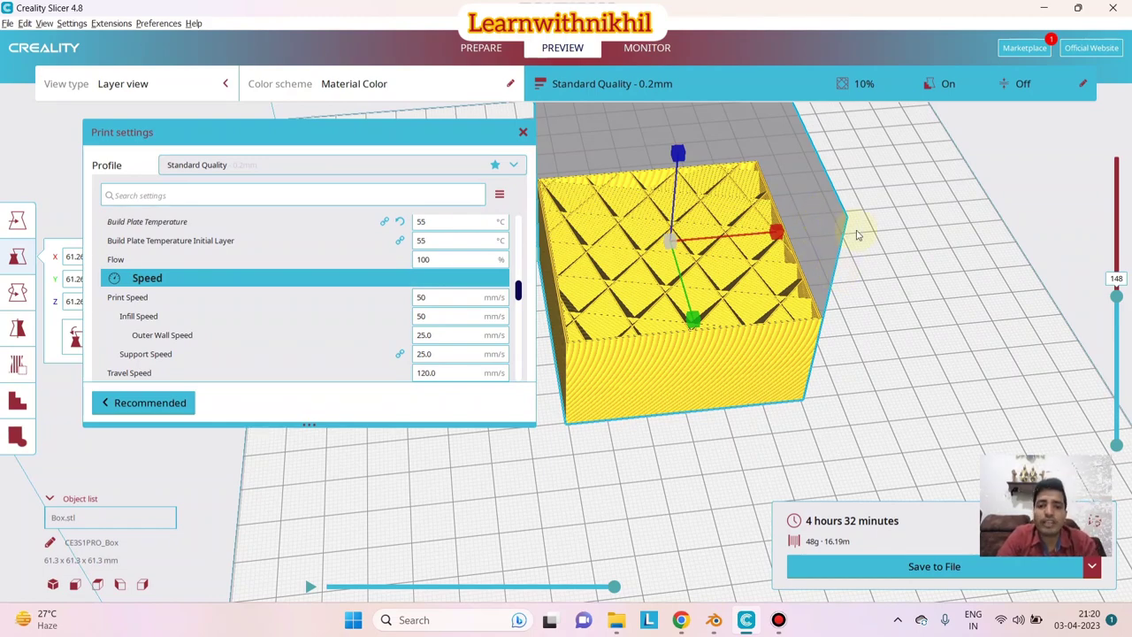
pyautogui.moveTo(862, 230); pyautogui.dragTo(895, 285, button='right')
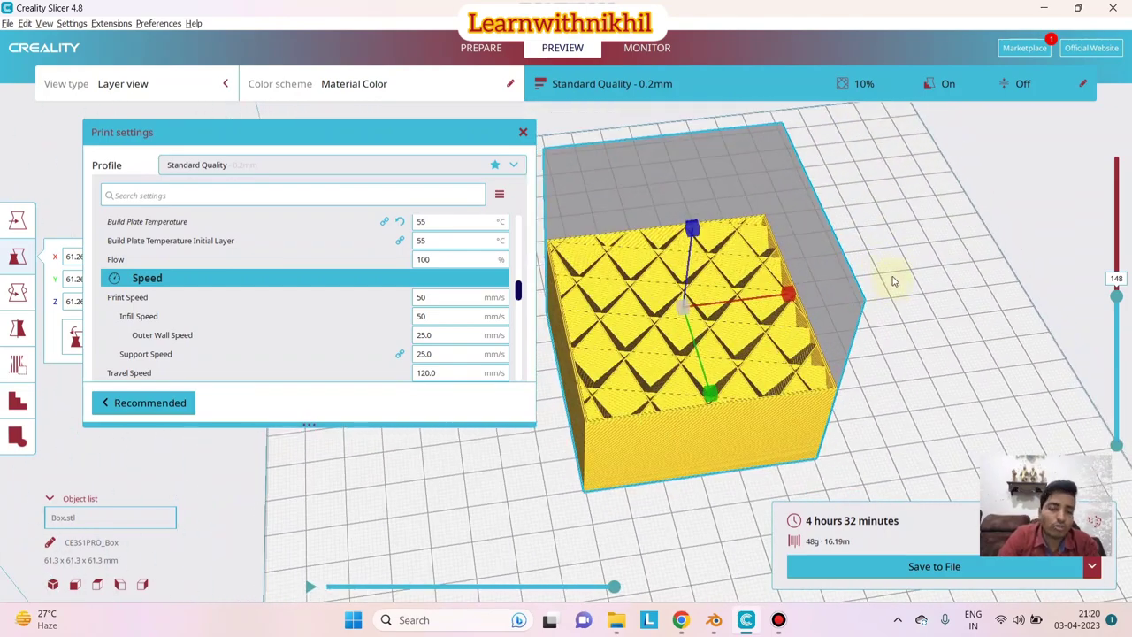
# Set the Print Speed to 120 mm/s and slice the box again
pyautogui.doubleClick(440, 297)
pyautogui.press('BackSpace')
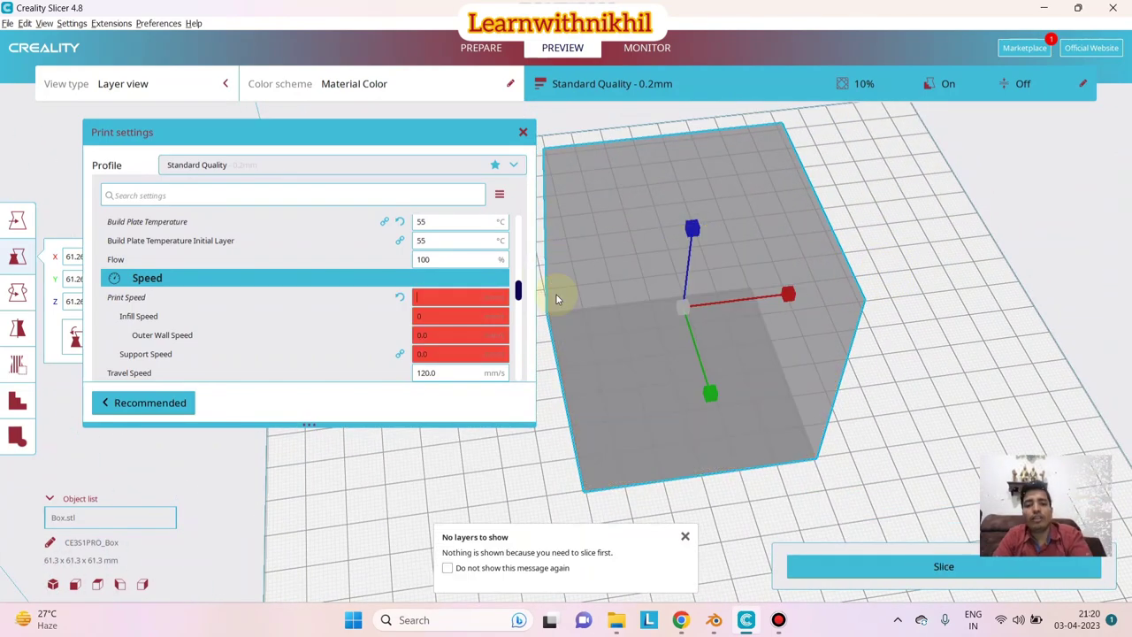
pyautogui.write('120')
pyautogui.click(920, 565)
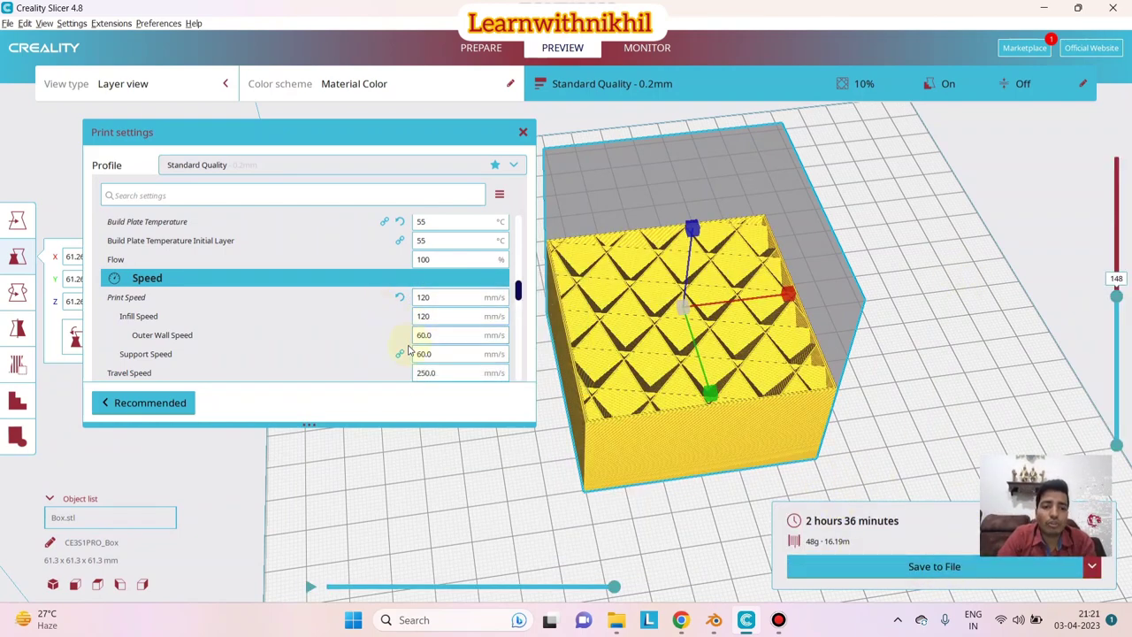
# Review the remaining Speed settings and the retraction settings in the Travel section
pyautogui.moveTo(382, 356)
pyautogui.scroll(-1, 425, 296)
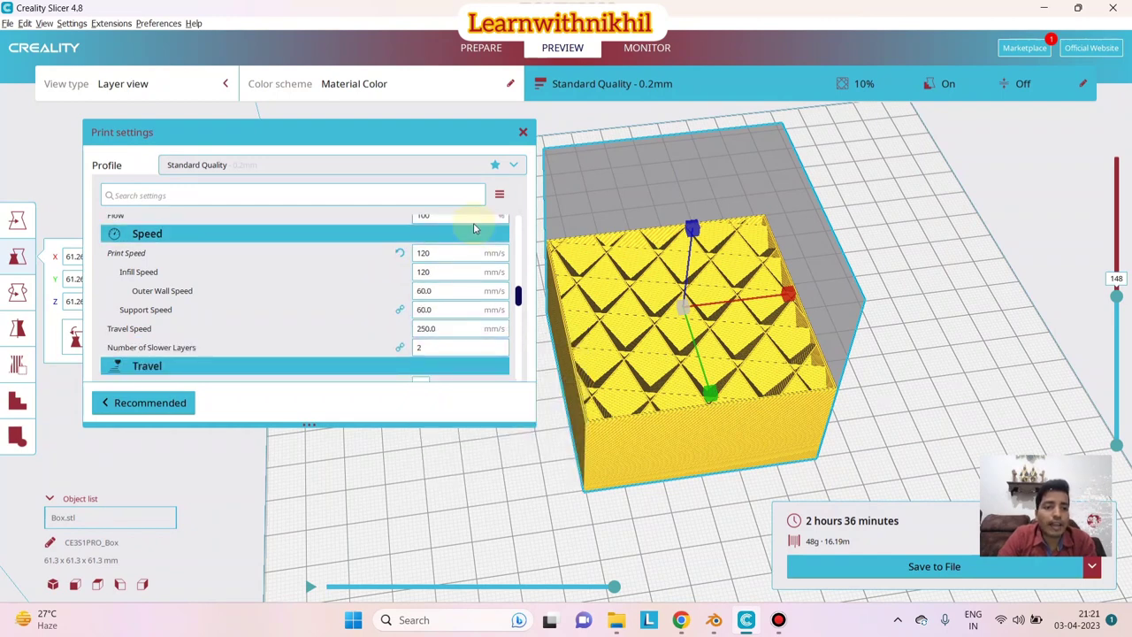
pyautogui.scroll(-2, 475, 223)
pyautogui.scroll(-2, 475, 222)
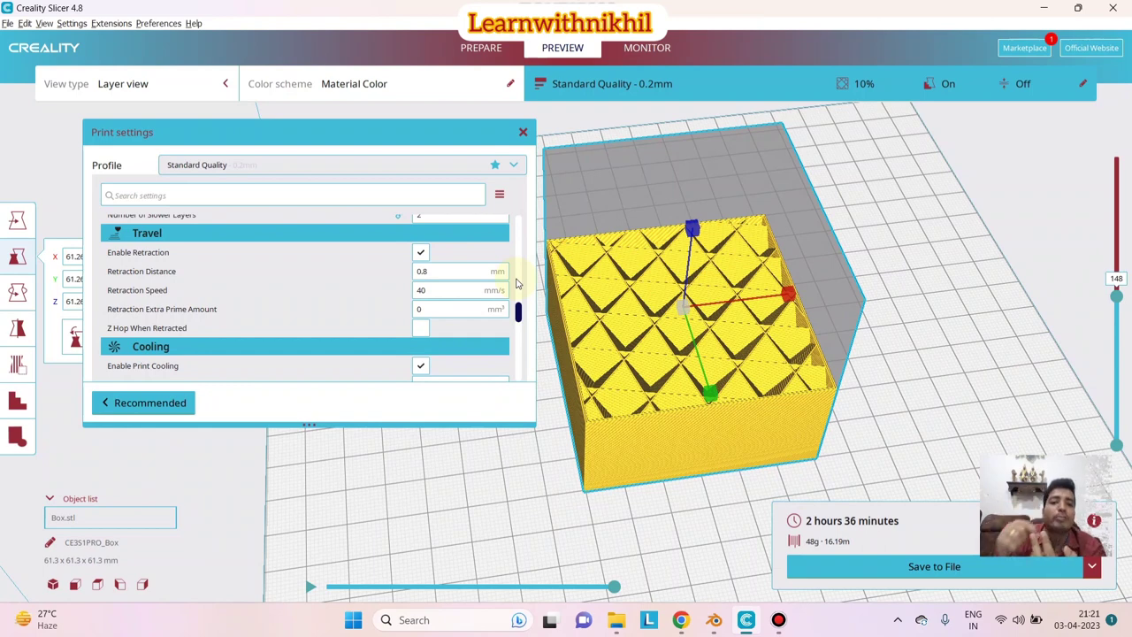
# Look through the Setting Visibility preferences, filter the list for "hop" and close the preferences
pyautogui.click(499, 196)
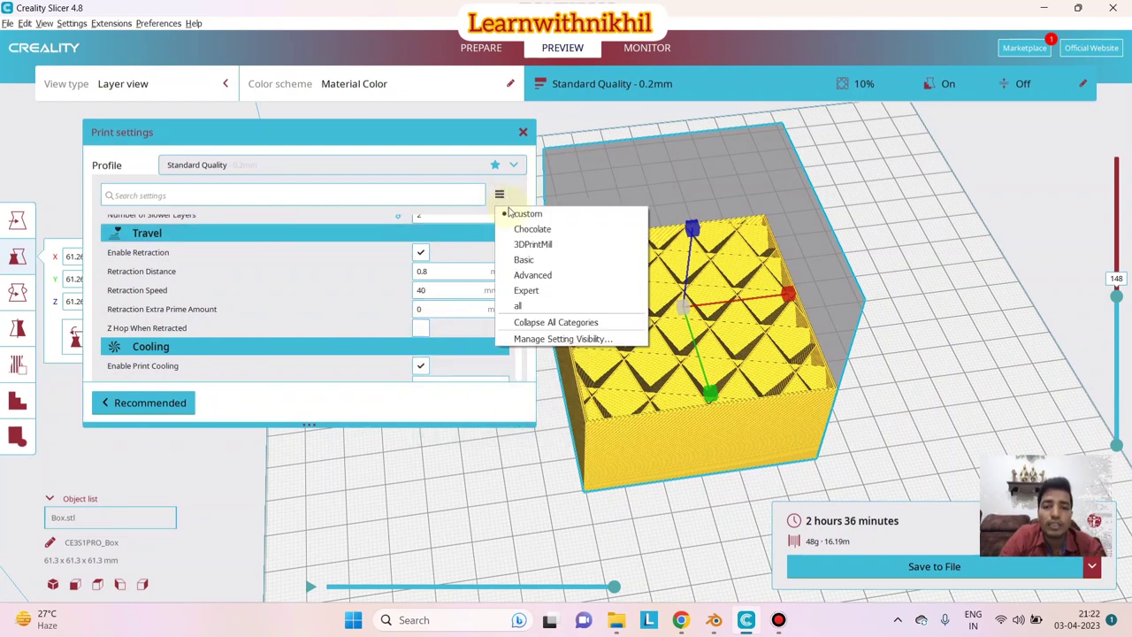
pyautogui.click(577, 340)
pyautogui.scroll(-5, 363, 221)
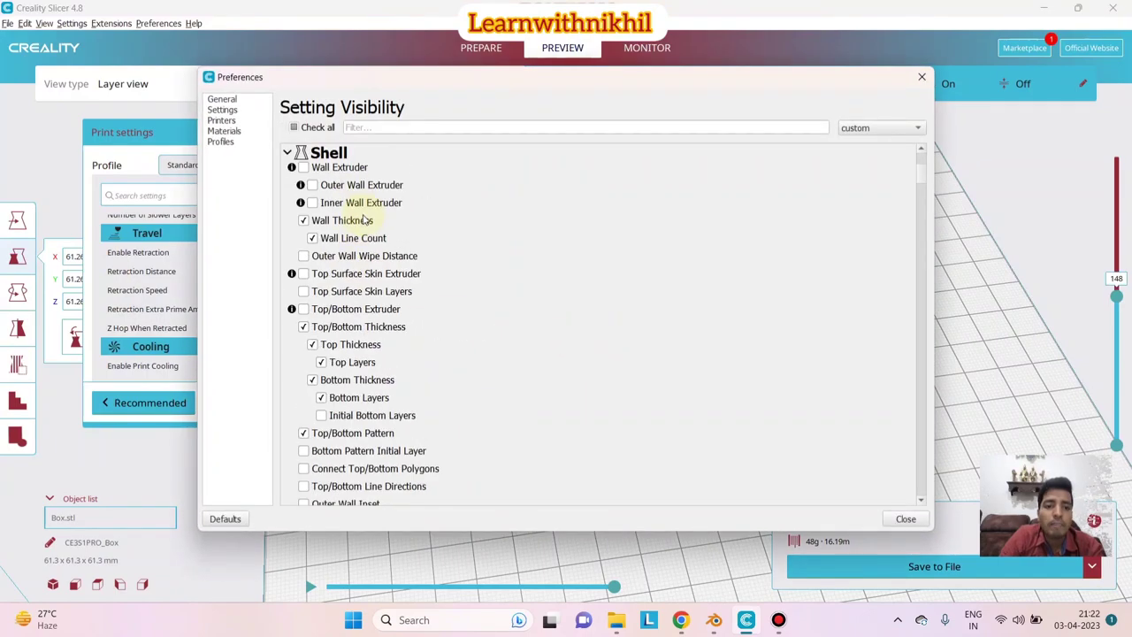
pyautogui.scroll(-20, 362, 230)
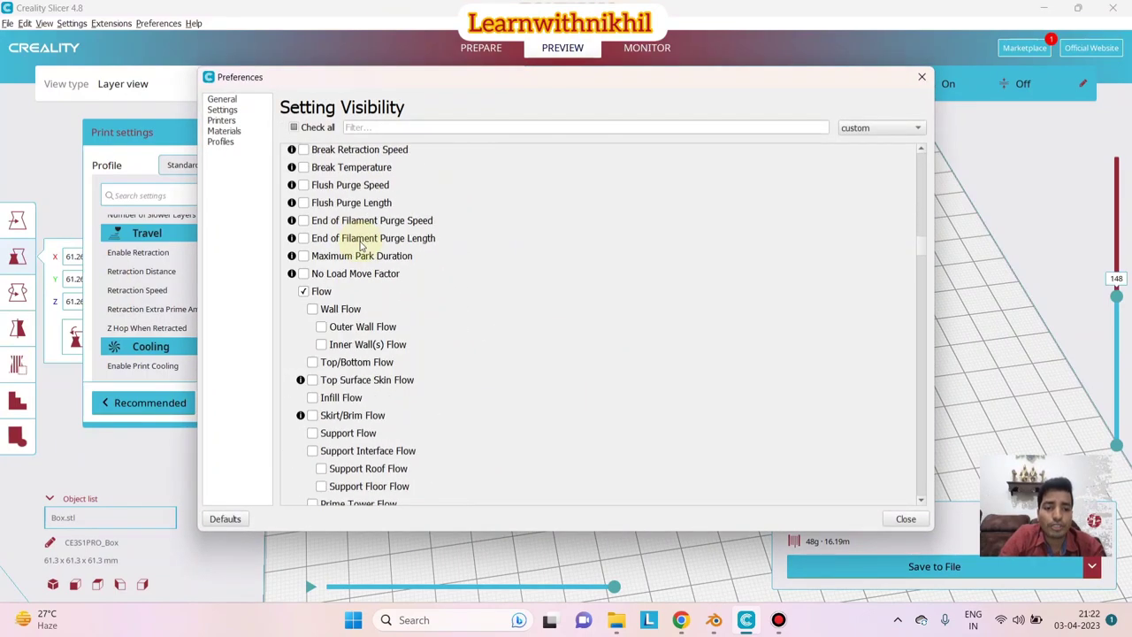
pyautogui.scroll(-20, 360, 248)
pyautogui.scroll(-4, 360, 255)
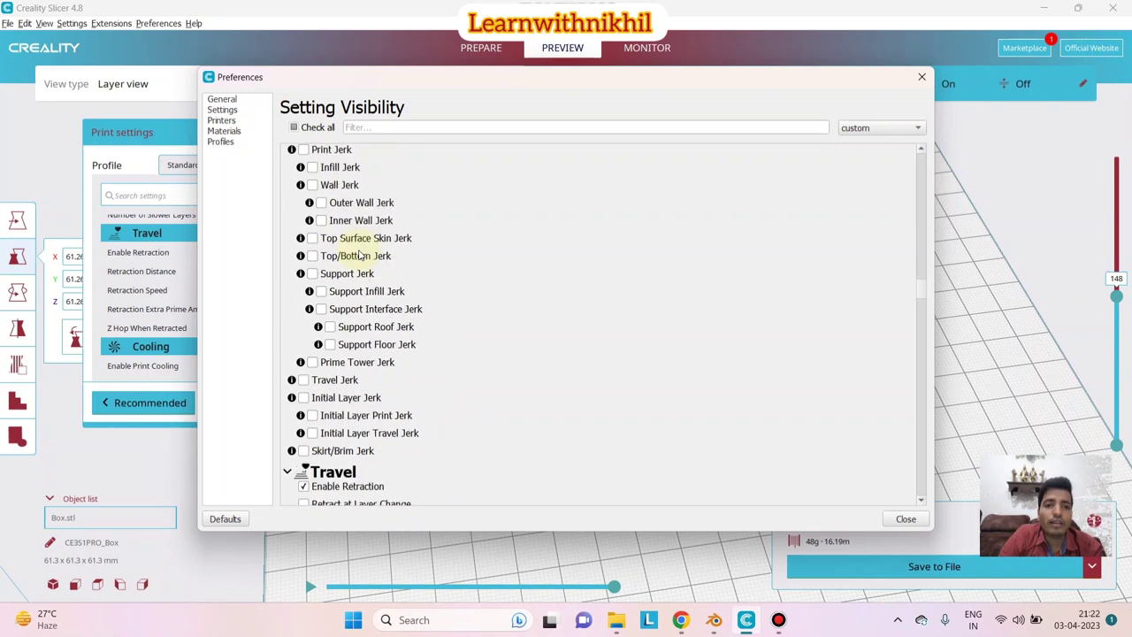
pyautogui.click(571, 127)
pyautogui.write('hop')
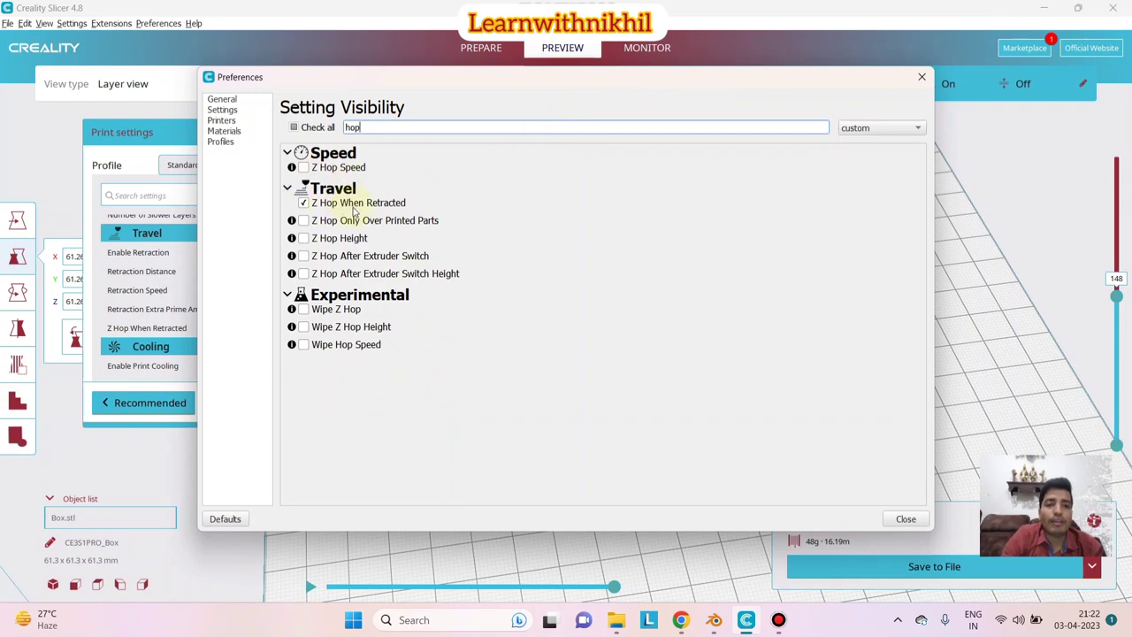
pyautogui.click(904, 518)
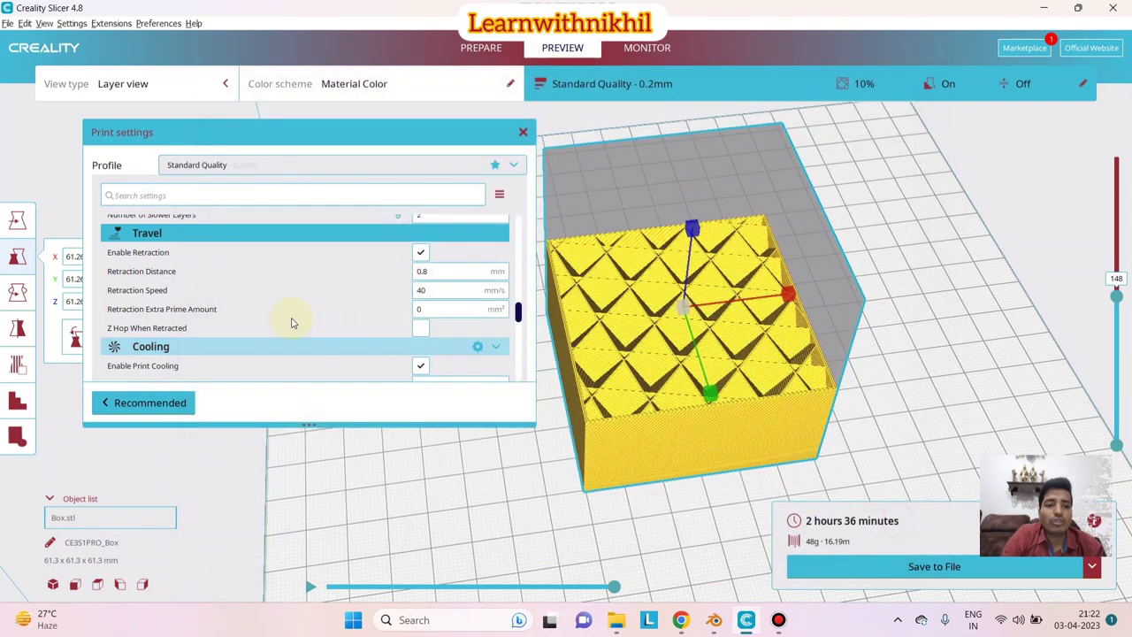
# Enable Z Hop When Retracted in the Travel section and review the Cooling settings
pyautogui.click(421, 327)
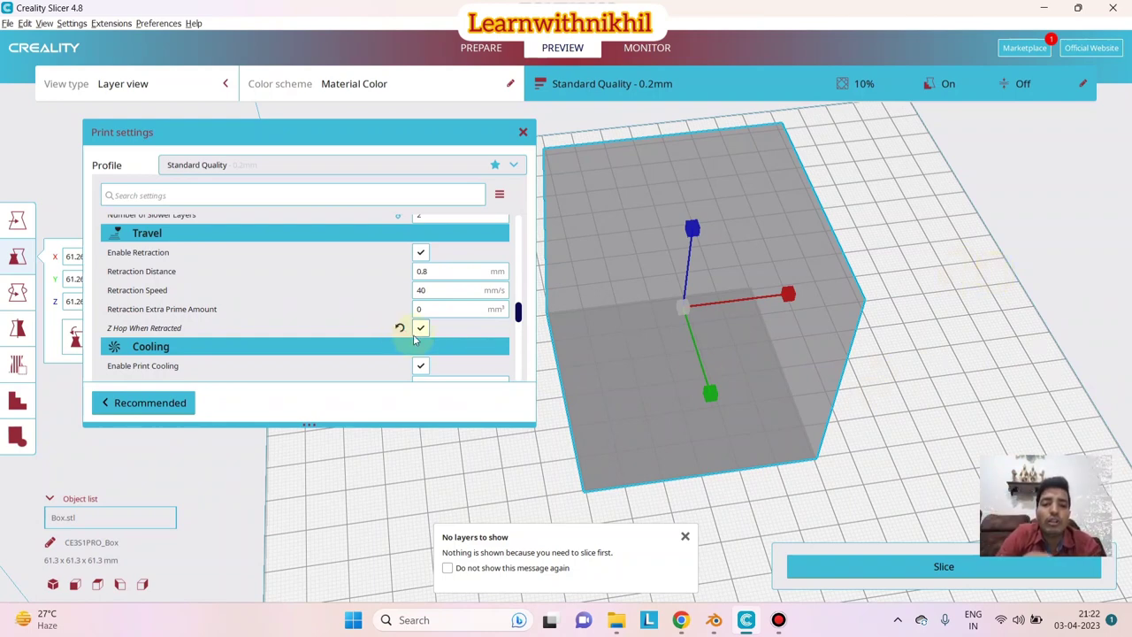
pyautogui.scroll(-1, 486, 356)
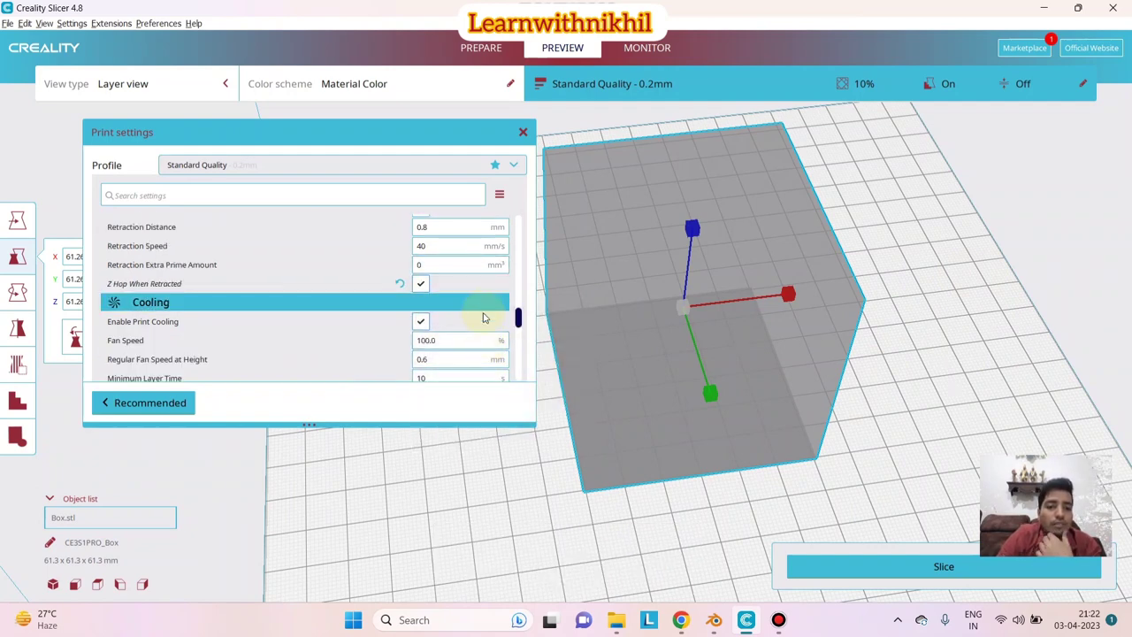
pyautogui.moveTo(484, 302)
pyautogui.scroll(-1, 386, 329)
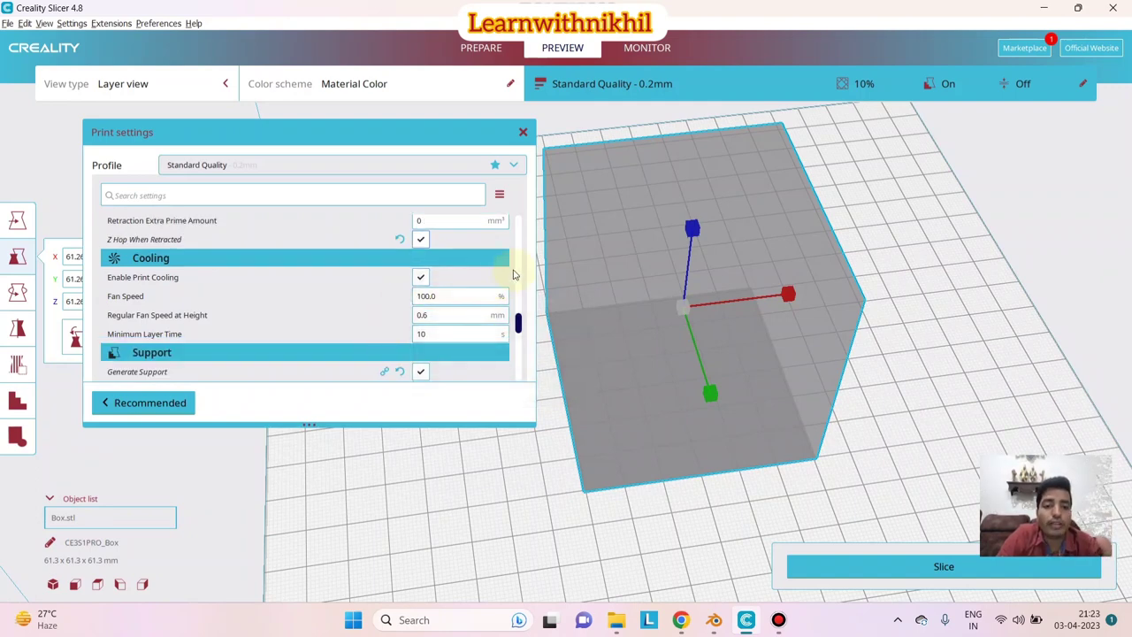
# Review the Cooling, Support and Build Plate Adhesion settings, including the available Support Pattern options
pyautogui.scroll(-1, 514, 275)
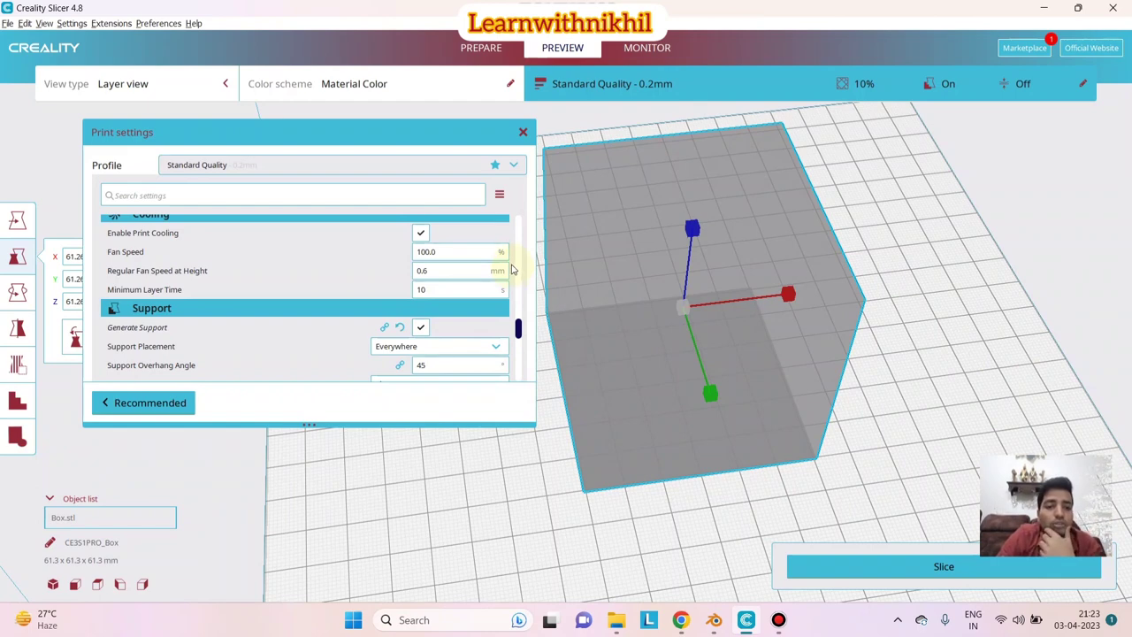
pyautogui.scroll(-1, 511, 268)
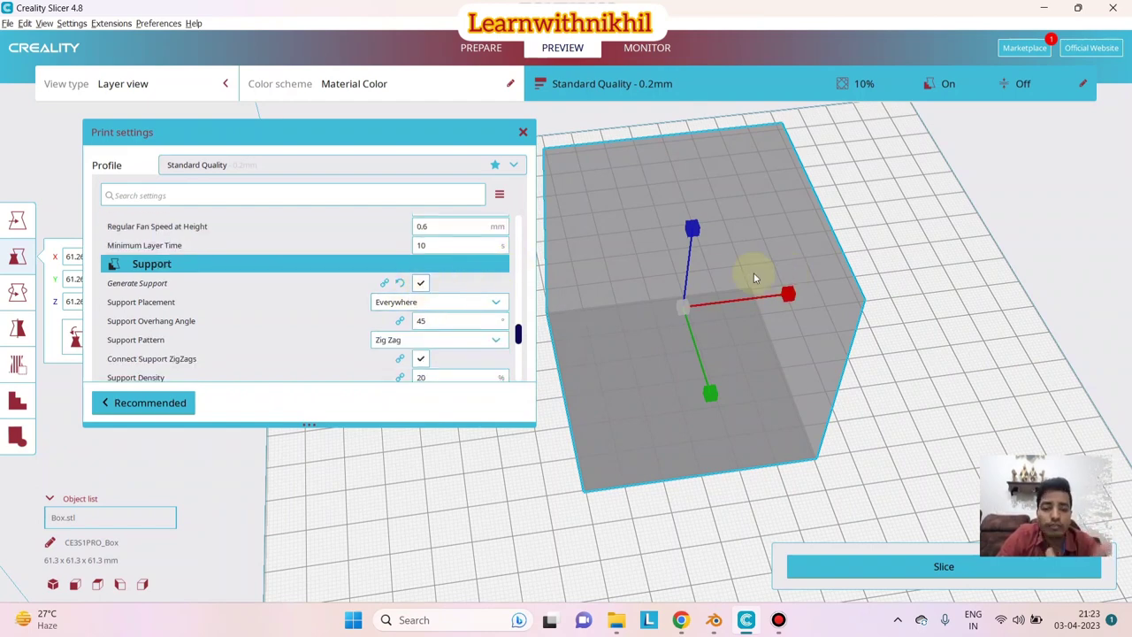
pyautogui.scroll(-1, 455, 292)
pyautogui.click(480, 296)
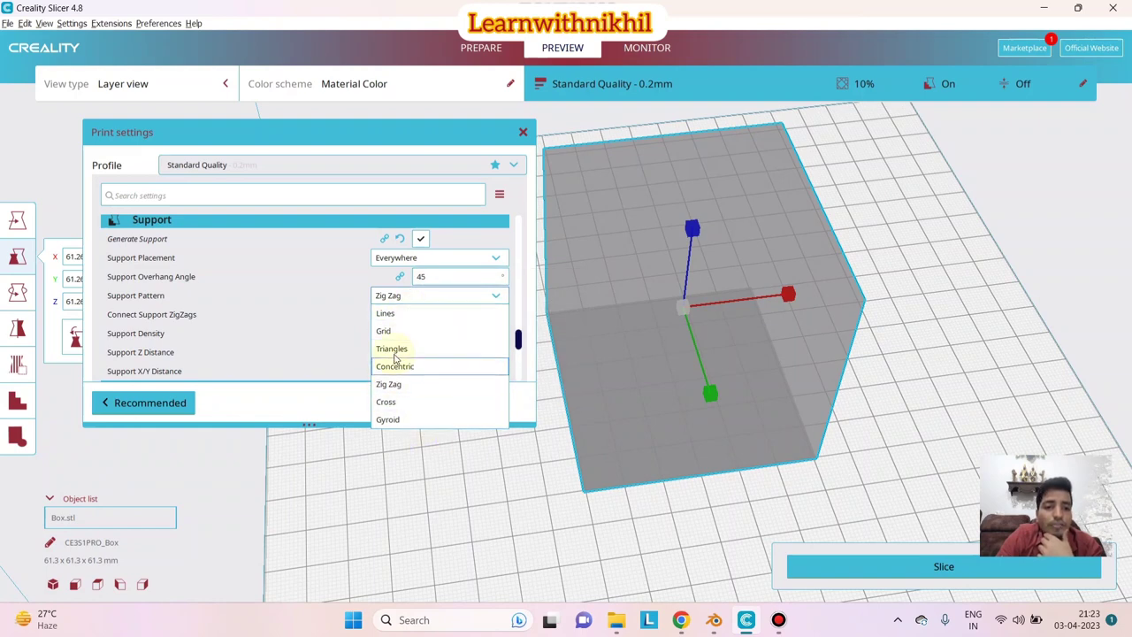
pyautogui.click(343, 283)
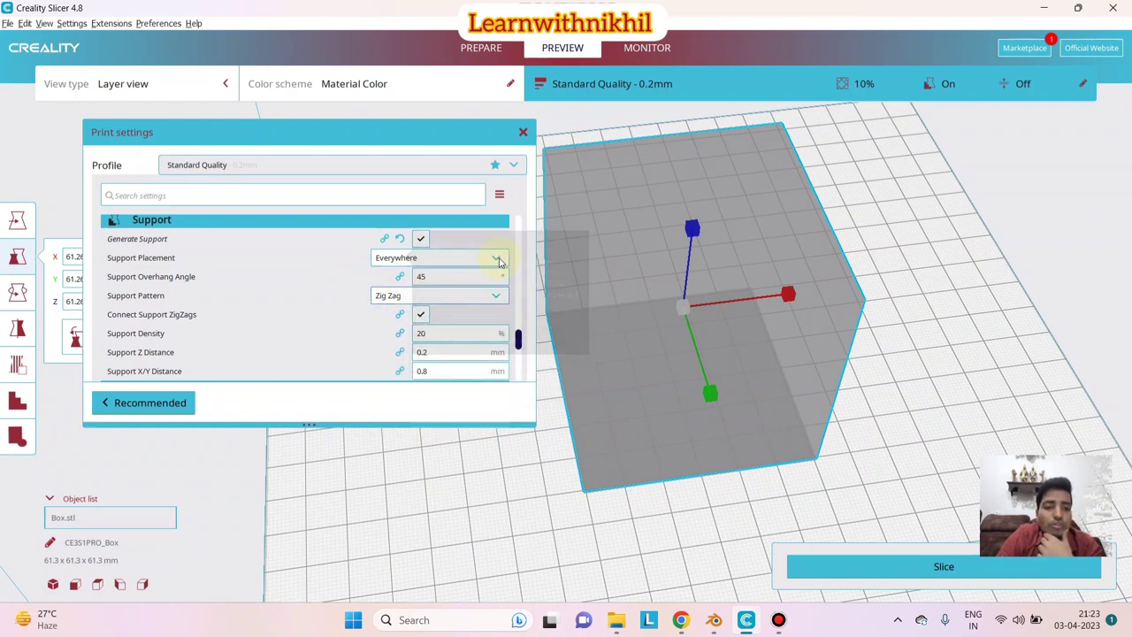
pyautogui.scroll(-1, 498, 261)
pyautogui.scroll(-1, 498, 261)
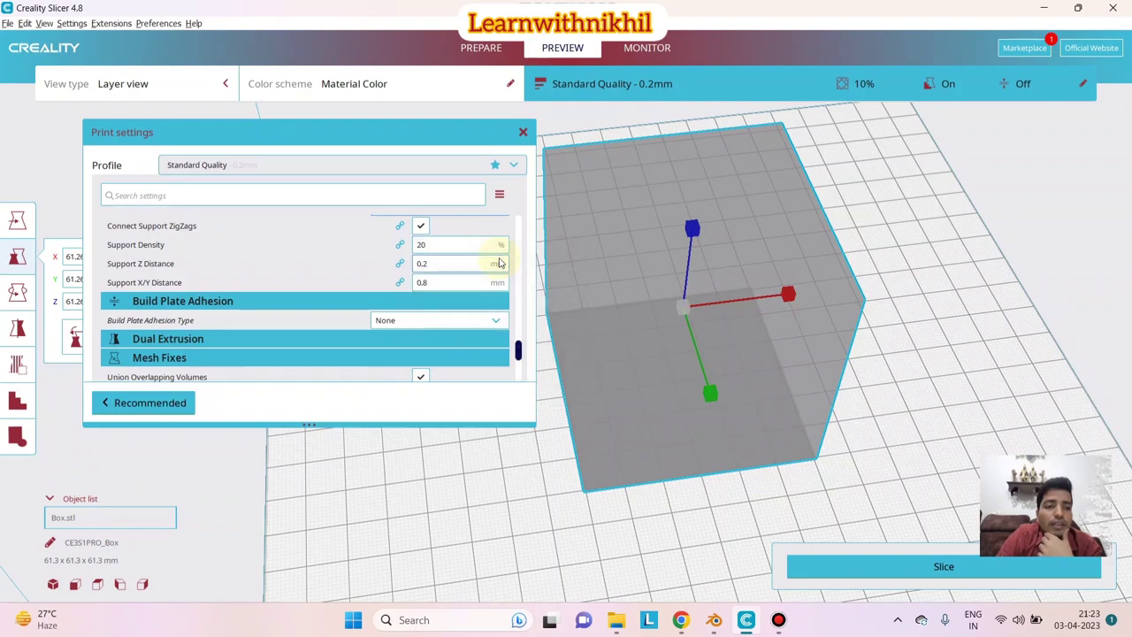
pyautogui.scroll(-2, 498, 262)
pyautogui.scroll(2, 212, 310)
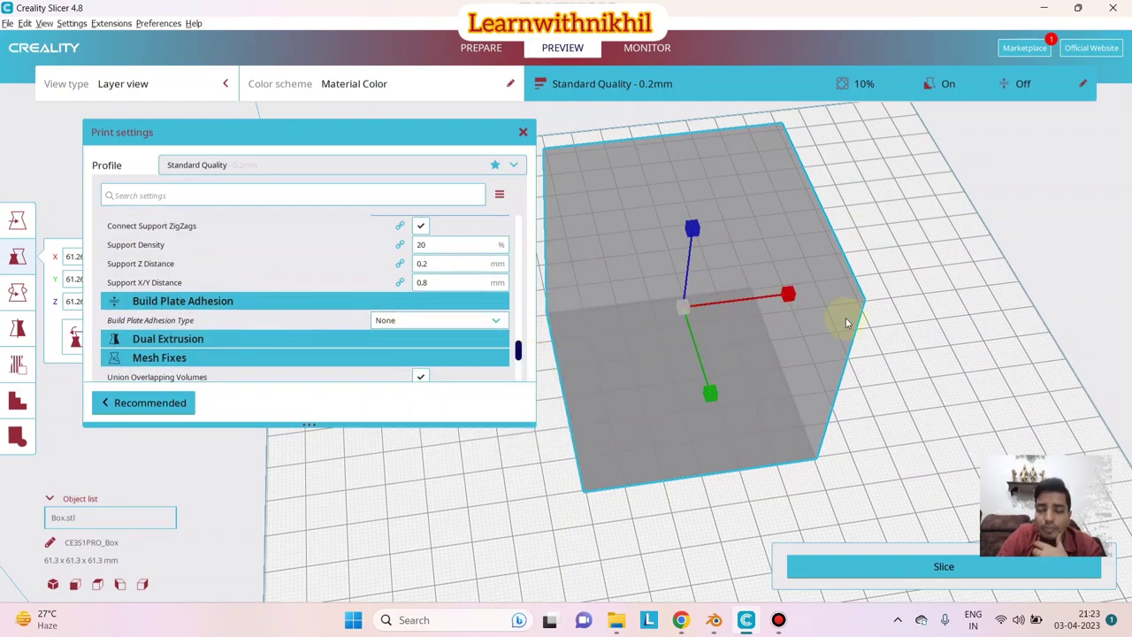
pyautogui.scroll(-3, 846, 323)
# In the Prepare view, rotate the box 45° about its Y axis so that it stands on one edge
pyautogui.moveTo(707, 416); pyautogui.dragTo(829, 404, button='right')
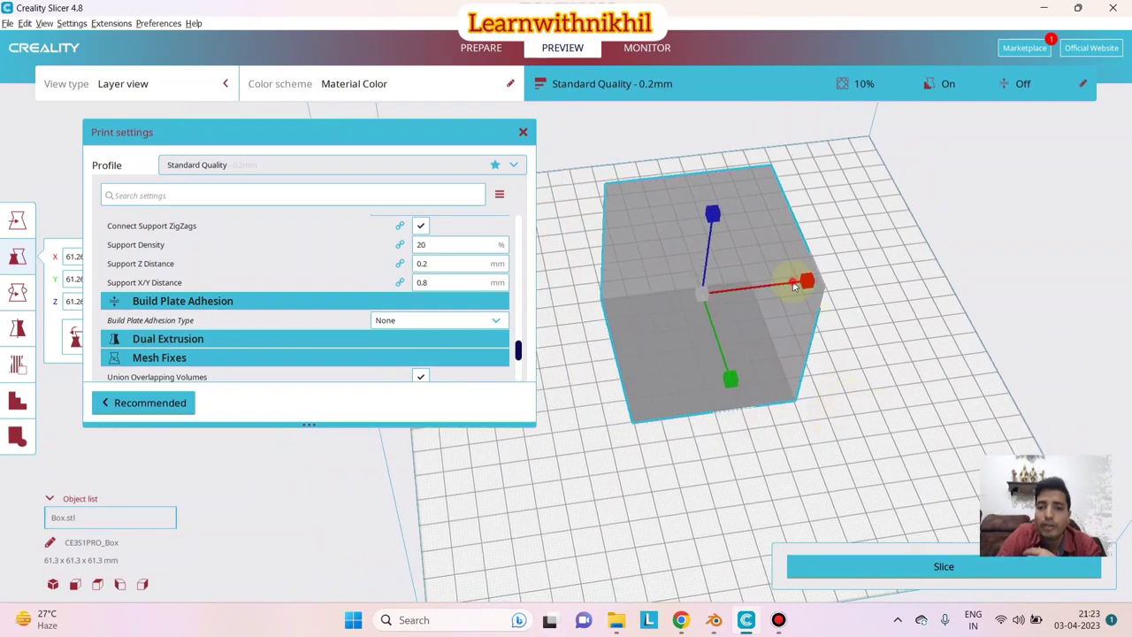
pyautogui.click(498, 55)
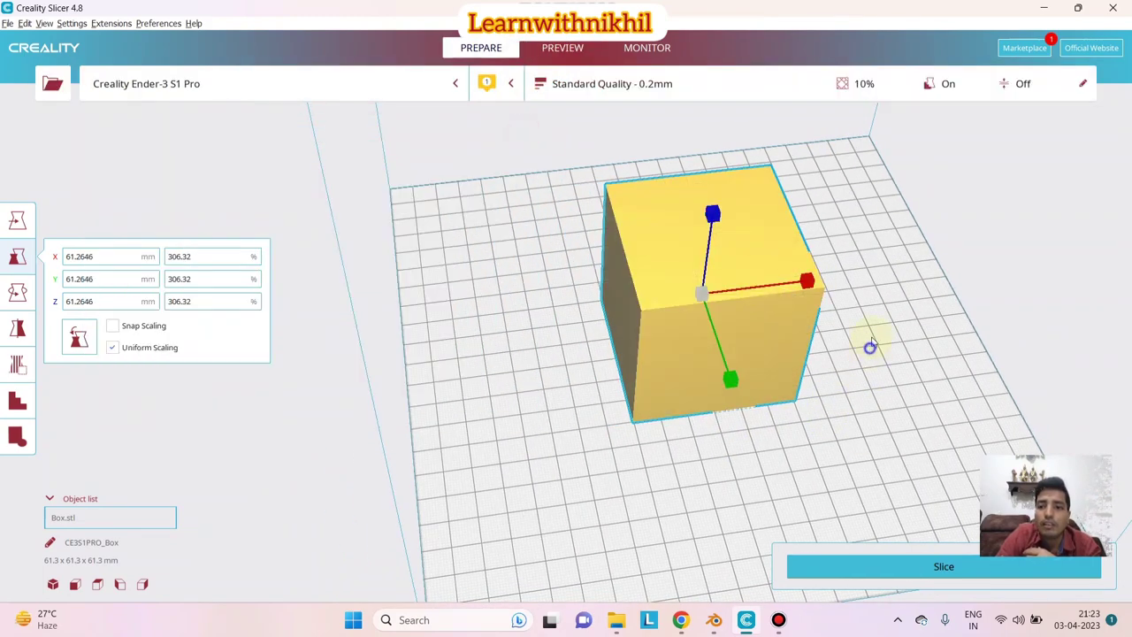
pyautogui.moveTo(870, 347); pyautogui.dragTo(791, 324, button='right')
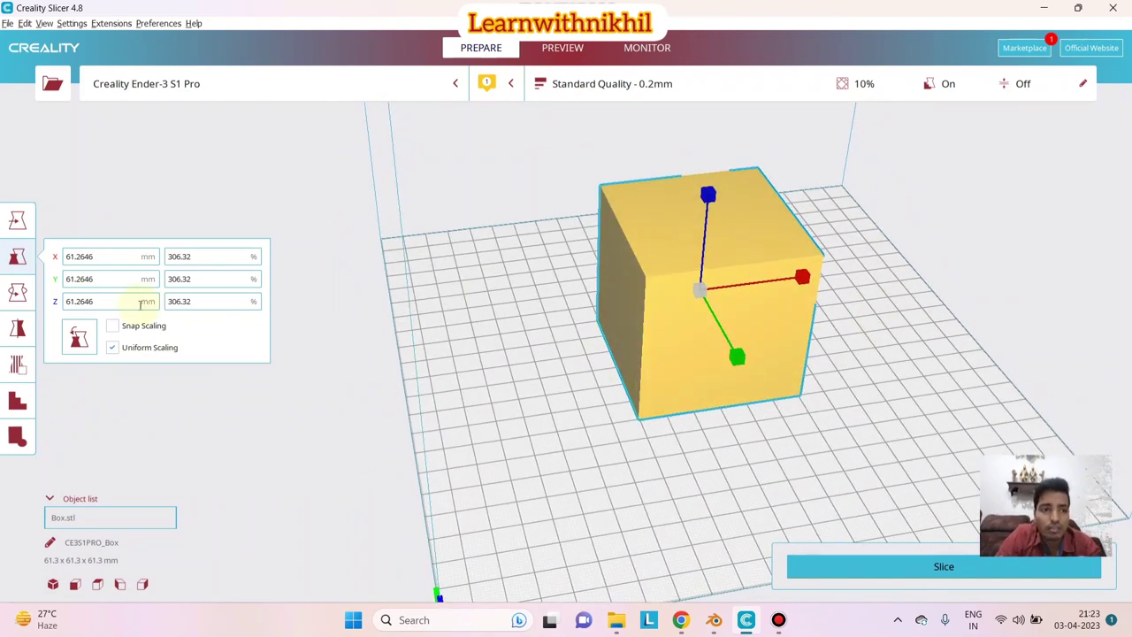
pyautogui.click(17, 292)
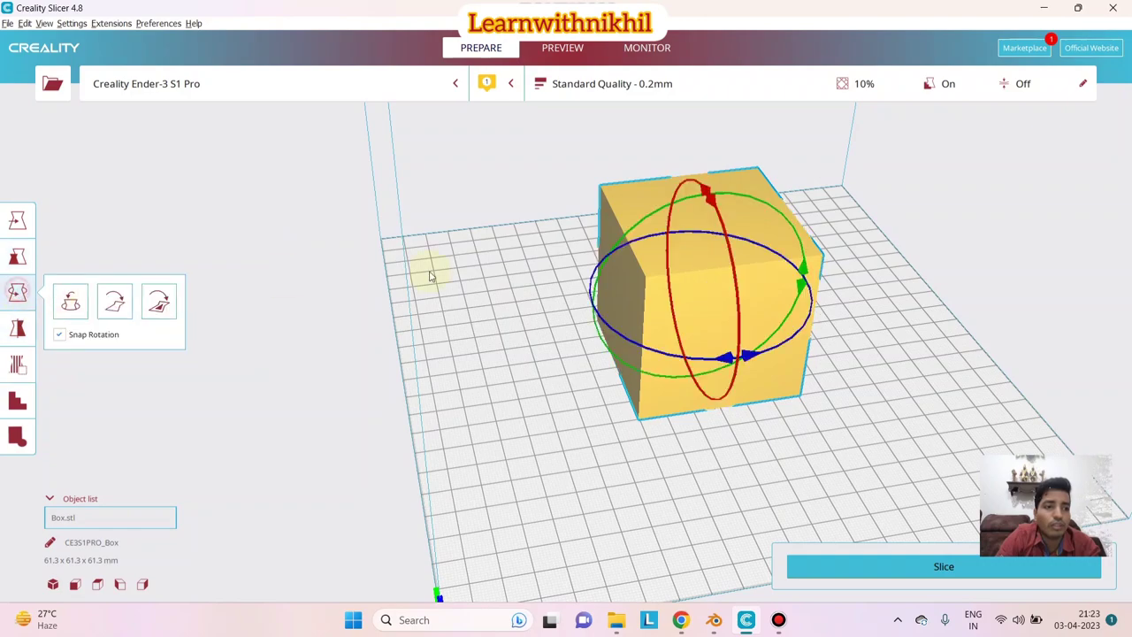
pyautogui.moveTo(803, 269); pyautogui.dragTo(812, 368)
pyautogui.moveTo(812, 367); pyautogui.dragTo(854, 372, button='right')
pyautogui.scroll(5, 854, 371)
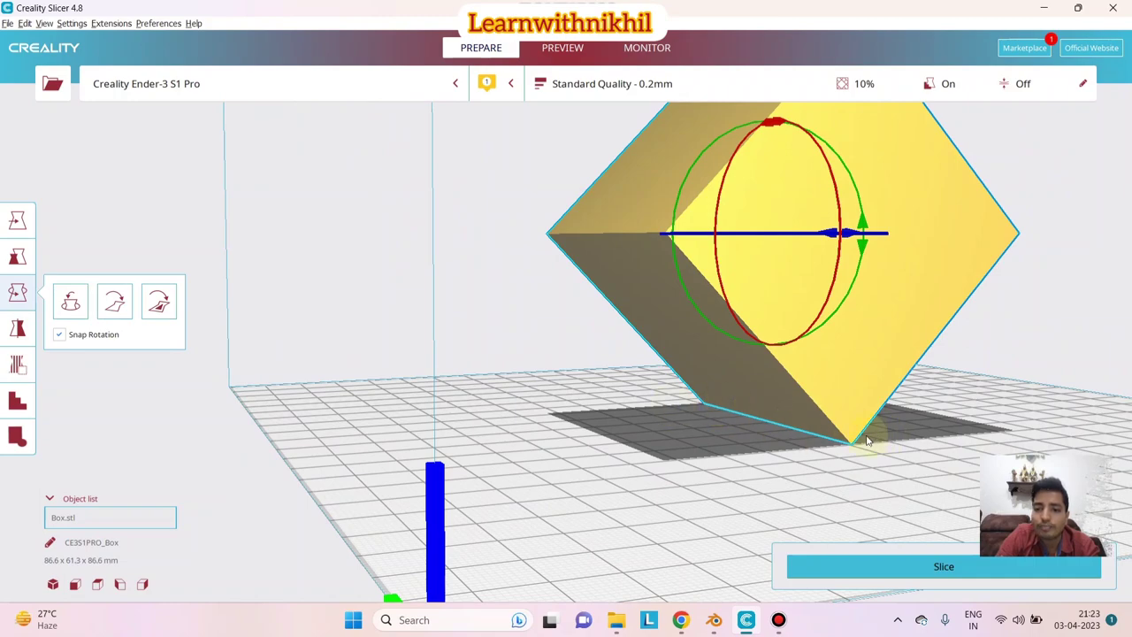
pyautogui.moveTo(913, 463); pyautogui.dragTo(713, 413, button='right')
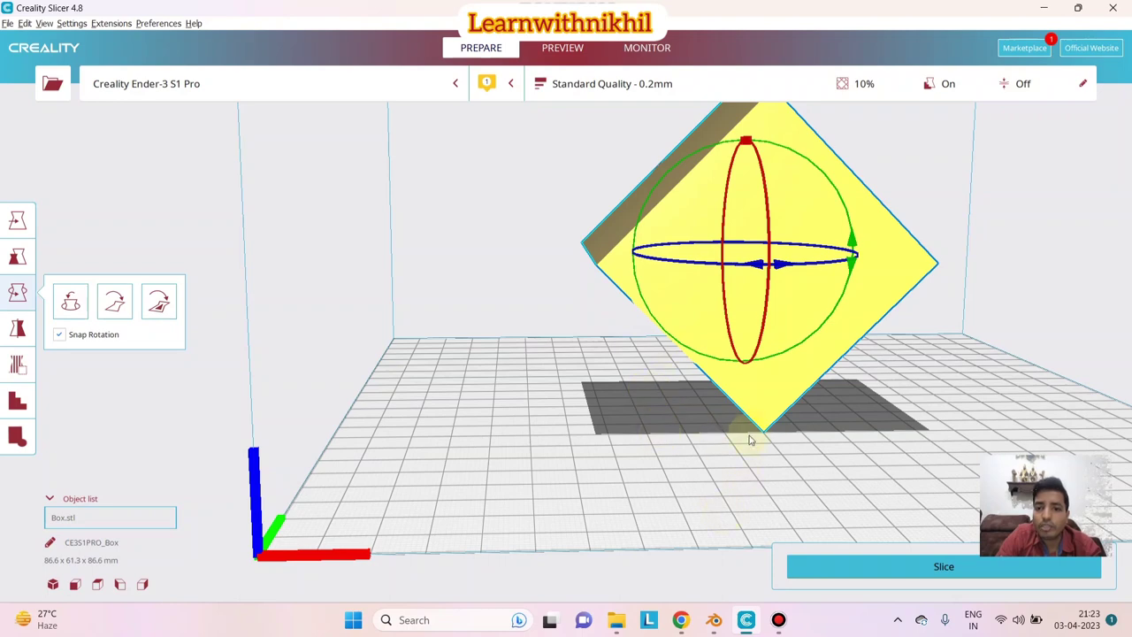
pyautogui.click(814, 403)
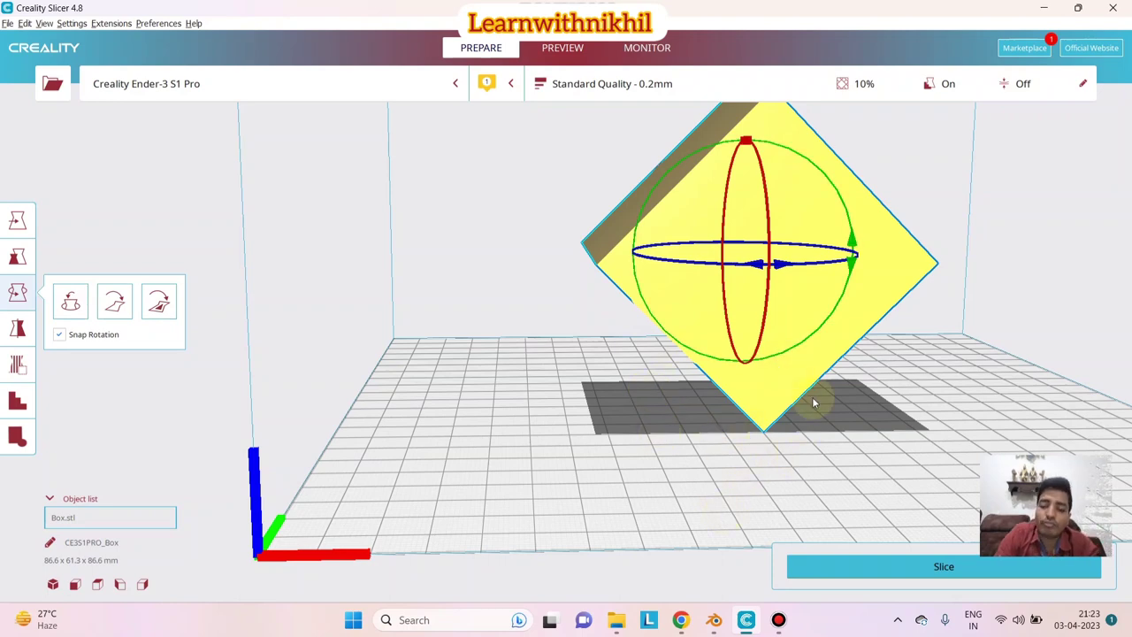
# Set the Build Plate Adhesion Type to Skirt, slice the tilted box and preview its layers
pyautogui.click(653, 85)
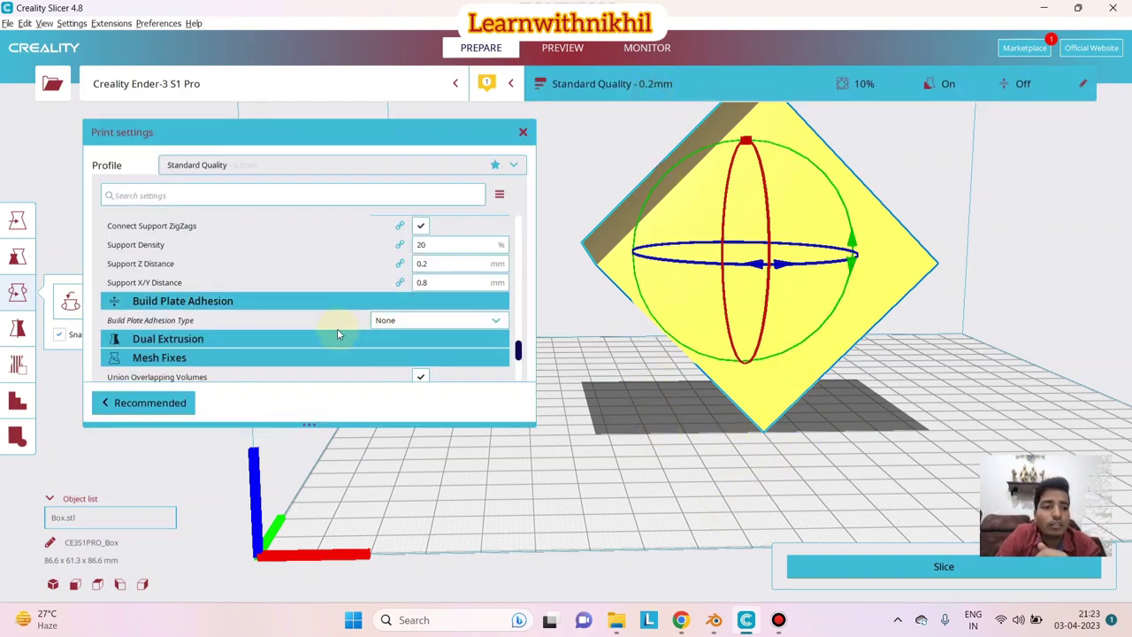
pyautogui.click(385, 321)
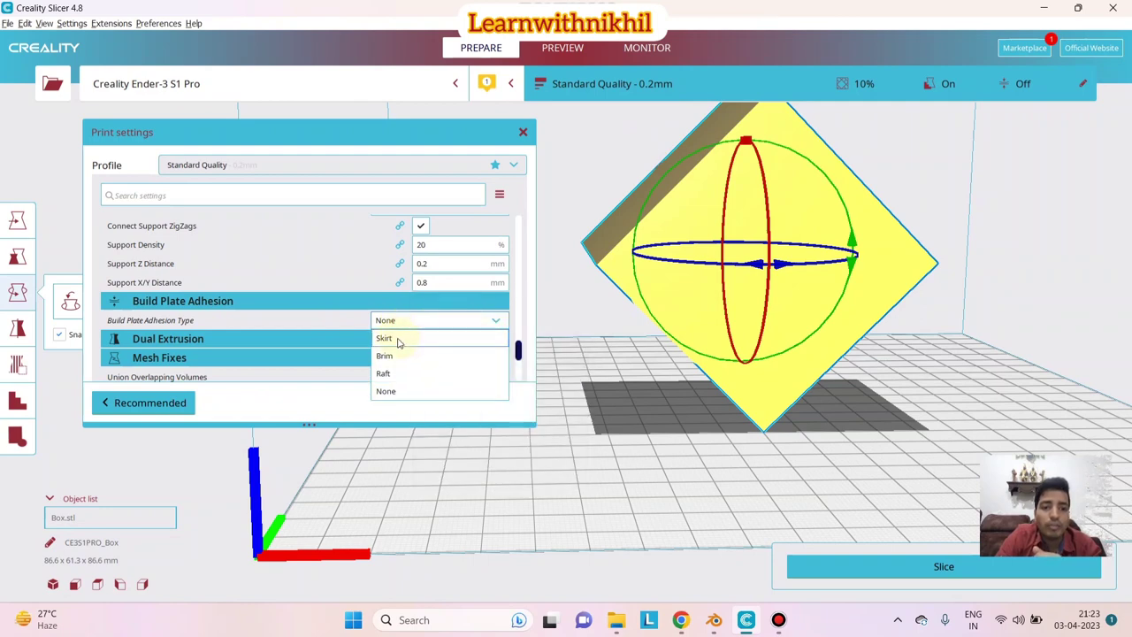
pyautogui.click(394, 338)
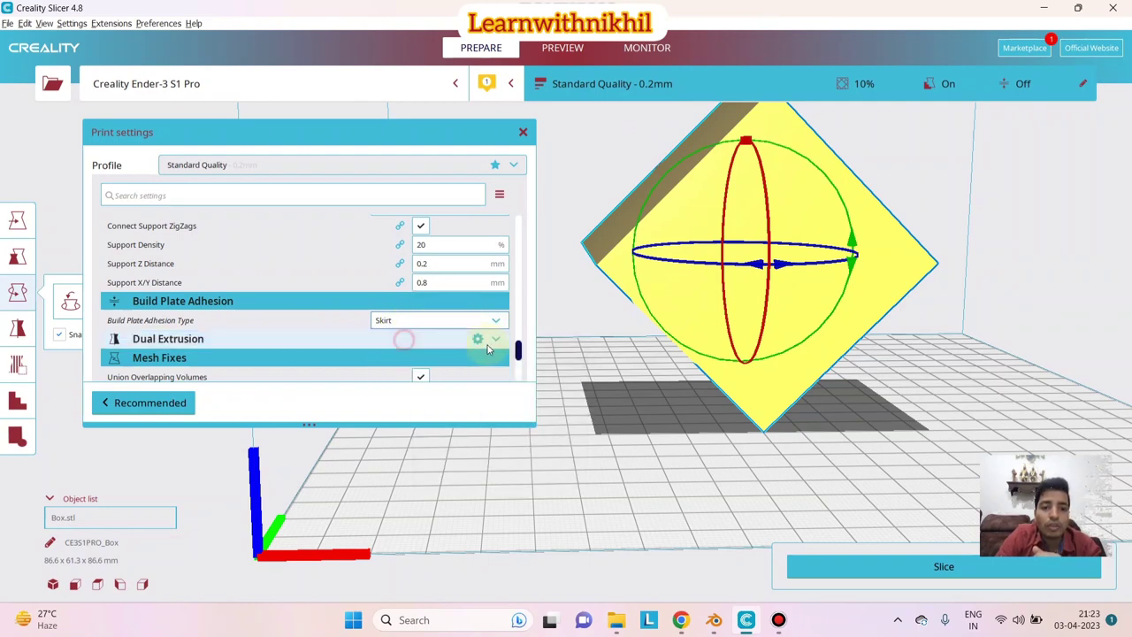
pyautogui.click(952, 568)
pyautogui.scroll(1, 856, 403)
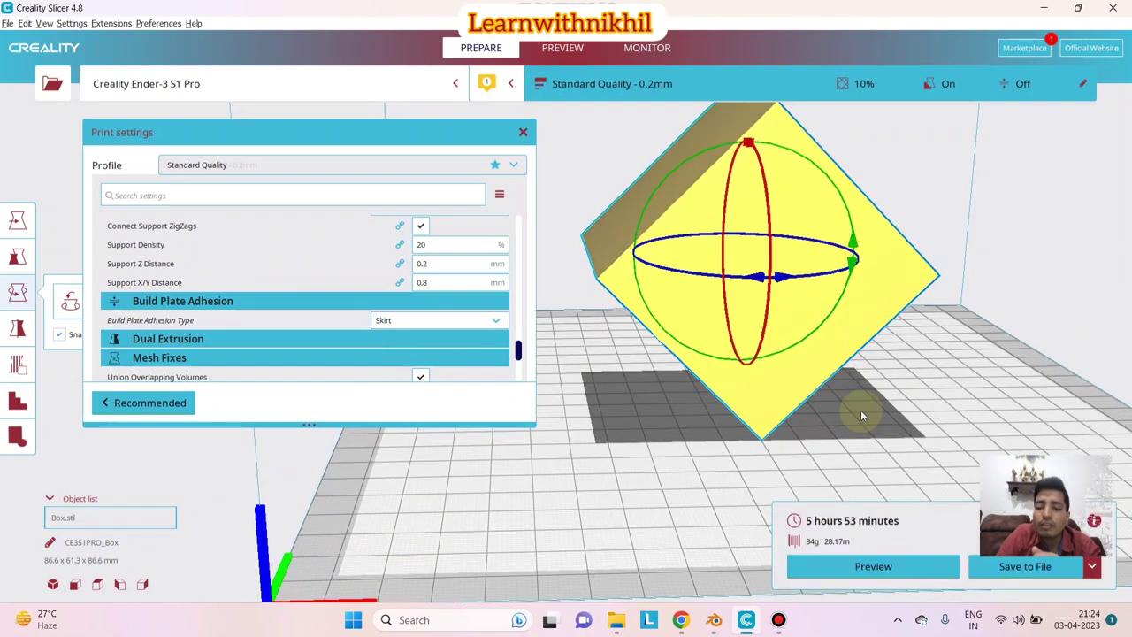
pyautogui.click(912, 571)
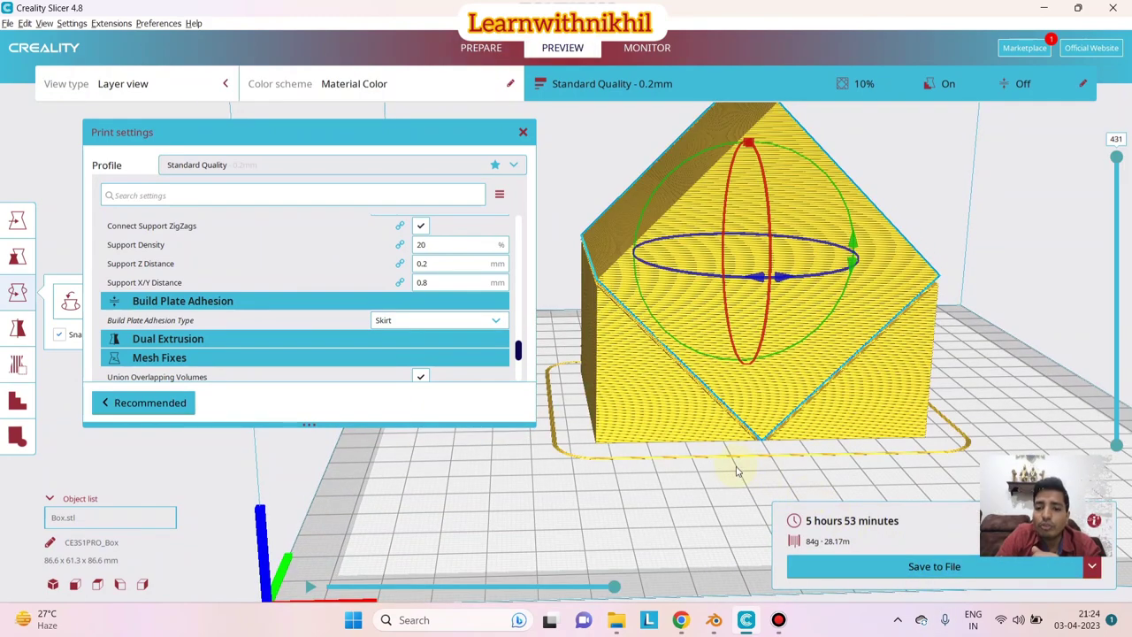
pyautogui.moveTo(741, 471); pyautogui.dragTo(632, 363, button='right')
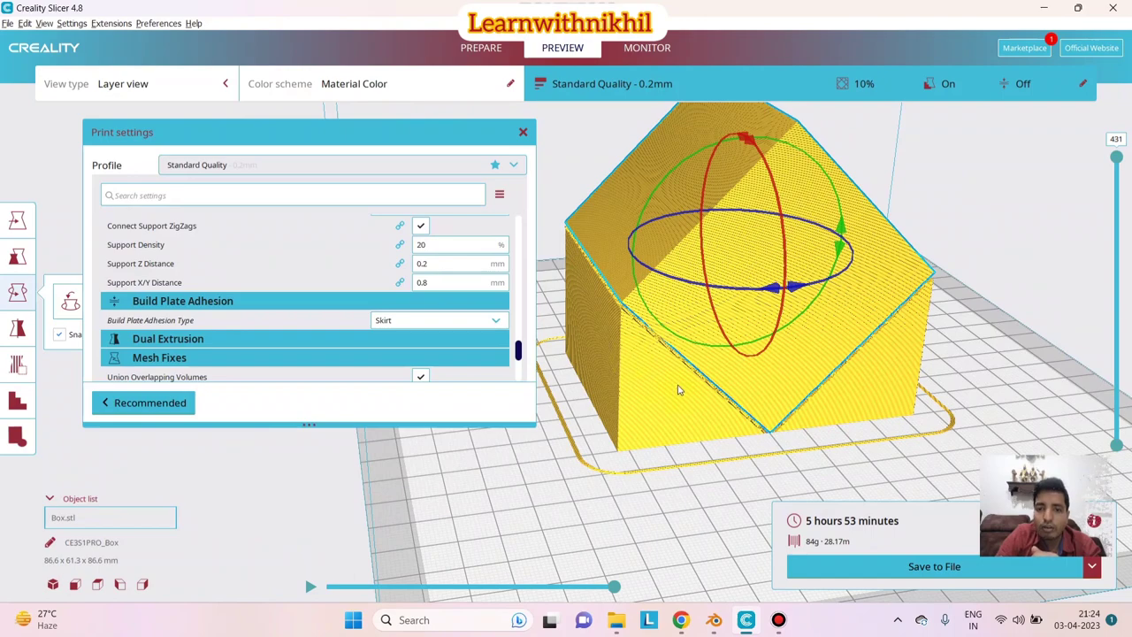
# Rotate the box 45° back about its Y axis so it lies flat on the plate, and slice it again
pyautogui.click(638, 86)
pyautogui.click(705, 88)
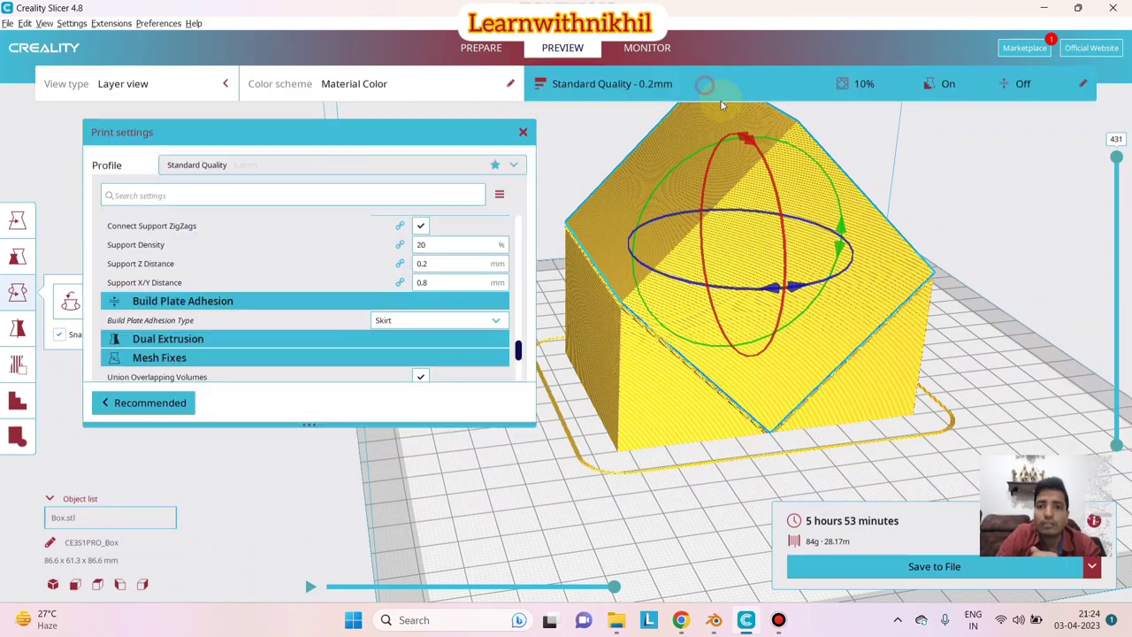
pyautogui.moveTo(847, 233); pyautogui.dragTo(831, 334)
pyautogui.click(880, 564)
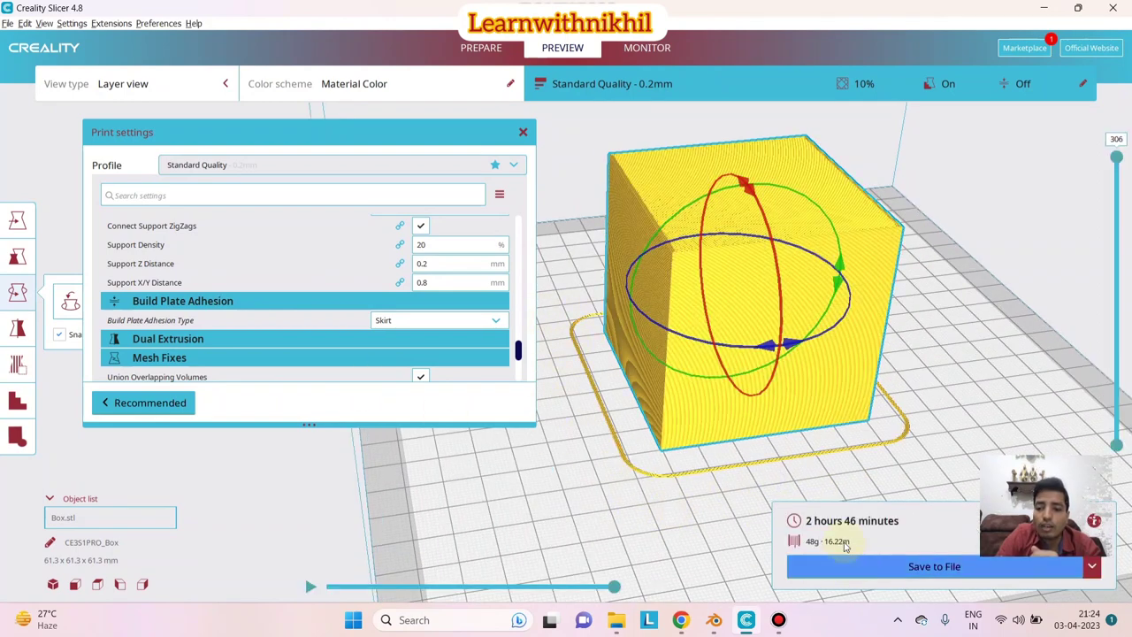
pyautogui.scroll(5, 638, 471)
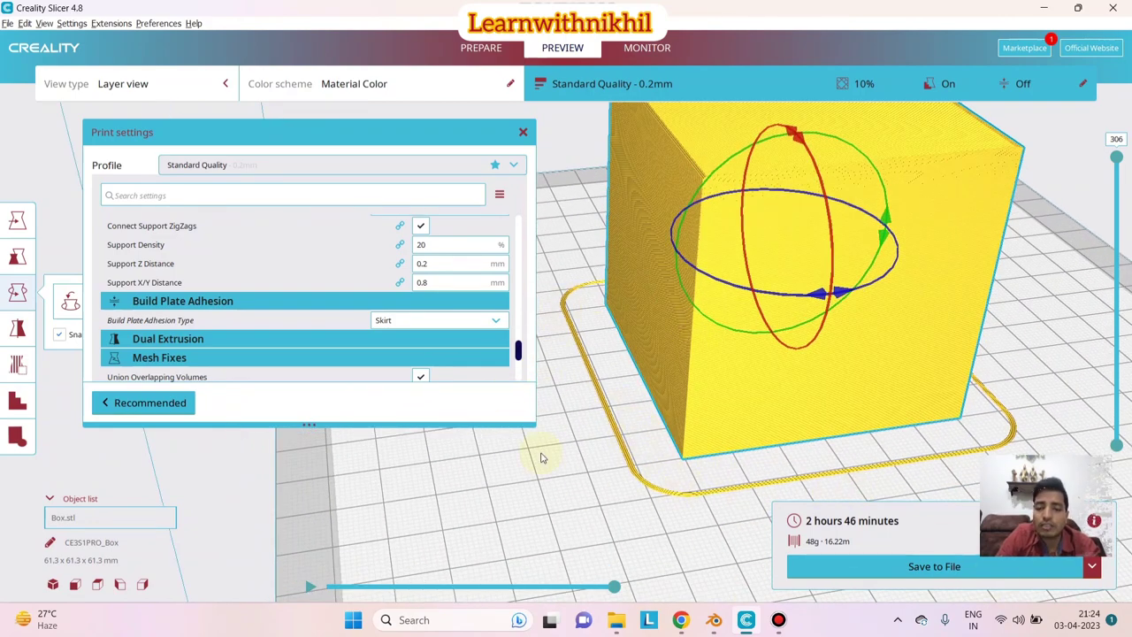
# Set the Build Plate Adhesion Type to Brim, slice the box and inspect the brim around its base
pyautogui.click(475, 320)
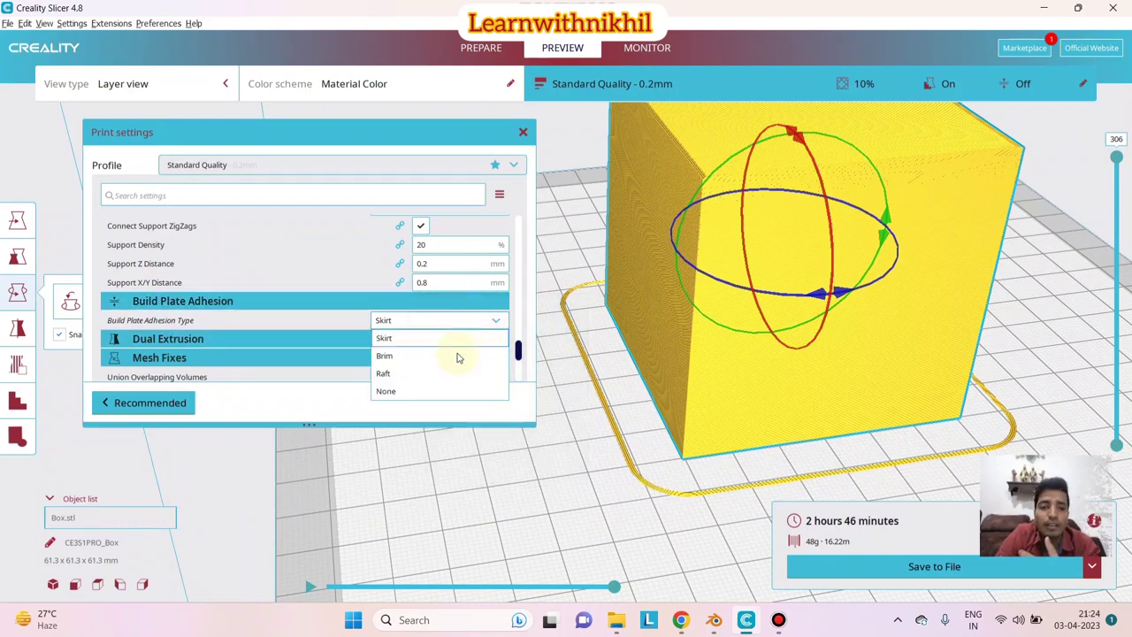
pyautogui.click(454, 359)
pyautogui.click(943, 566)
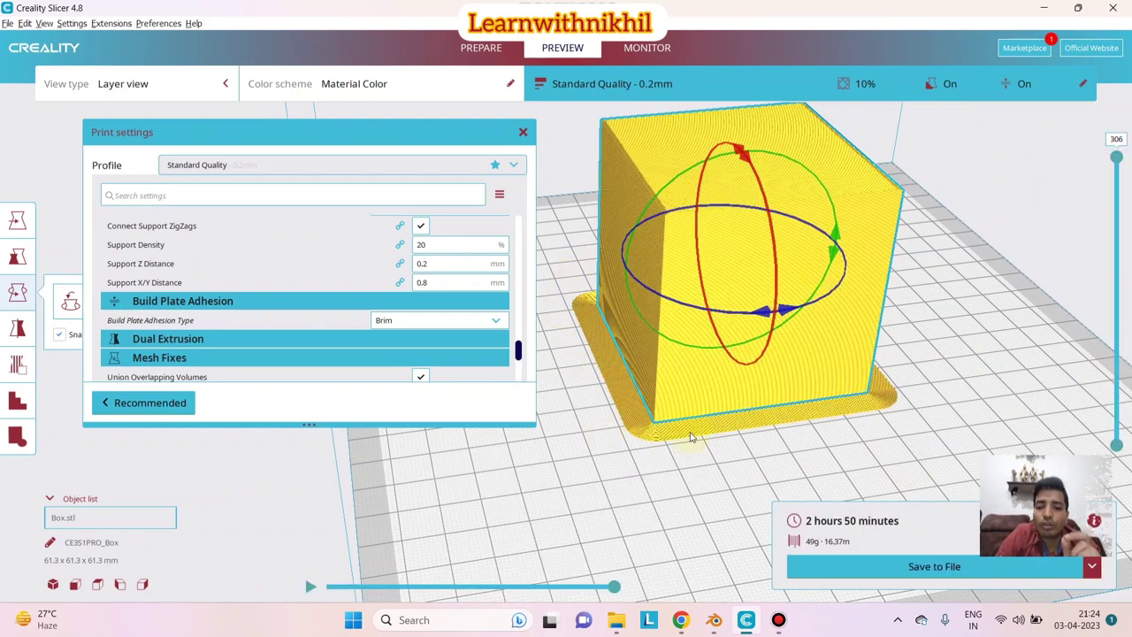
pyautogui.scroll(6, 692, 435)
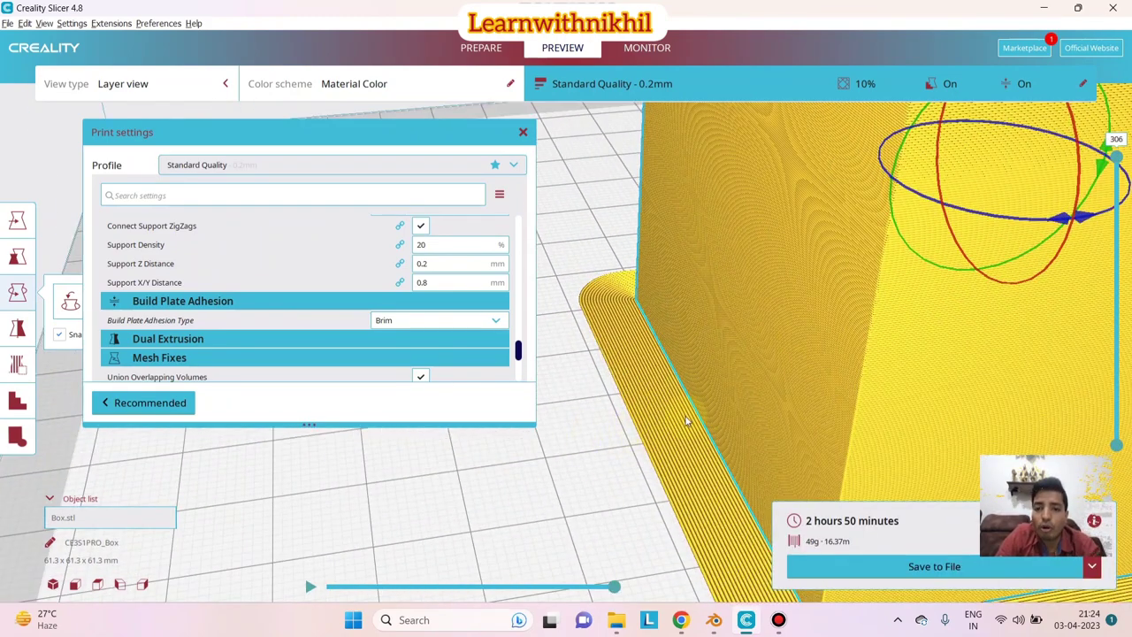
# Set the Build Plate Adhesion Type to Raft and slice the box to preview the raft beneath it
pyautogui.click(467, 326)
pyautogui.click(443, 373)
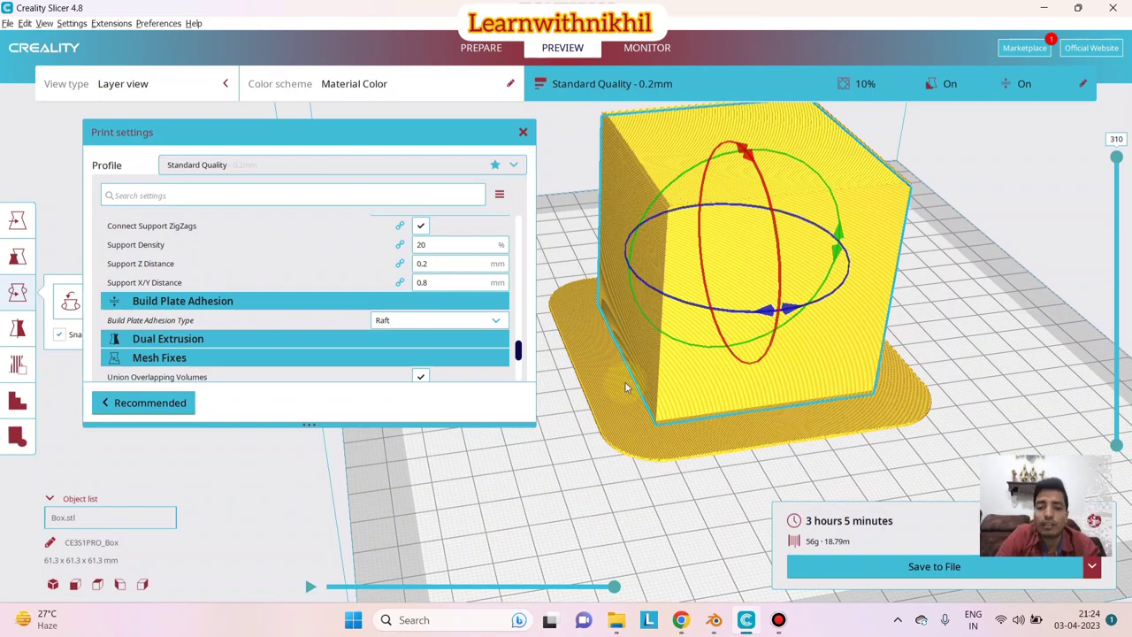
pyautogui.scroll(-1, 444, 316)
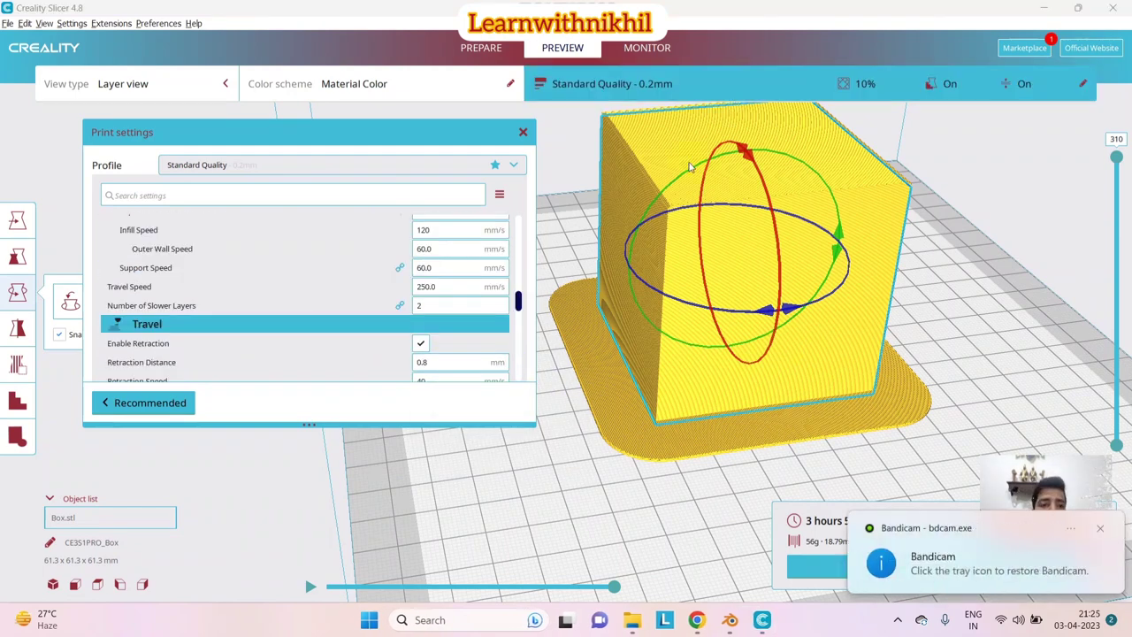
# Look through the remaining print settings, reset the Print Speed to its default of 50 mm/s and close the settings
pyautogui.scroll(-6, 336, 295)
pyautogui.scroll(-3, 387, 343)
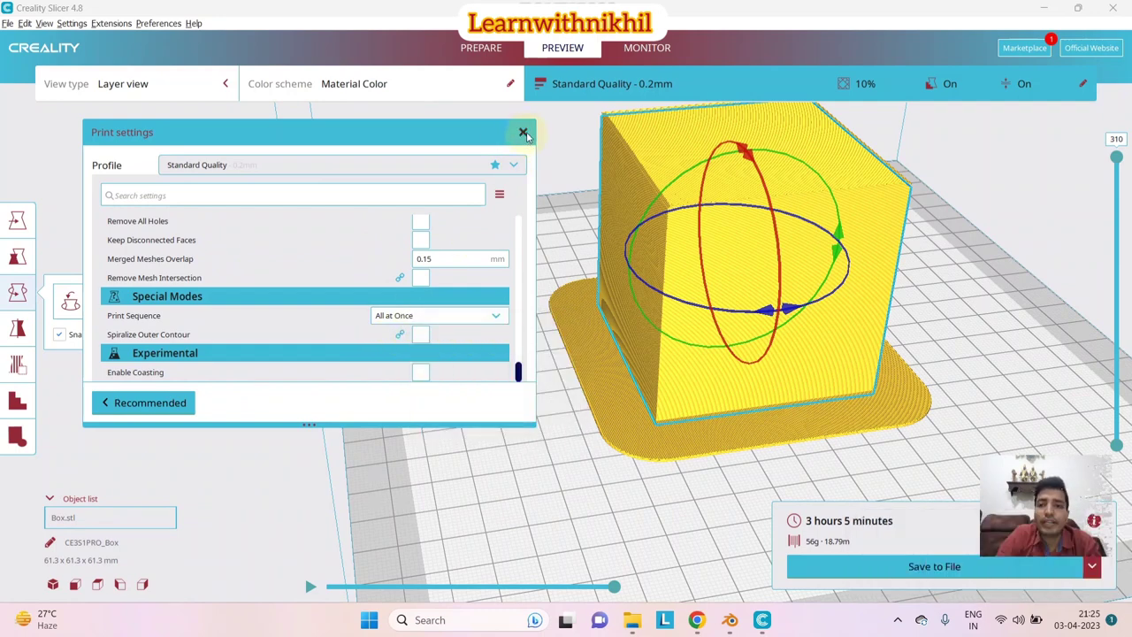
pyautogui.scroll(5, 411, 308)
pyautogui.scroll(4, 432, 292)
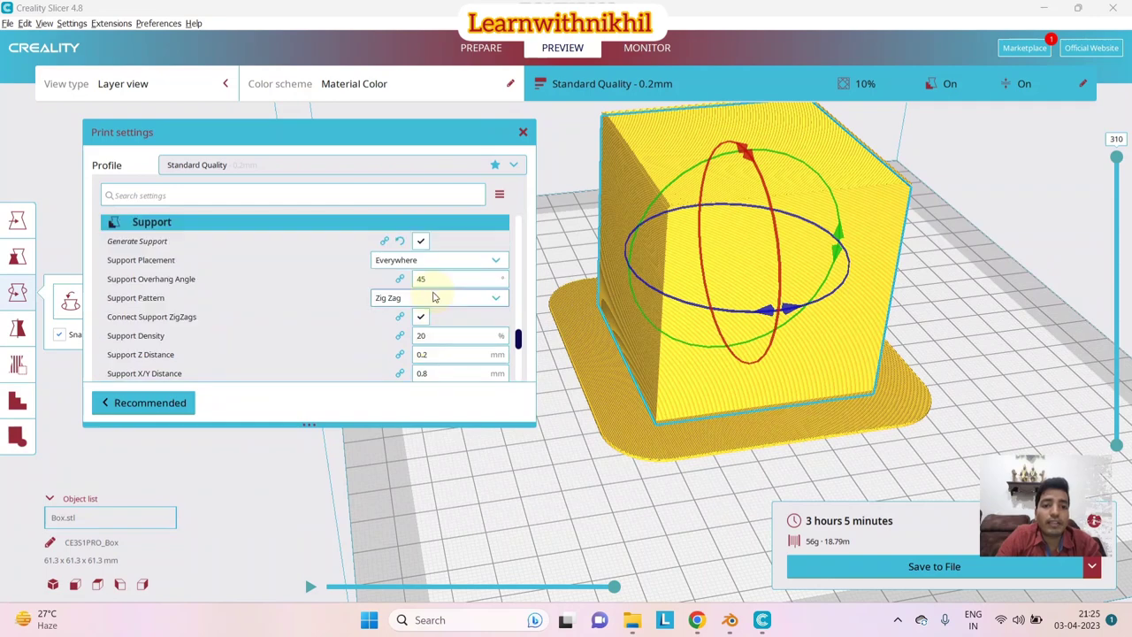
pyautogui.scroll(6, 434, 295)
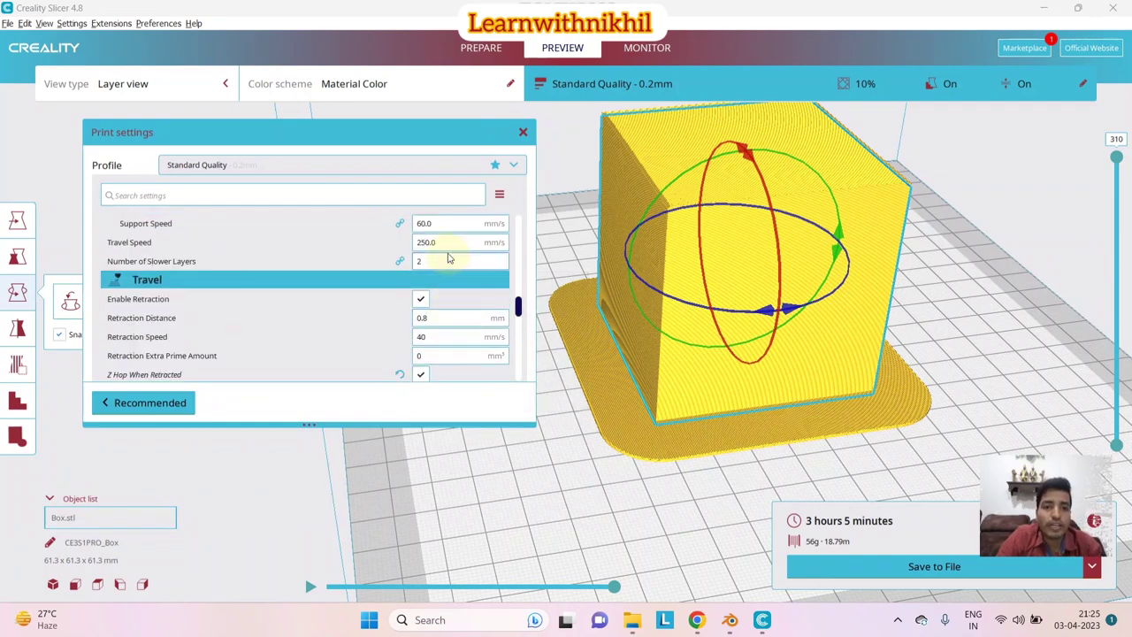
pyautogui.scroll(3, 448, 265)
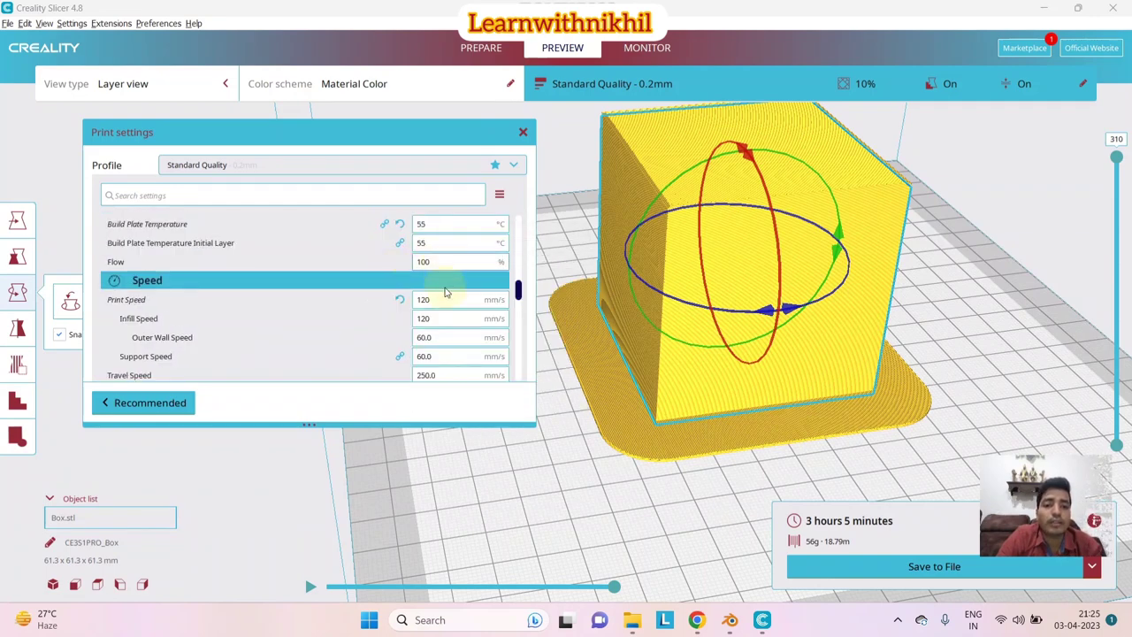
pyautogui.click(399, 299)
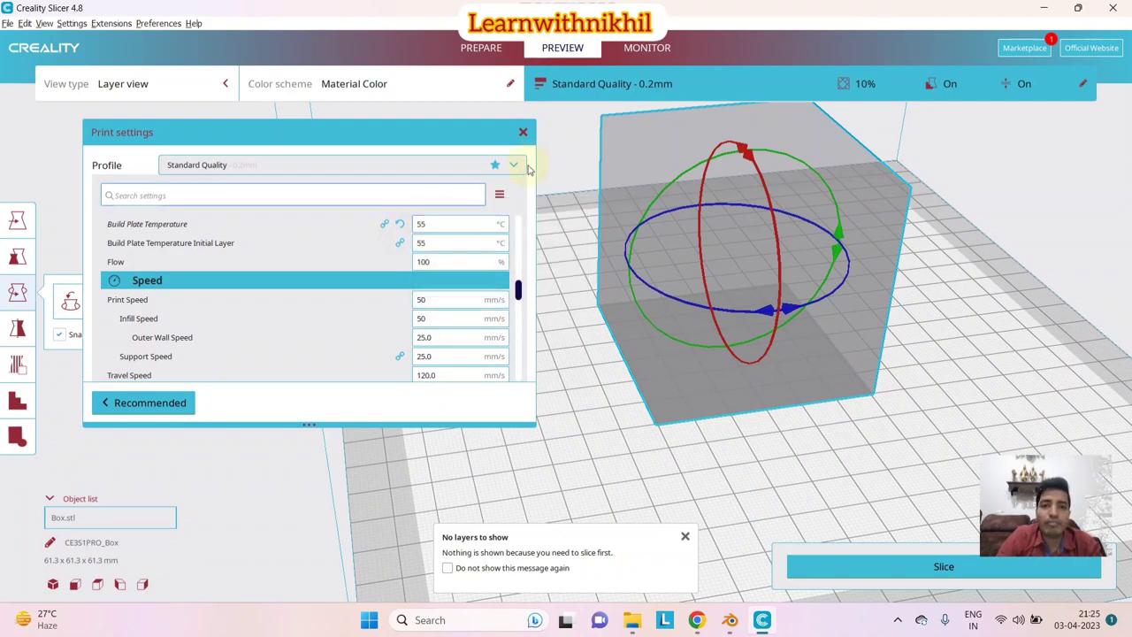
pyautogui.click(523, 132)
# Tilt the box 45° about its Y axis onto one edge and show it in the Prepare view
pyautogui.moveTo(523, 177); pyautogui.dragTo(393, 377, button='right')
pyautogui.scroll(-3, 629, 314)
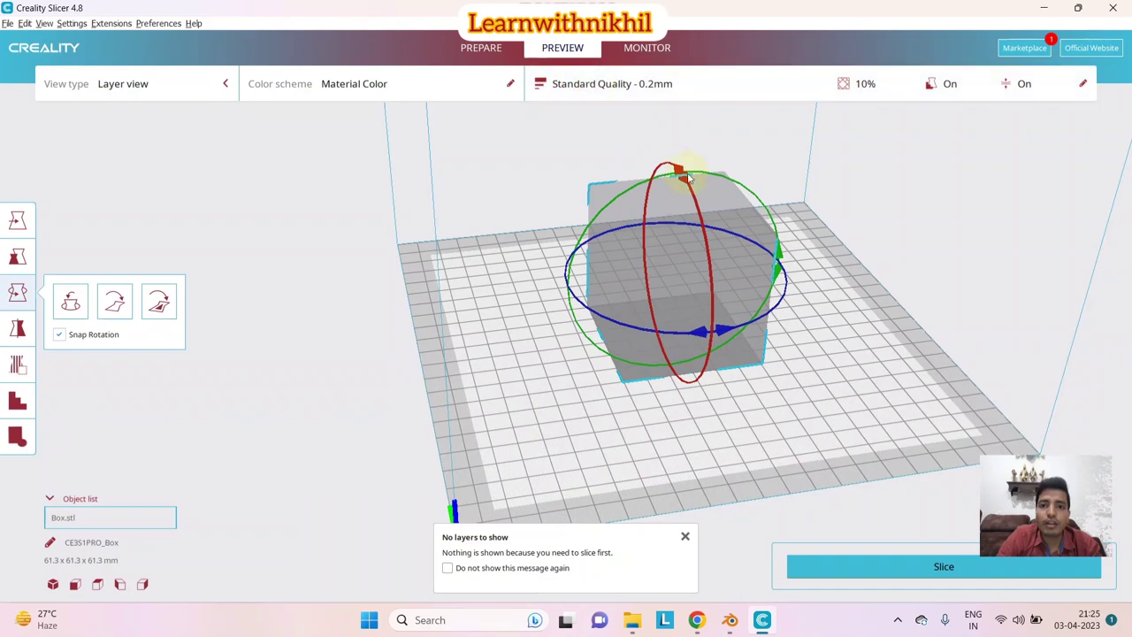
pyautogui.moveTo(780, 256); pyautogui.dragTo(740, 248)
pyautogui.click(510, 358)
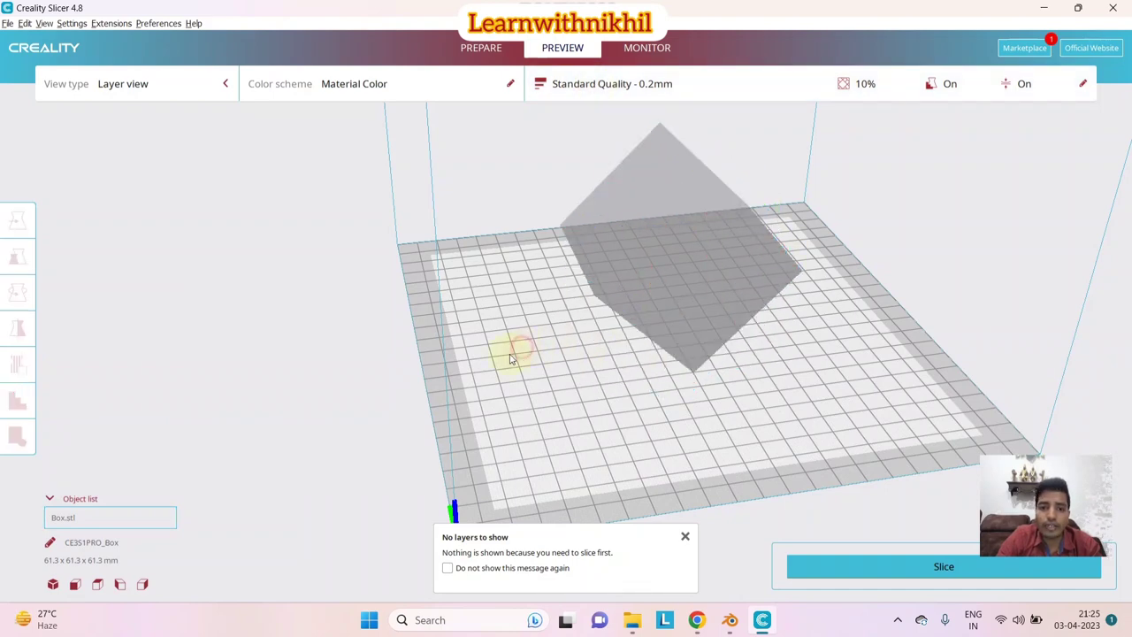
pyautogui.click(677, 245)
pyautogui.click(481, 48)
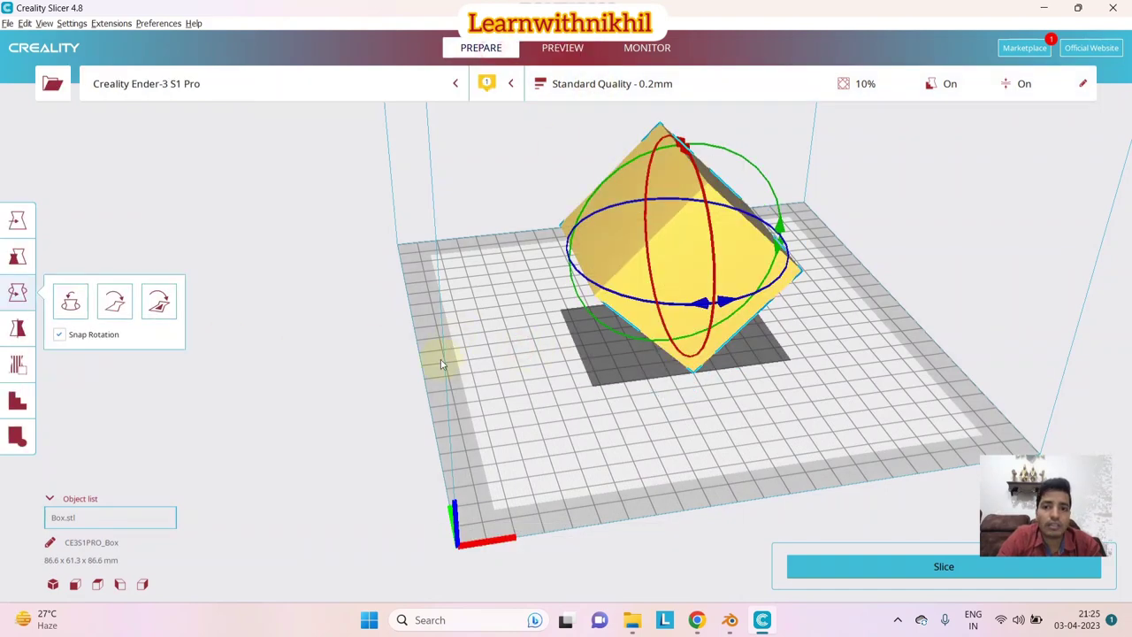
# Add four support blockers under the tilted box along its lower edge
pyautogui.scroll(3, 151, 410)
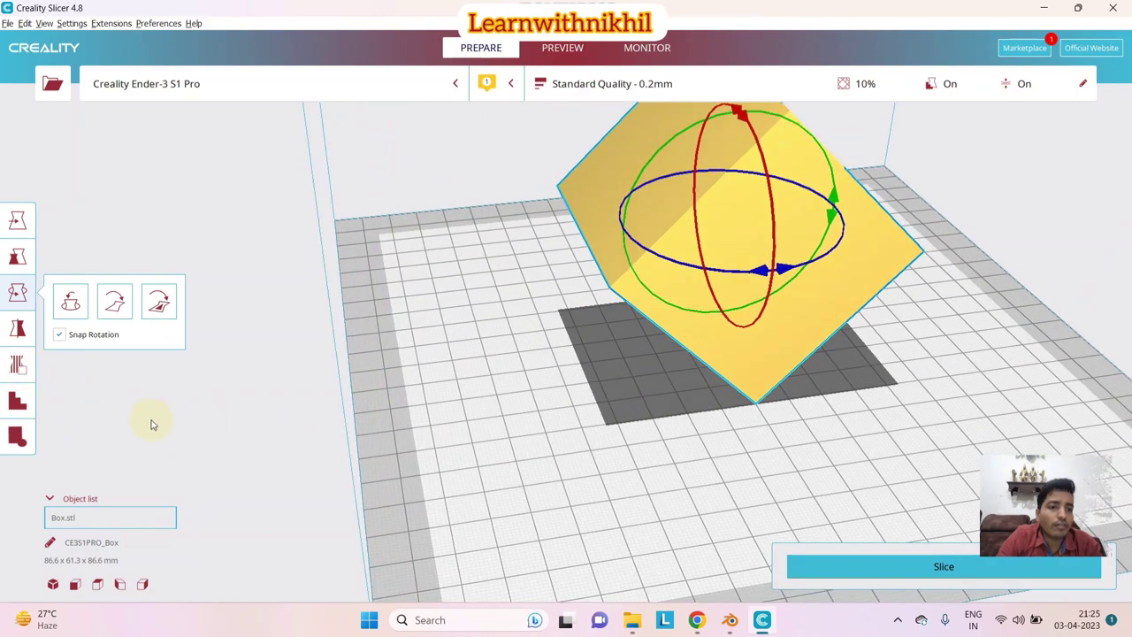
pyautogui.click(19, 366)
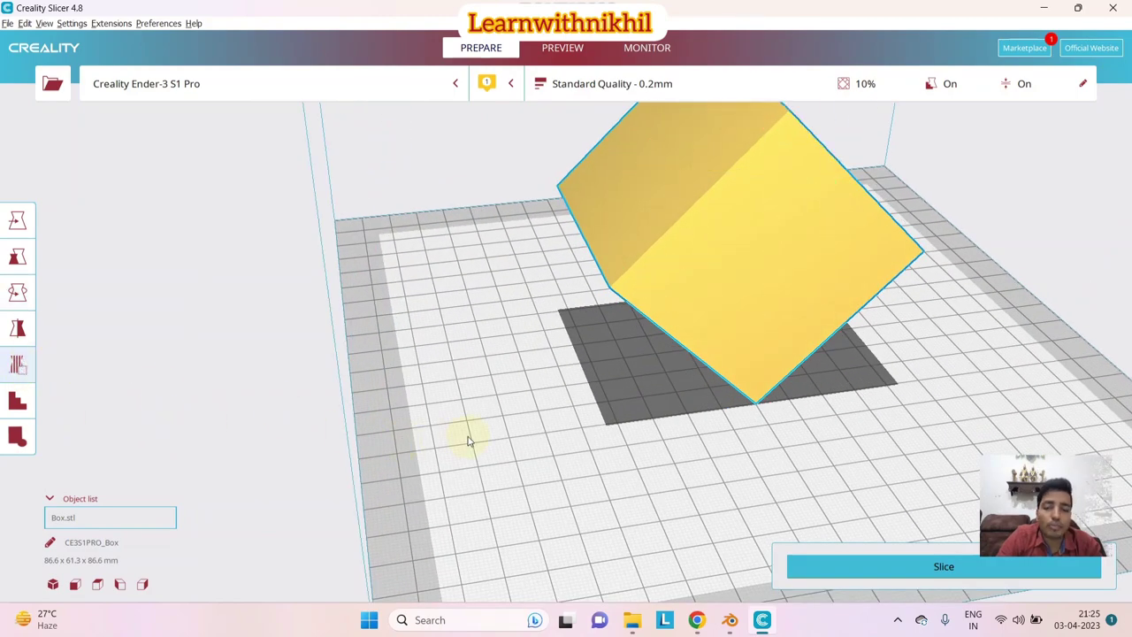
pyautogui.moveTo(469, 440); pyautogui.dragTo(728, 352, button='right')
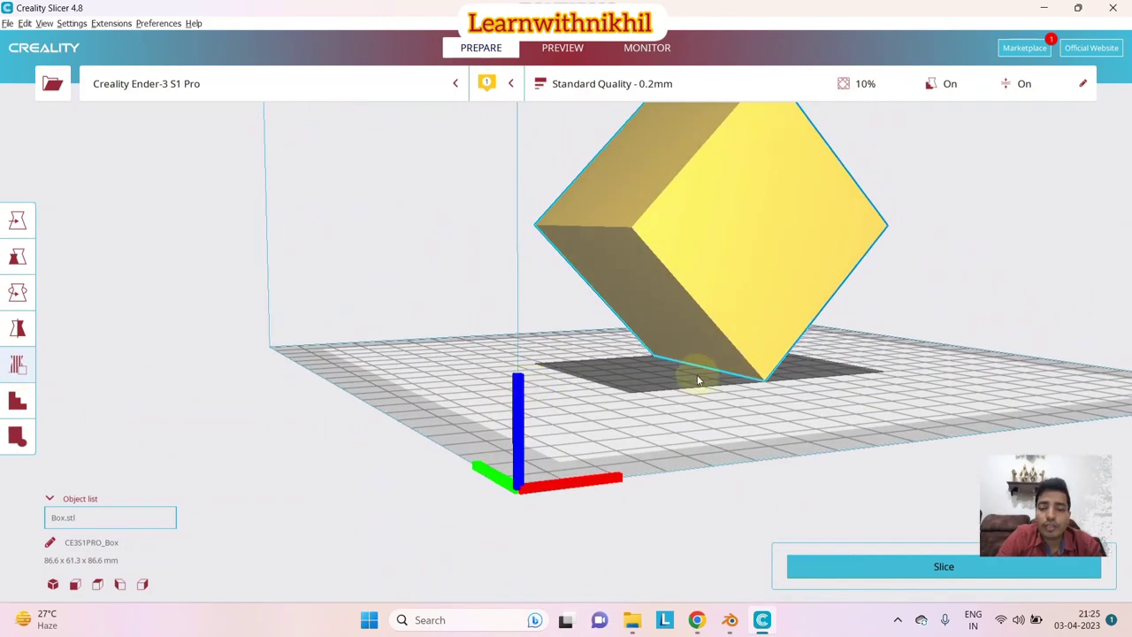
pyautogui.scroll(2, 697, 380)
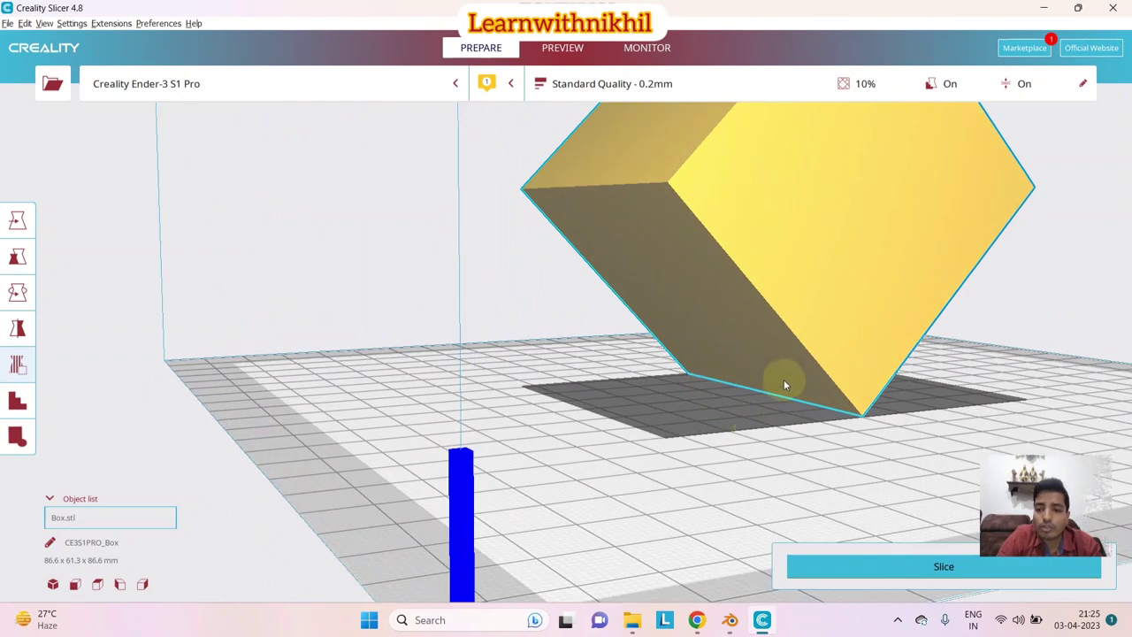
pyautogui.click(752, 372)
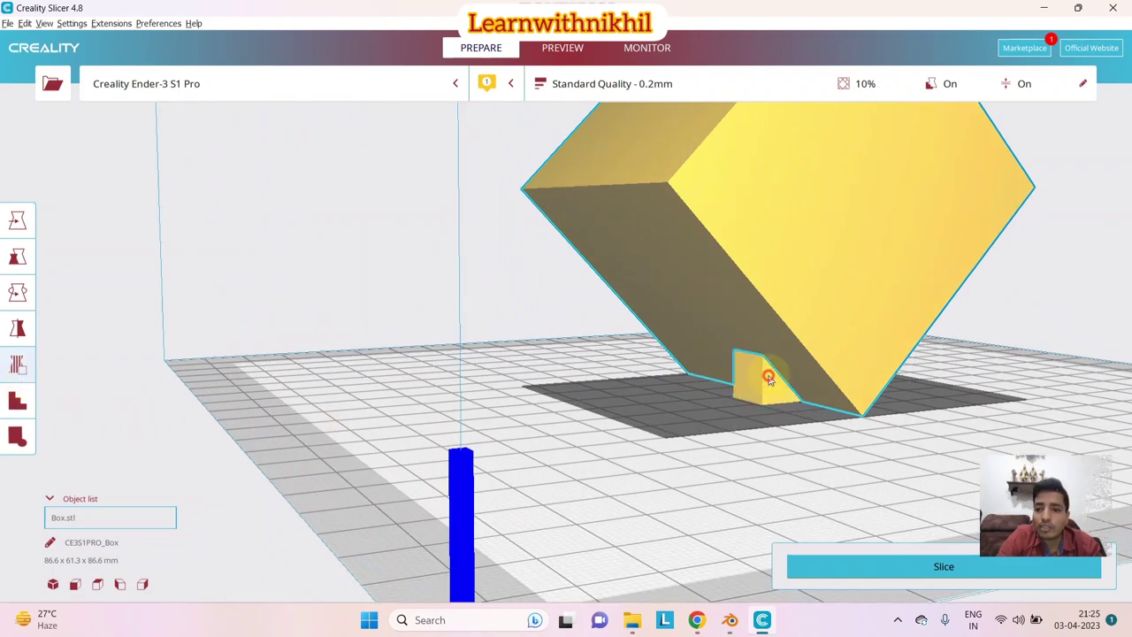
pyautogui.click(762, 414)
pyautogui.moveTo(762, 414)
pyautogui.mouseDown(button='right')
pyautogui.moveTo(652, 415)
pyautogui.moveTo(868, 436)
pyautogui.moveTo(757, 439)
pyautogui.mouseUp(button='right')
pyautogui.click(760, 438)
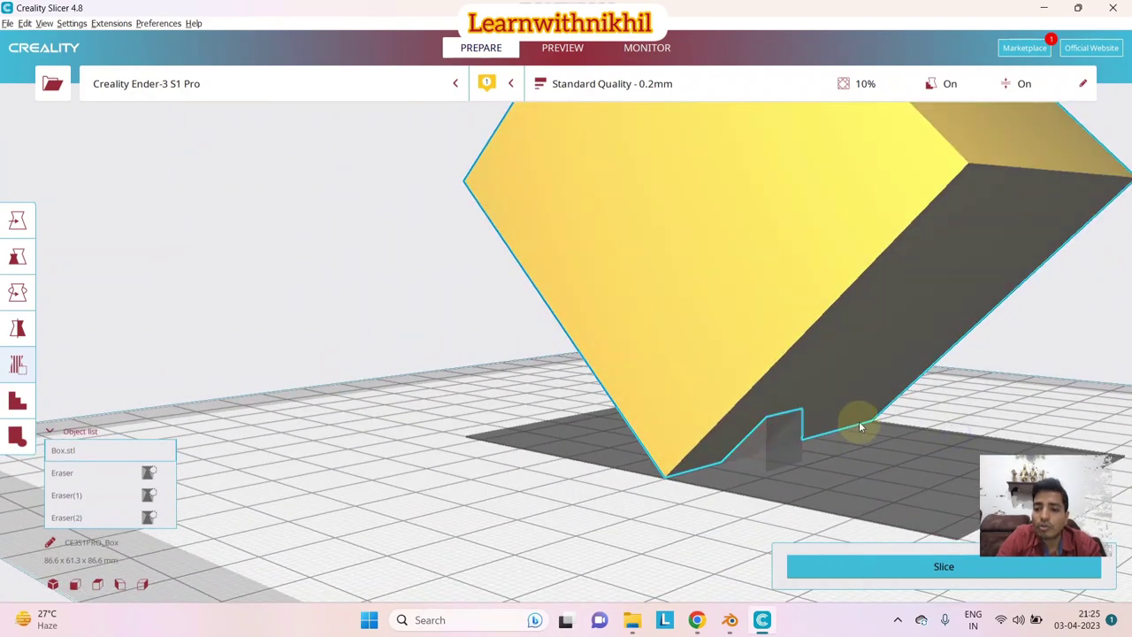
pyautogui.click(842, 417)
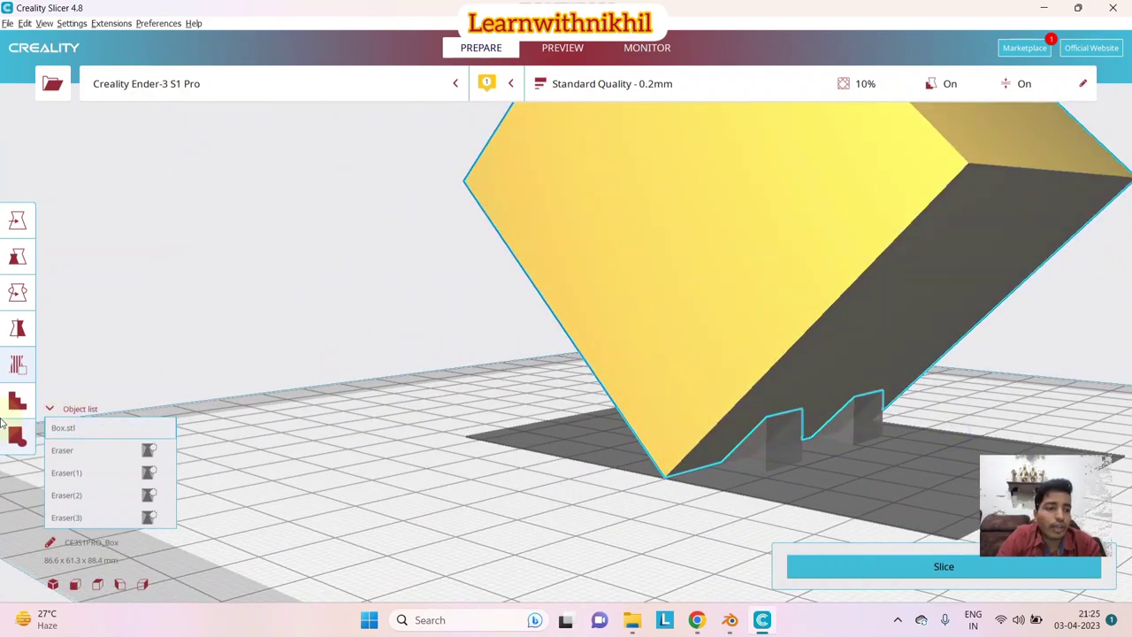
pyautogui.moveTo(844, 437)
pyautogui.mouseDown(button='right')
pyautogui.moveTo(826, 454)
pyautogui.moveTo(861, 455)
pyautogui.moveTo(849, 455)
pyautogui.mouseUp(button='right')
# Add four cylindrical custom supports with size 5 mm and base 2 mm along the box's lower edge, beside and between the support blockers
pyautogui.click(19, 365)
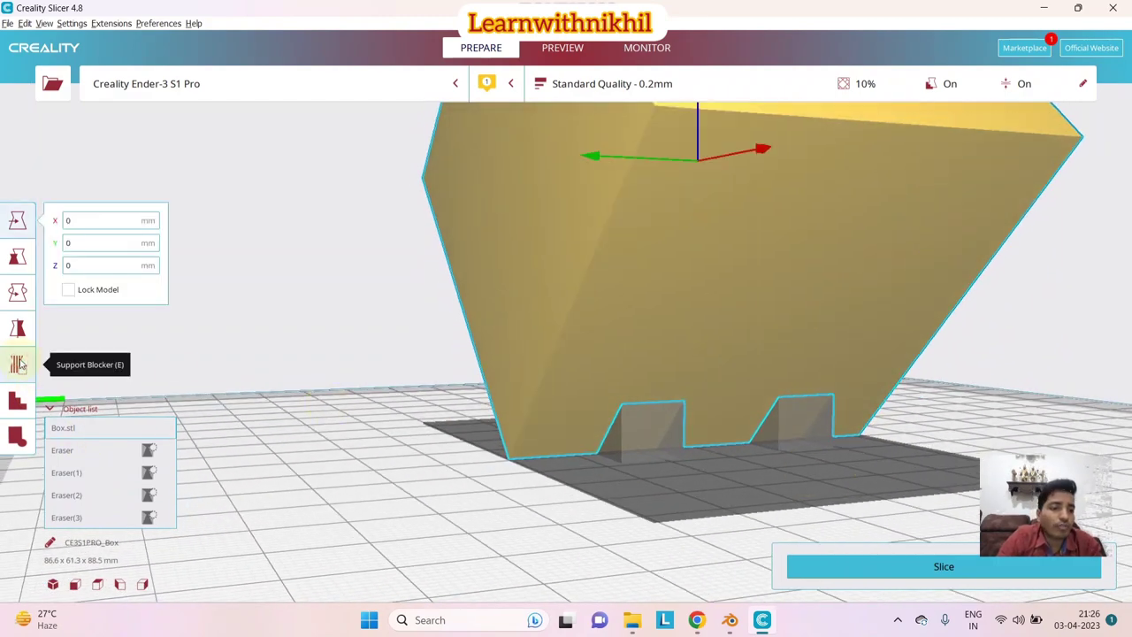
pyautogui.click(18, 401)
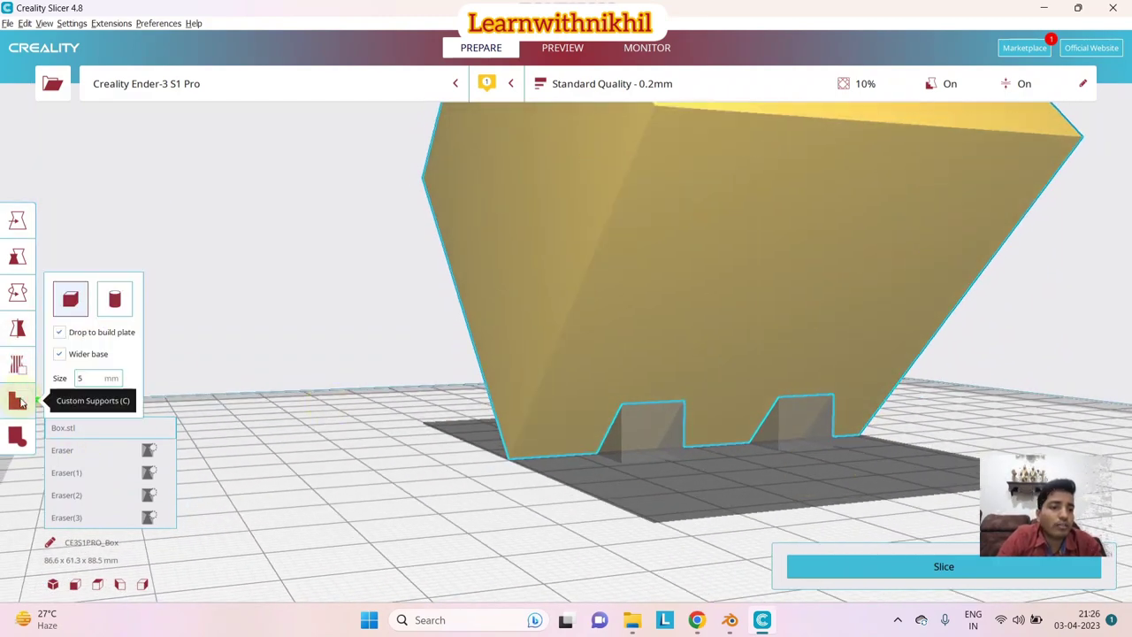
pyautogui.click(114, 300)
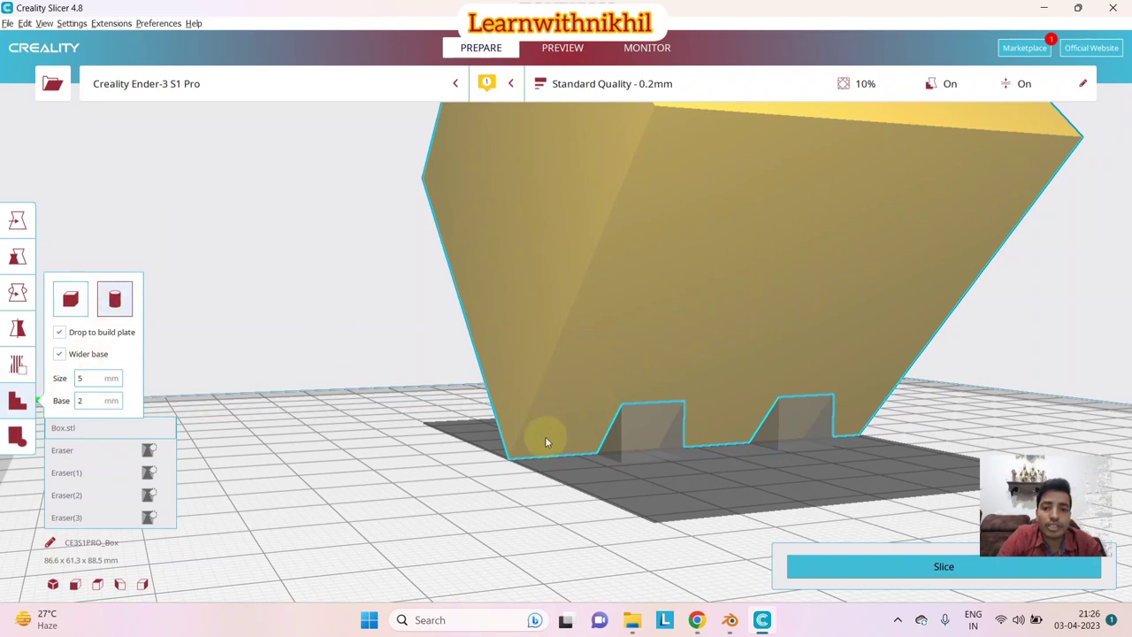
pyautogui.click(545, 447)
pyautogui.click(576, 447)
pyautogui.click(703, 436)
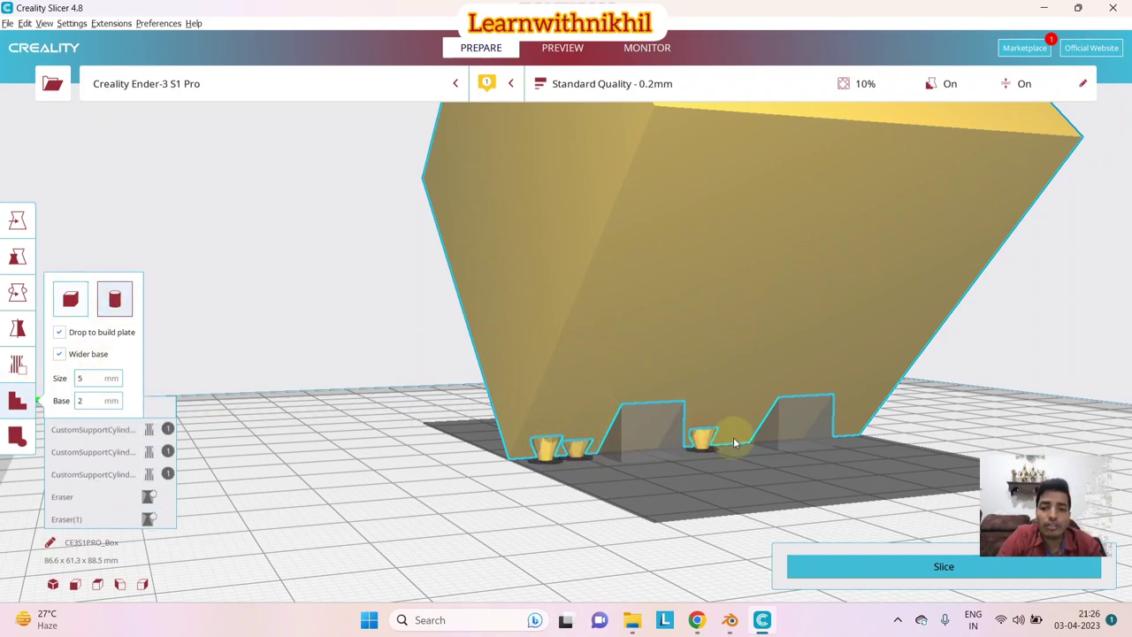
pyautogui.click(25, 372)
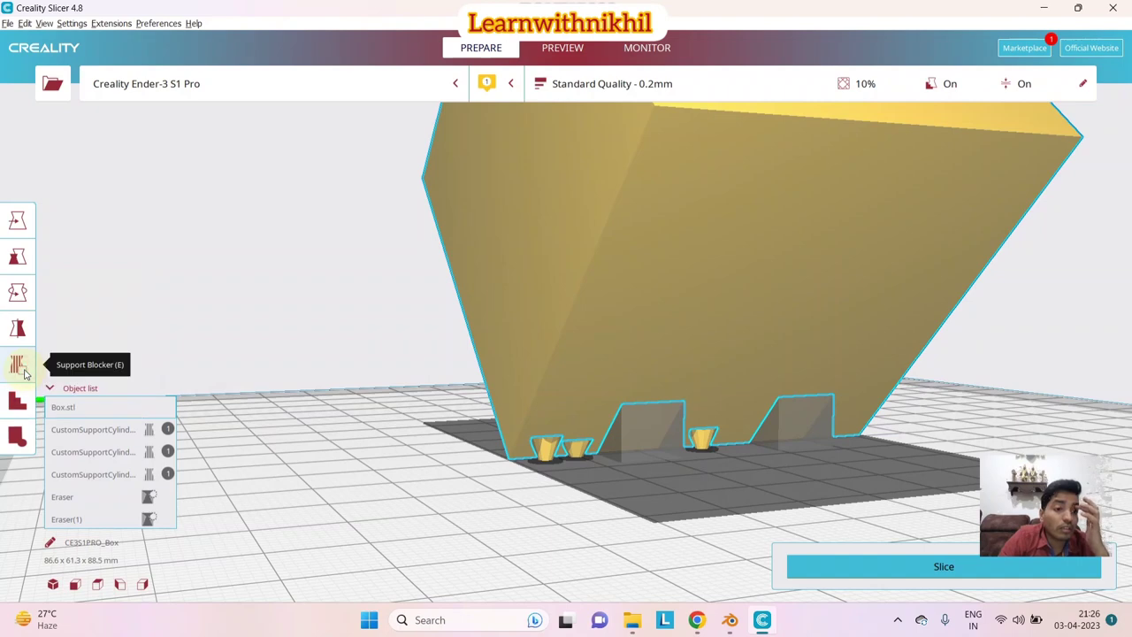
pyautogui.click(17, 400)
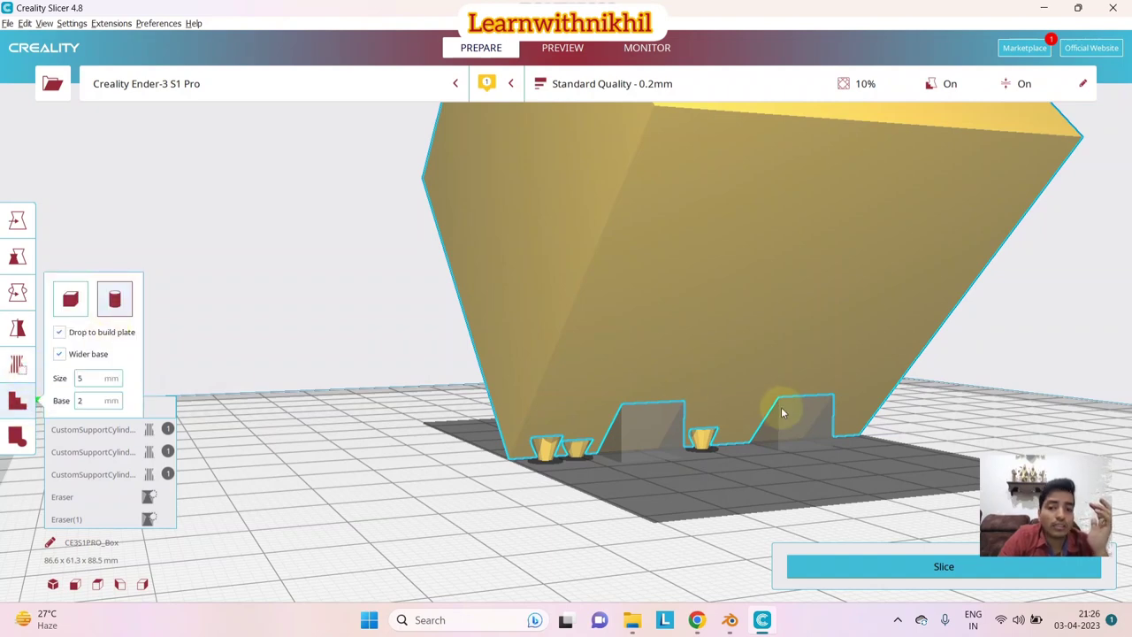
pyautogui.click(751, 433)
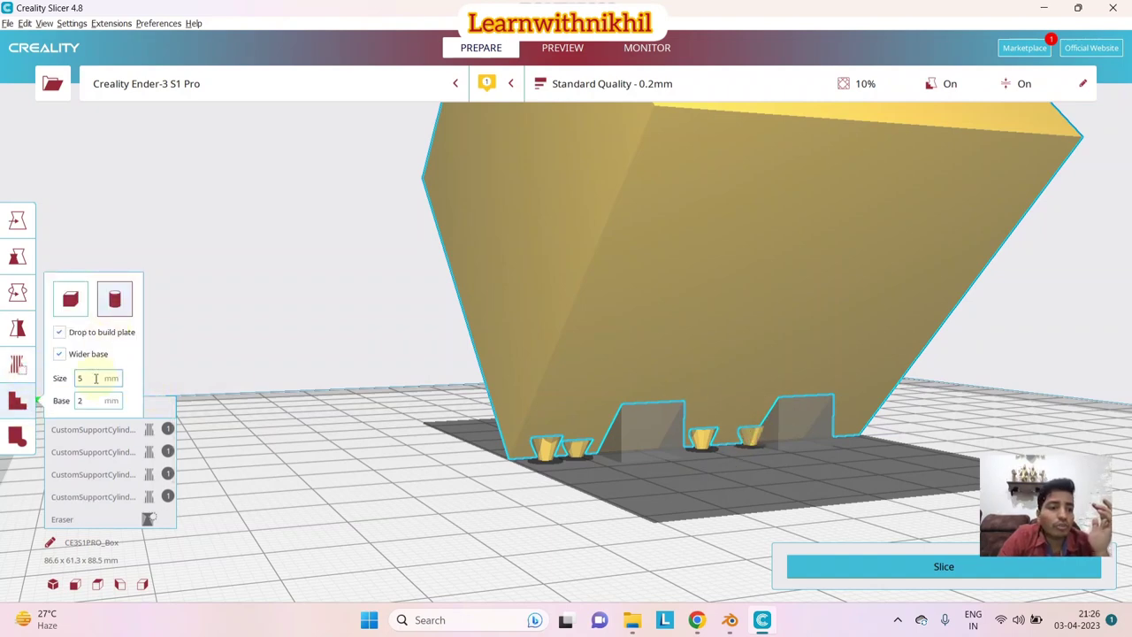
# Set the custom support size to 10 mm and add a cylindrical support at the end corner of the box's lower edge
pyautogui.write('10')
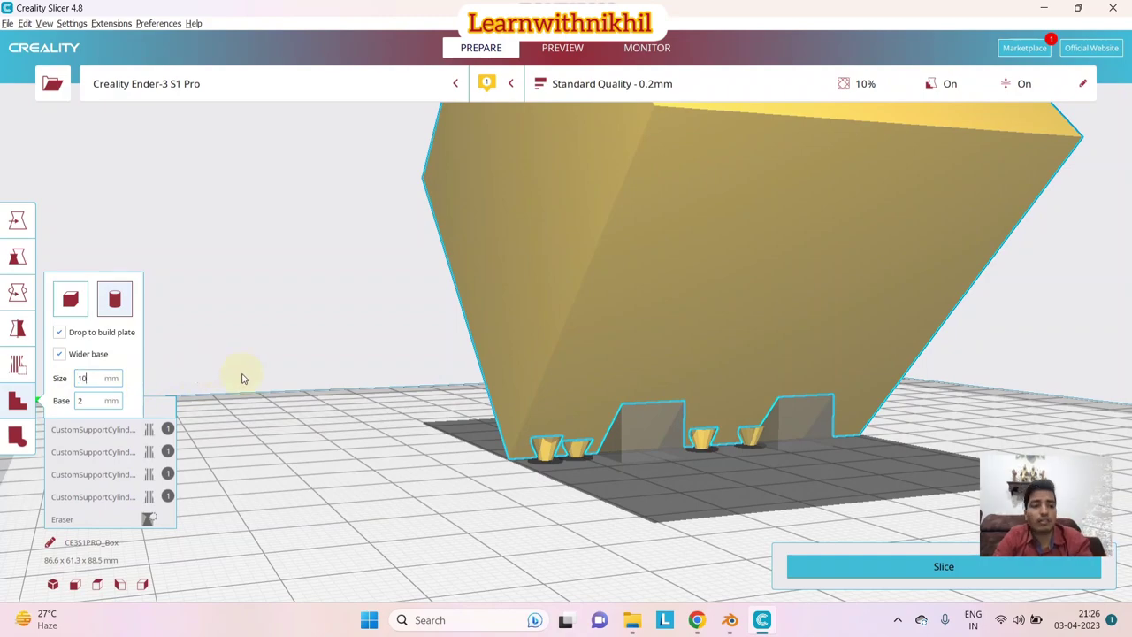
pyautogui.click(528, 455)
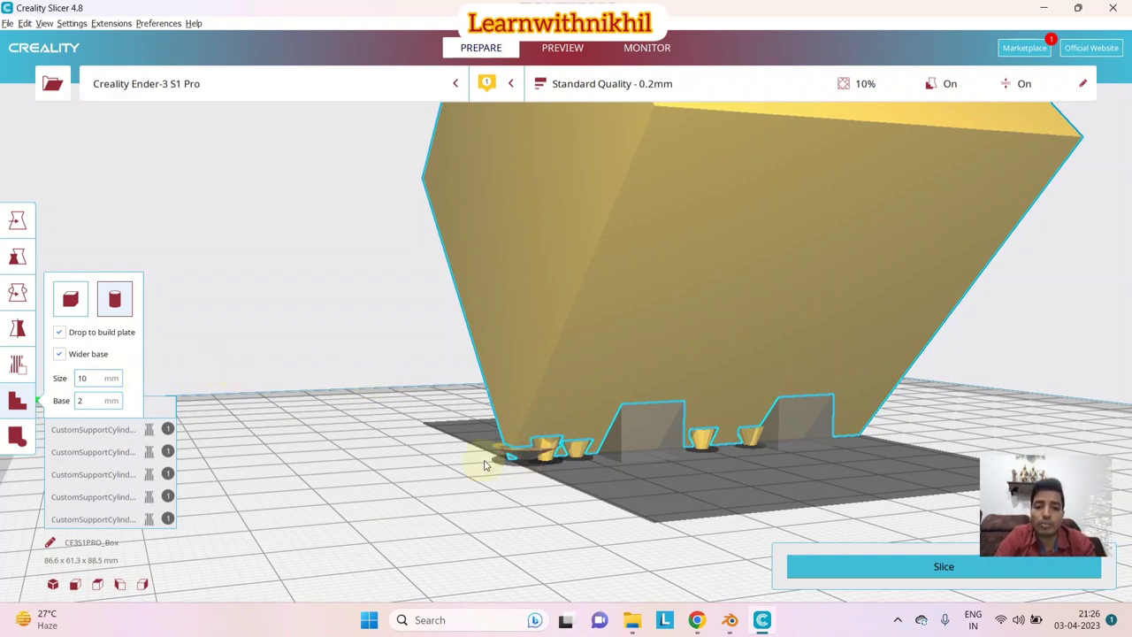
pyautogui.moveTo(480, 462)
pyautogui.mouseDown(button='right')
pyautogui.moveTo(708, 450)
pyautogui.moveTo(852, 461)
pyautogui.moveTo(800, 396)
pyautogui.mouseUp(button='right')
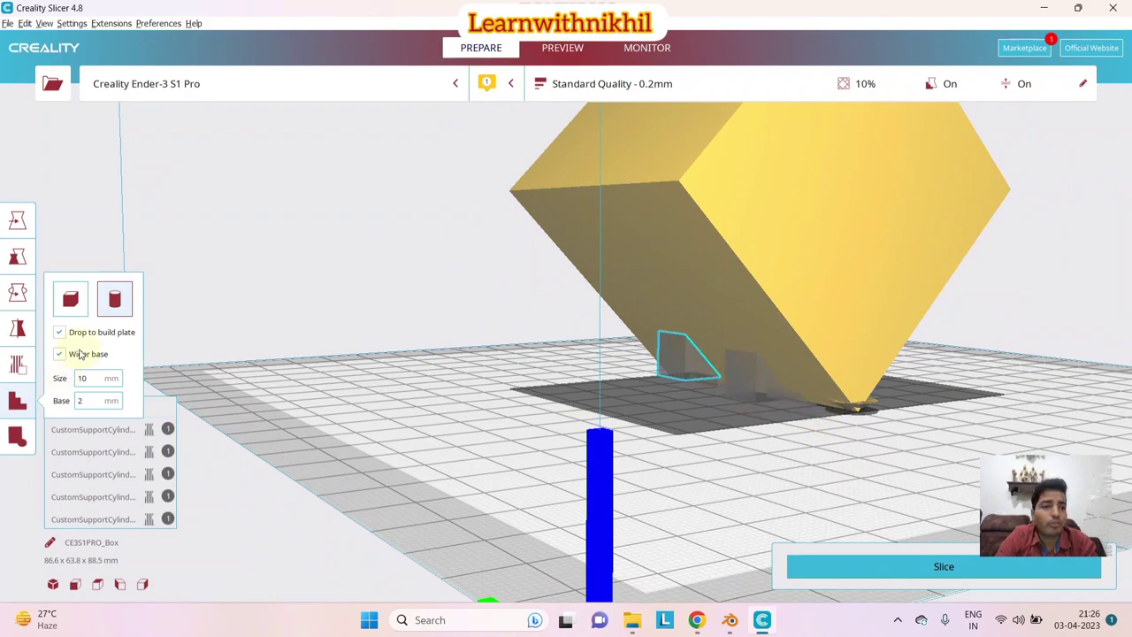
# Remove the 10 mm support at the corner and the two 5 mm cylindrical supports between the support blockers
pyautogui.click(851, 403)
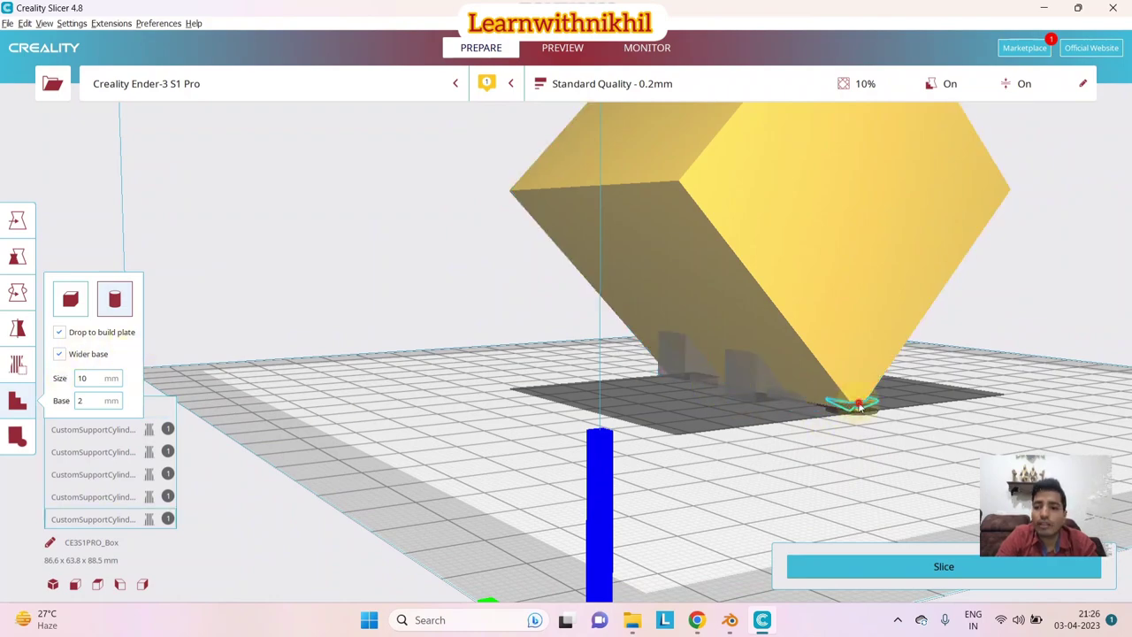
pyautogui.scroll(5, 883, 416)
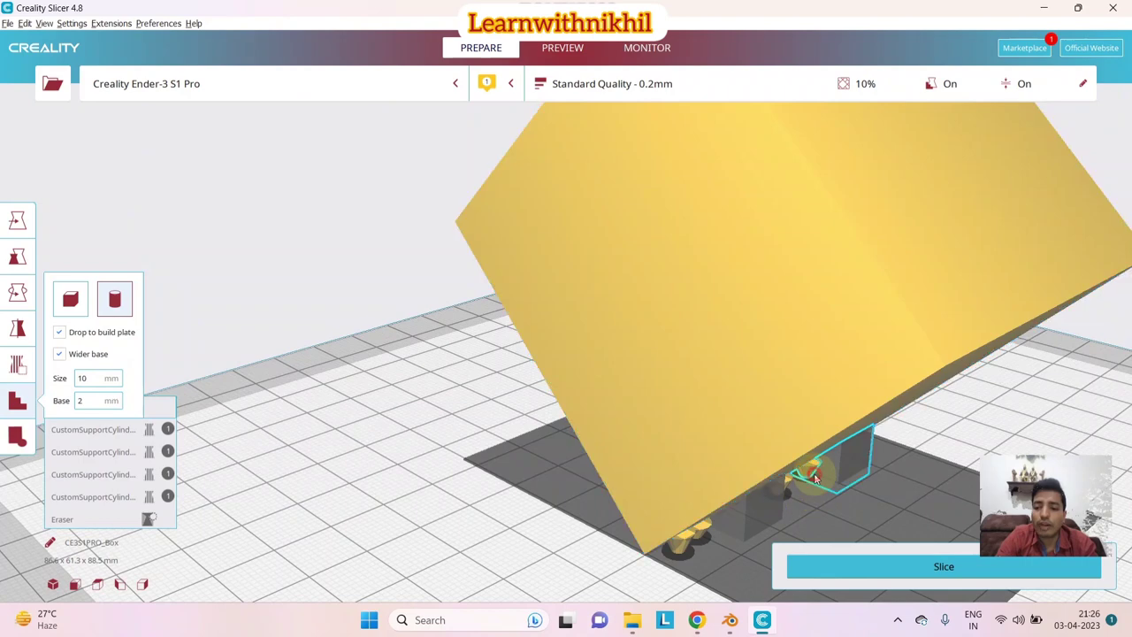
pyautogui.moveTo(863, 484); pyautogui.dragTo(771, 464, button='right')
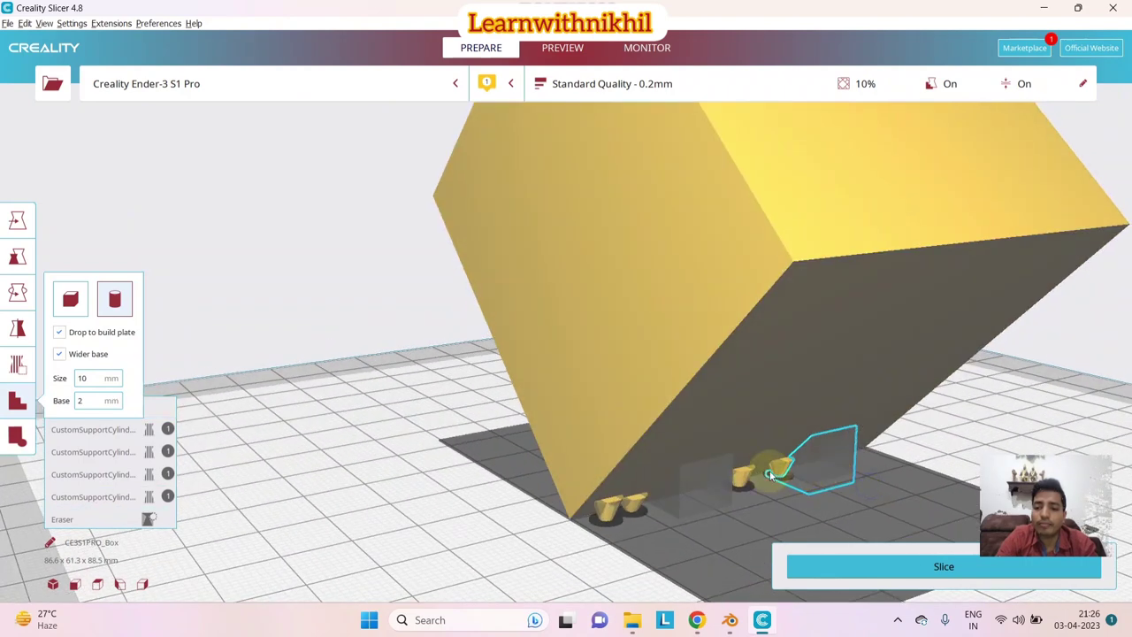
pyautogui.click(785, 469)
pyautogui.click(742, 475)
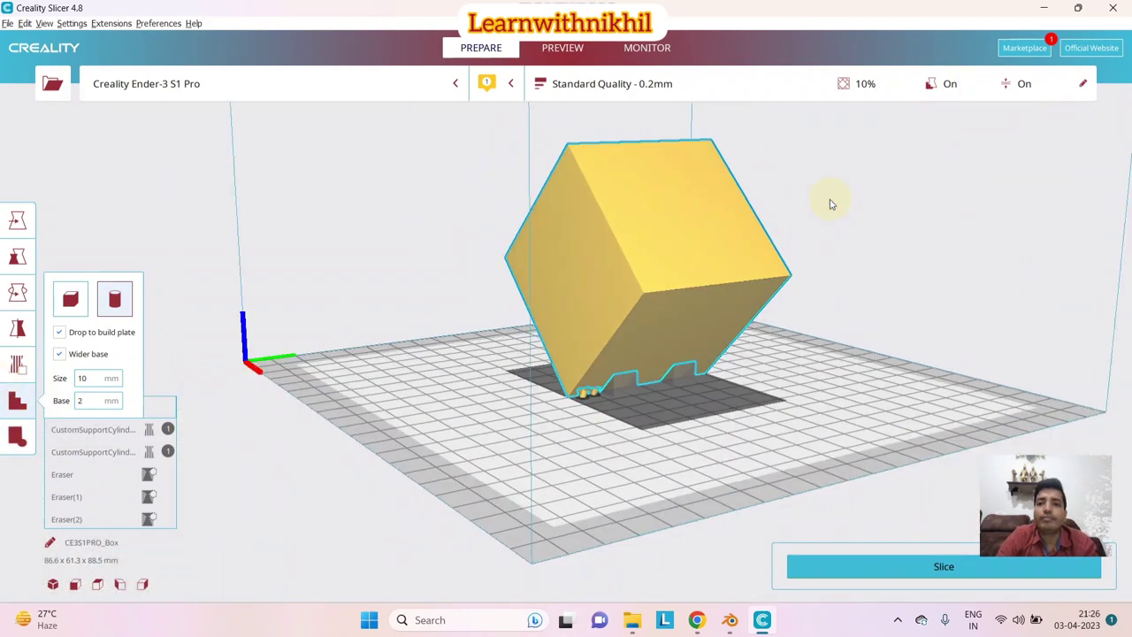
pyautogui.moveTo(829, 205); pyautogui.dragTo(743, 253, button='right')
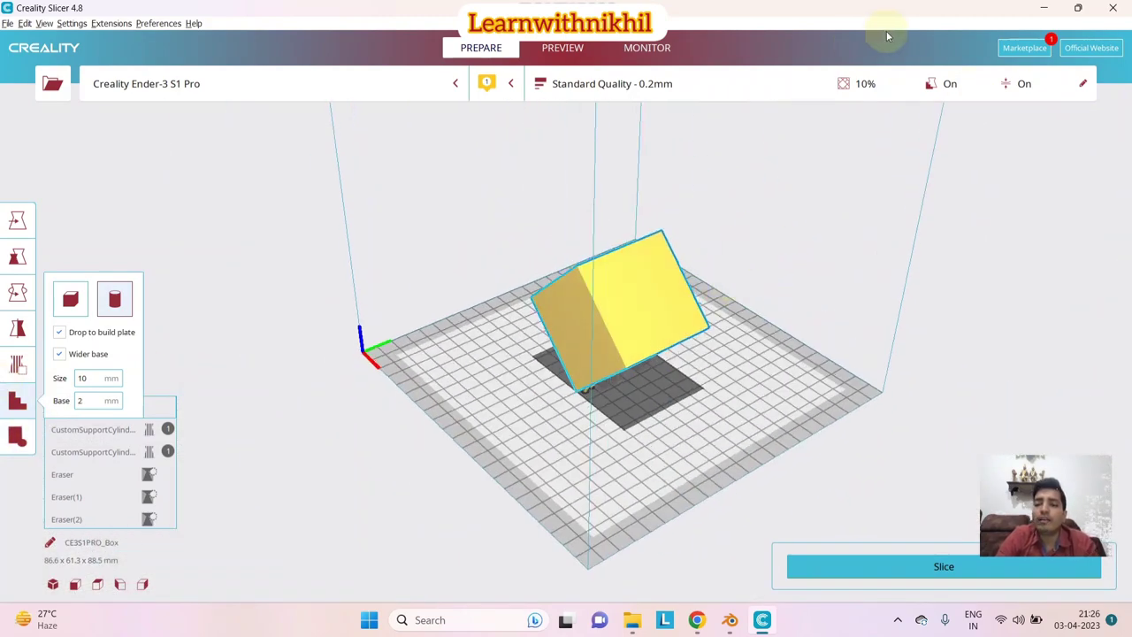
pyautogui.scroll(2, 734, 375)
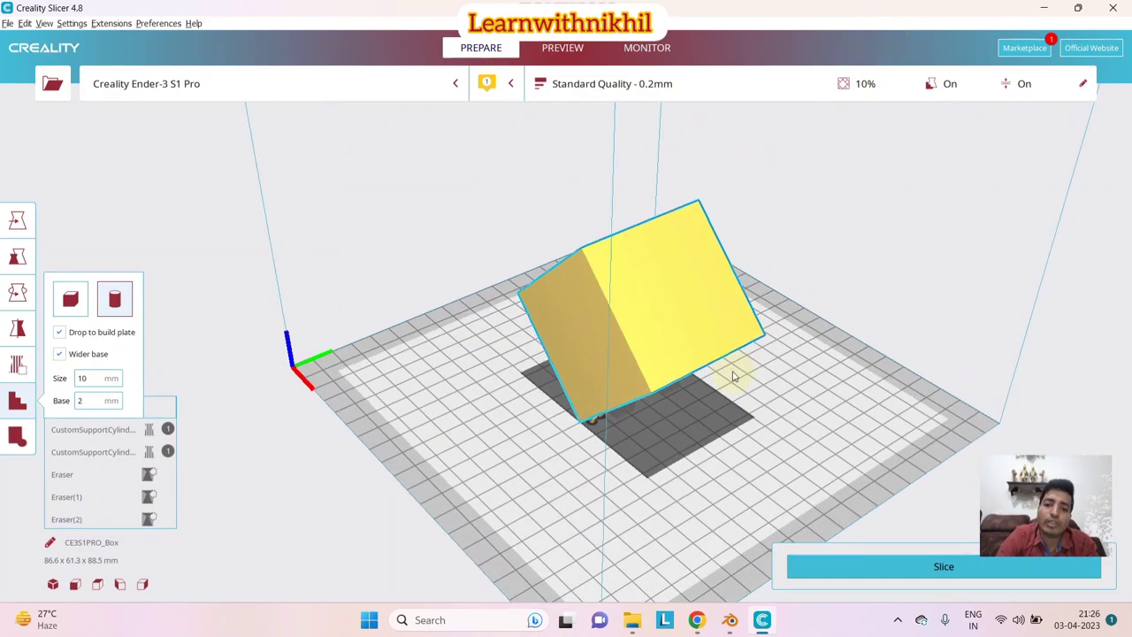